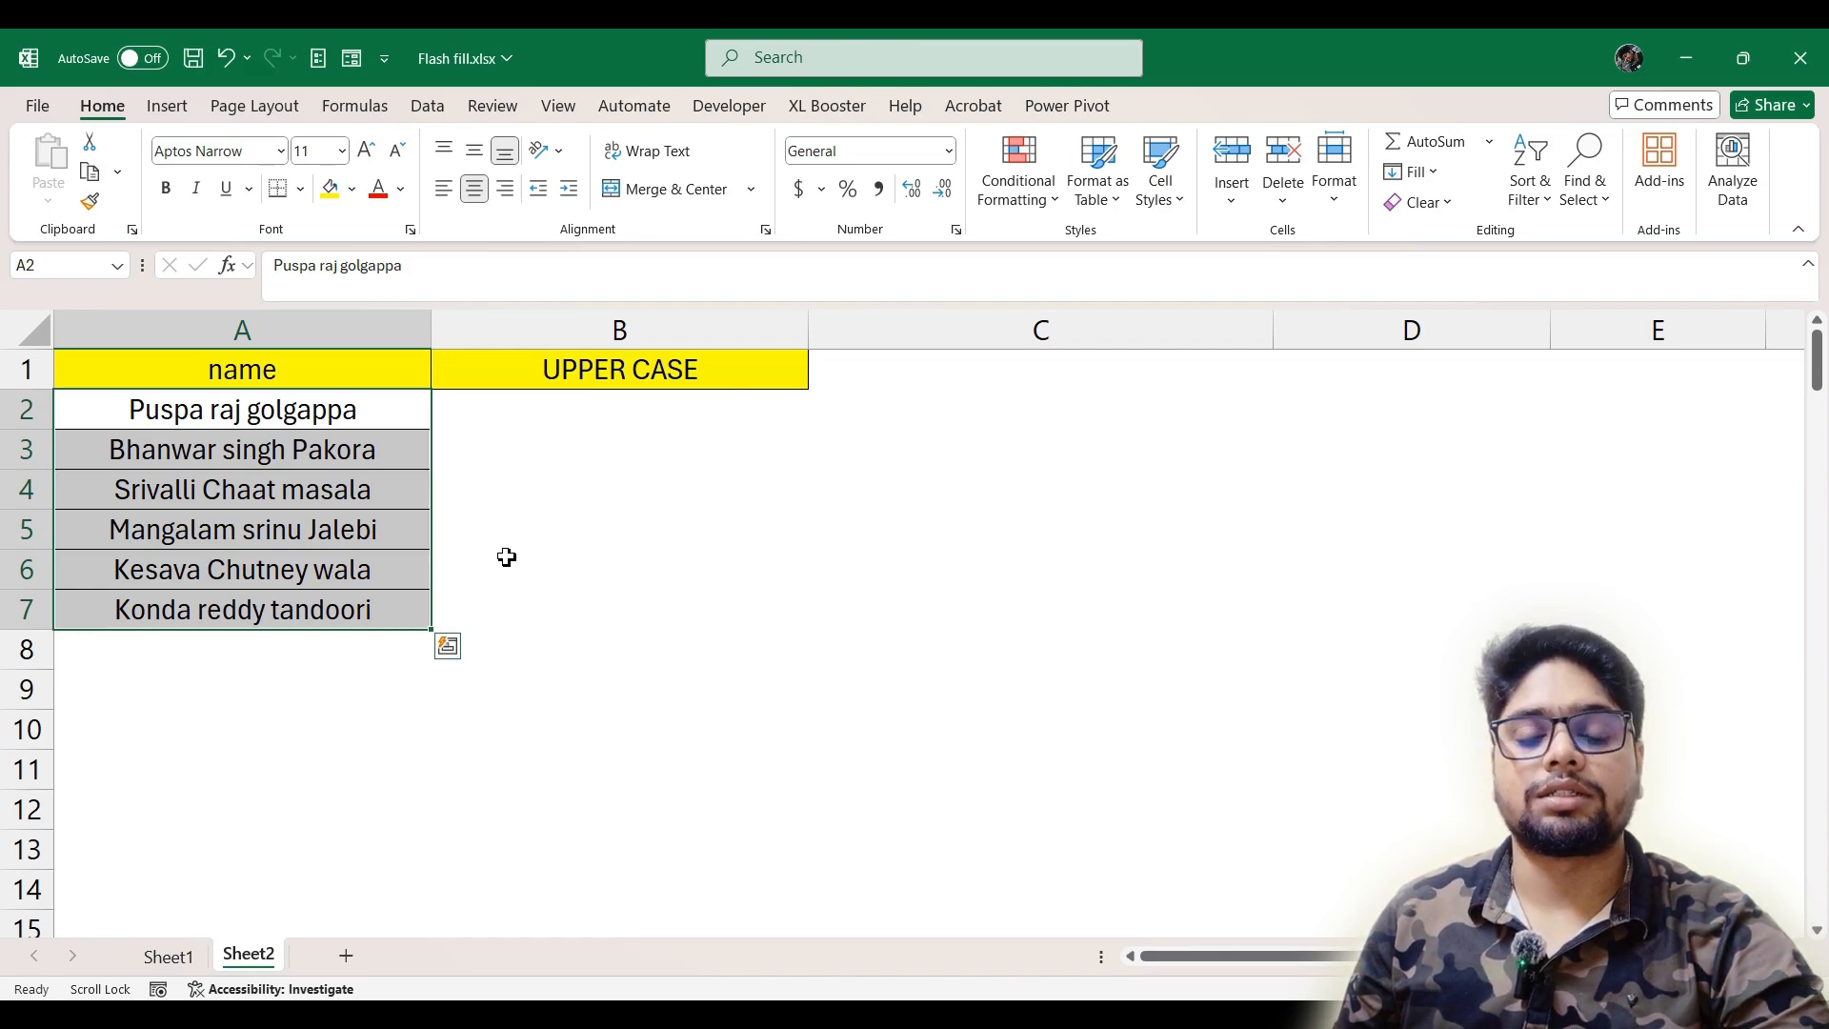
Enter the A2 name in capital letters in B2 and Flash Fill the rest of the UPPER CASE column from B3
{"action": "left_click", "coordinate": [550, 420]}
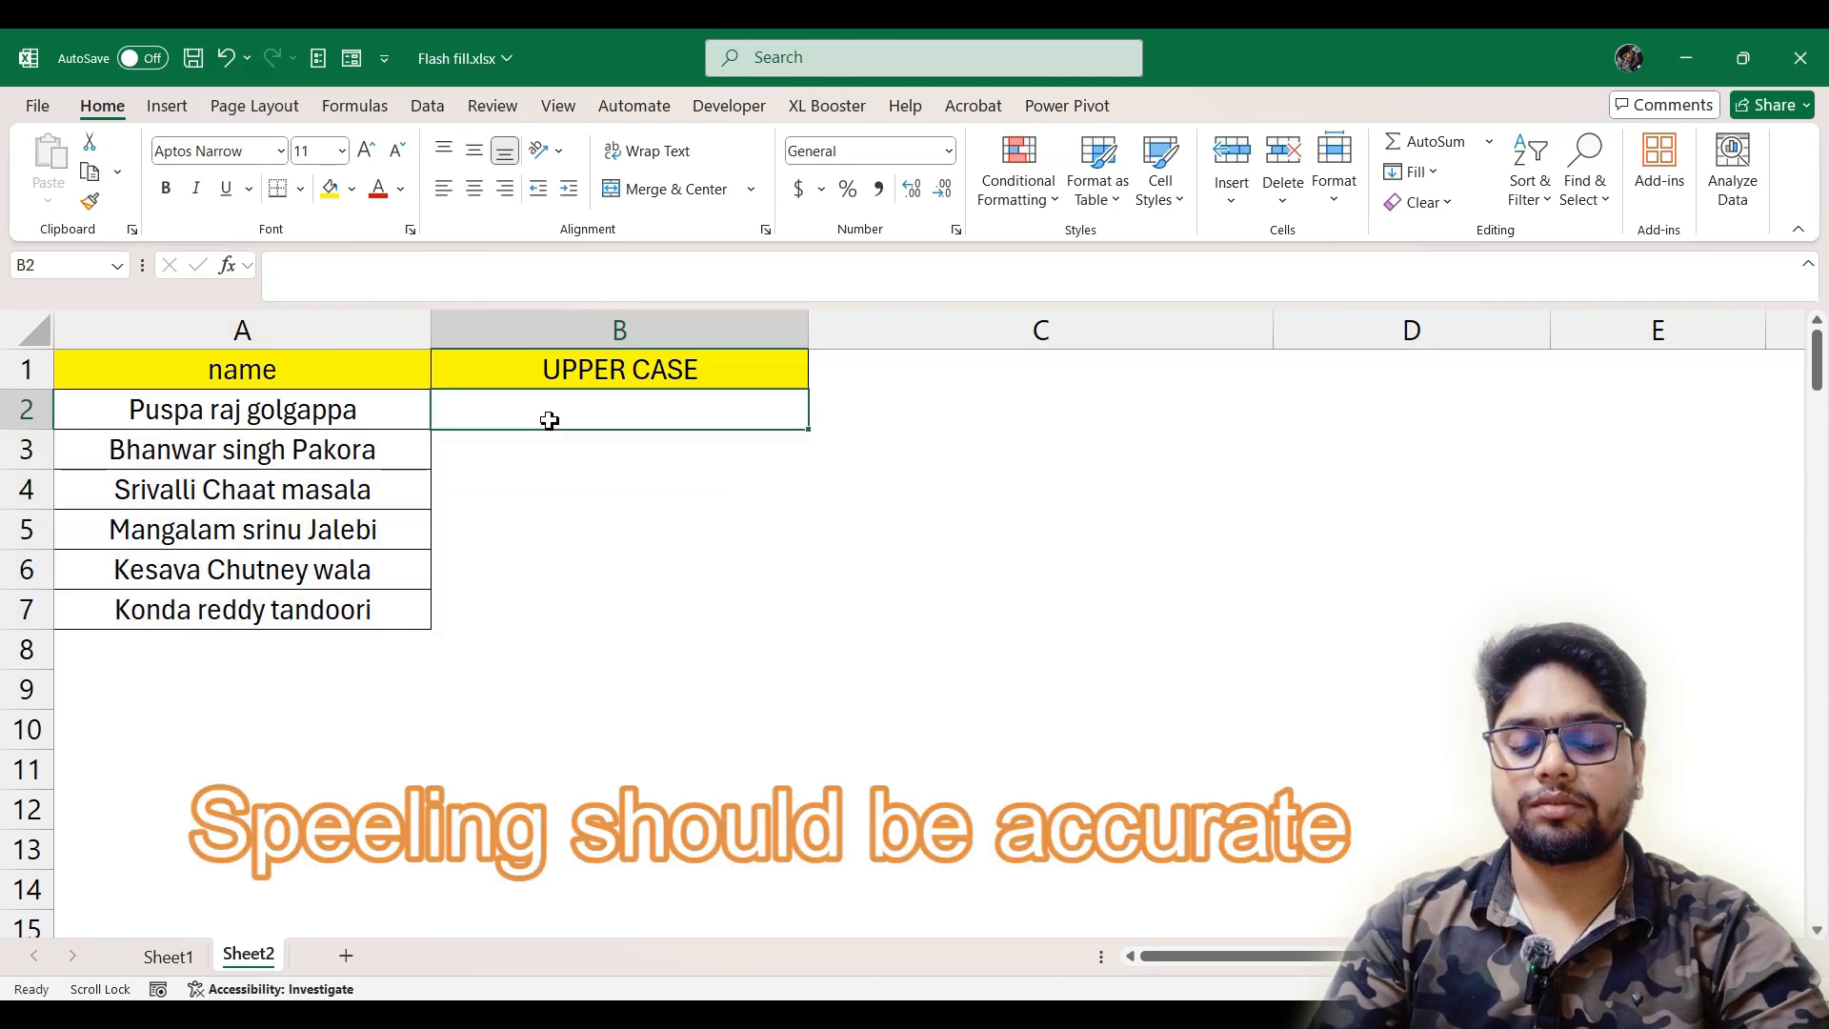
{"action": "type", "text": "PUSPA "}
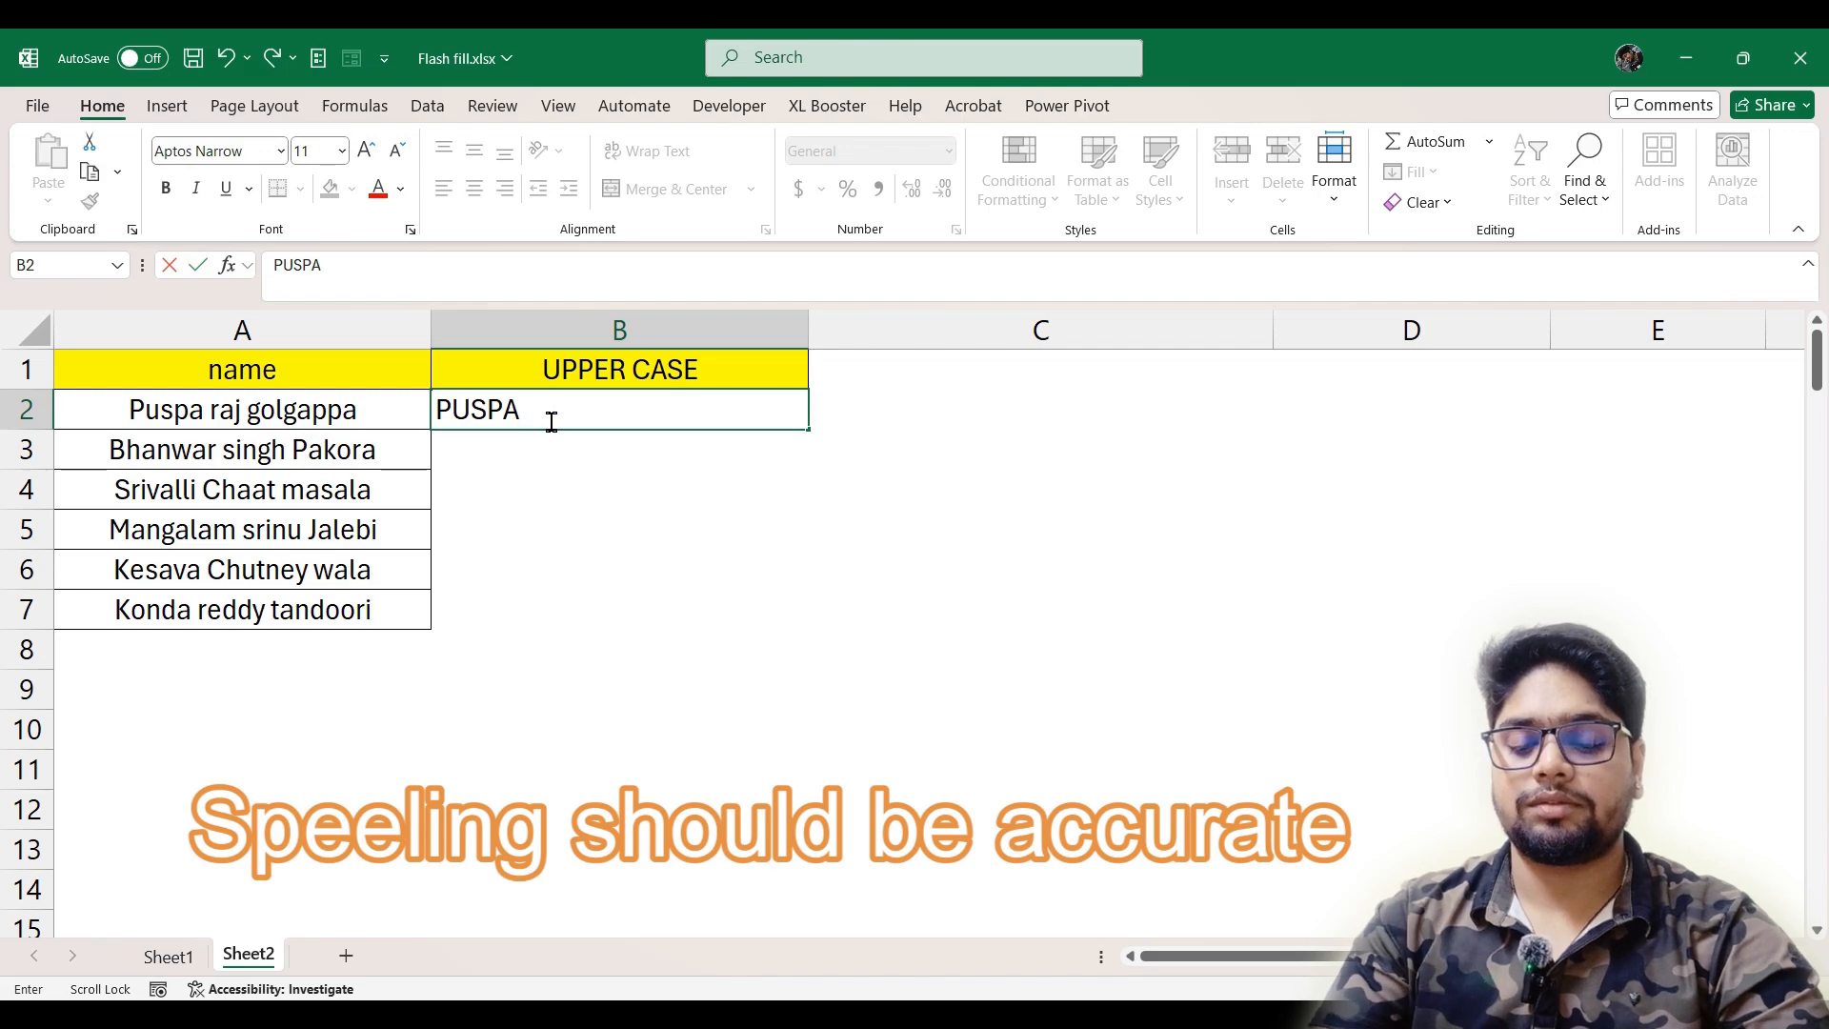
{"action": "type", "text": "RAJ GOLGAPPA"}
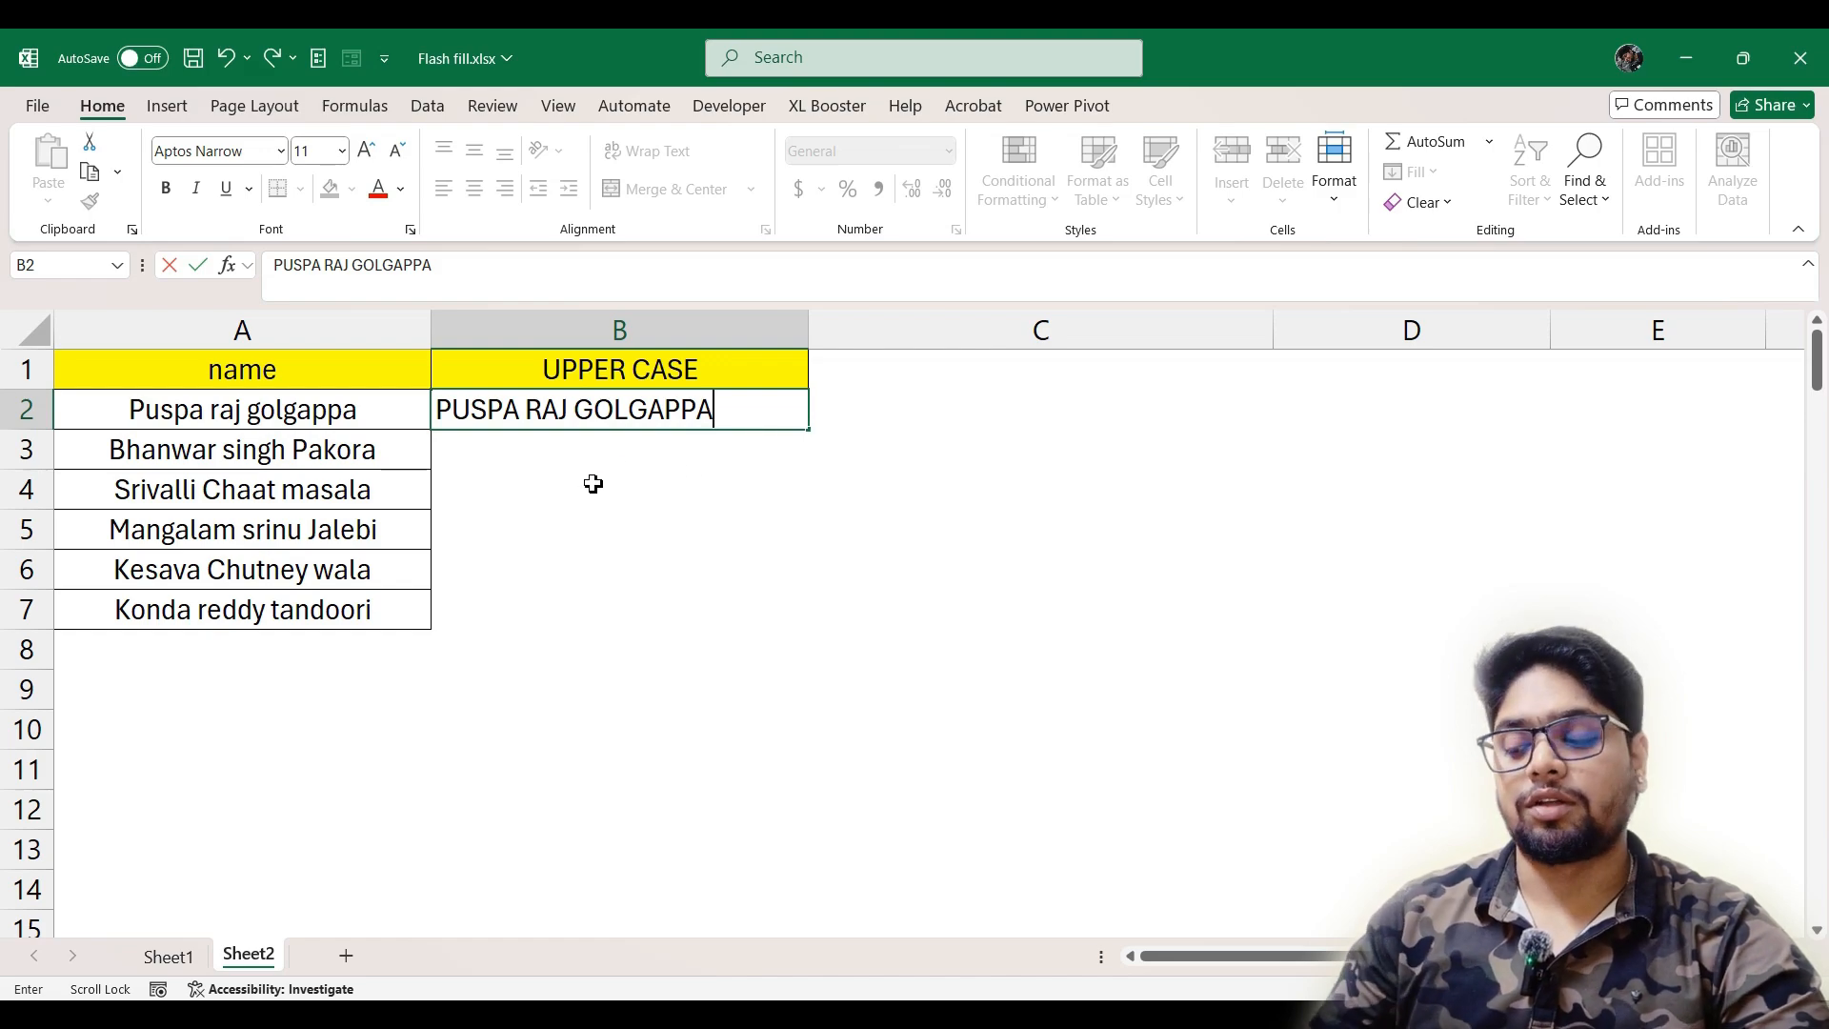
{"action": "key", "text": "Return"}
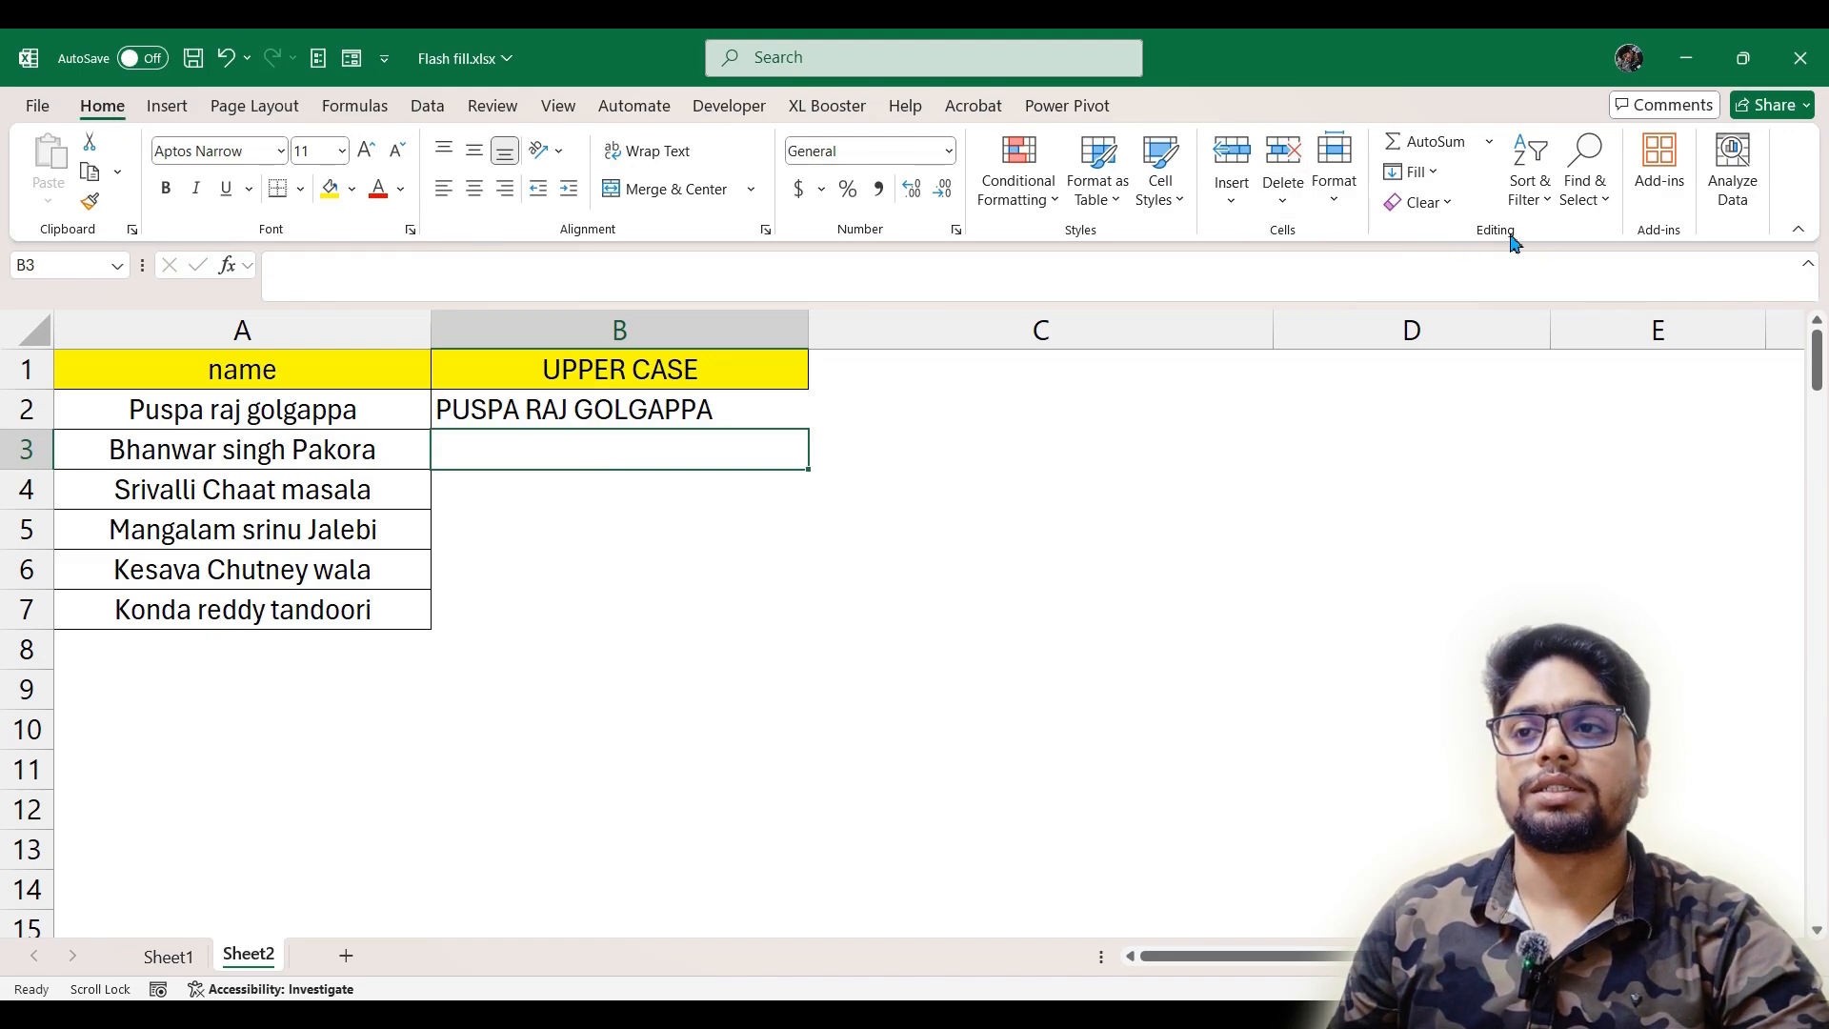
{"action": "left_click", "coordinate": [1436, 176]}
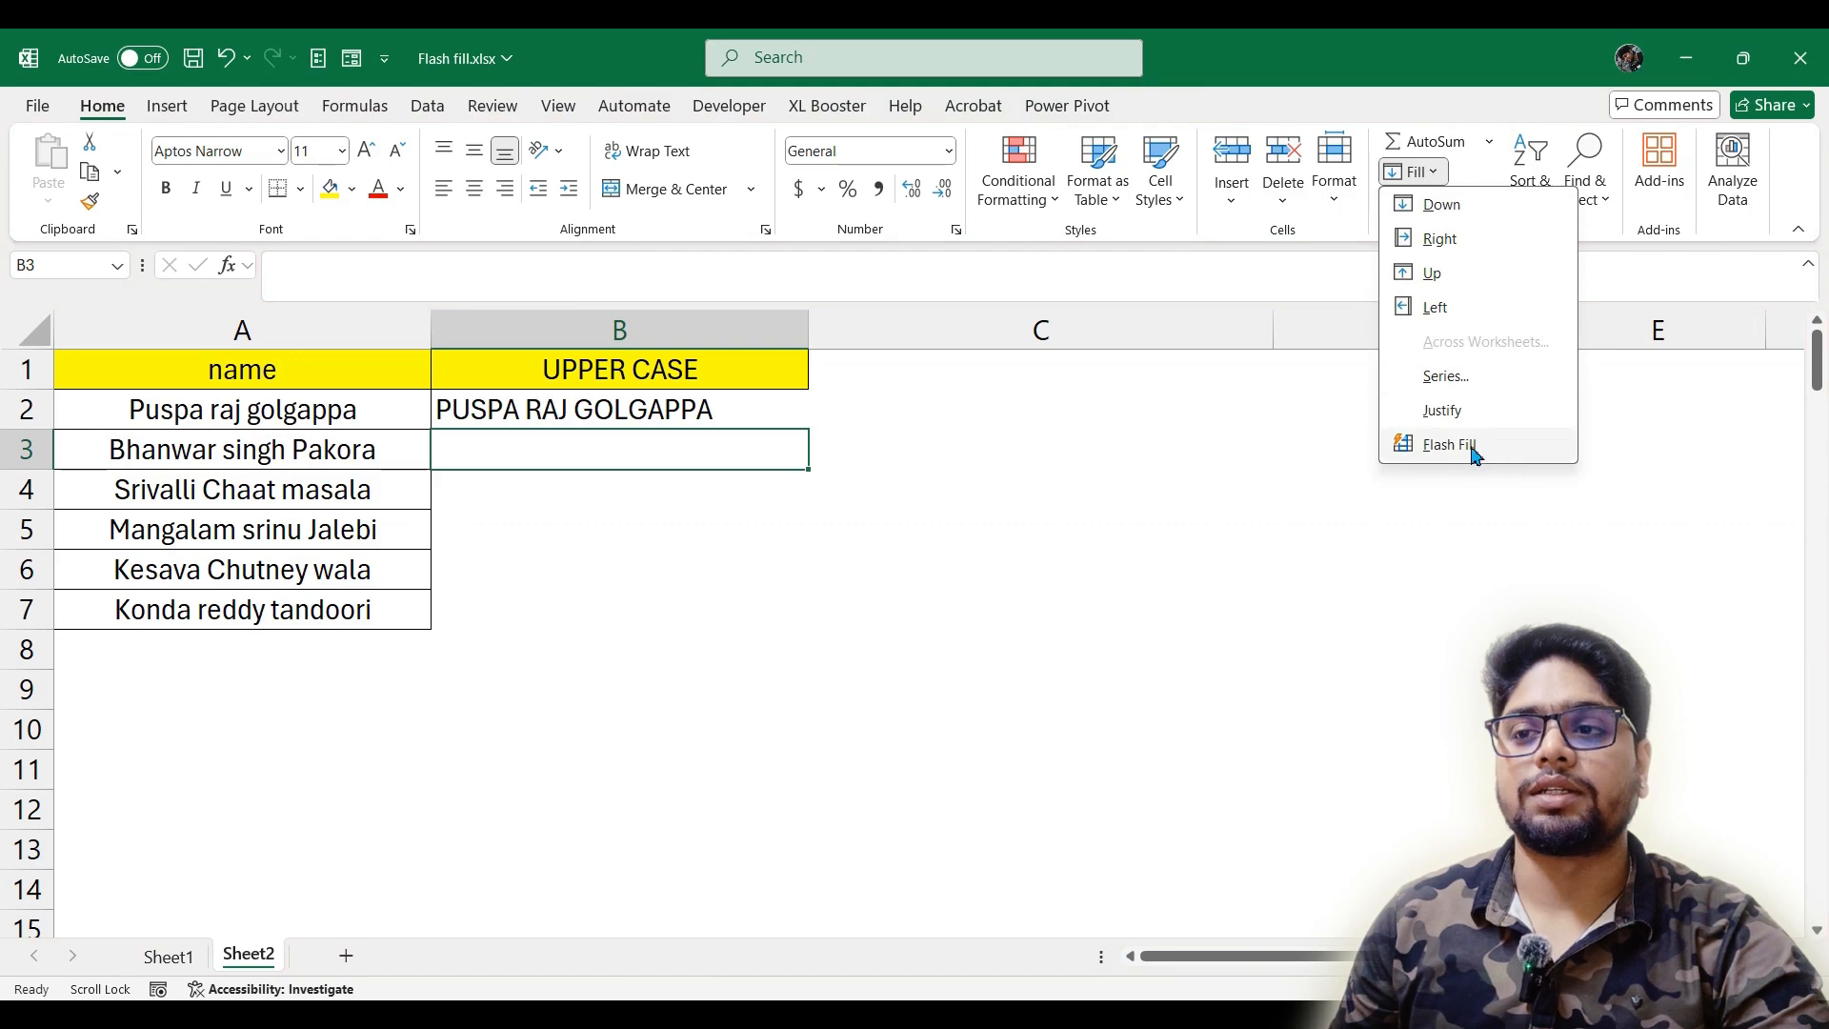
{"action": "left_click", "coordinate": [1509, 449]}
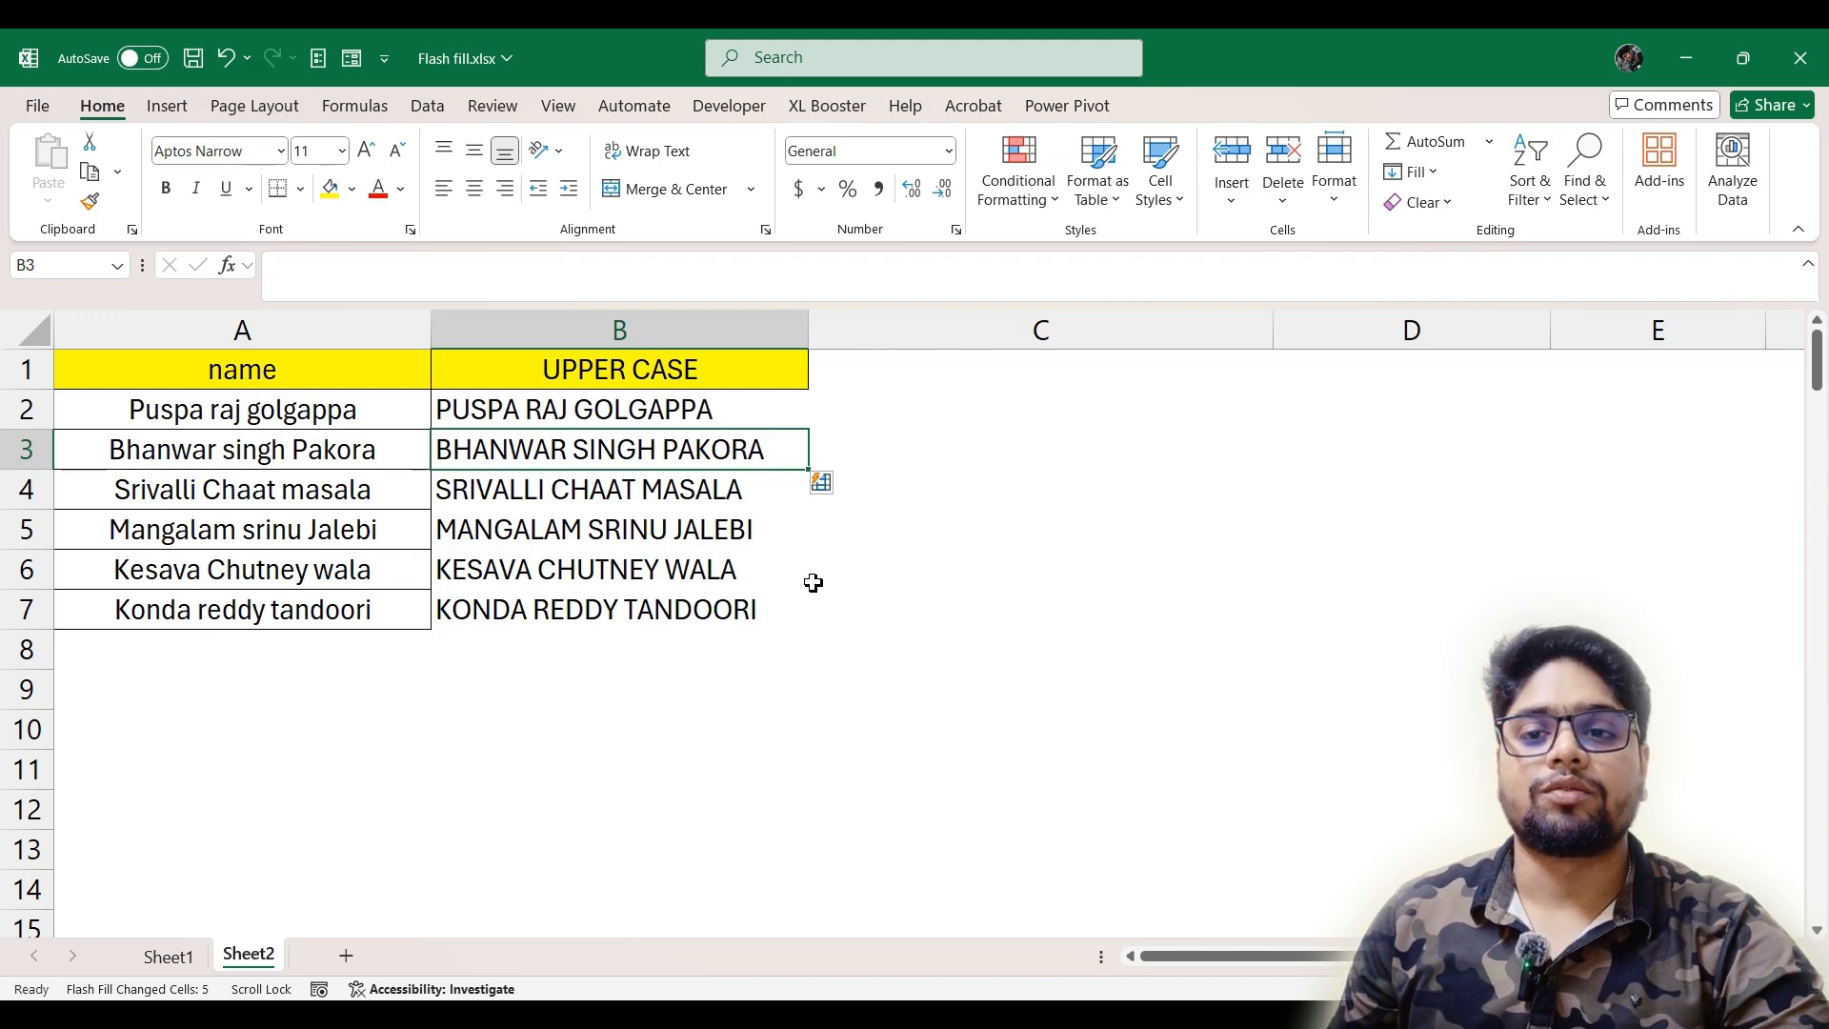
Enter the A17 name in all lowercase in B17 and Flash Fill the rest of the lower case column from B18
{"action": "scroll", "coordinate": [762, 672], "scroll_direction": "down", "scroll_amount": 3}
{"action": "scroll", "coordinate": [729, 667], "scroll_direction": "down", "scroll_amount": 1}
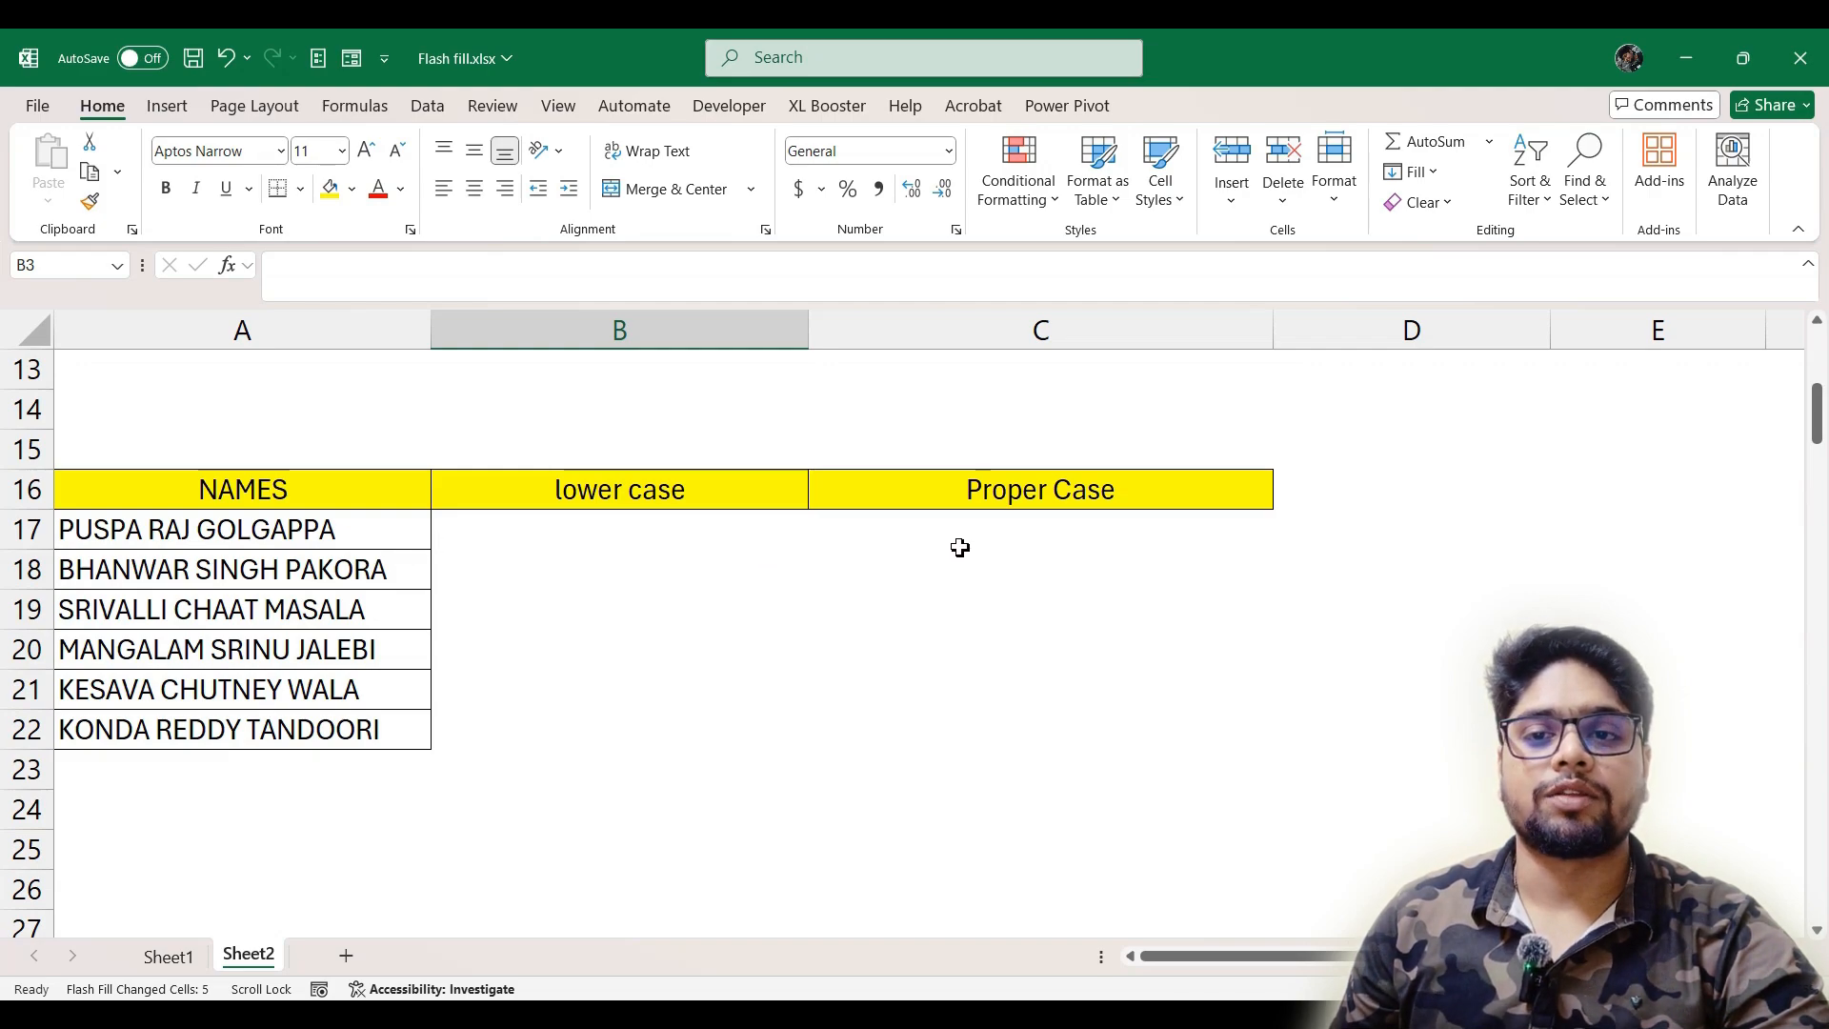
{"action": "left_click", "coordinate": [665, 551]}
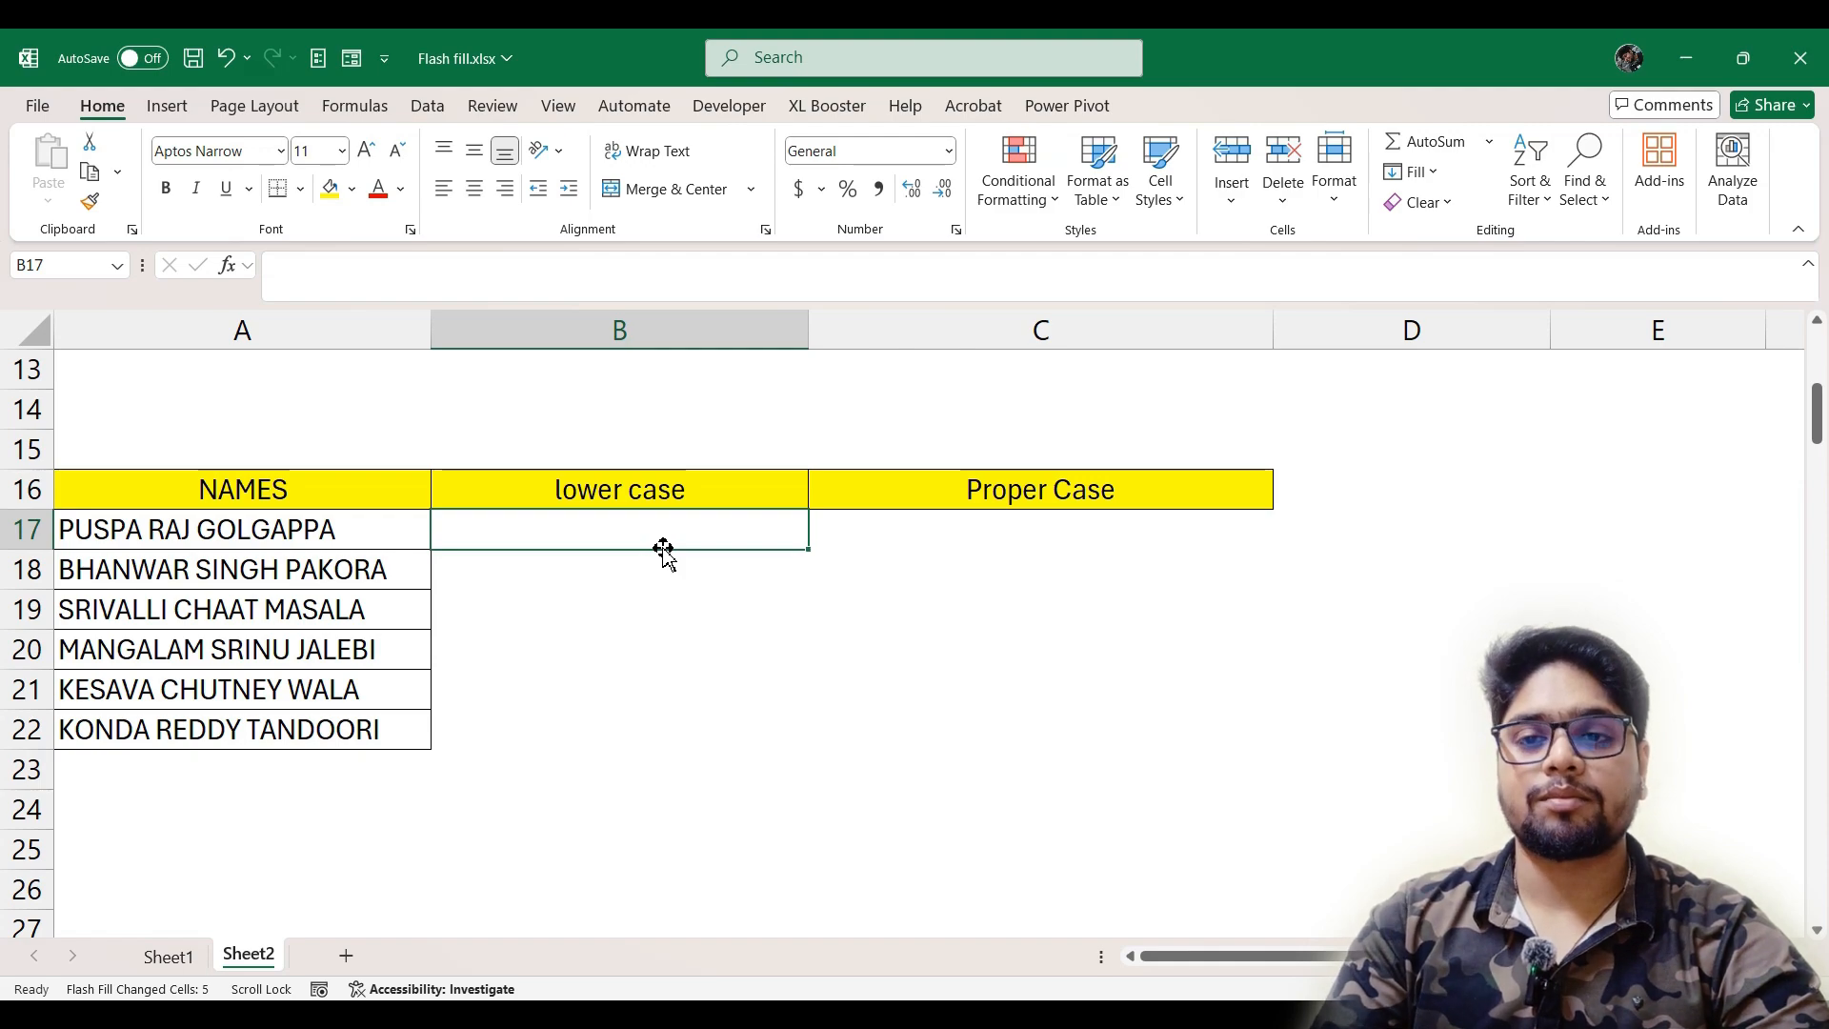
{"action": "type", "text": "puspa"}
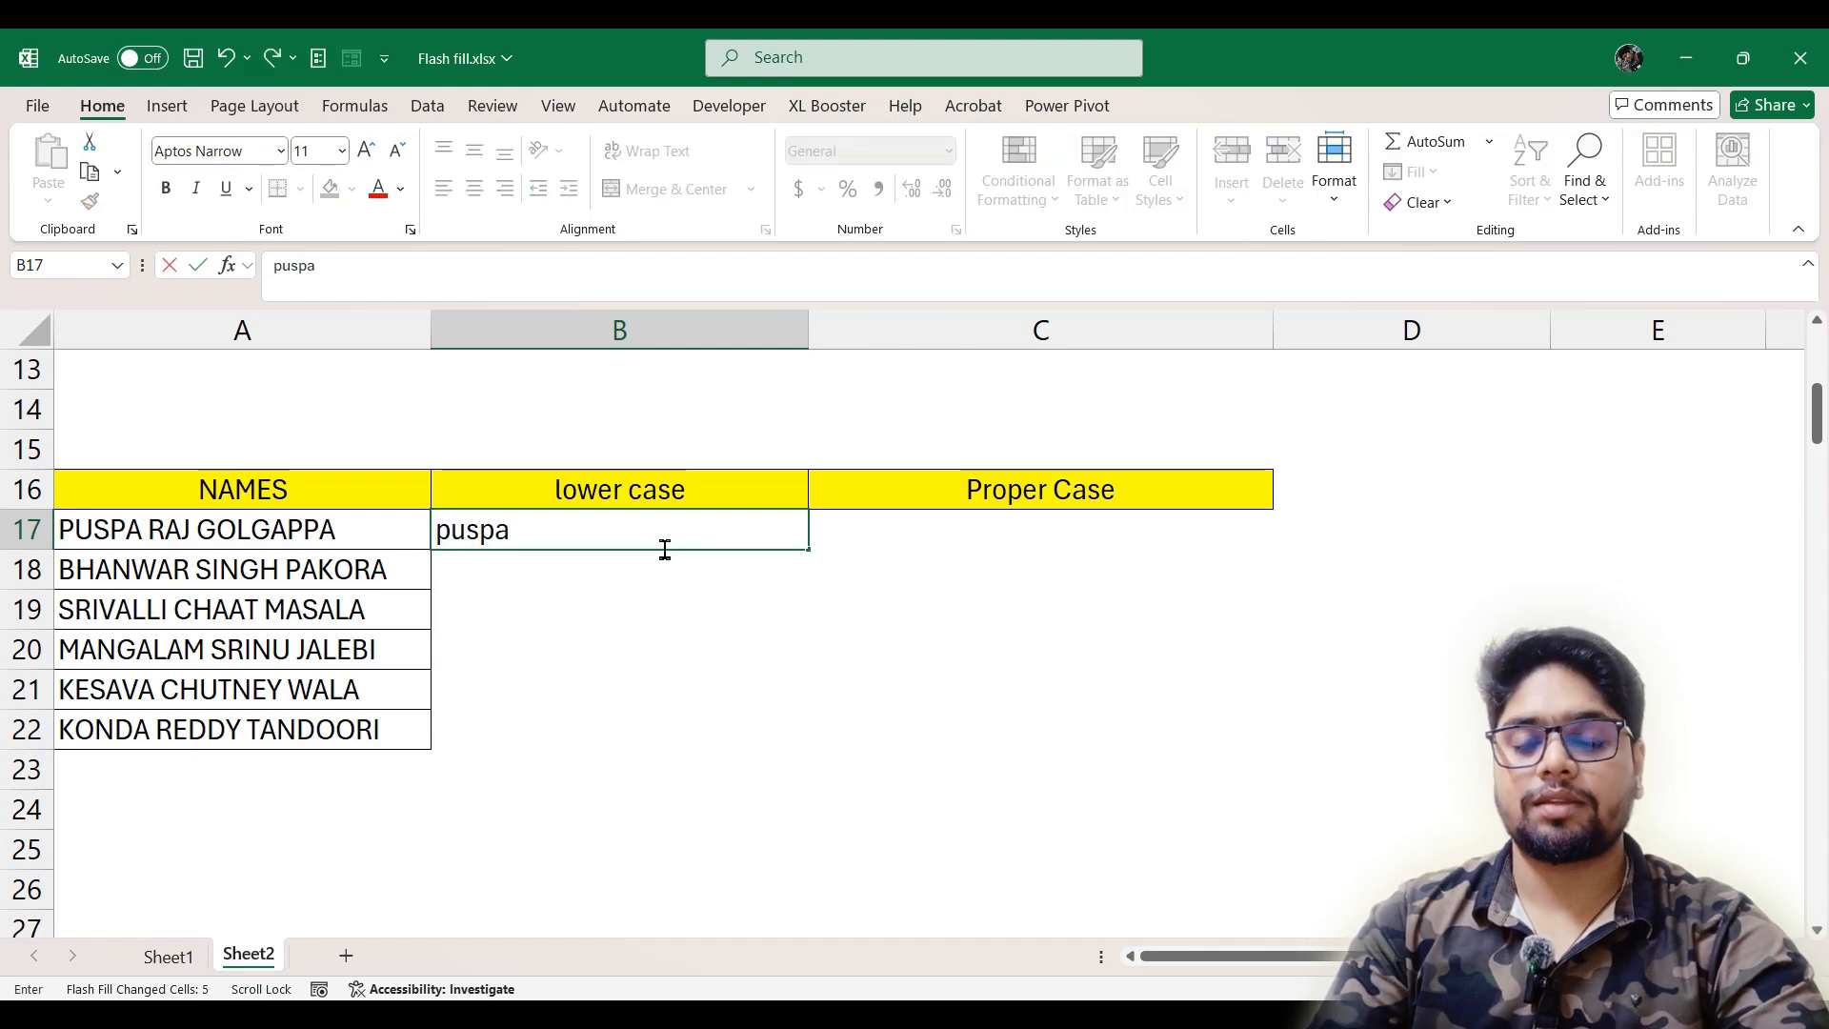
{"action": "type", "text": " raj g"}
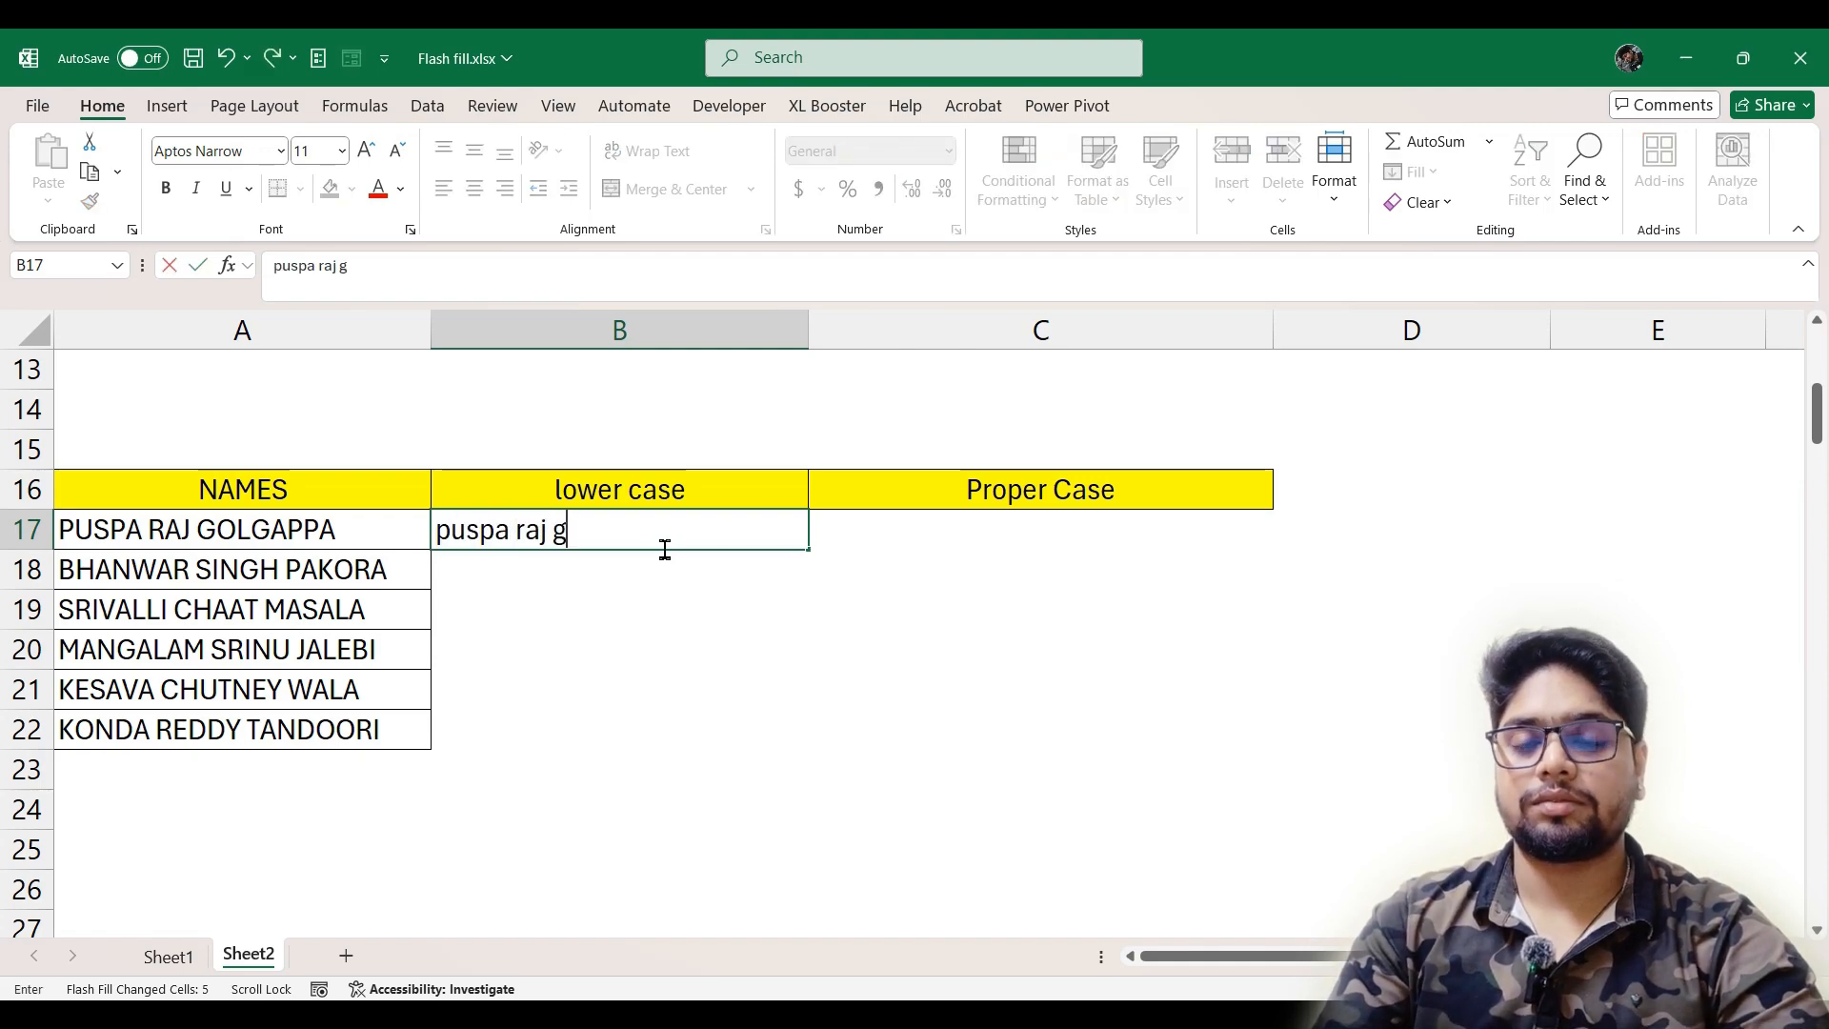
{"action": "type", "text": "olgappa"}
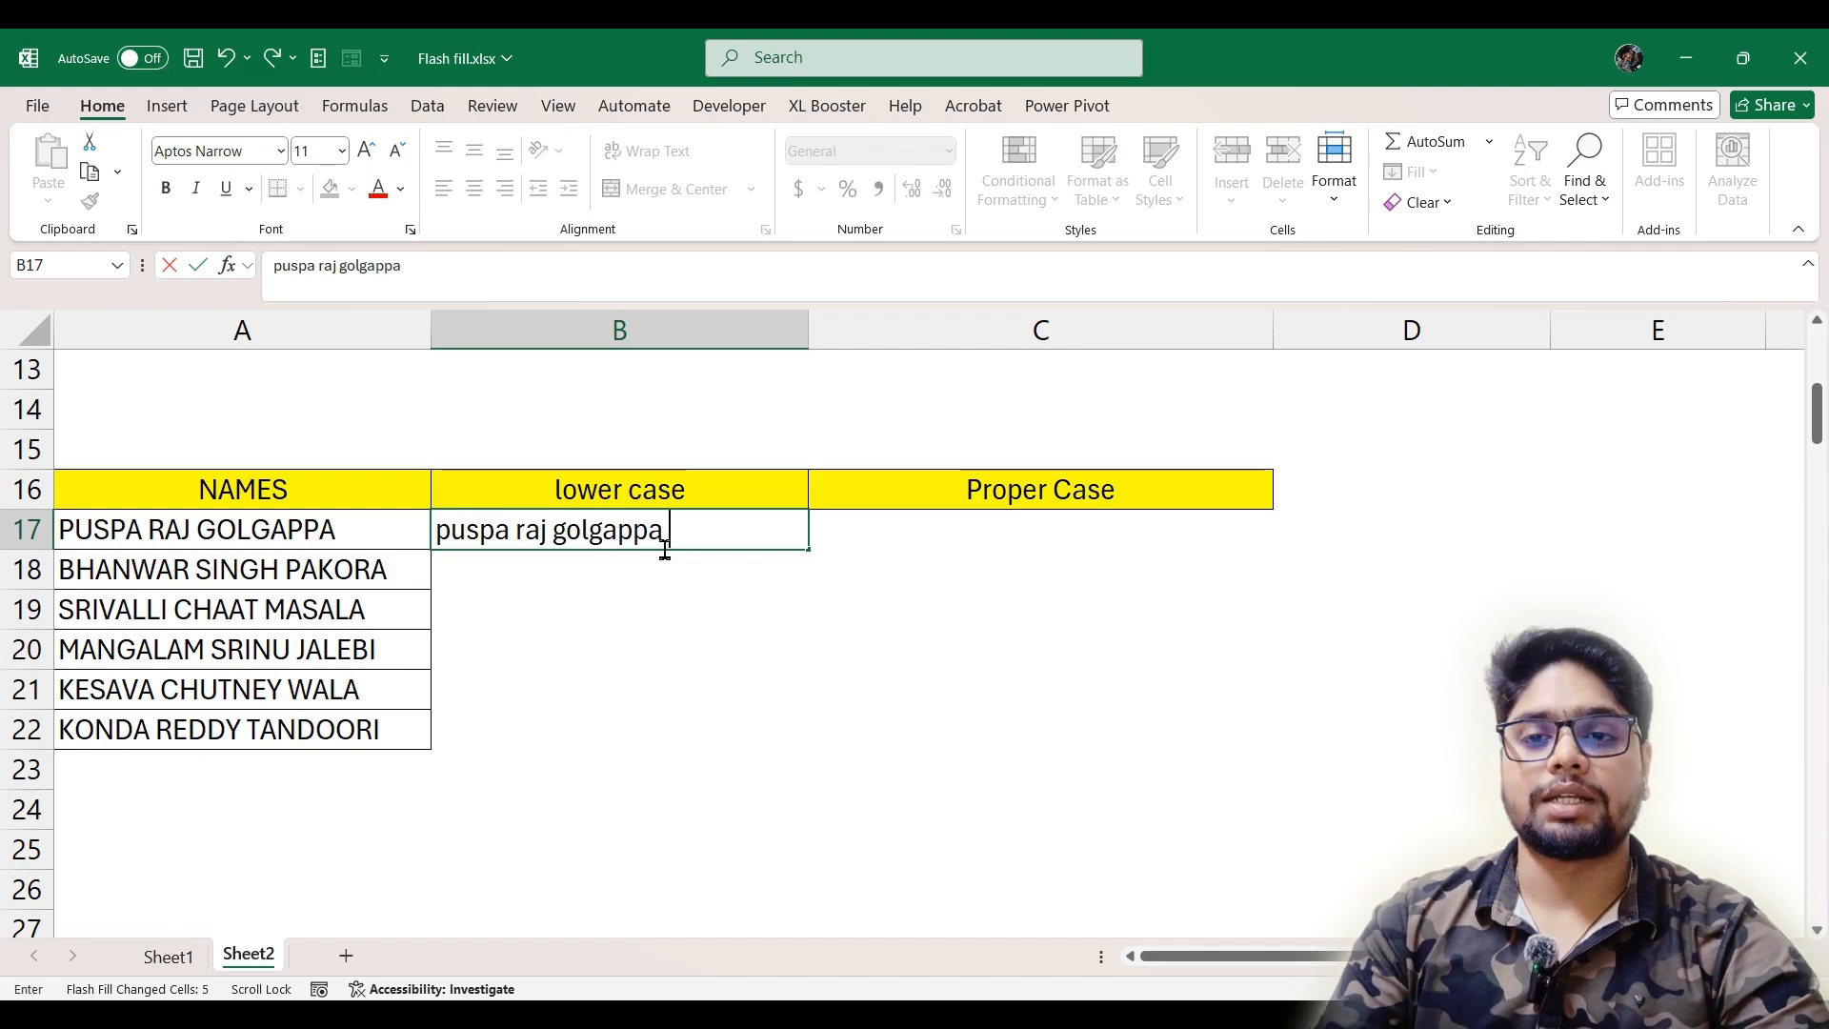
{"action": "key", "text": "Return"}
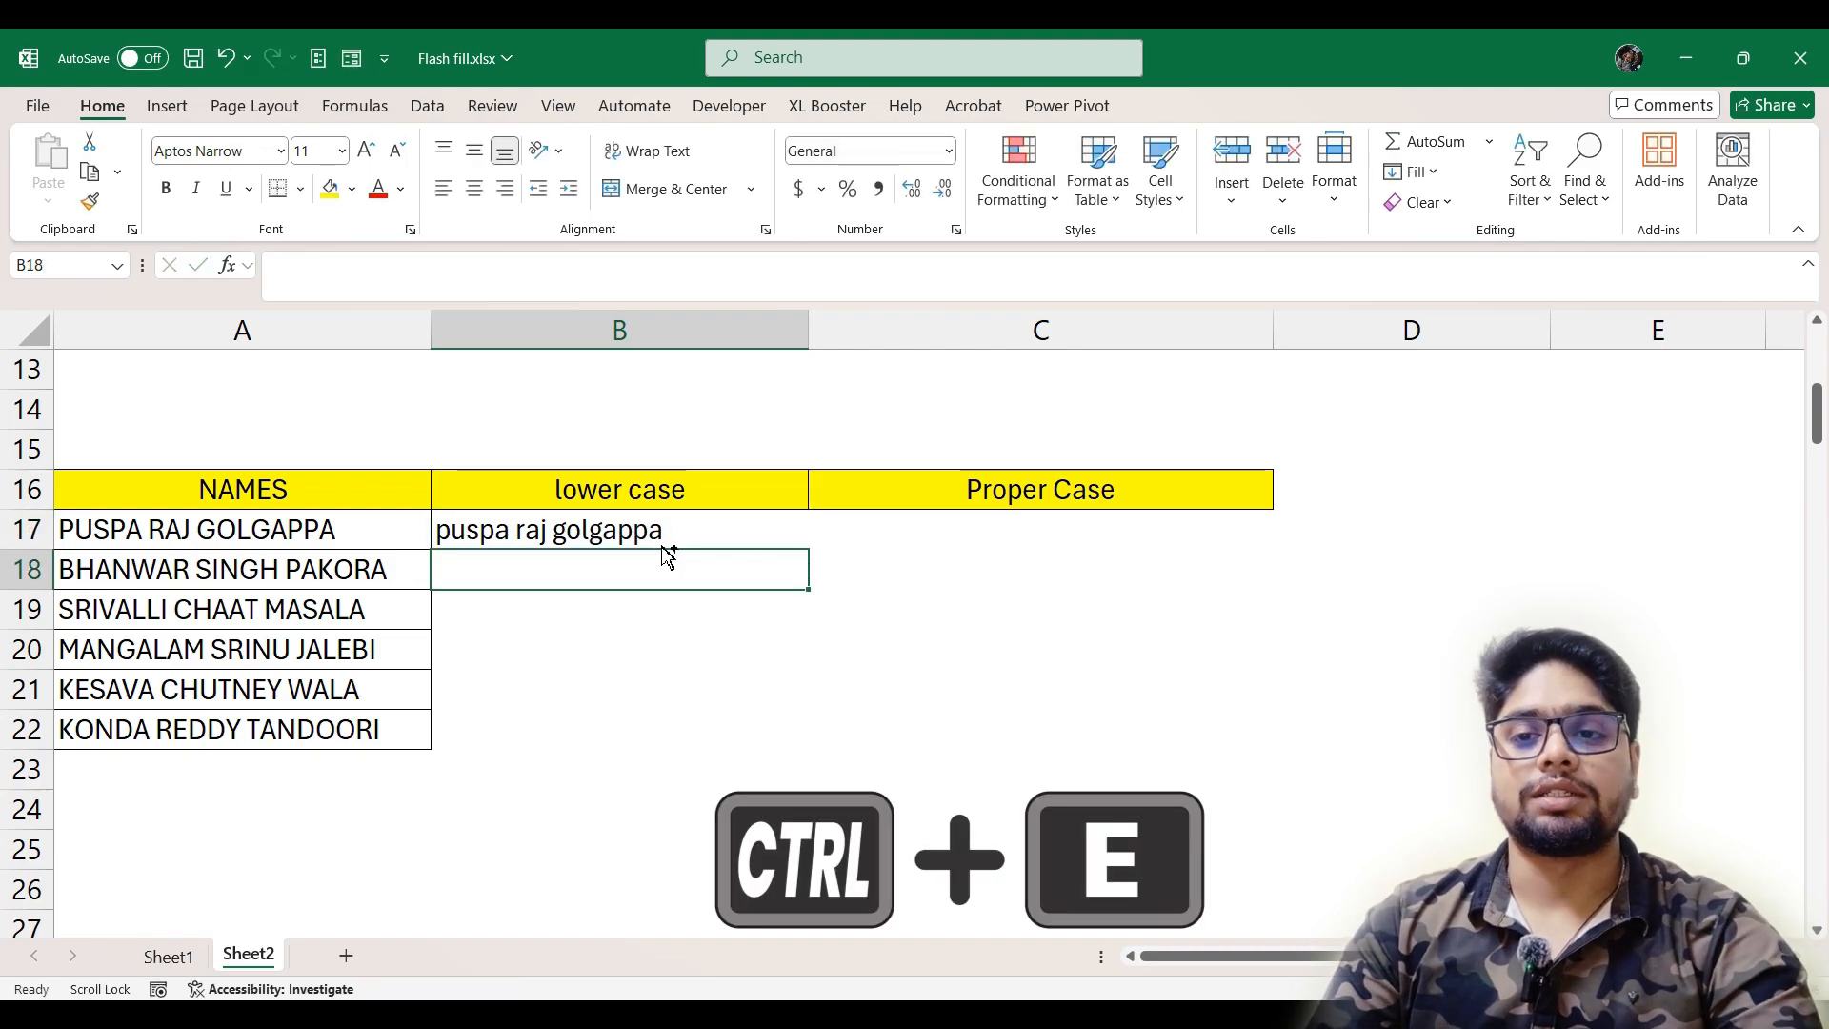
{"action": "key", "text": "ctrl+e"}
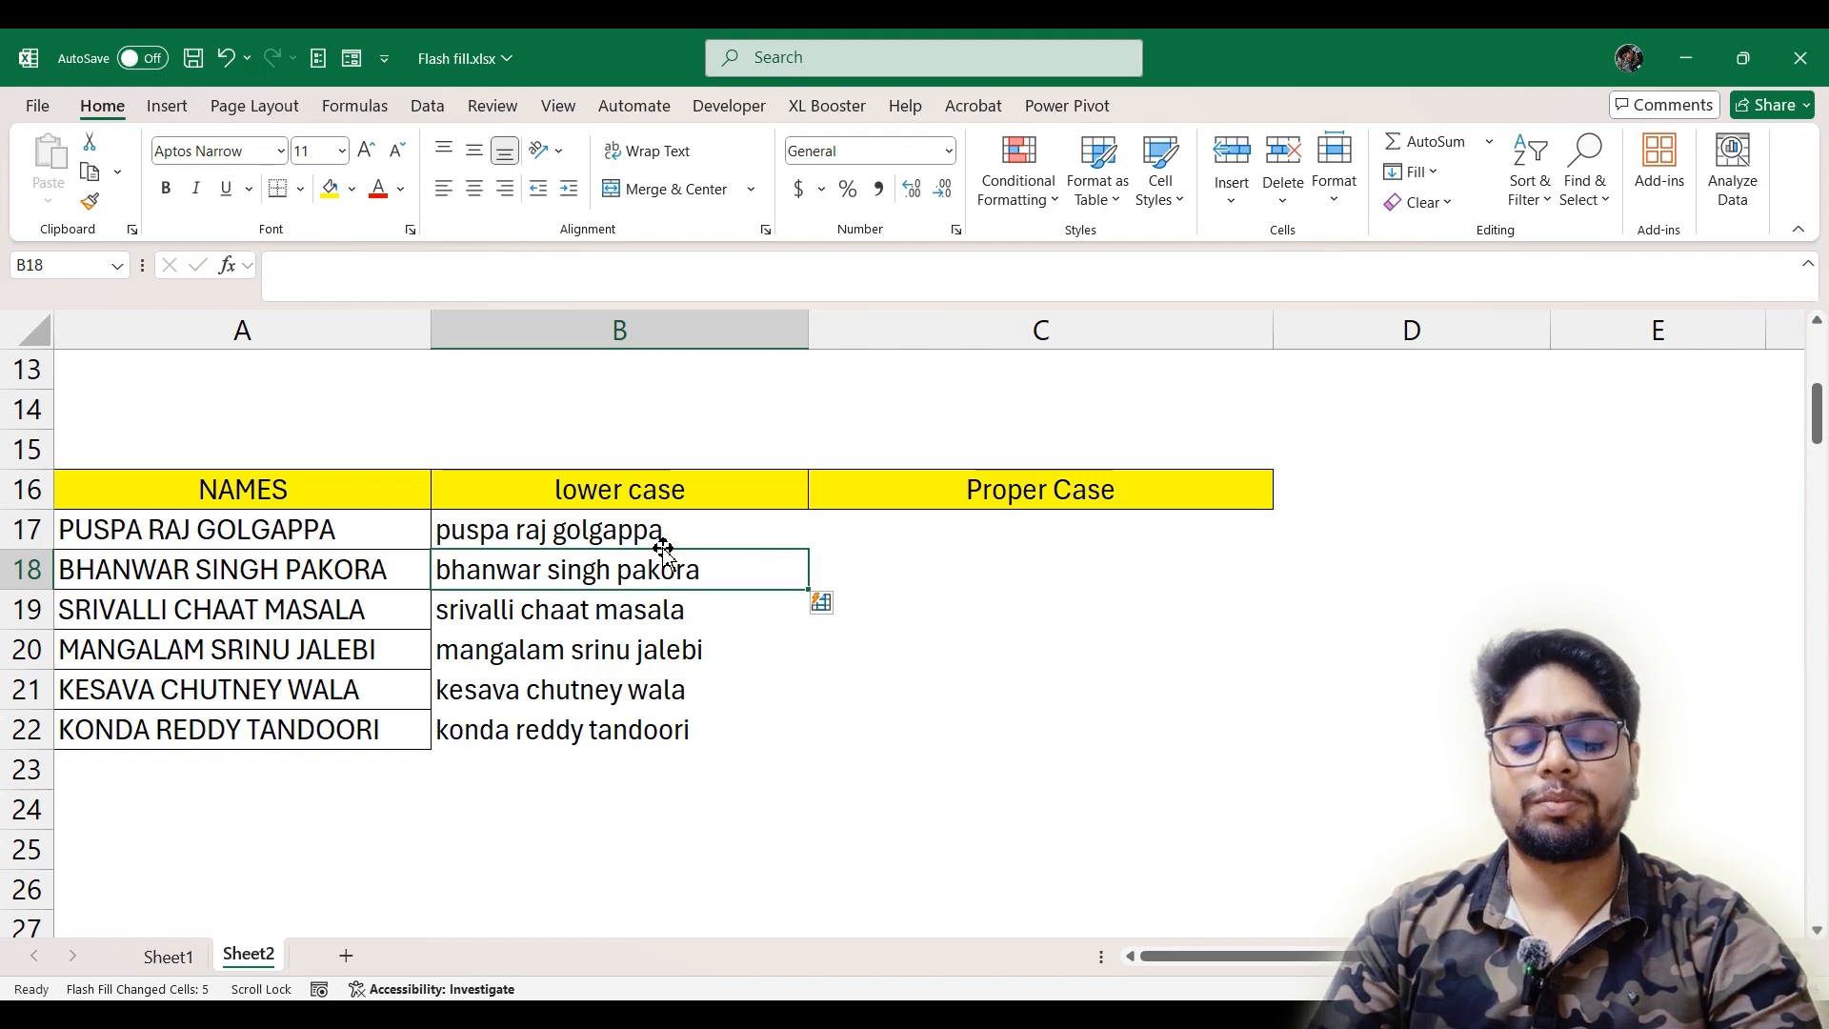
Enter the A17 name with each word capitalized in C17 and Flash Fill the rest of the Proper Case column from C18
{"action": "key", "text": "Tab"}
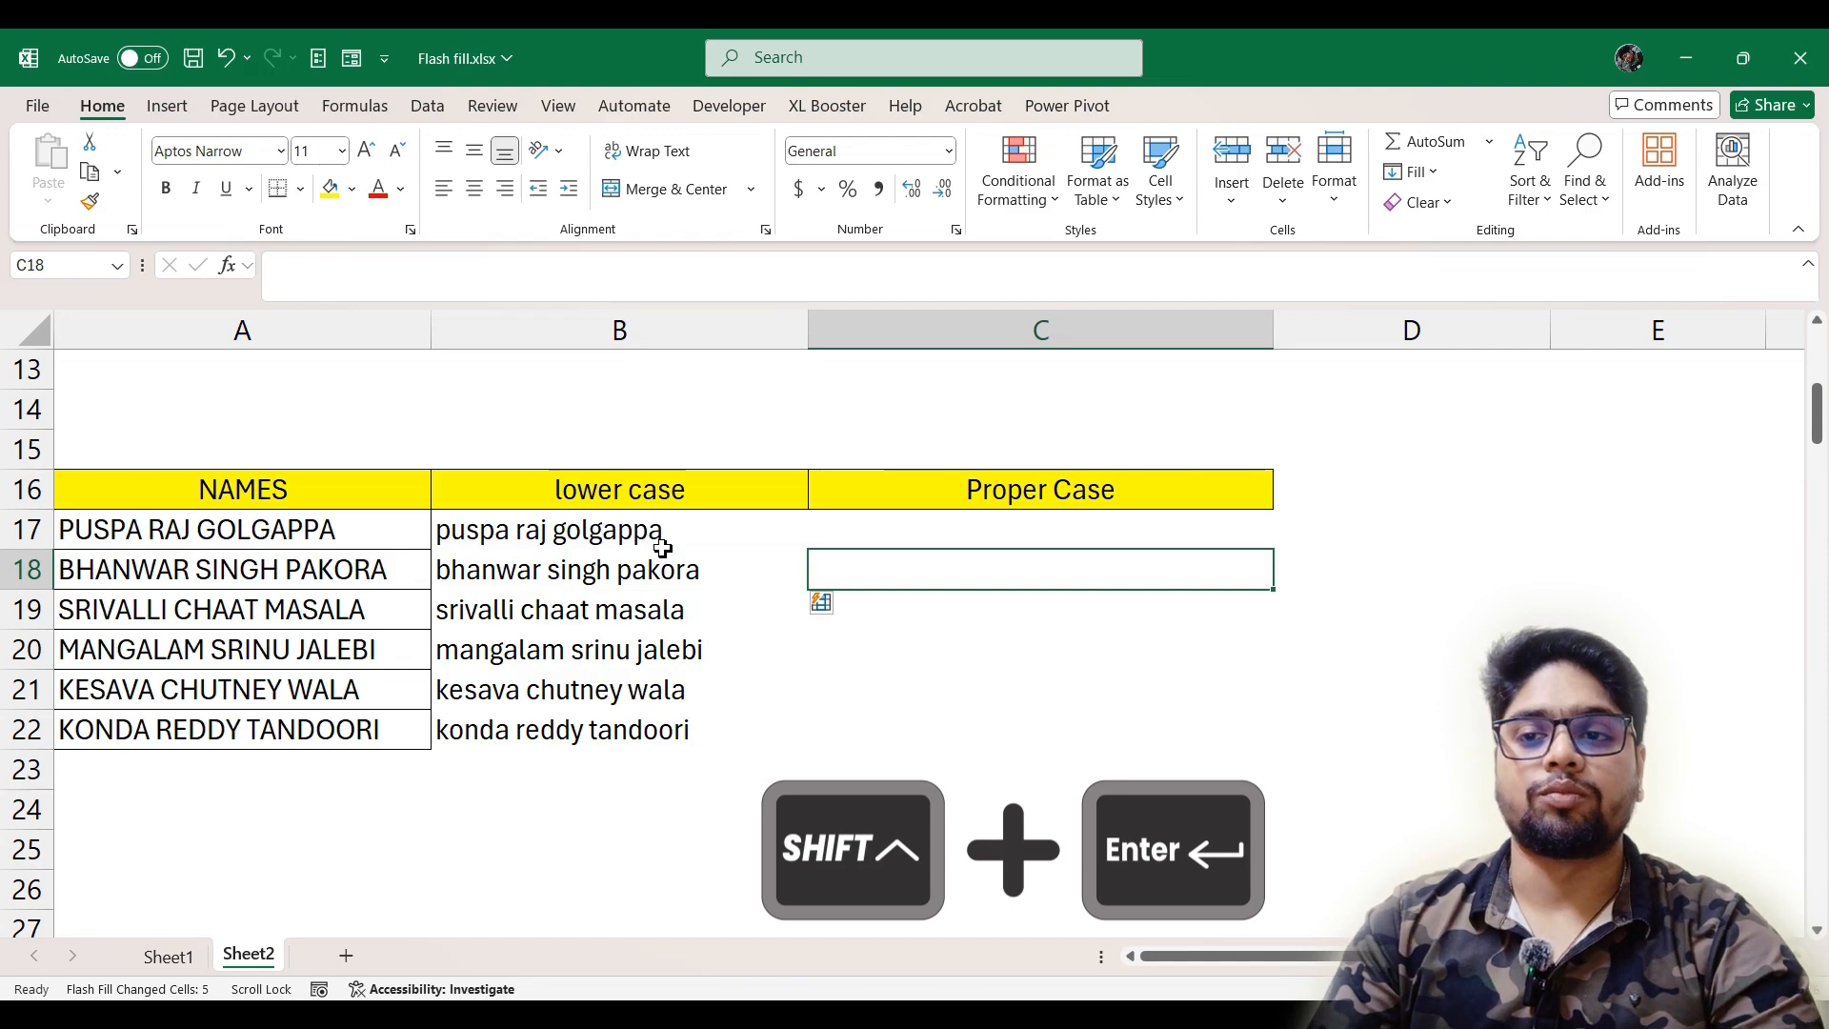
{"action": "key", "text": "shift+Return"}
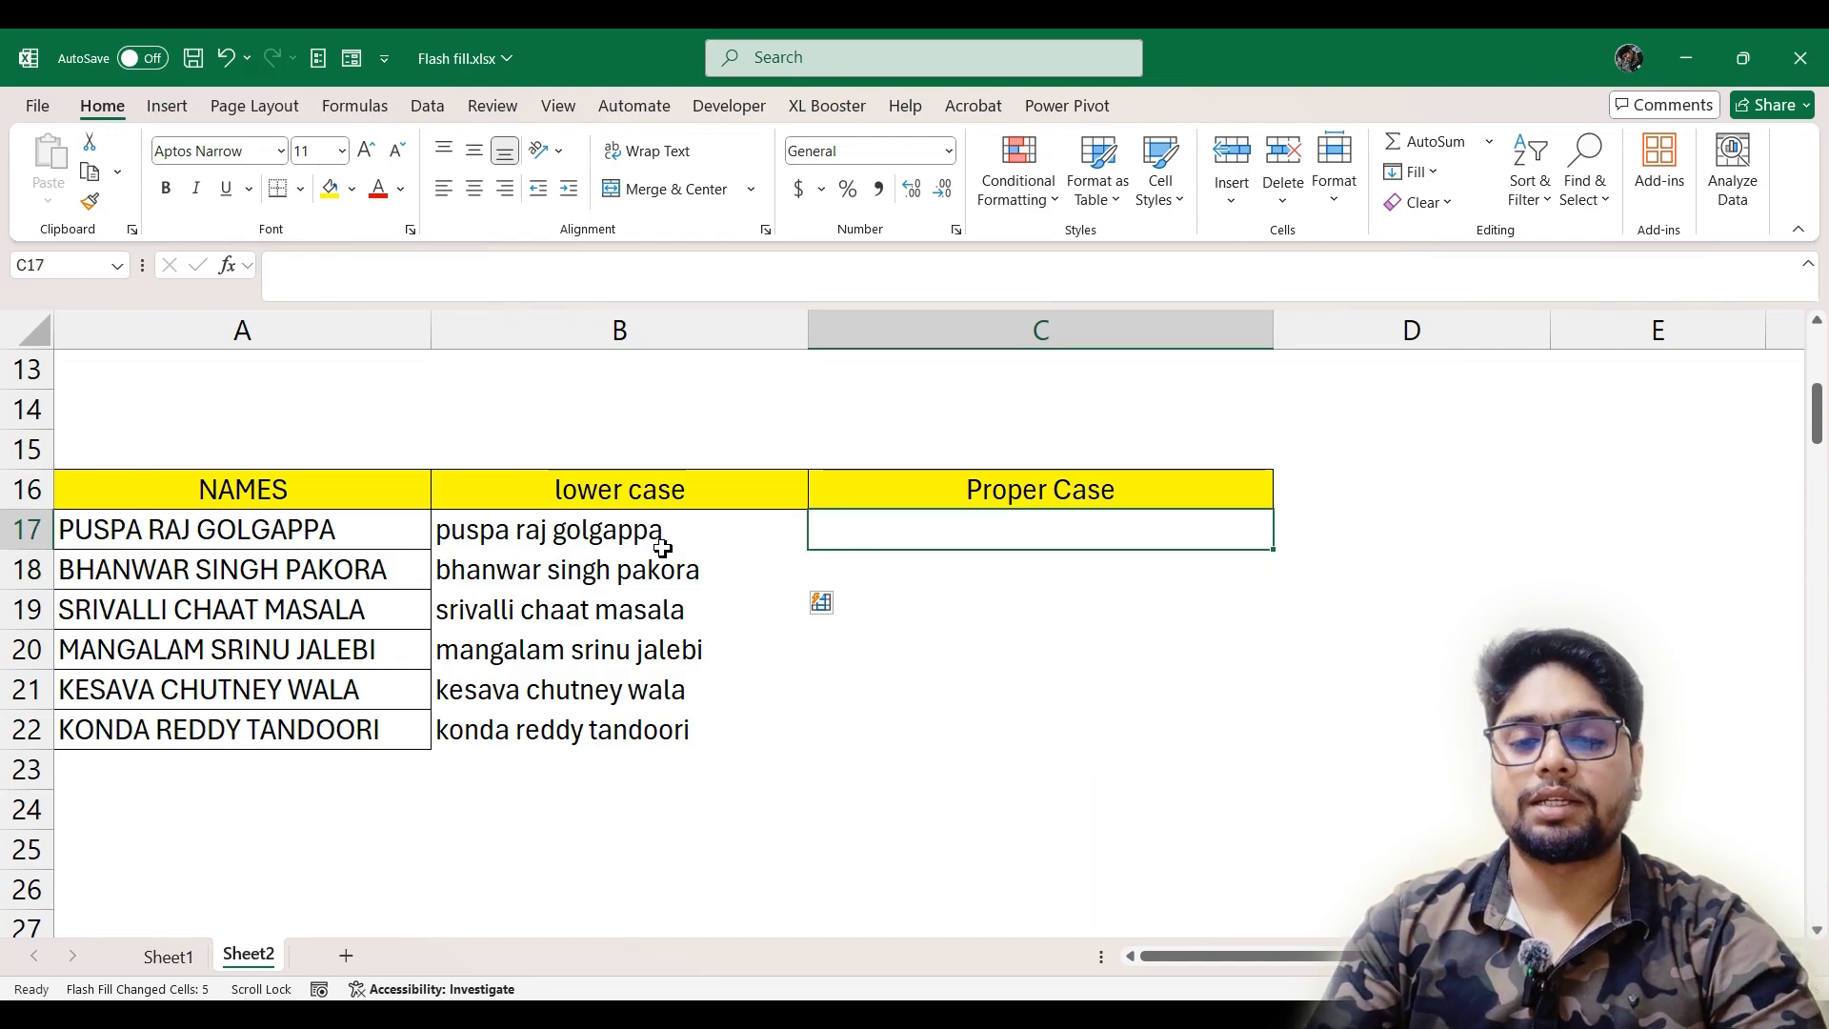
{"action": "type", "text": "P"}
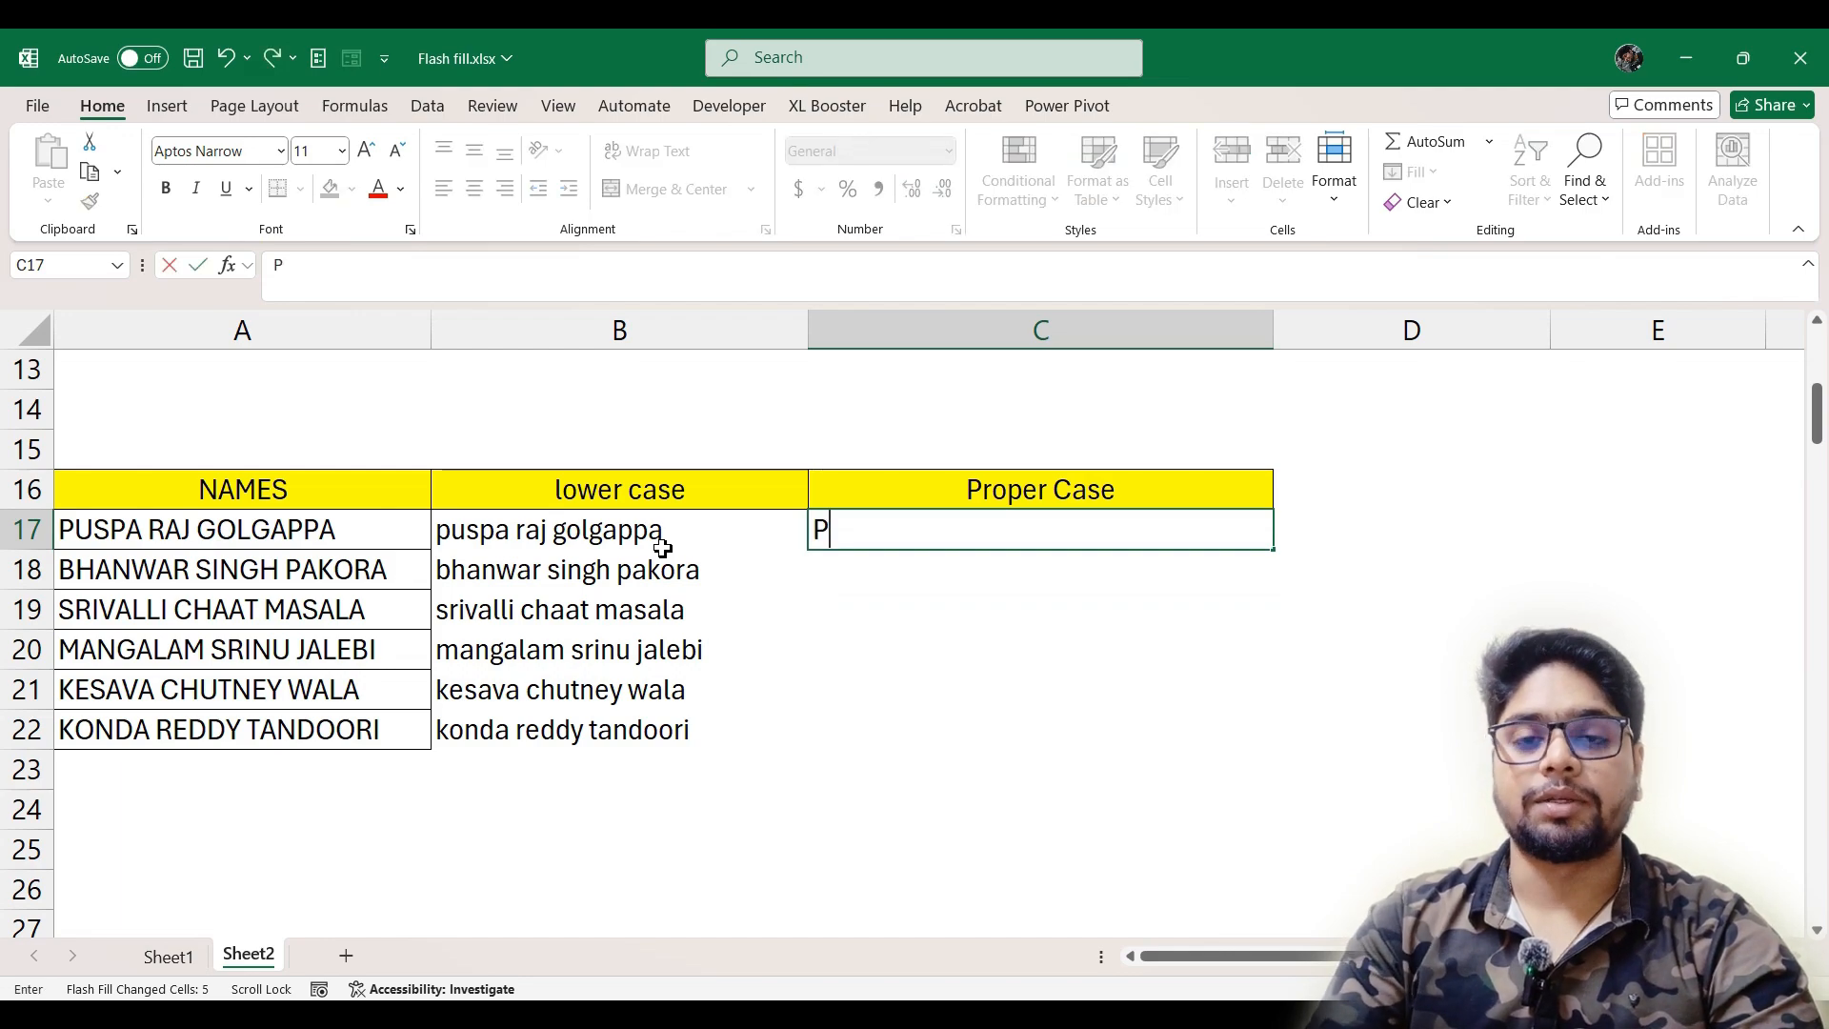
{"action": "type", "text": "us"}
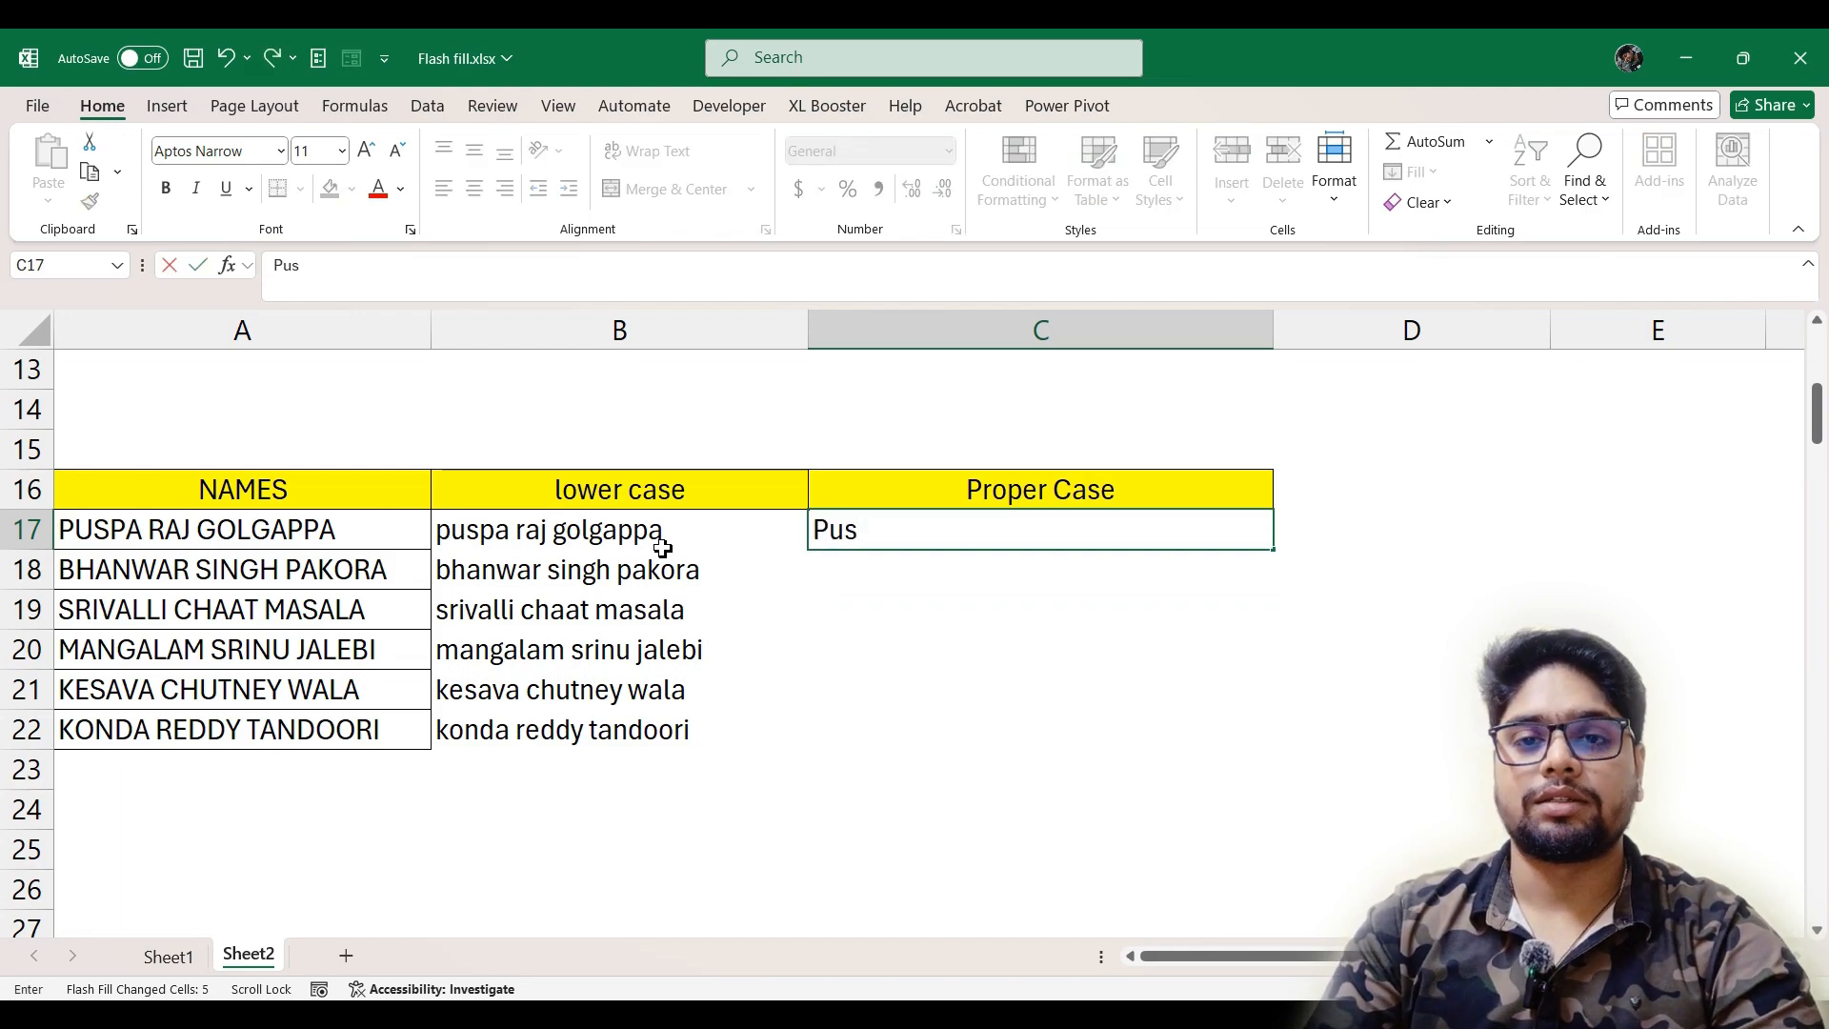
{"action": "type", "text": "pa Ra"}
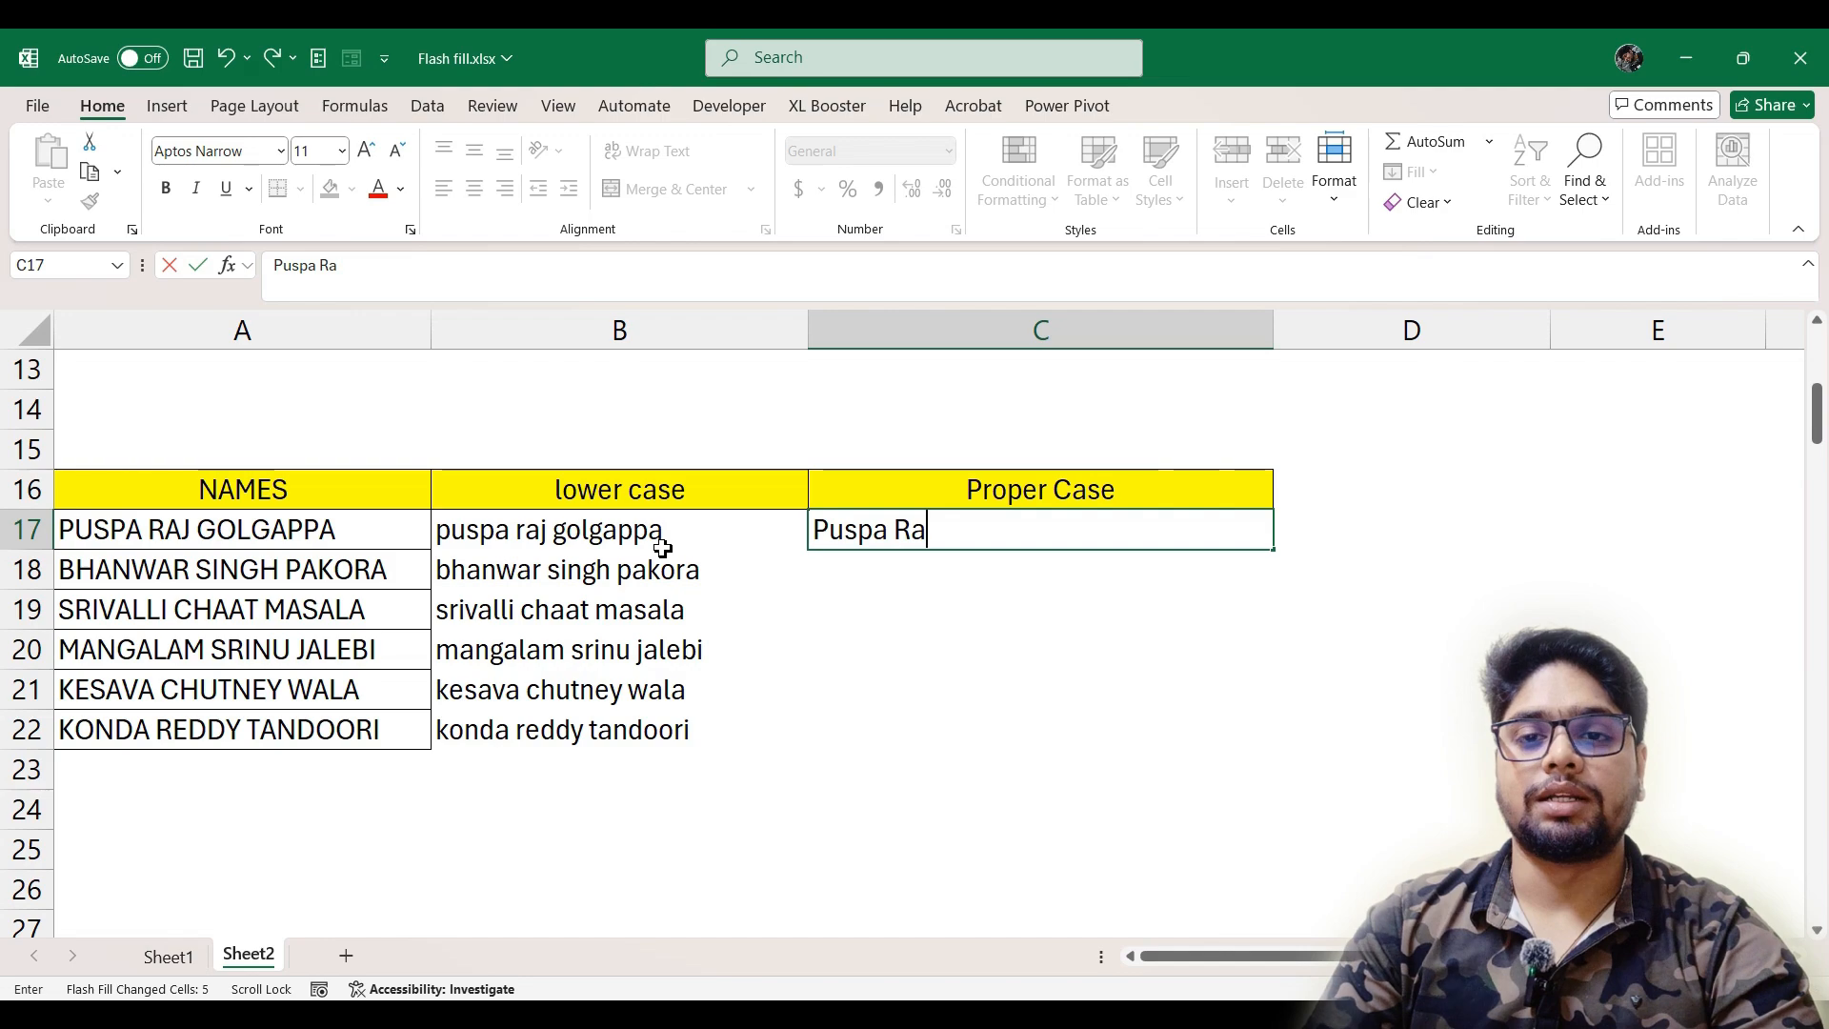
{"action": "type", "text": "j G"}
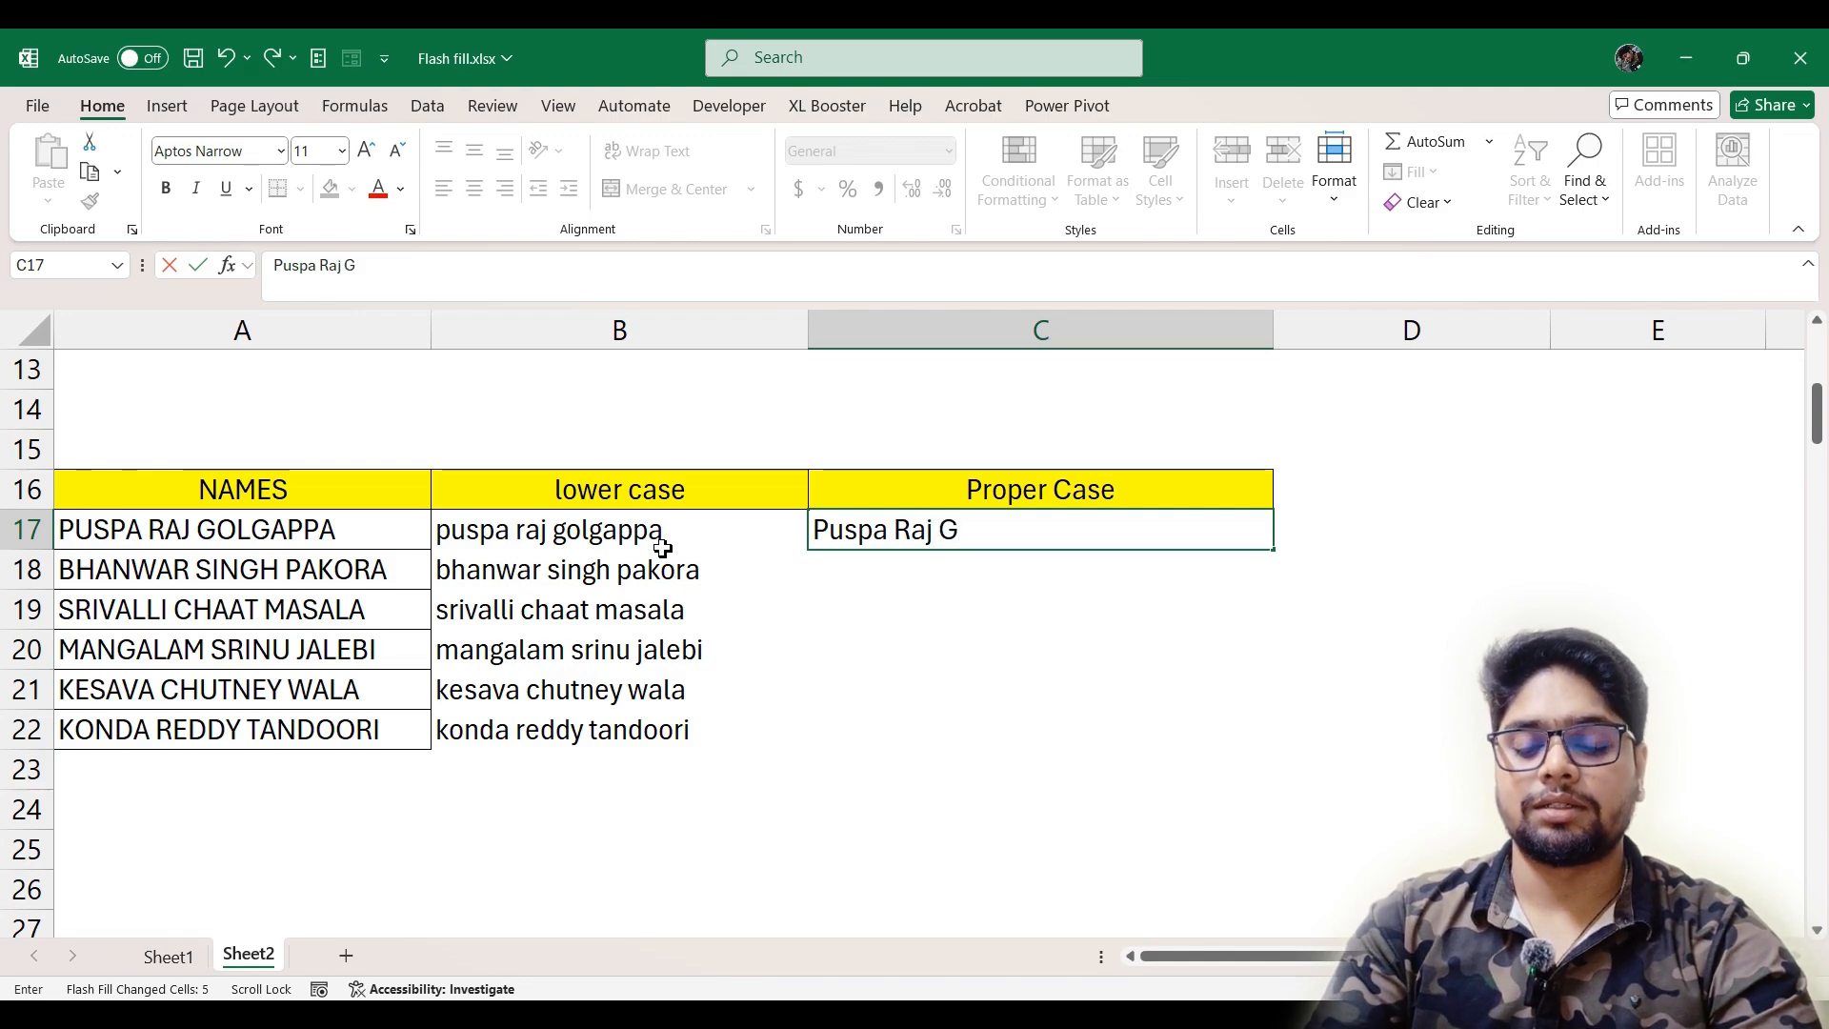
{"action": "type", "text": "olga"}
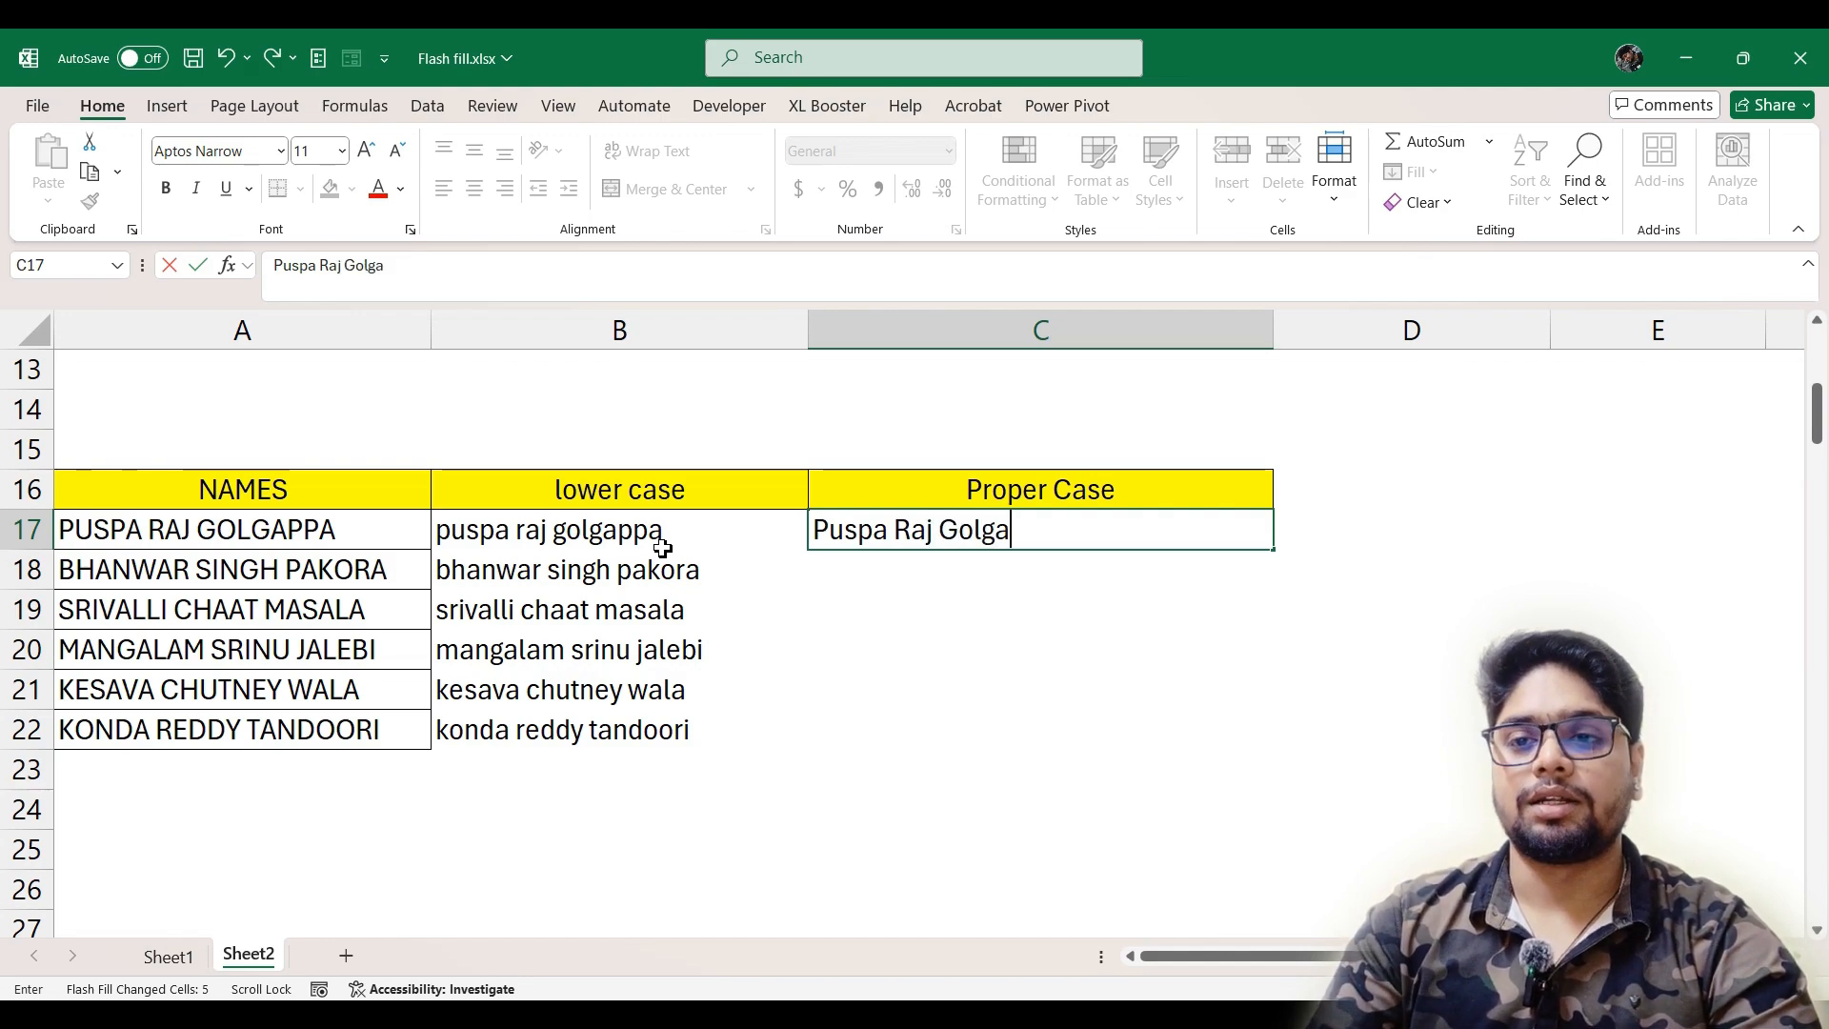
{"action": "type", "text": "ppa"}
{"action": "key", "text": "Return"}
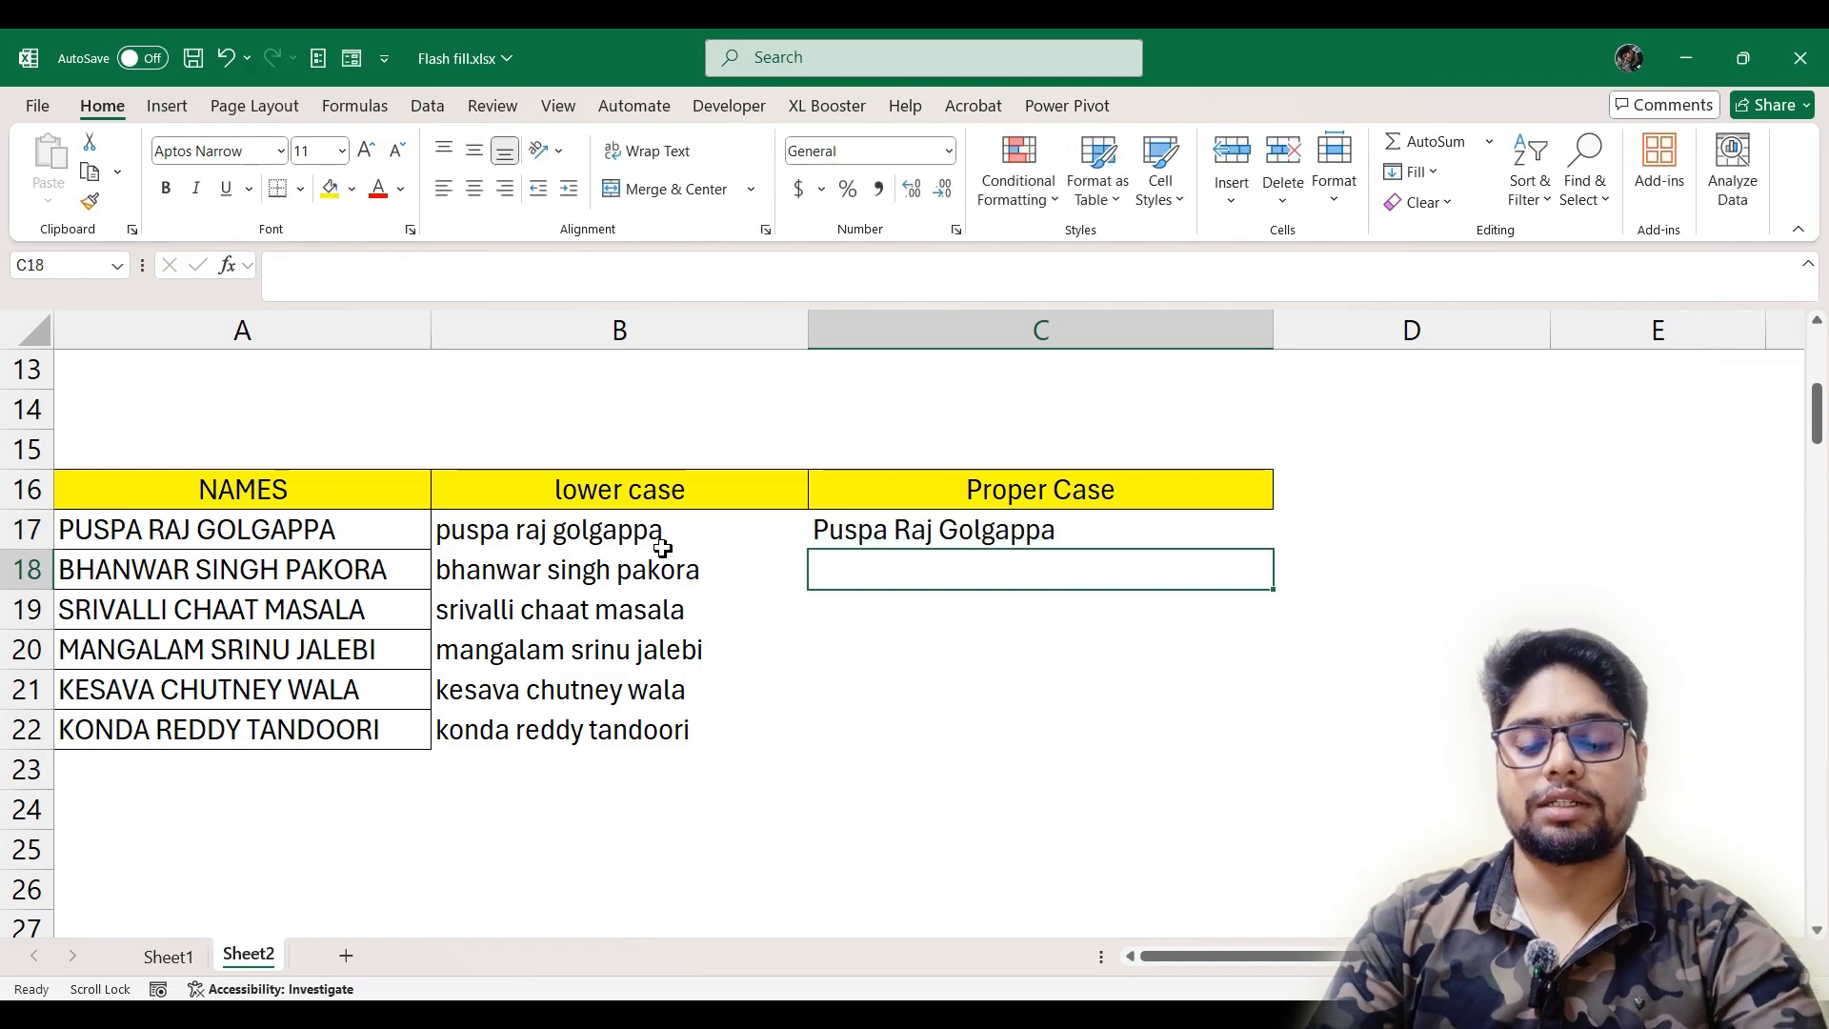
{"action": "key", "text": "ctrl+e"}
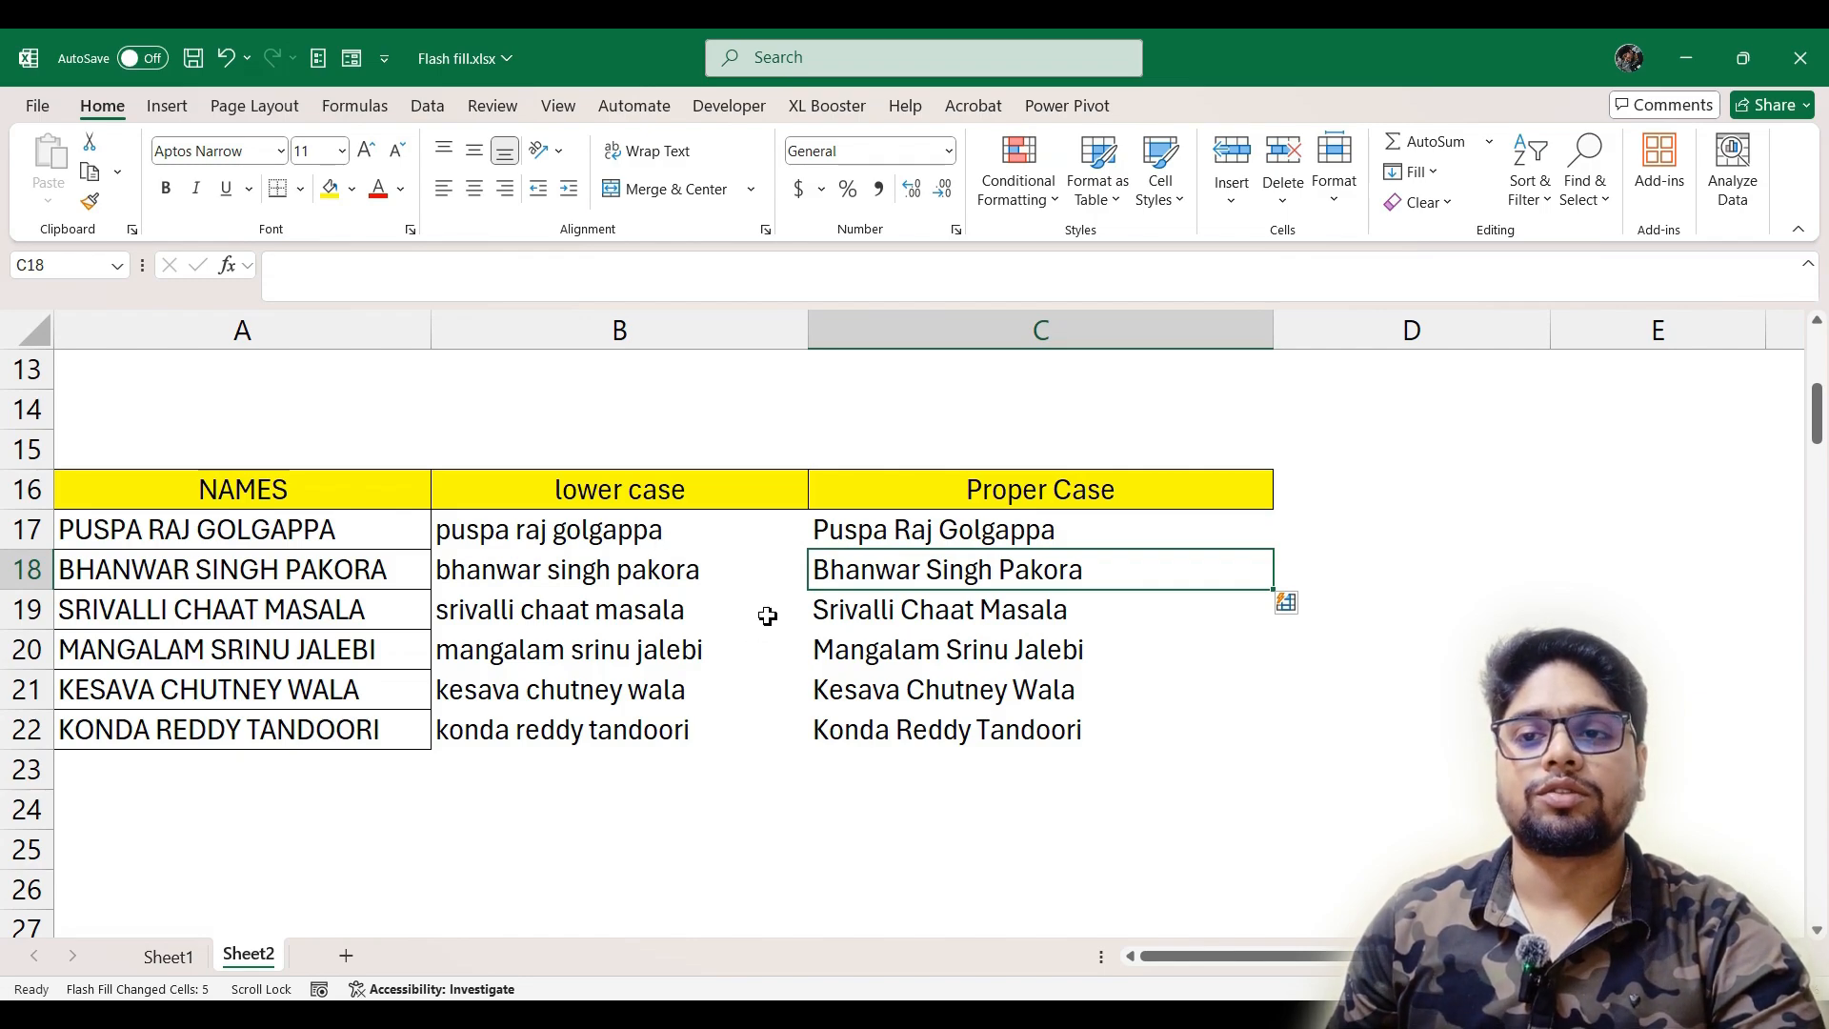
Enter the first name from A34 in lowercase in B34 and Flash Fill the rest of the First name column from B35
{"action": "scroll", "coordinate": [710, 633], "scroll_direction": "down", "scroll_amount": 2}
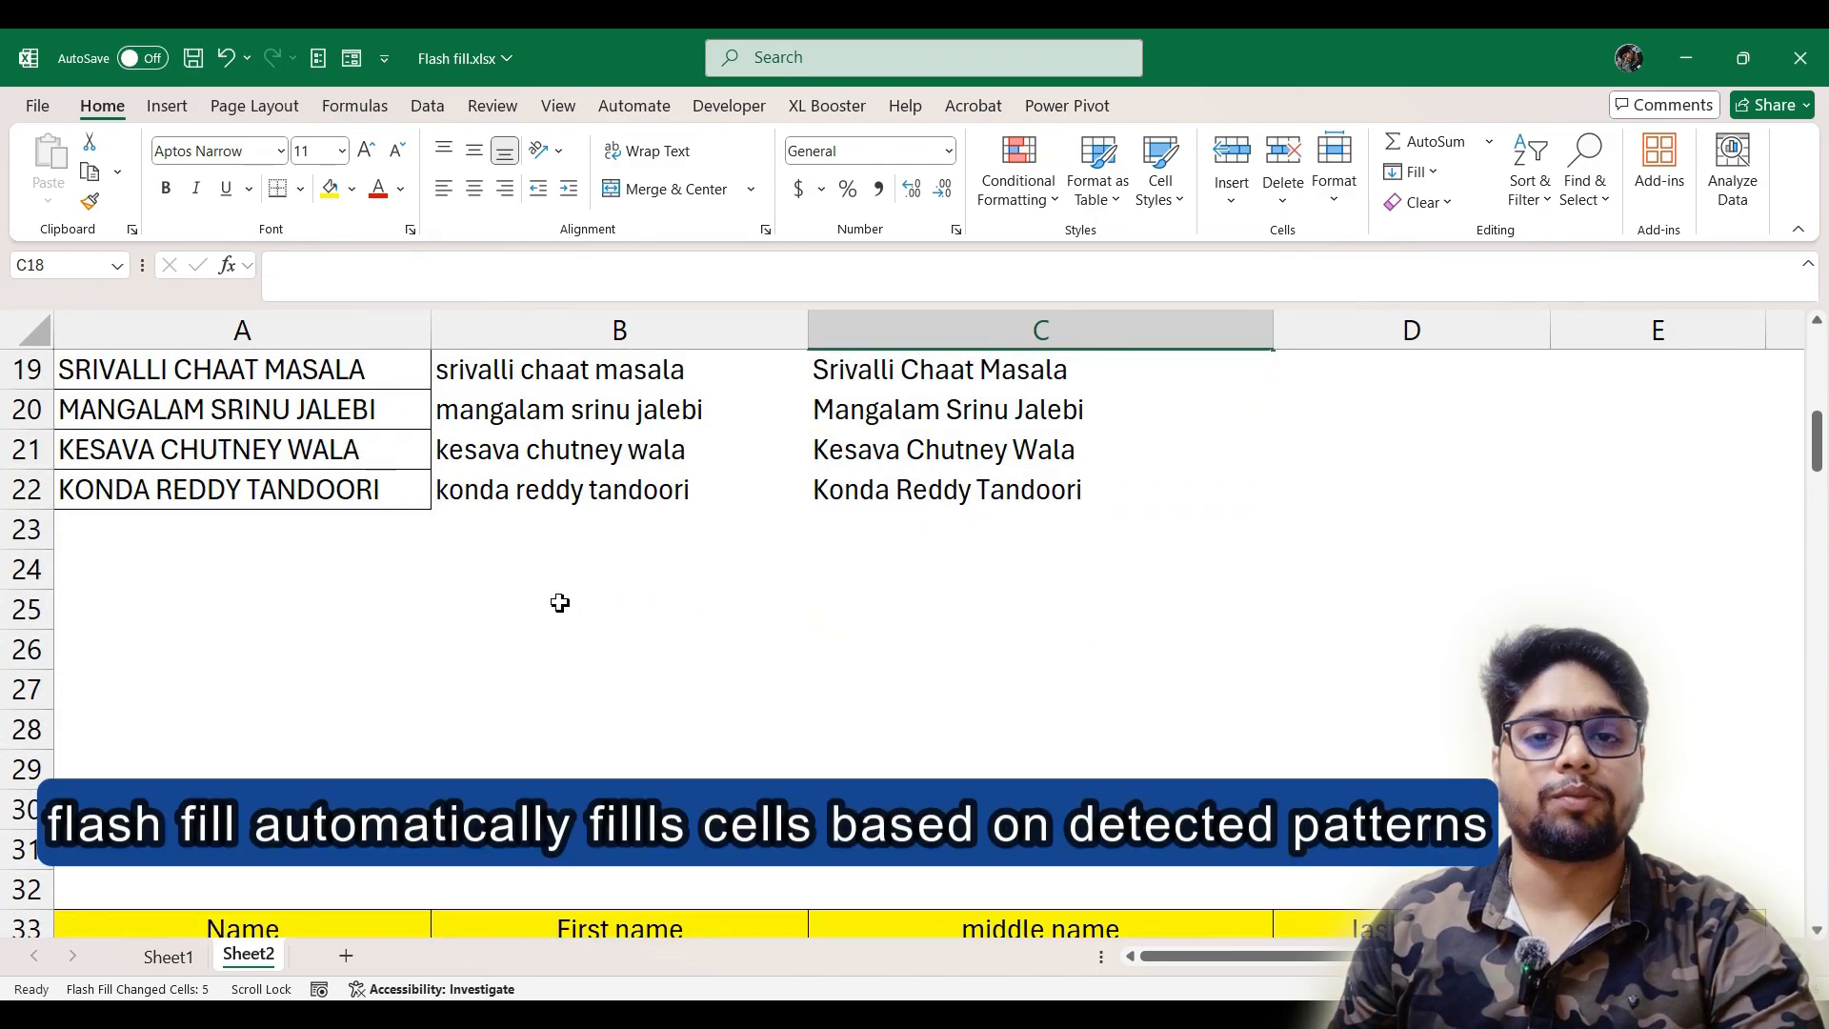
{"action": "scroll", "coordinate": [557, 603], "scroll_direction": "up", "scroll_amount": 1}
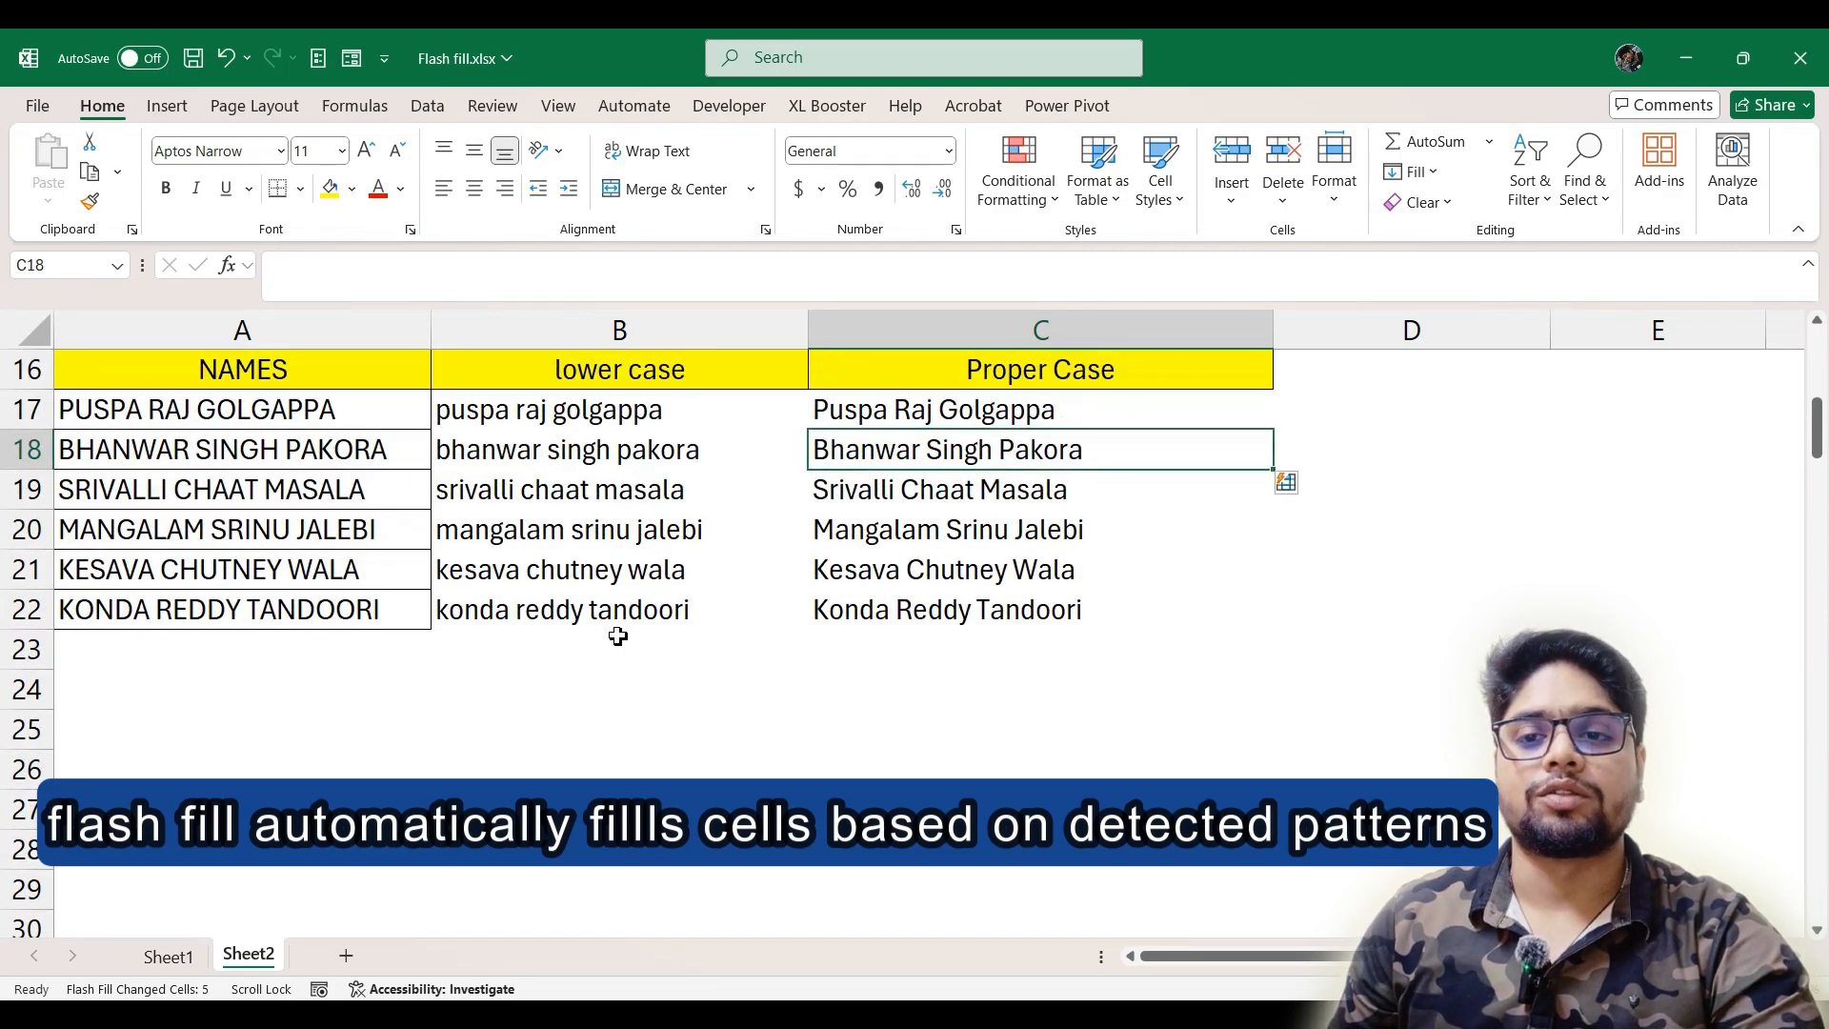
{"action": "scroll", "coordinate": [590, 620], "scroll_direction": "down", "scroll_amount": 5}
{"action": "left_click", "coordinate": [598, 498]}
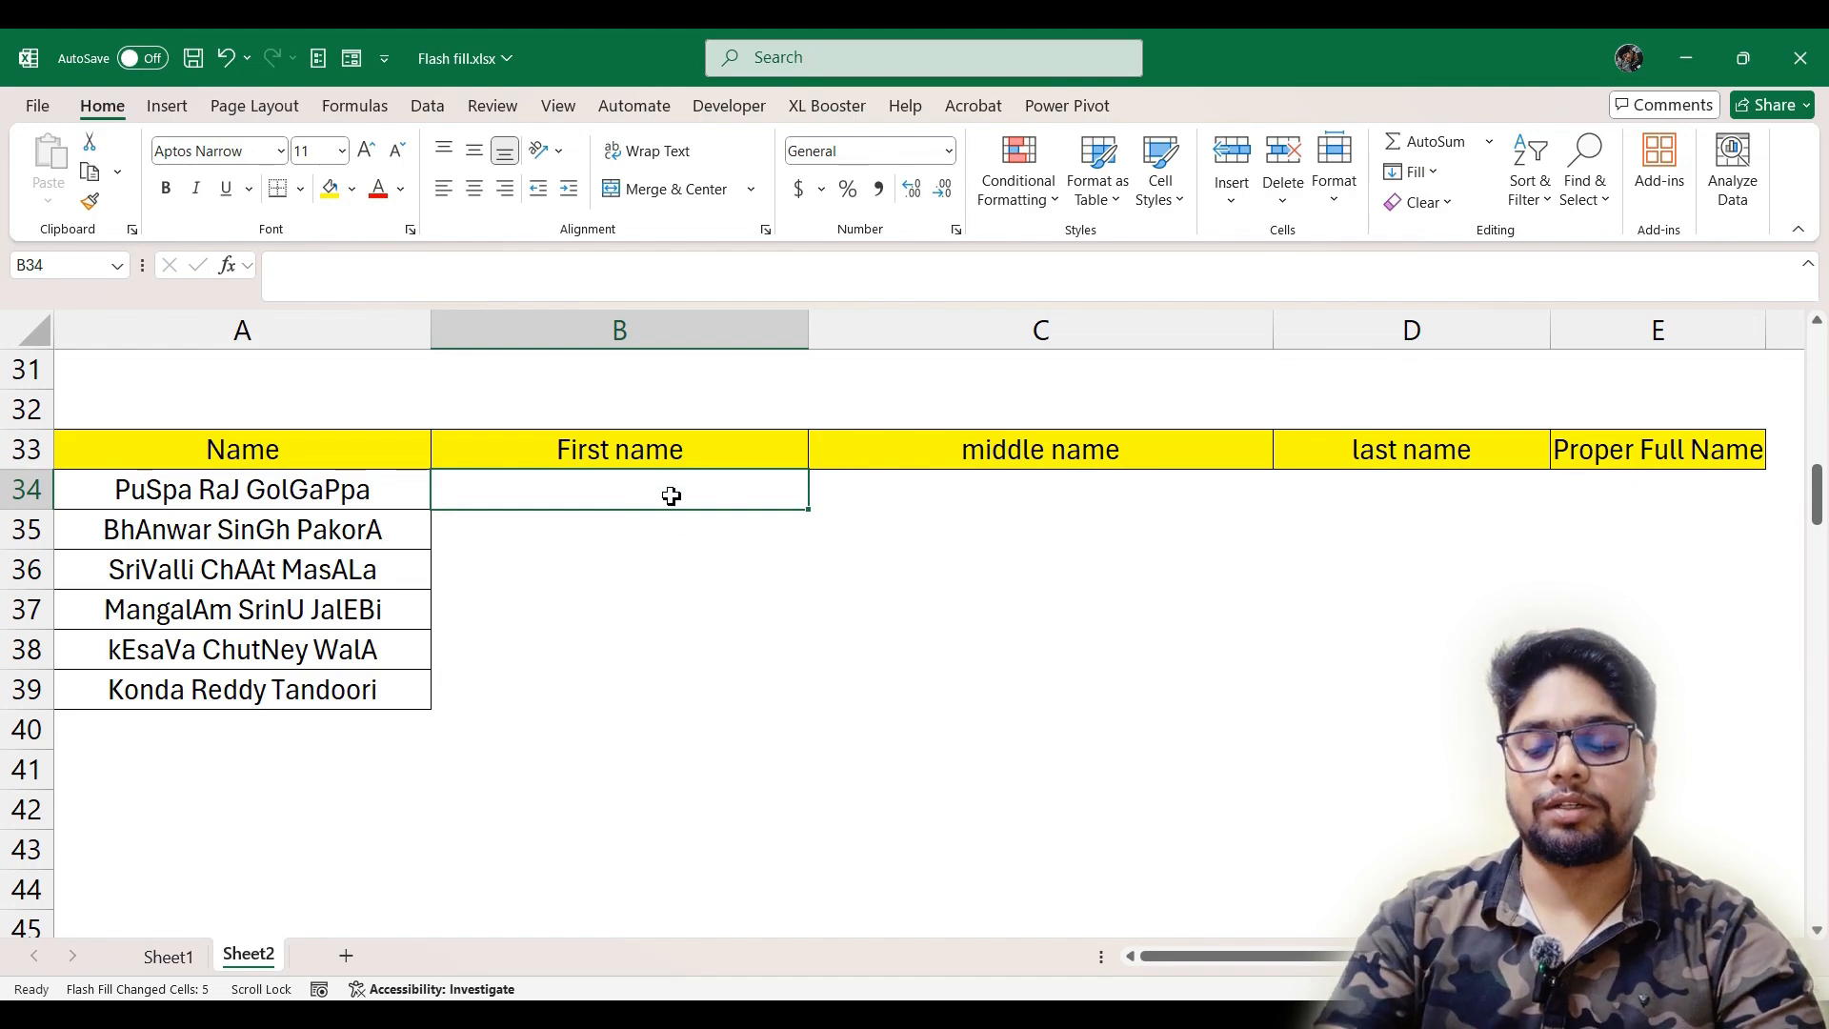
{"action": "type", "text": "puspa"}
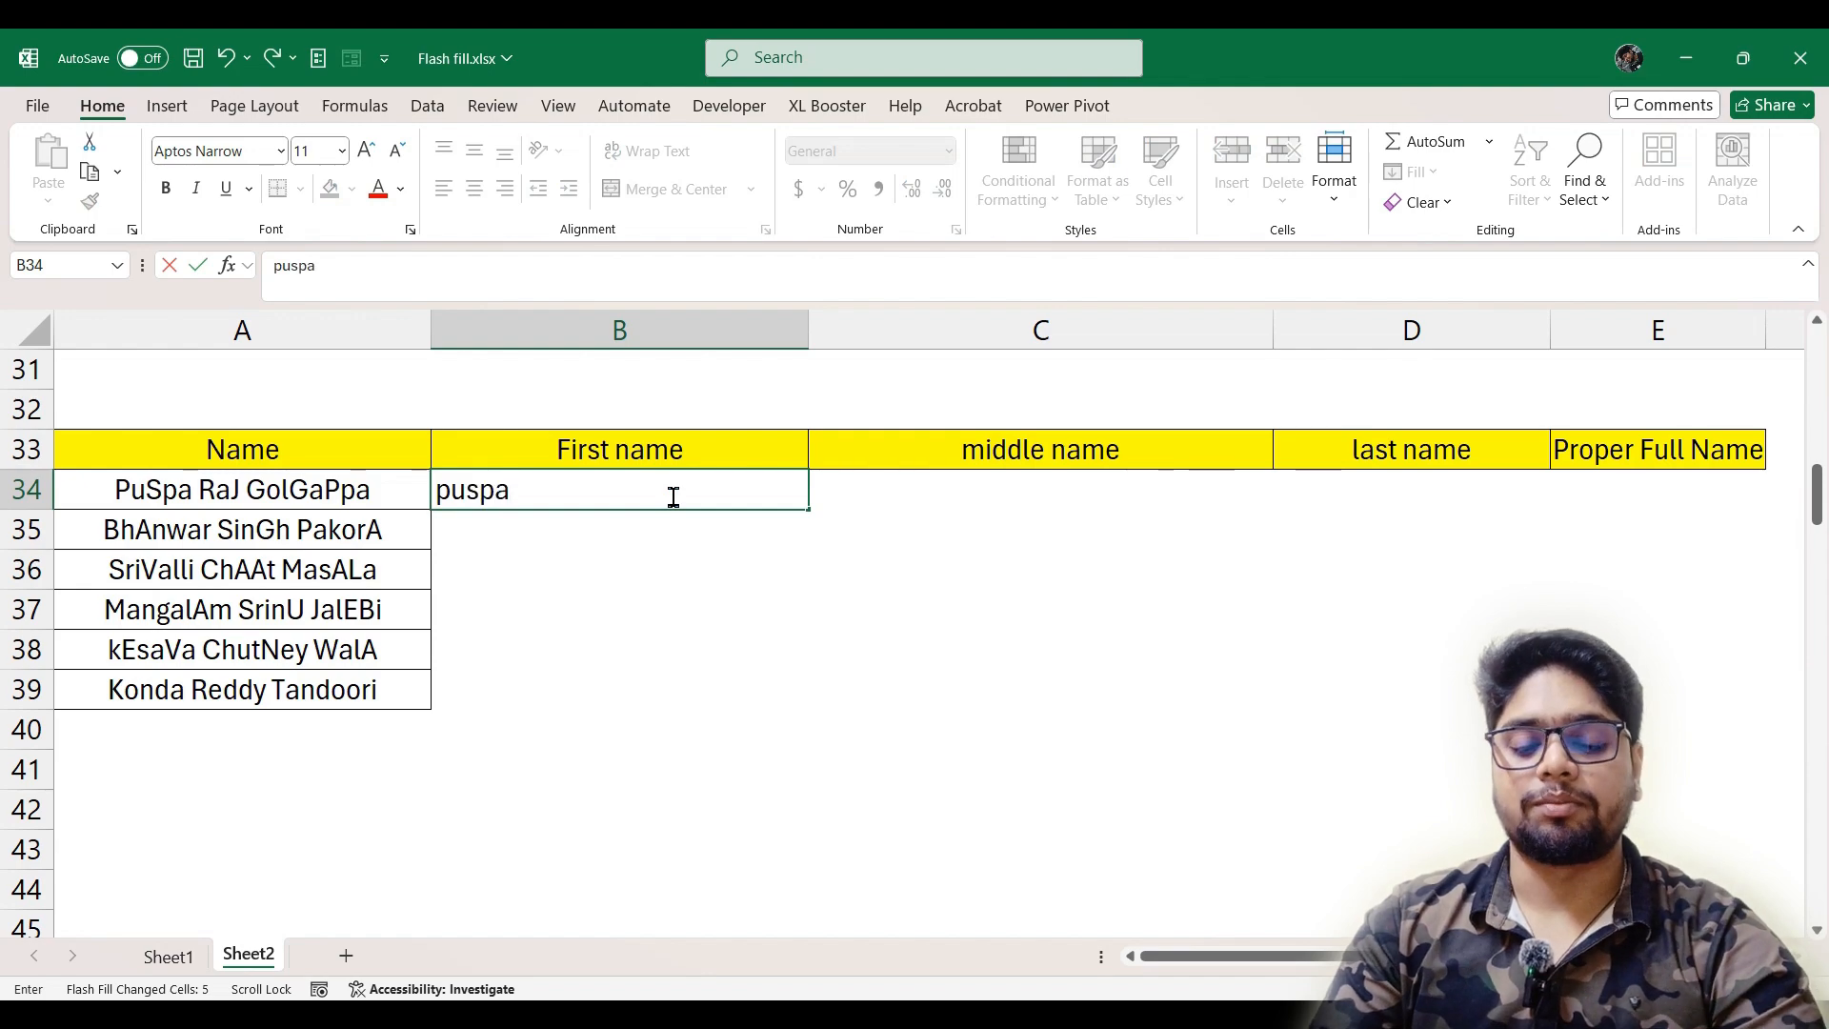
{"action": "key", "text": "Return"}
{"action": "key", "text": "ctrl+e"}
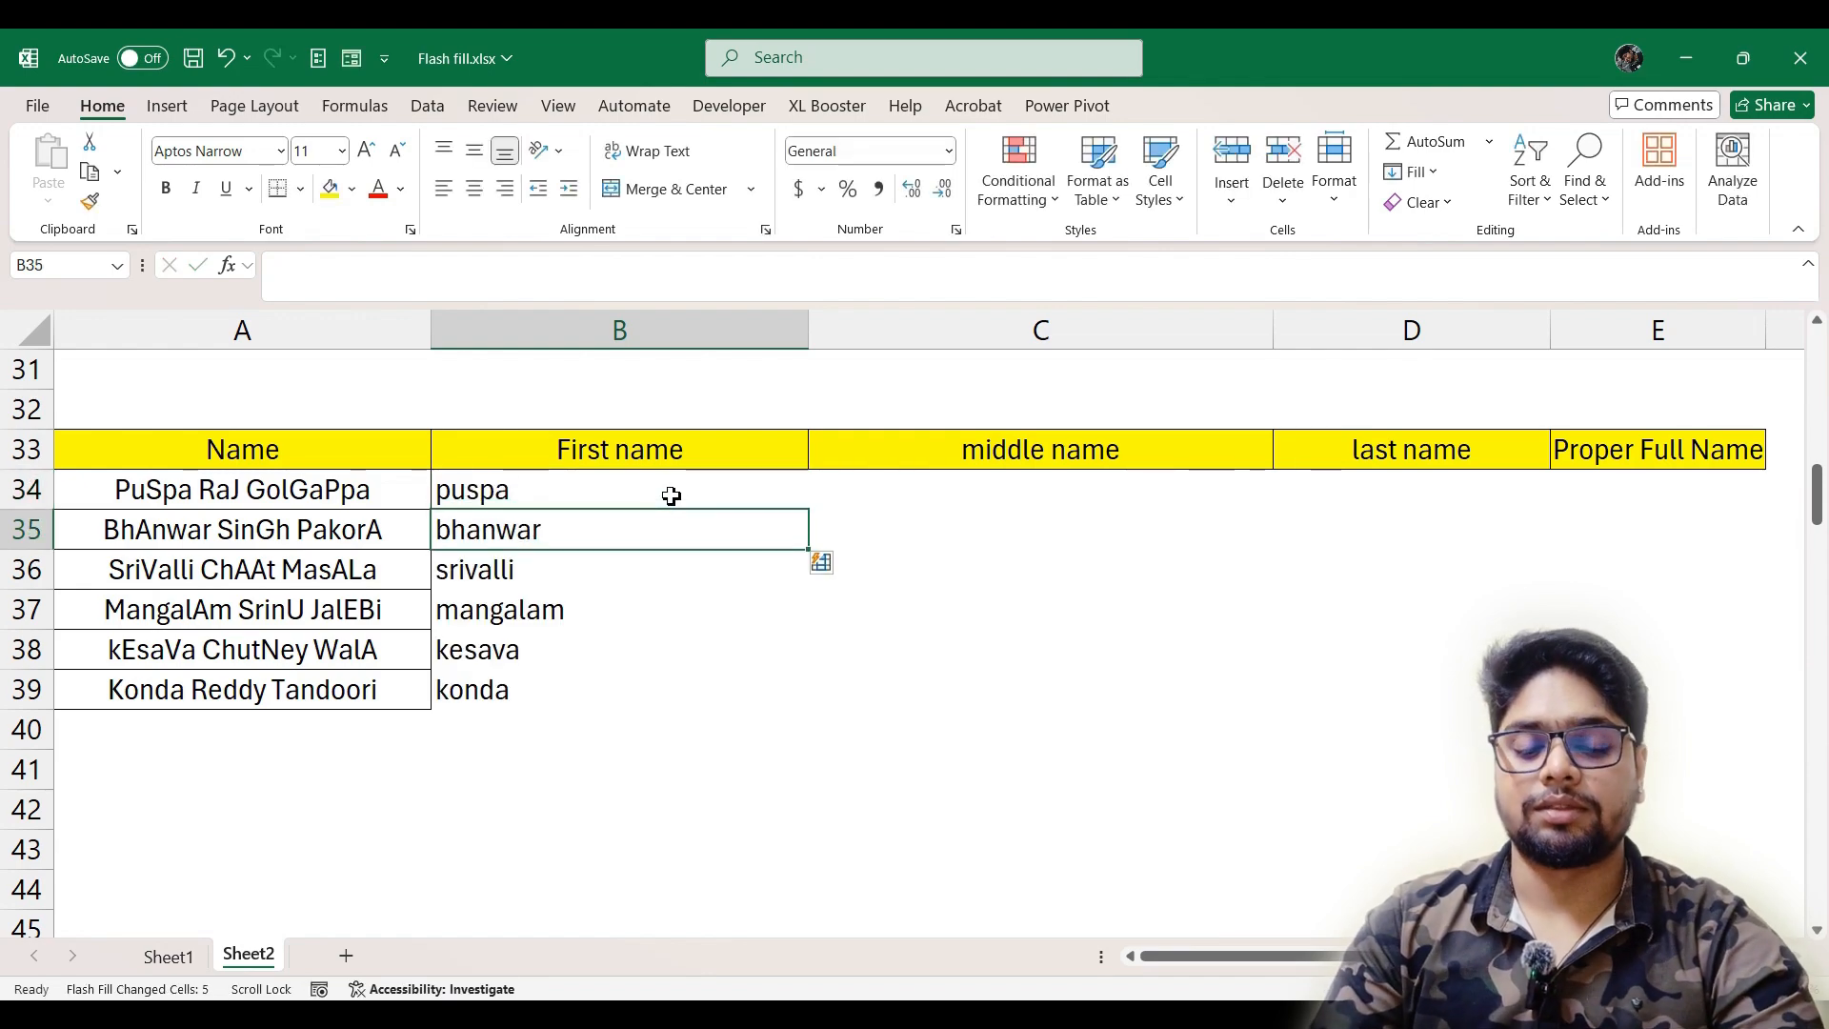
Enter the middle name from A35 in lowercase in C35 and Flash Fill the other cells of the middle name column
{"action": "key", "text": "Right"}
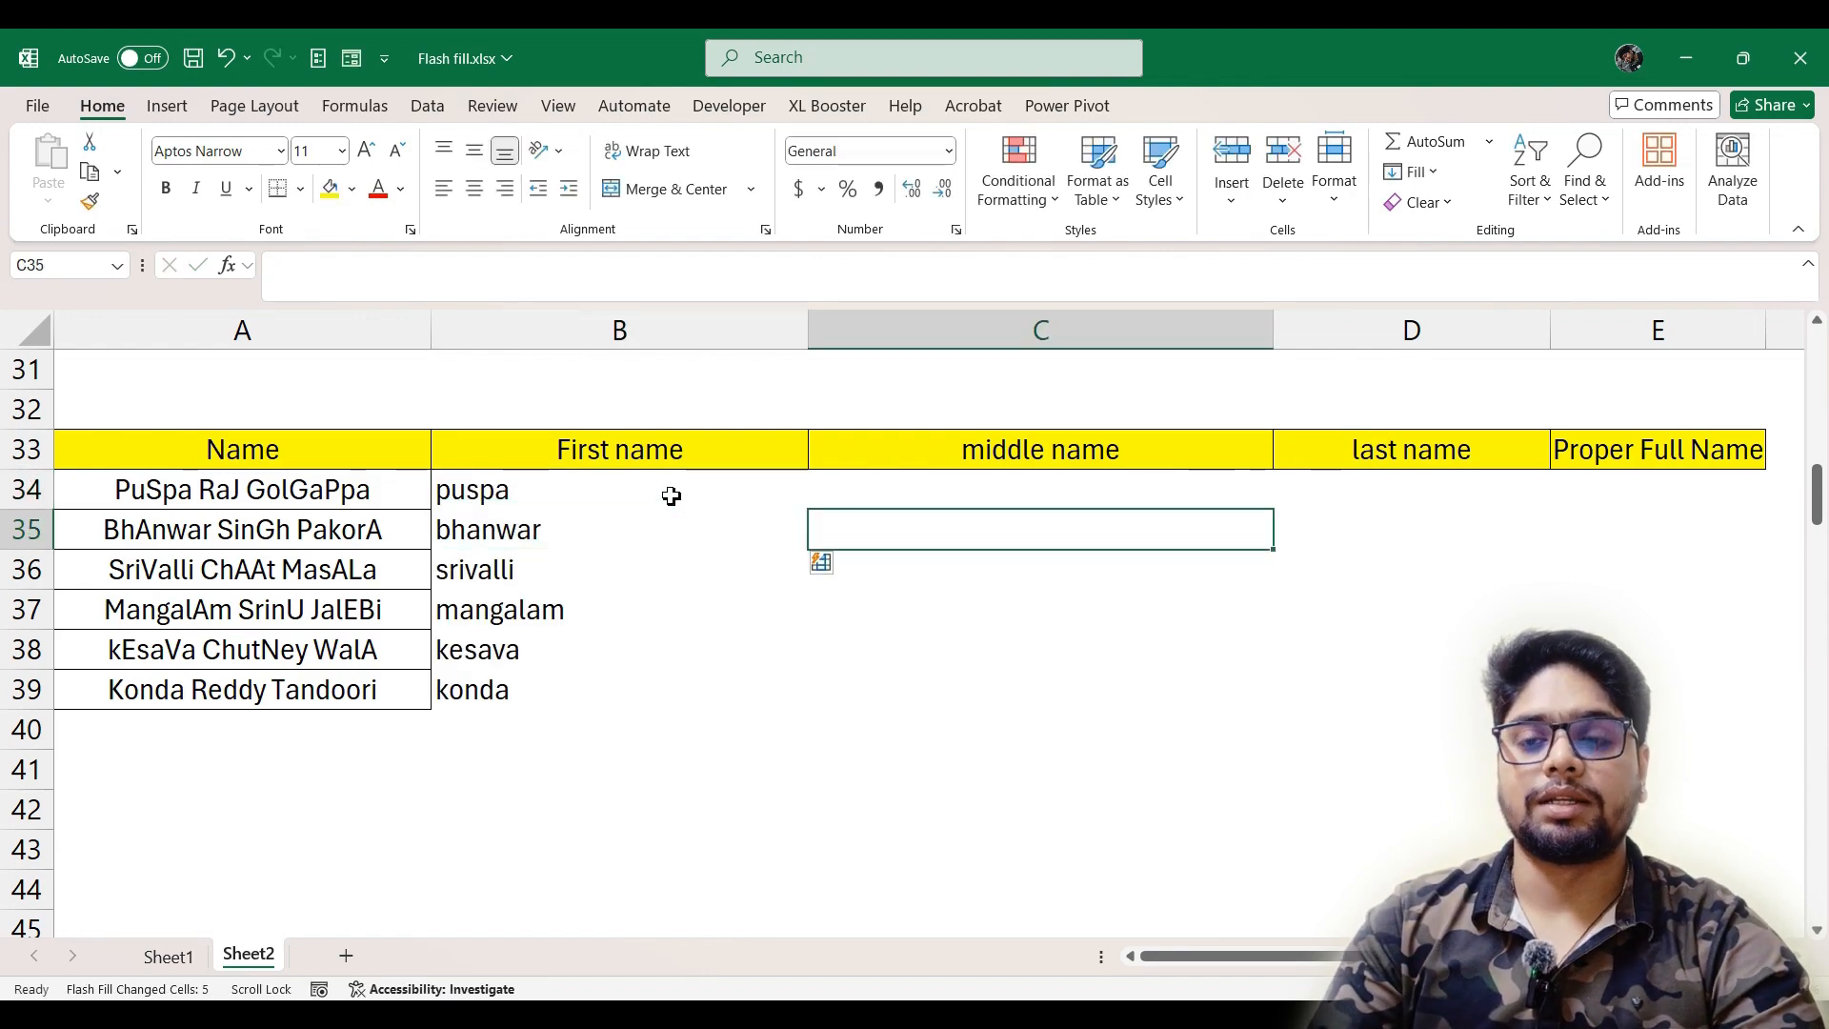
{"action": "type", "text": "s"}
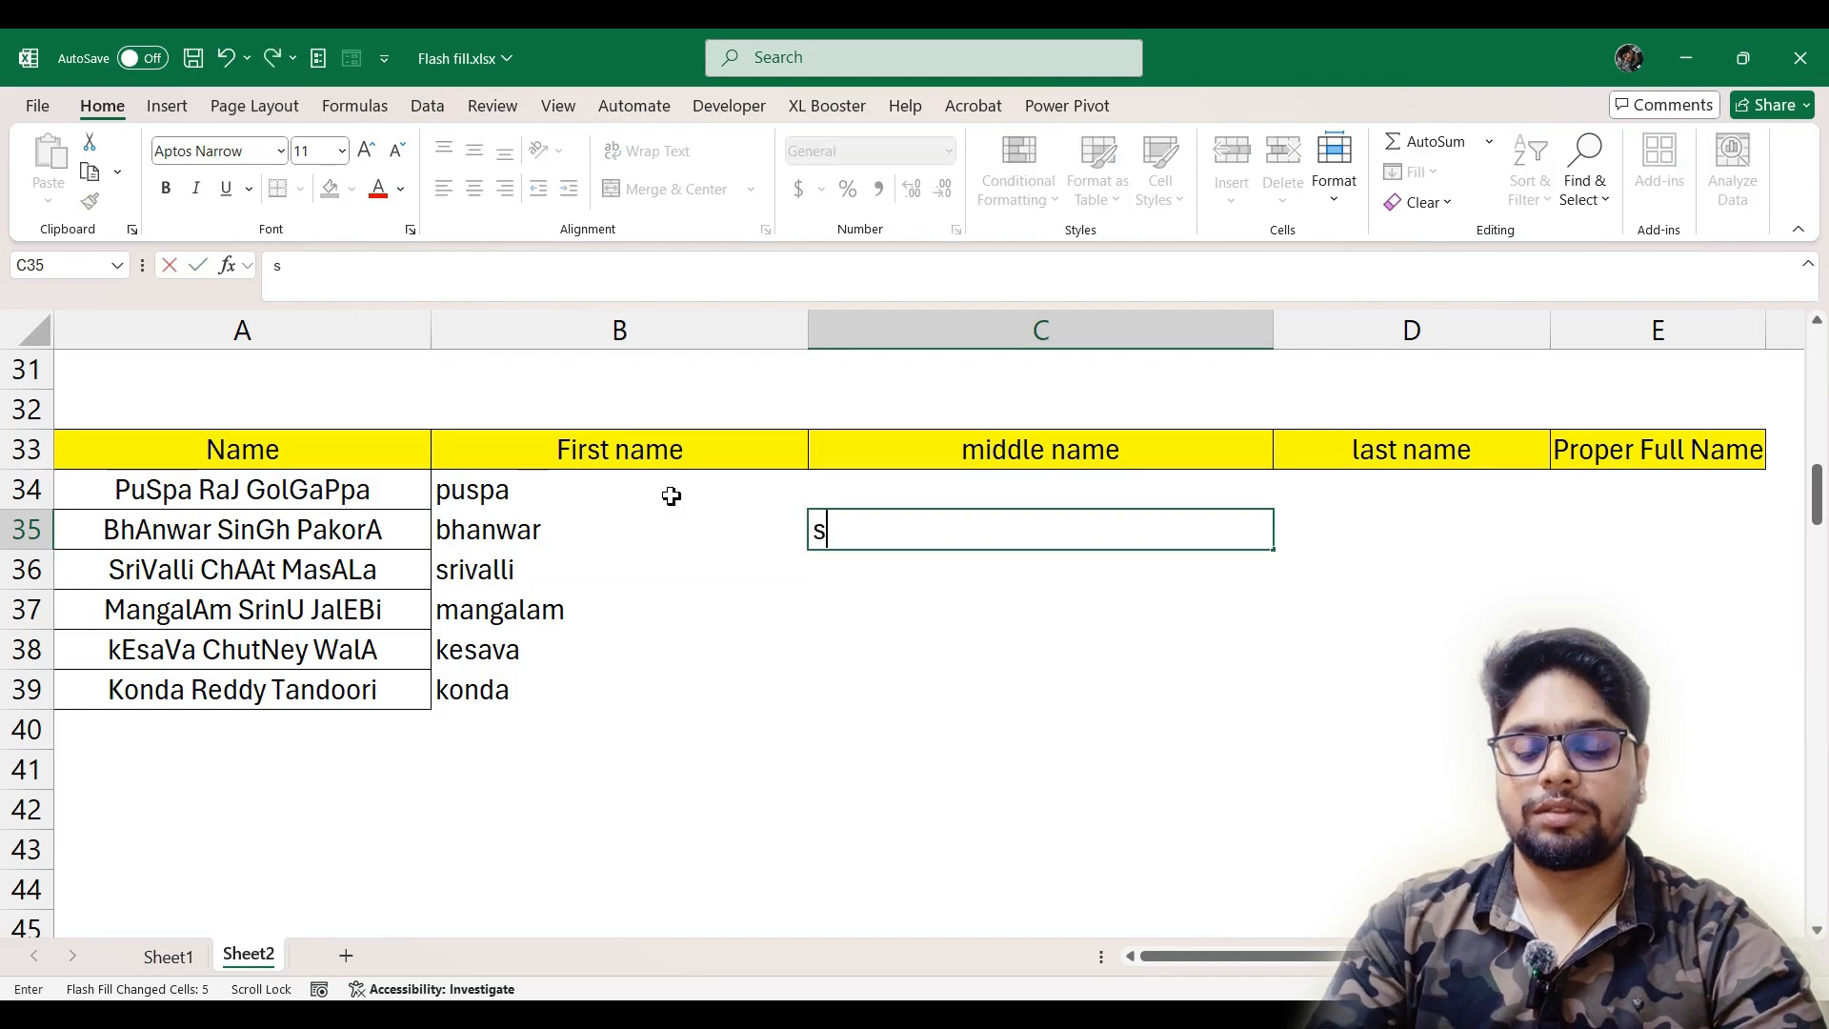
{"action": "type", "text": "ingh"}
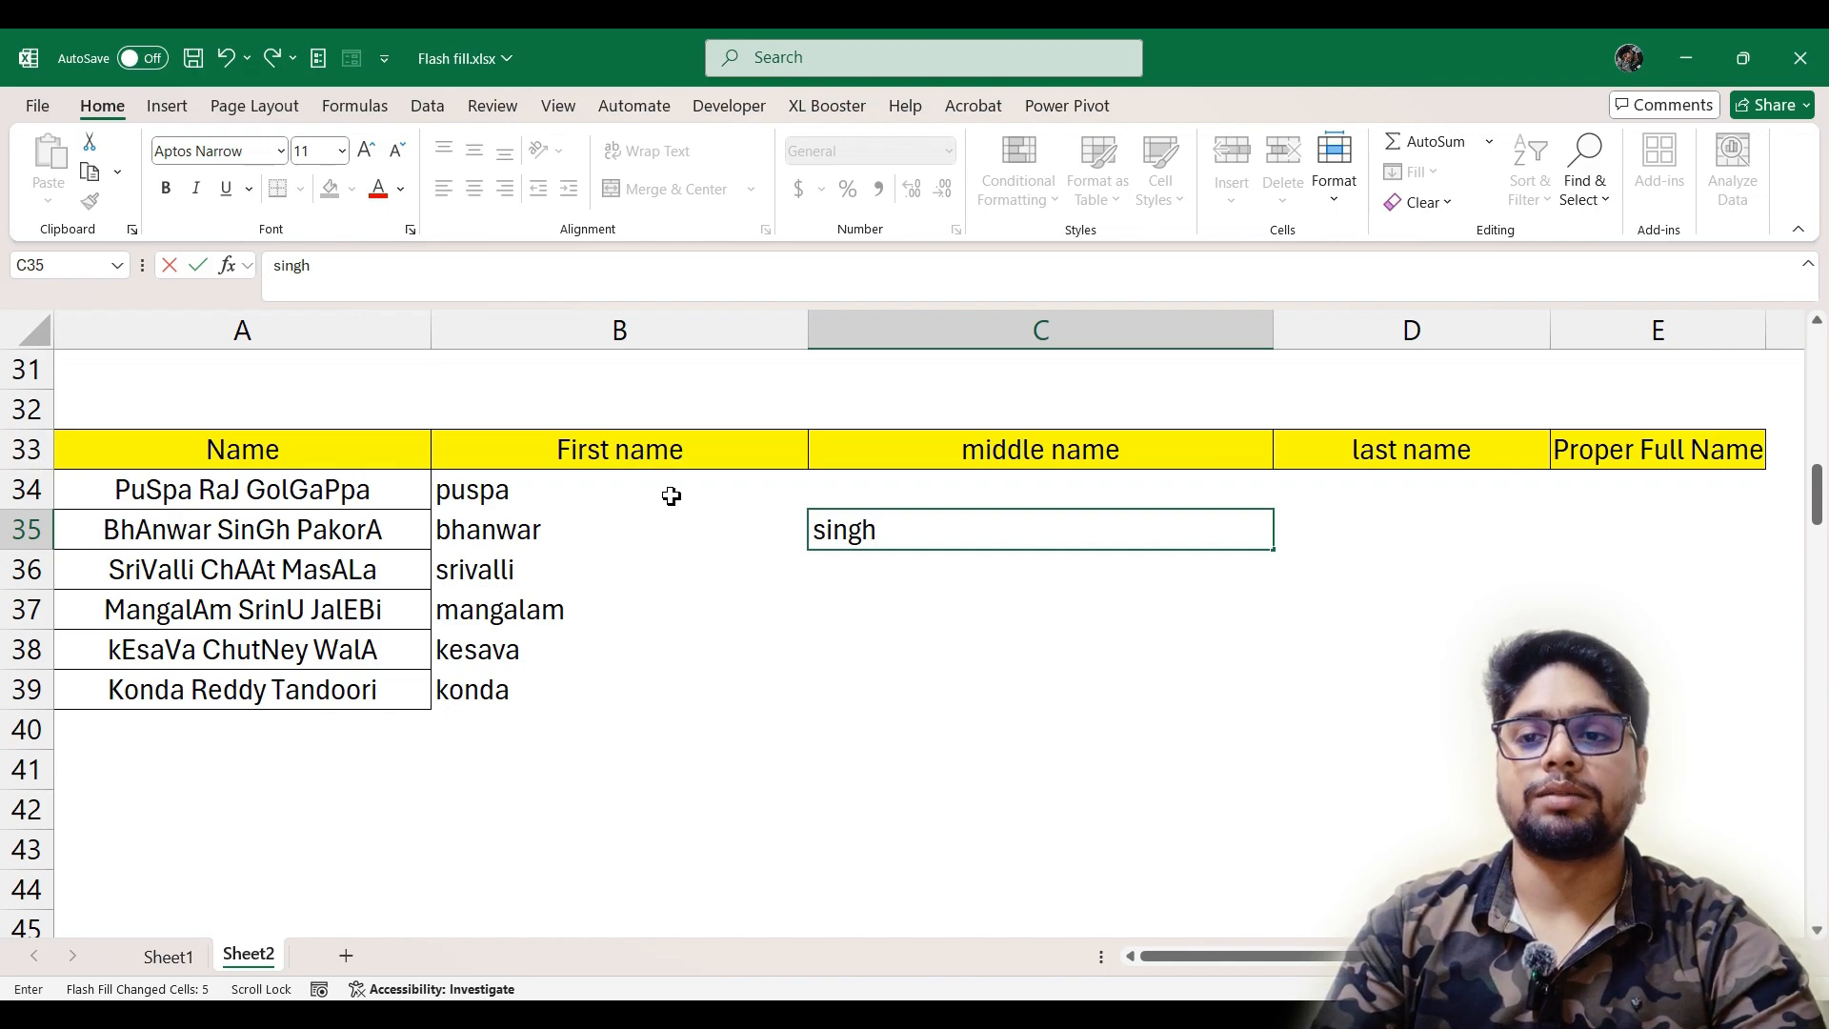
{"action": "key", "text": "Return"}
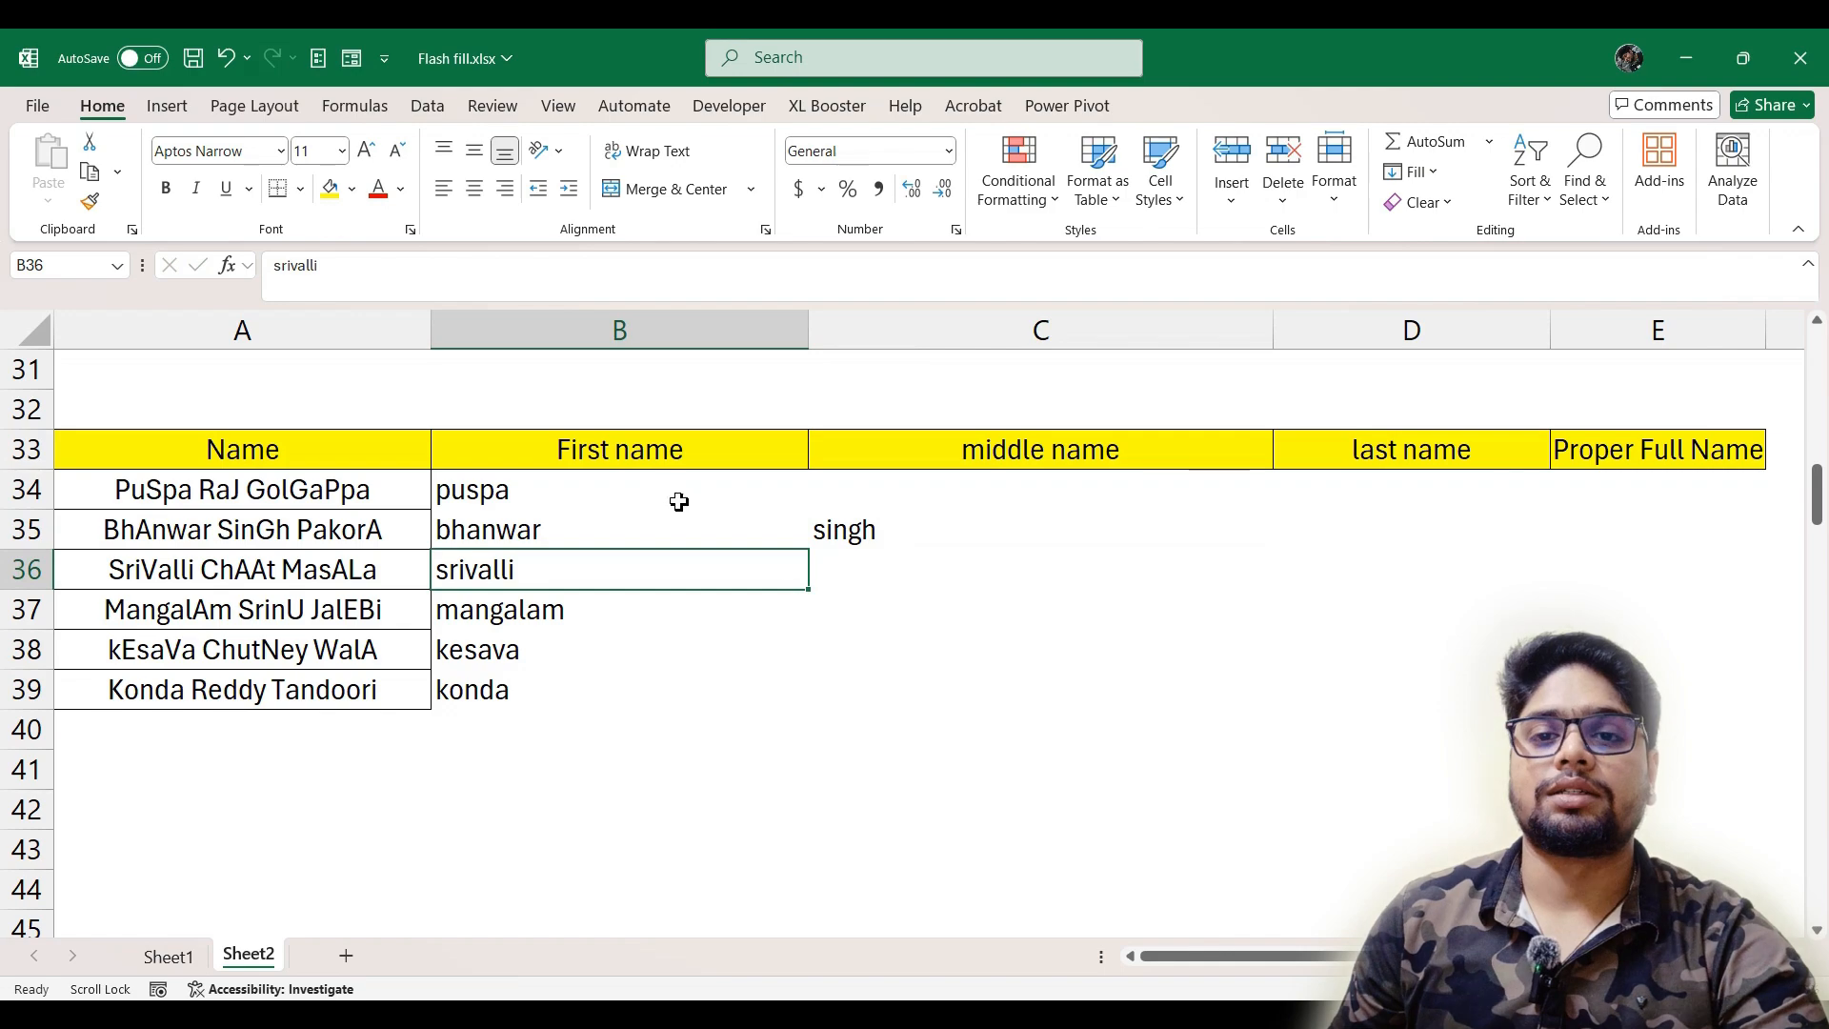
{"action": "left_click", "coordinate": [904, 545]}
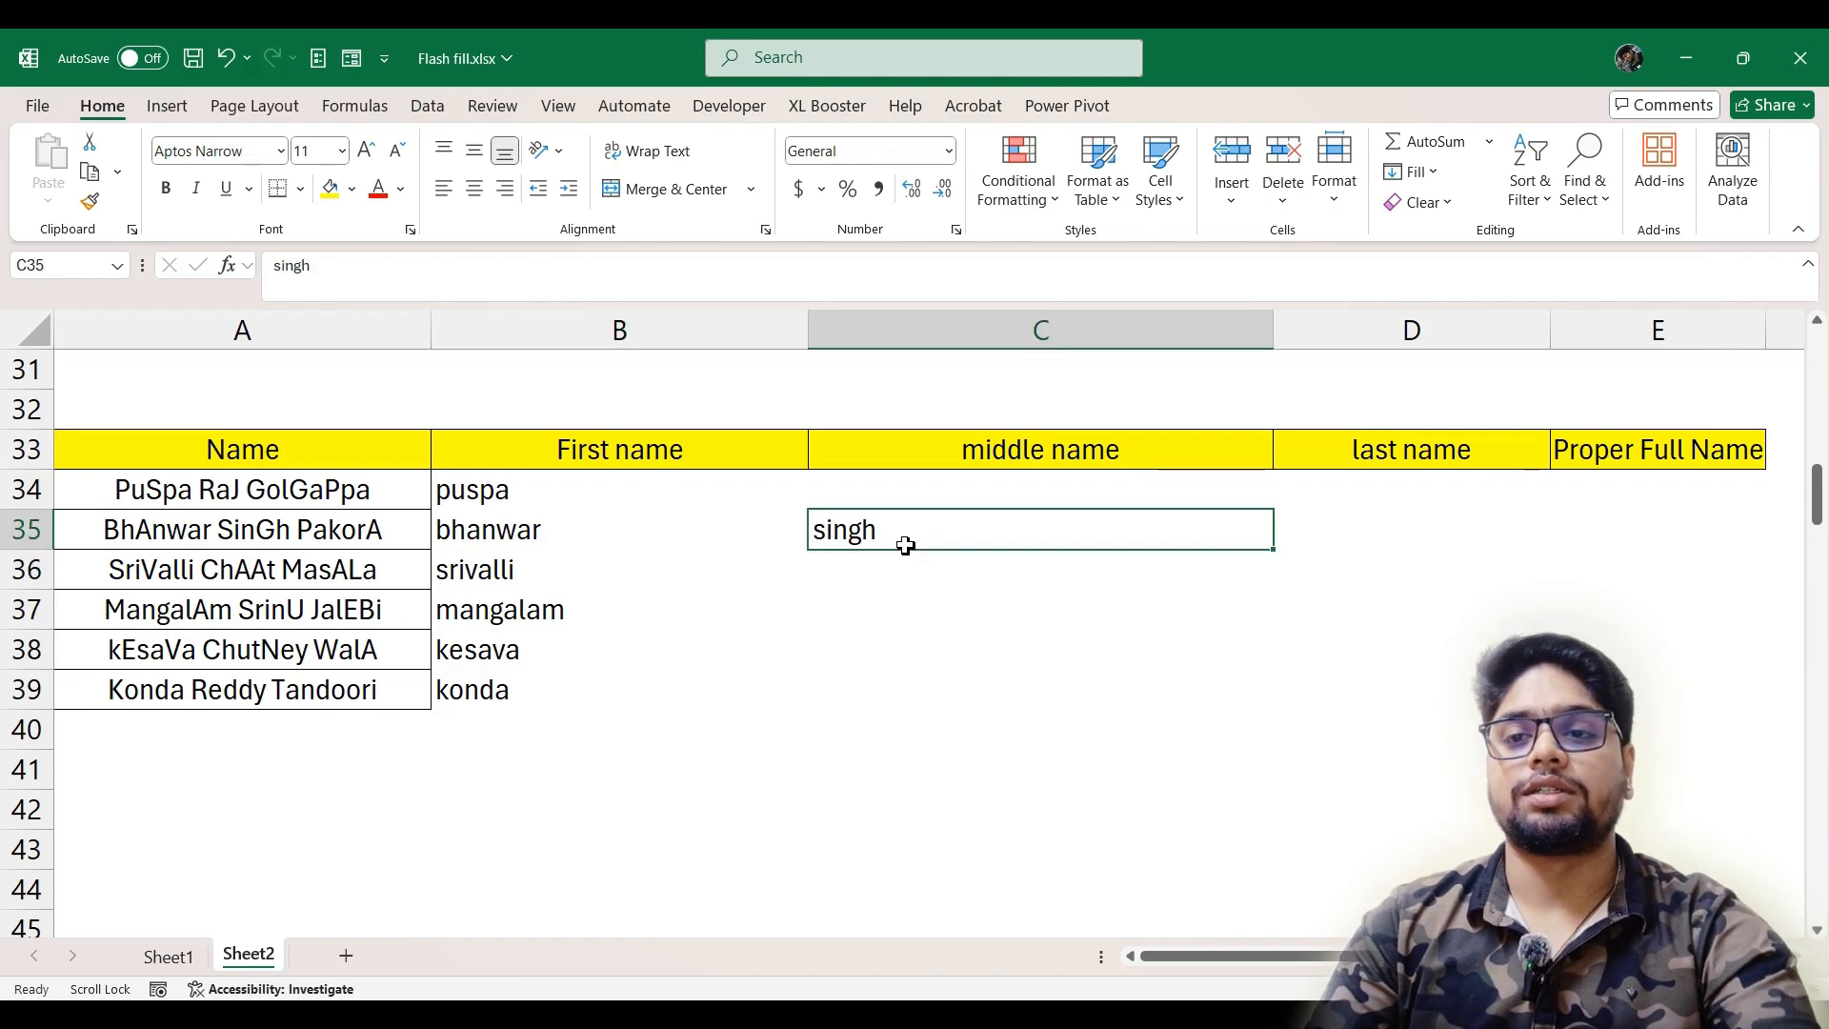
{"action": "key", "text": "ctrl+e"}
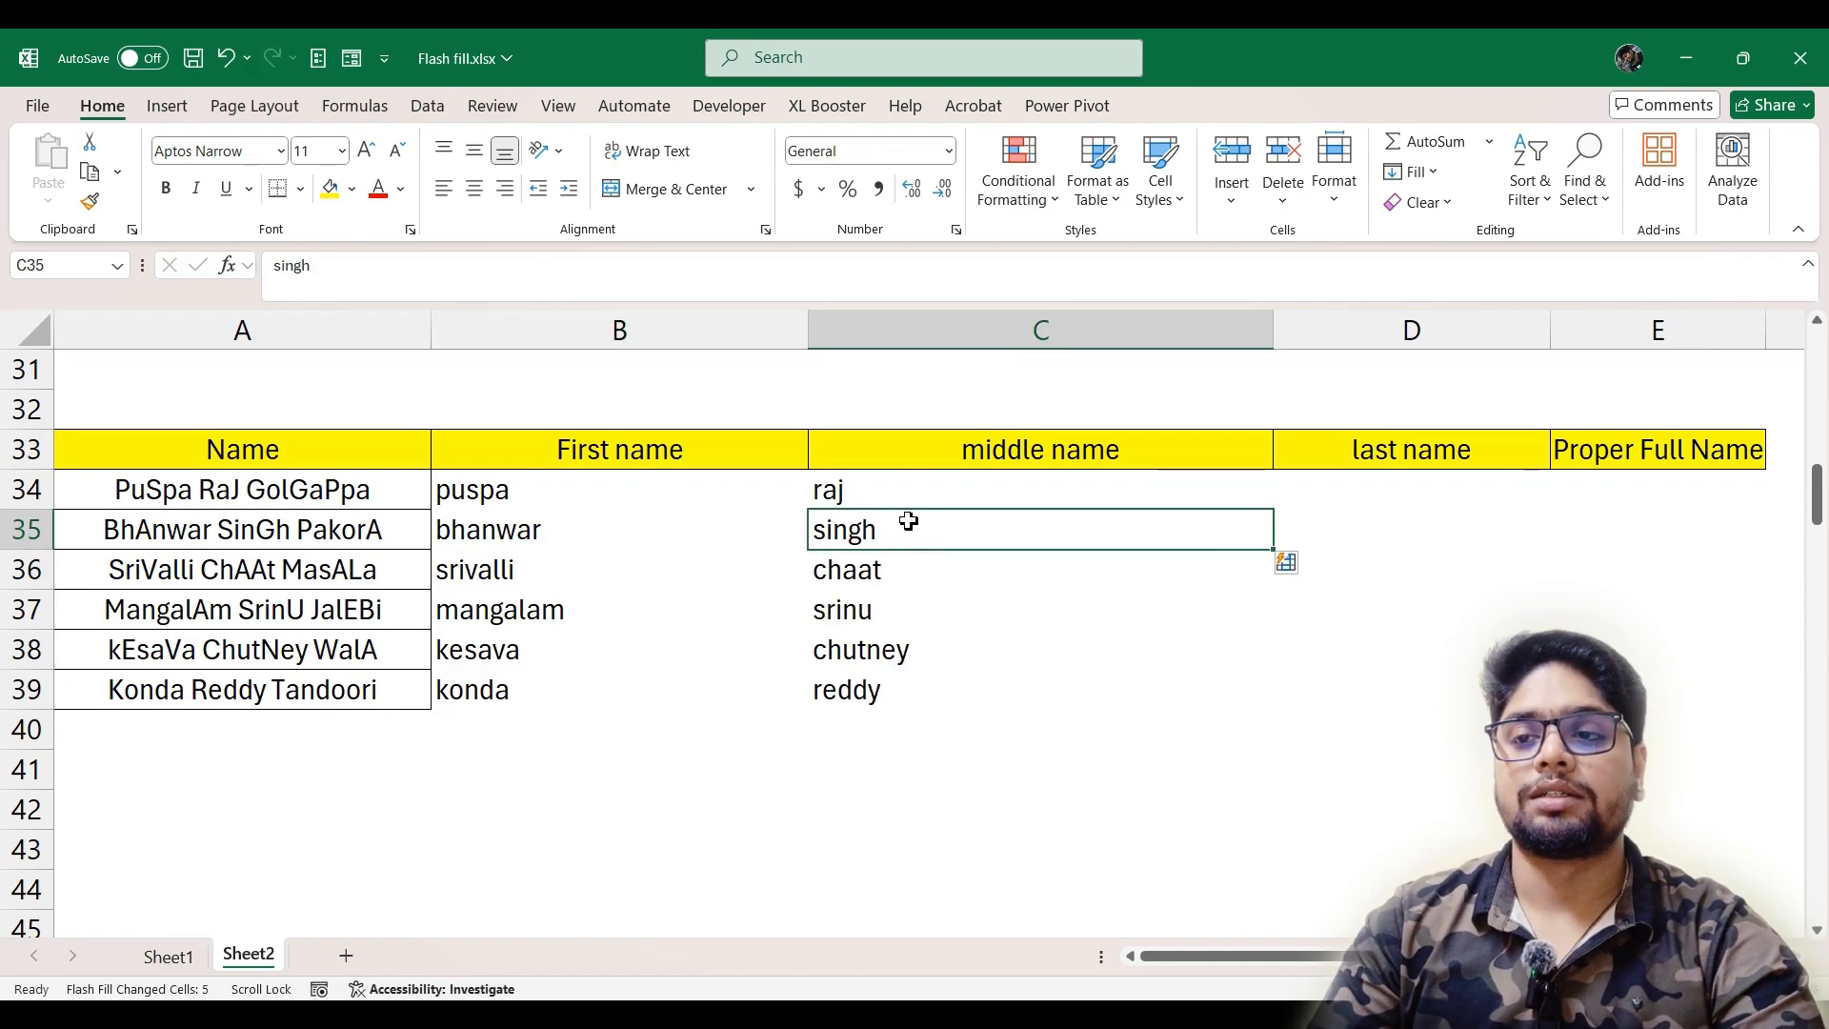
Enter the last name from A34 in lowercase in D34 and Flash Fill the rest of the last name column from D35
{"action": "key", "text": "Right"}
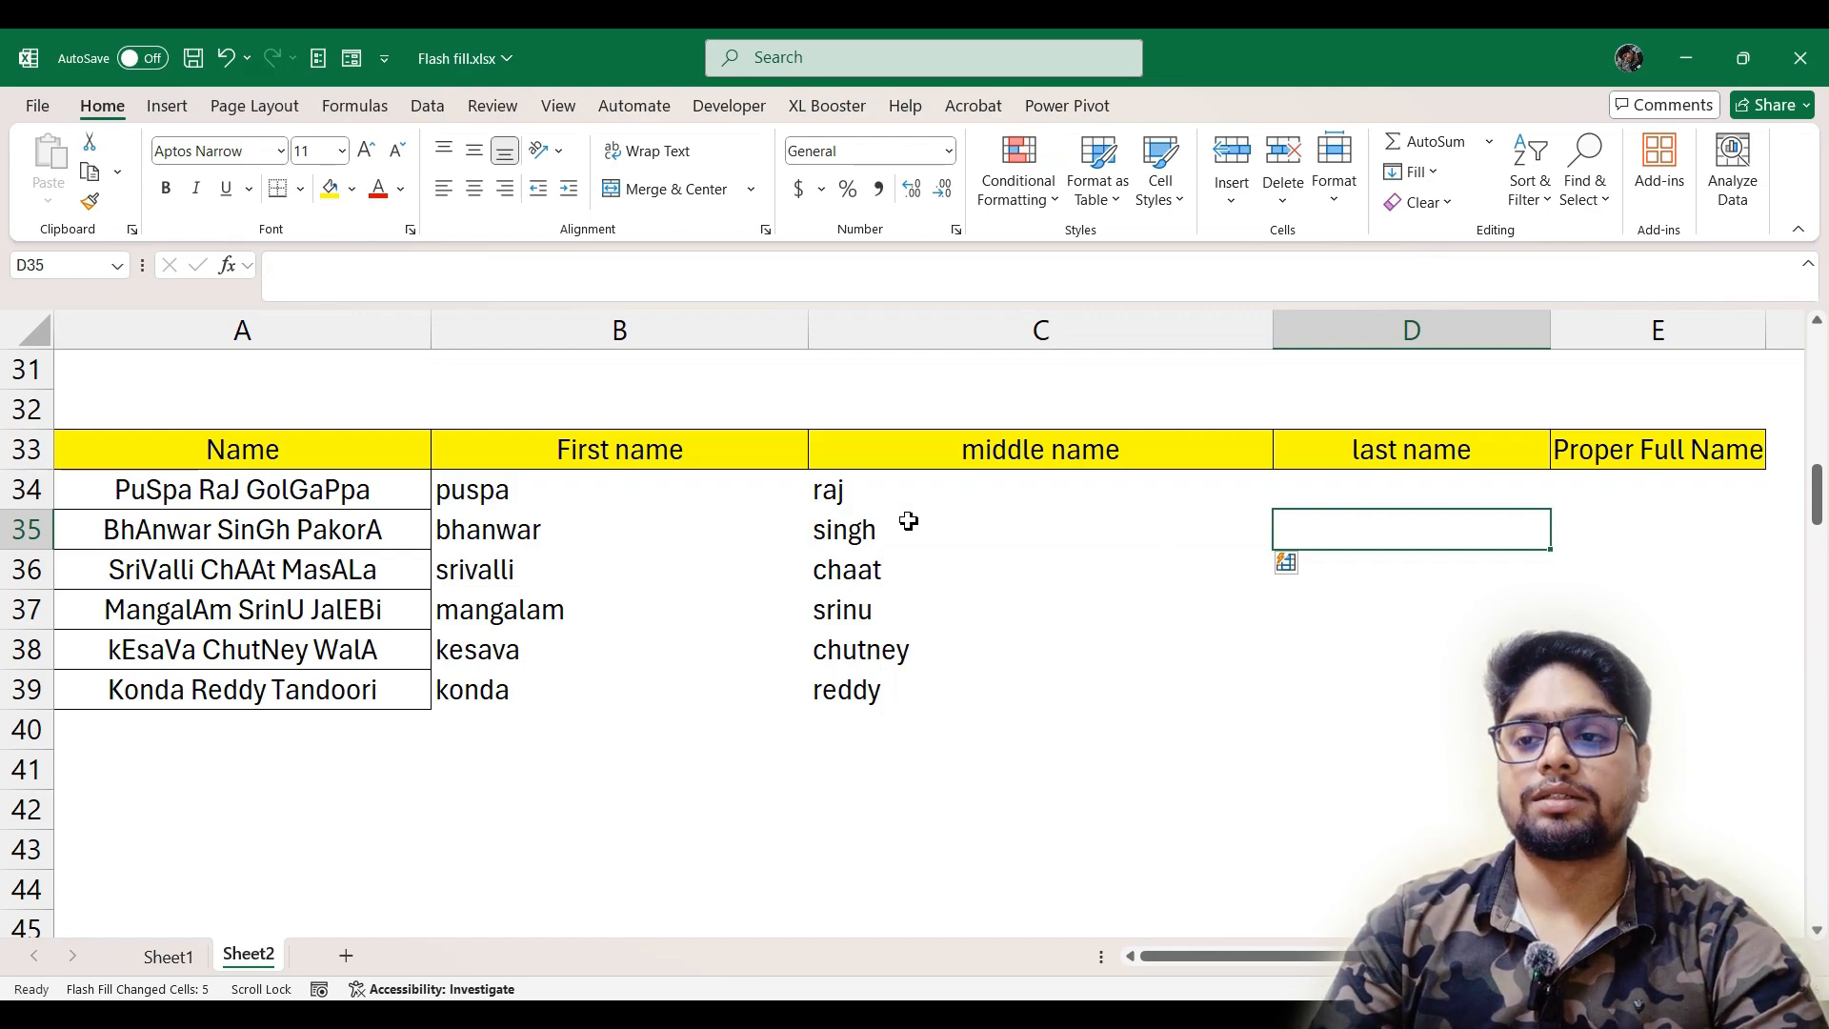
{"action": "key", "text": "Up"}
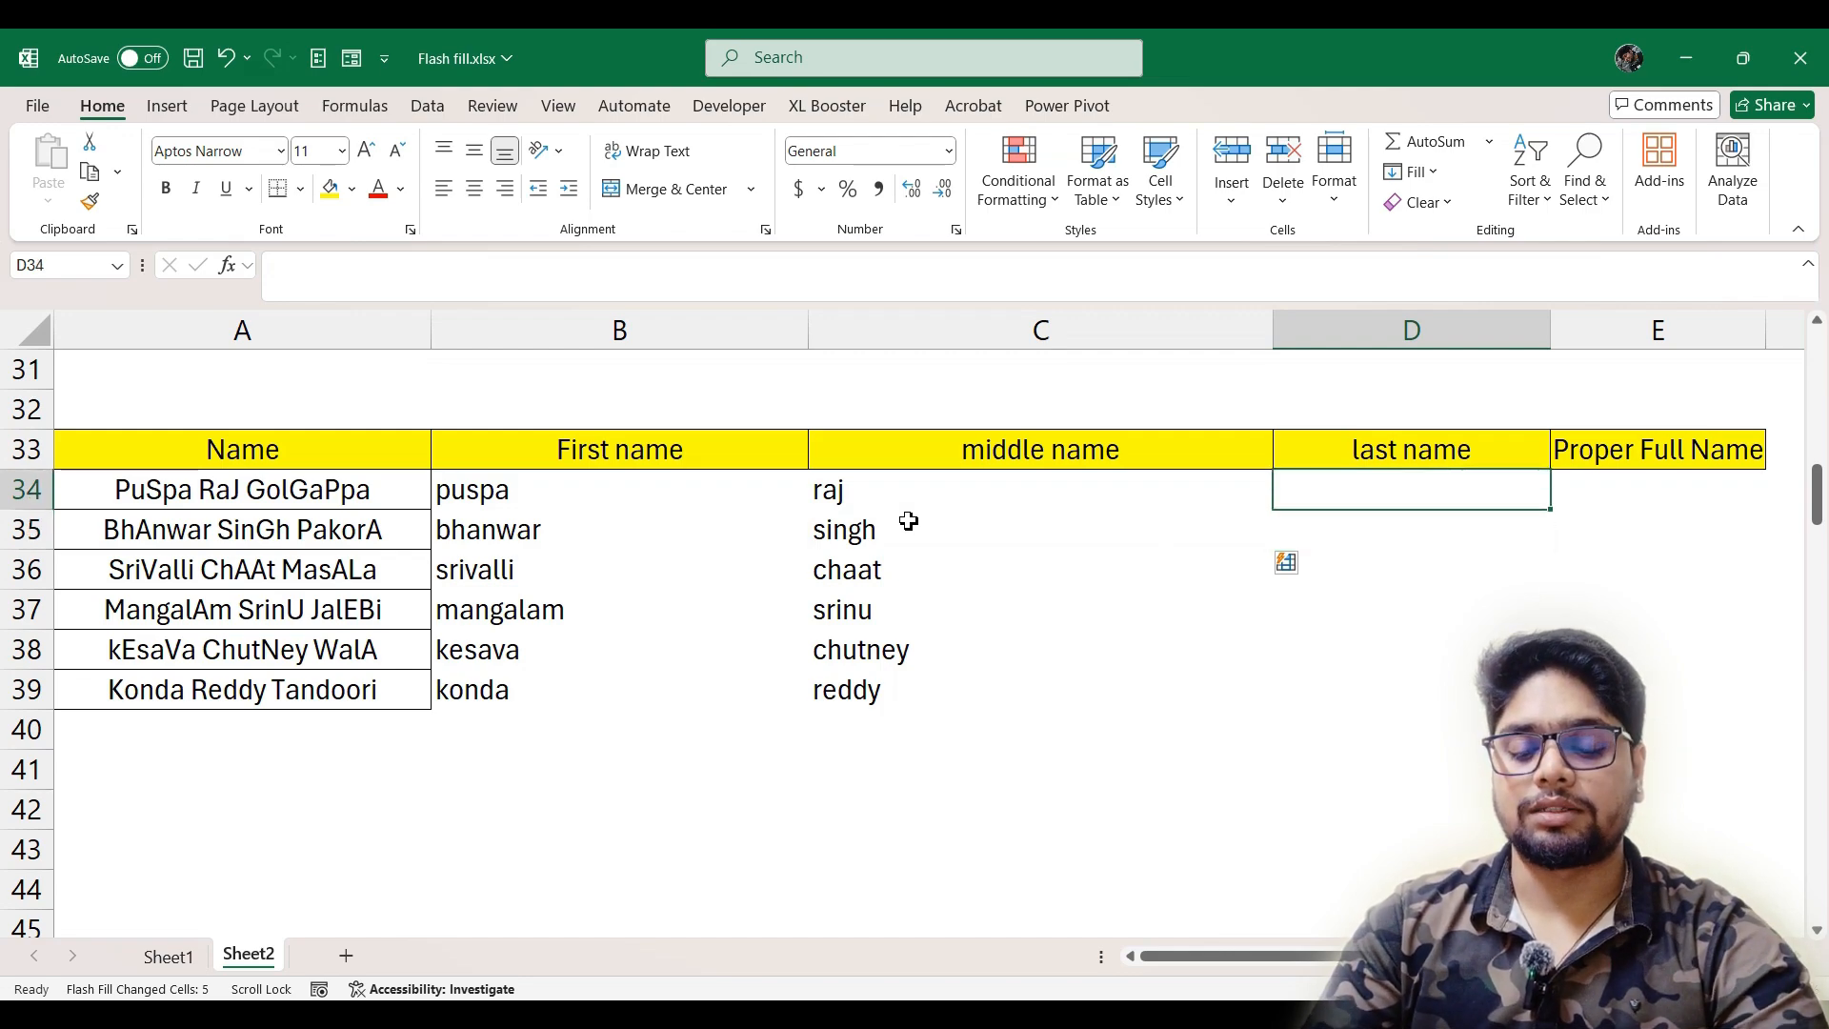
{"action": "type", "text": "golgappa"}
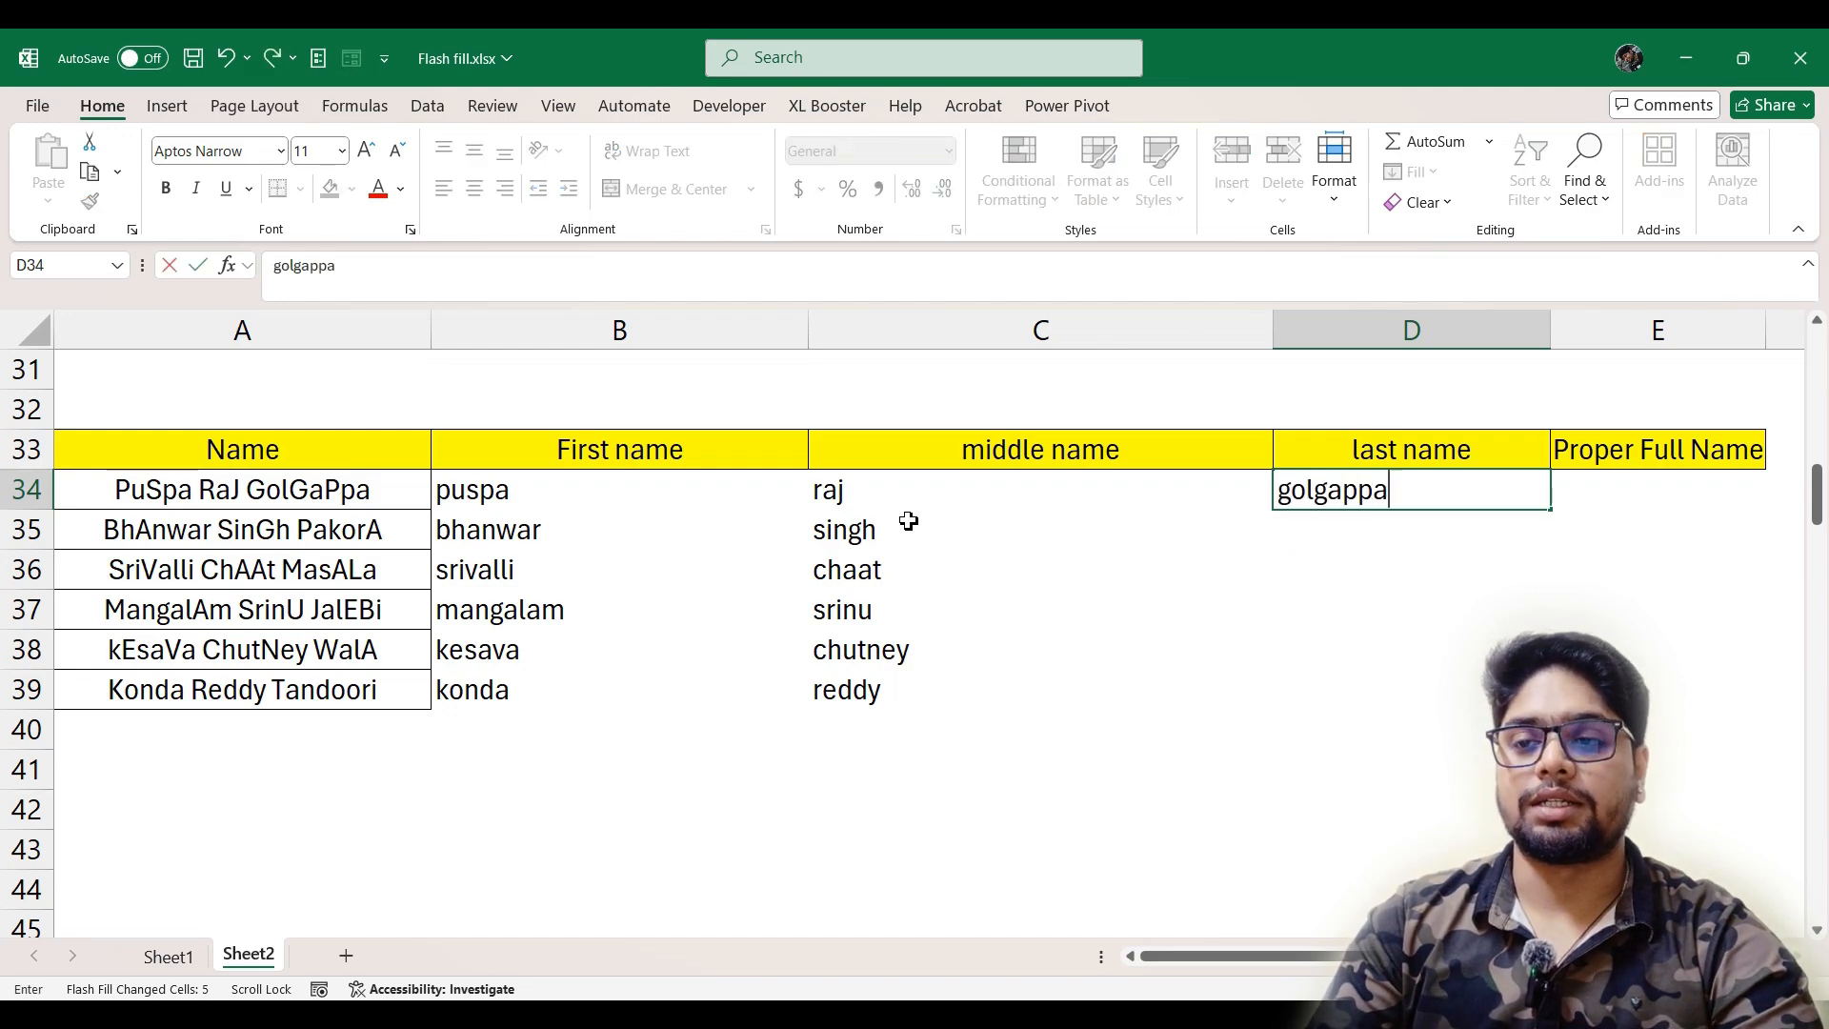
{"action": "key", "text": "Return"}
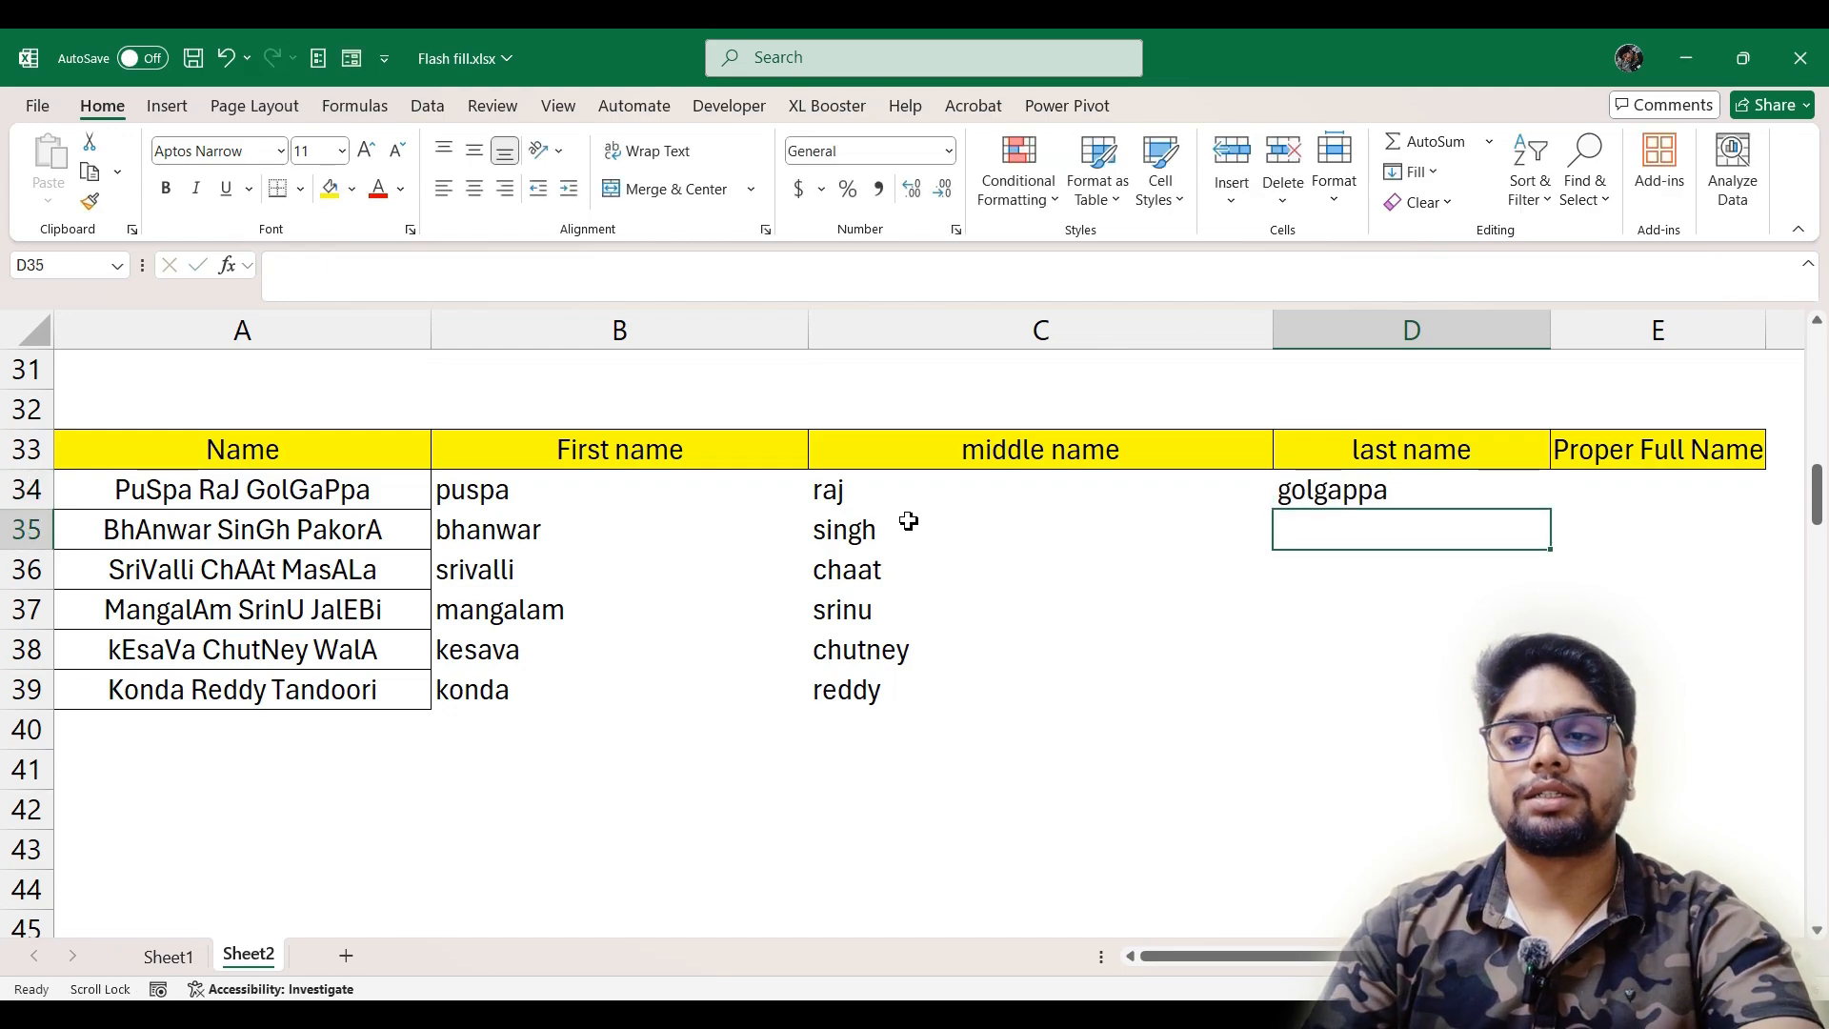
{"action": "key", "text": "ctrl+e"}
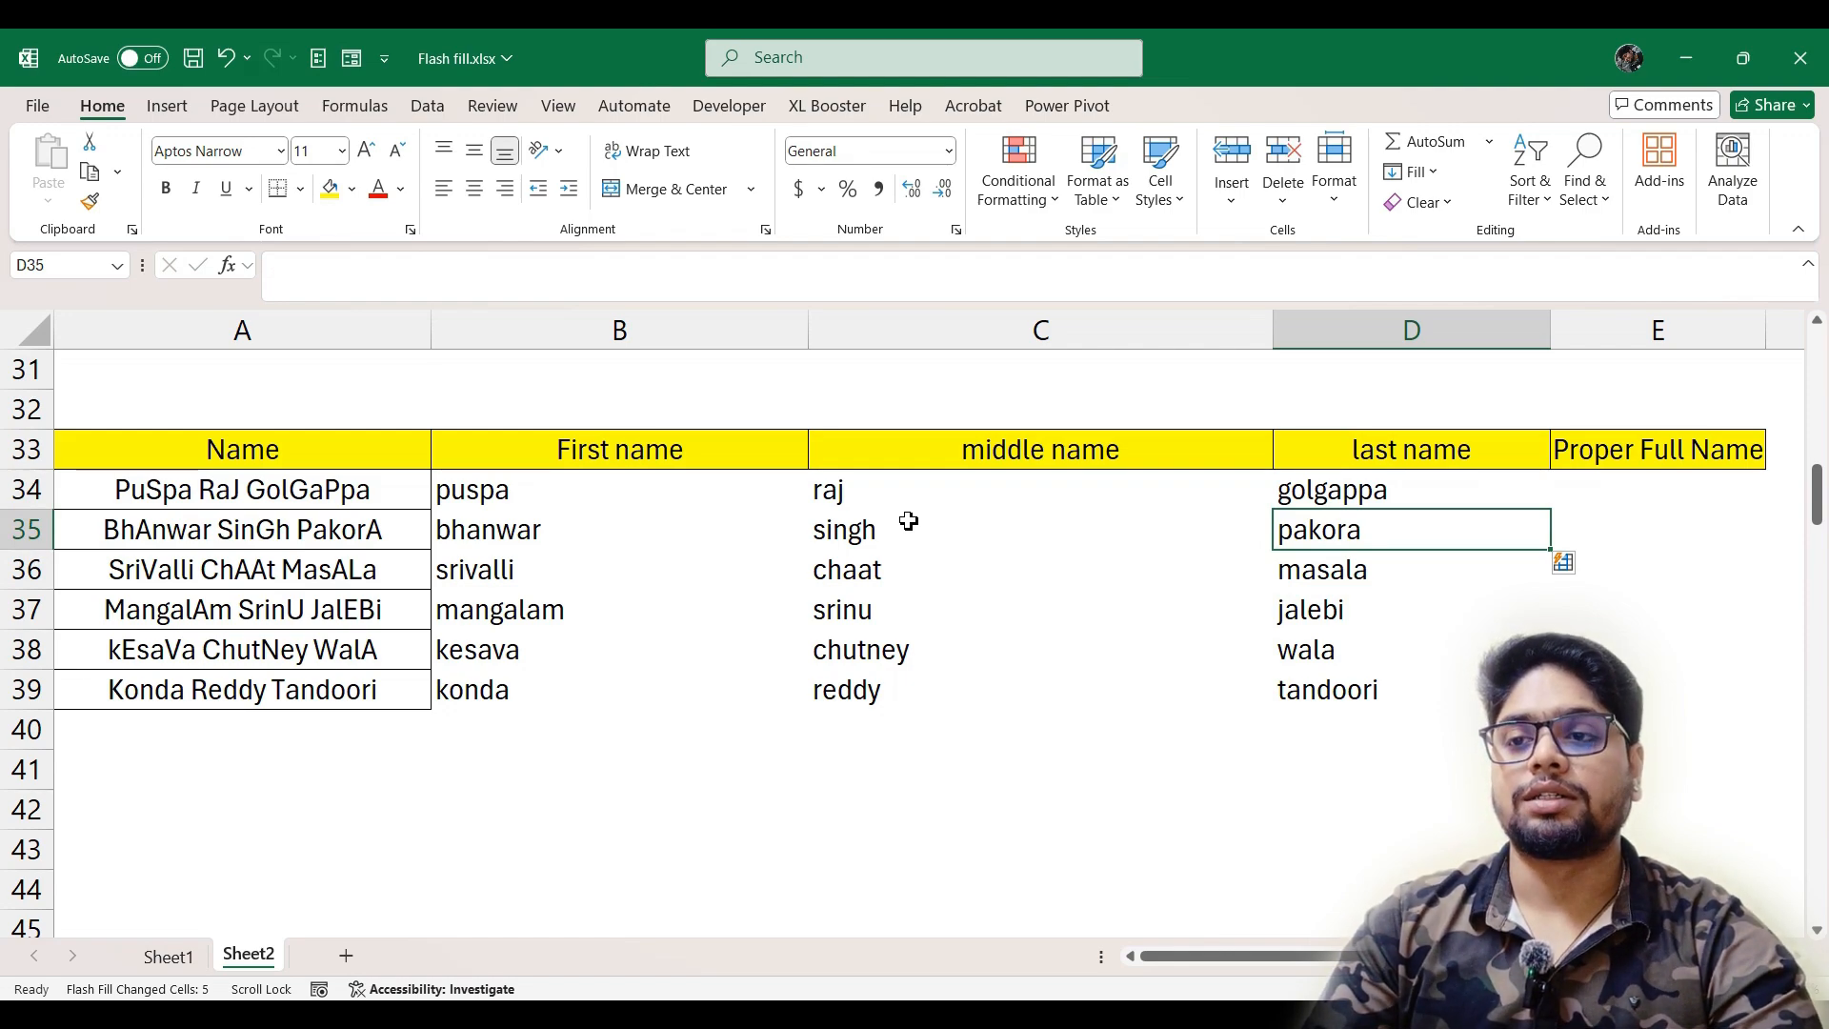
Try to Flash Fill the Proper Full Name column from E37 after entering the A36 name with each word capitalized in E36
{"action": "key", "text": "Right"}
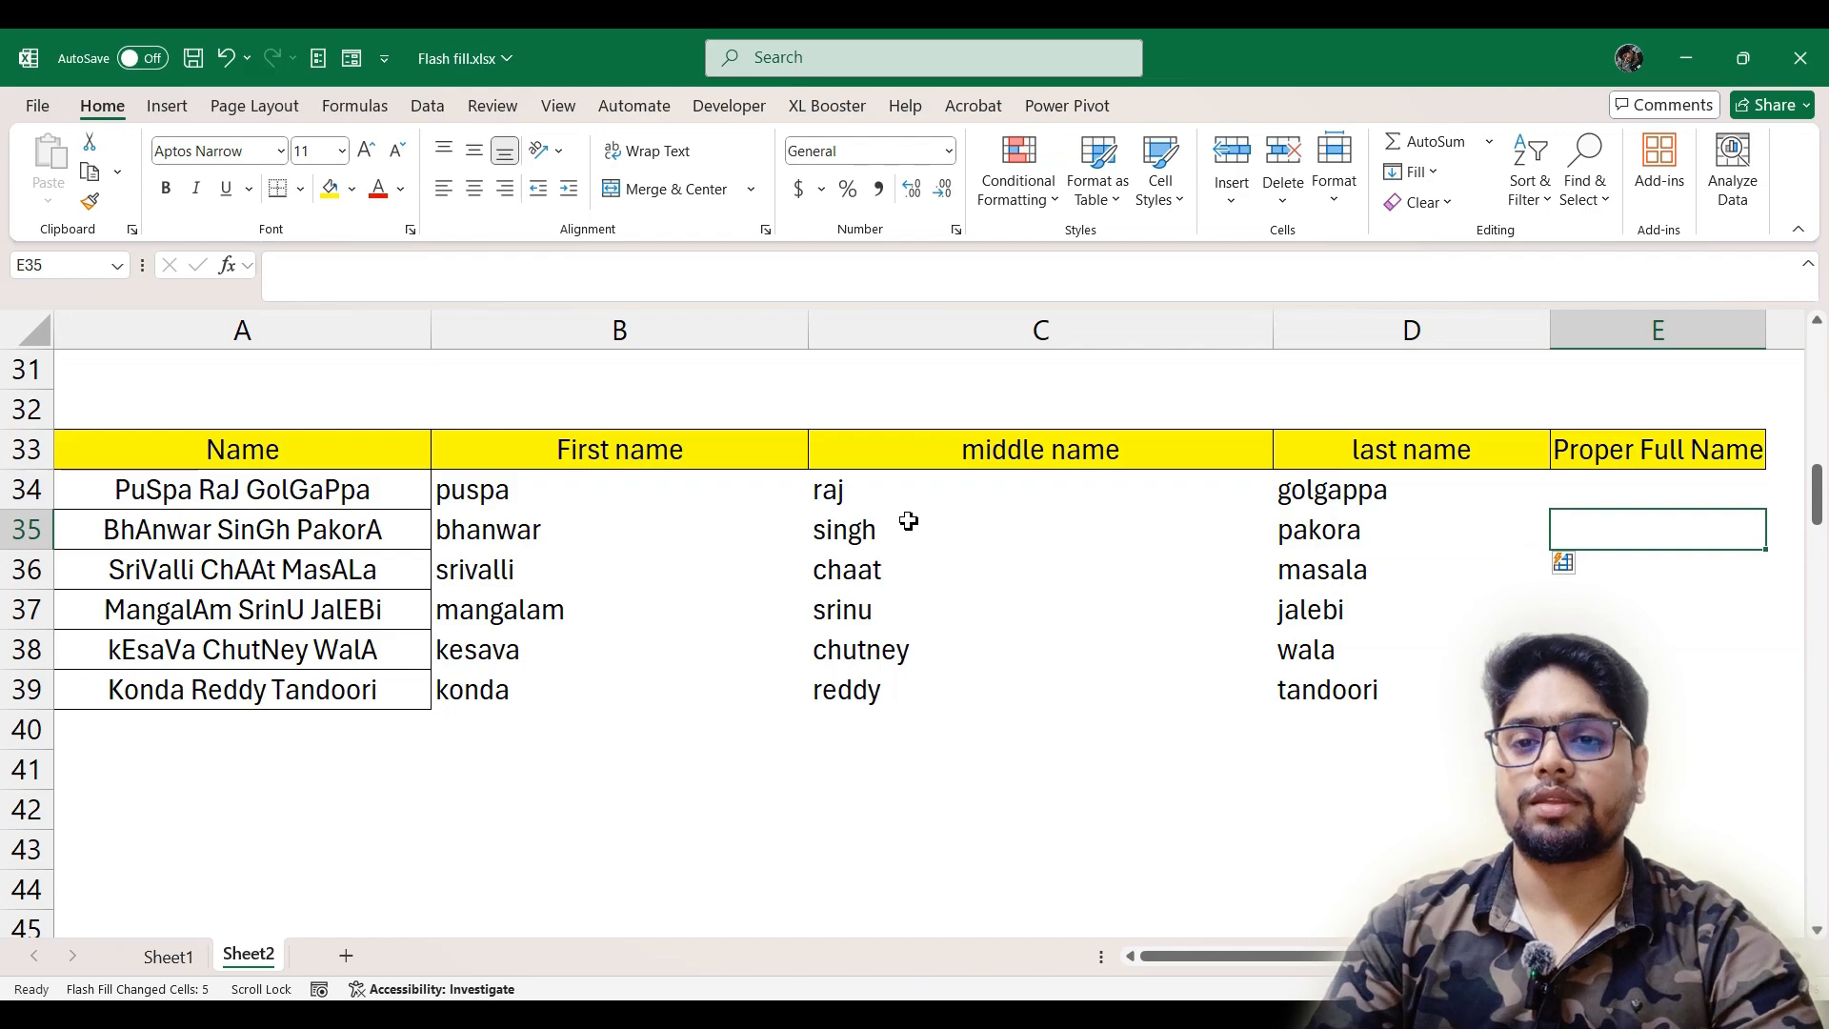
{"action": "key", "text": "Up"}
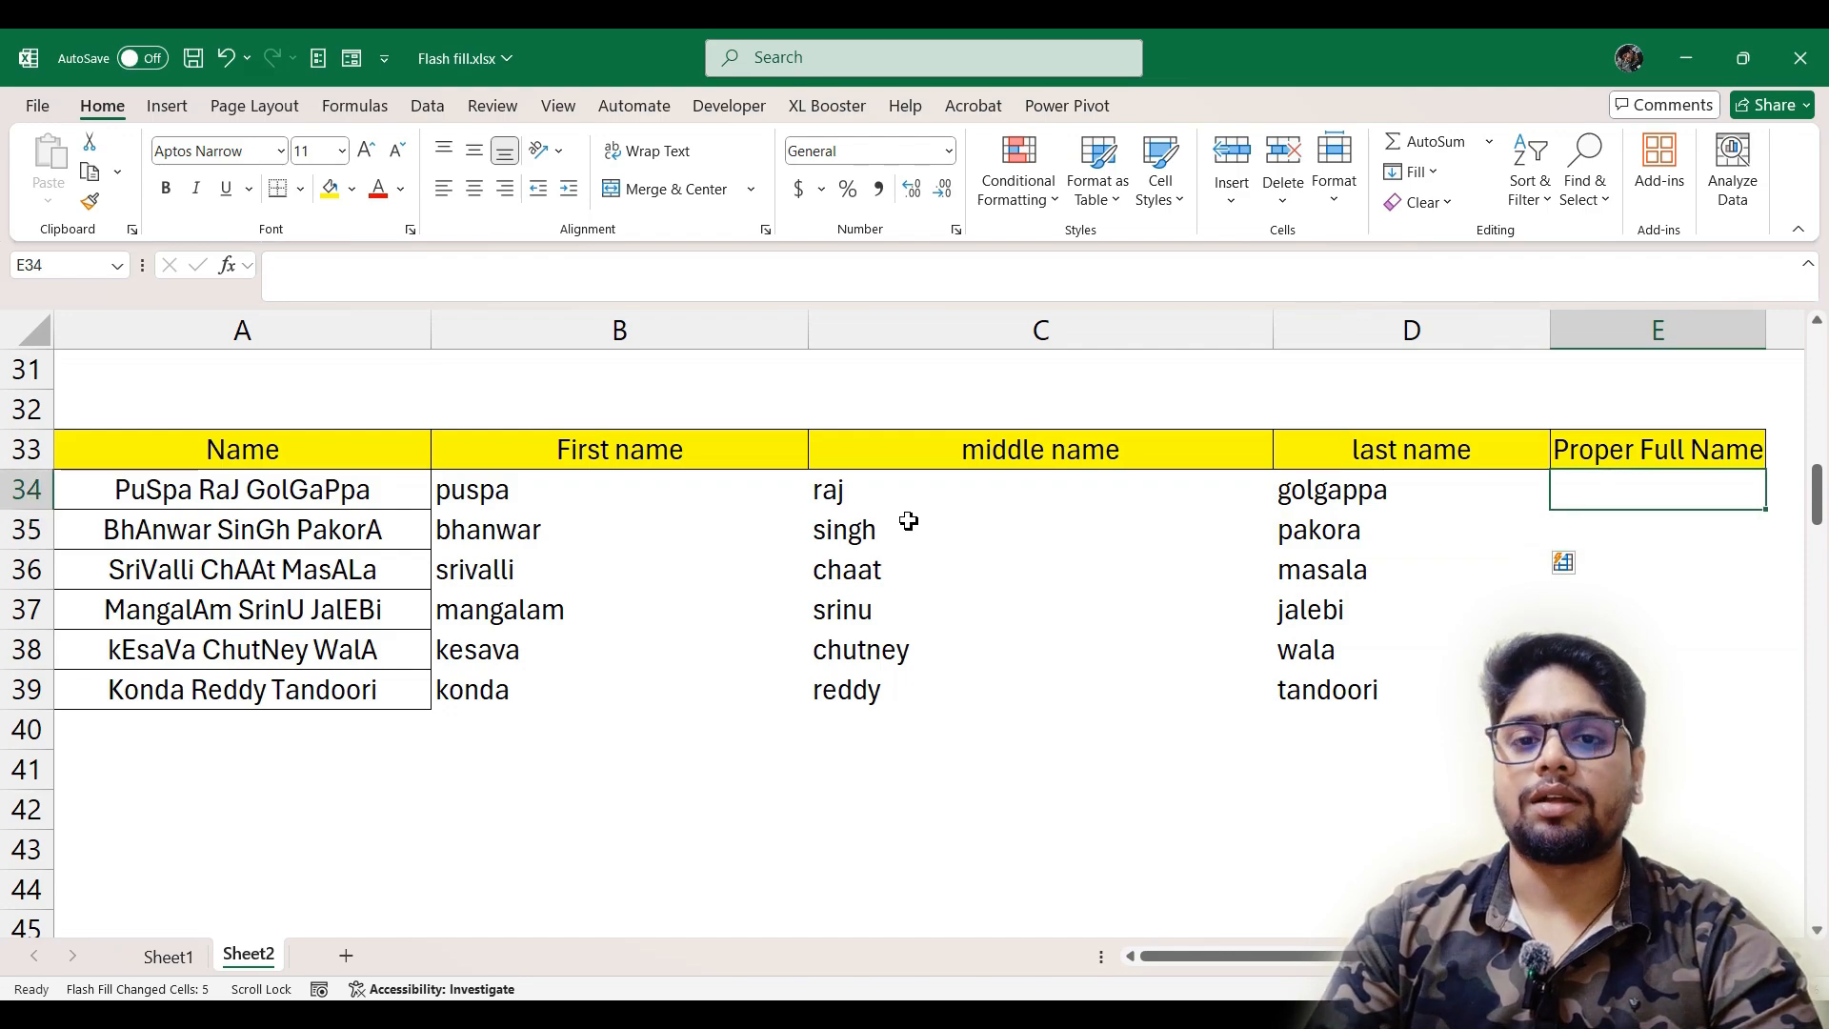
{"action": "key", "text": "Down"}
{"action": "key", "text": "Down"}
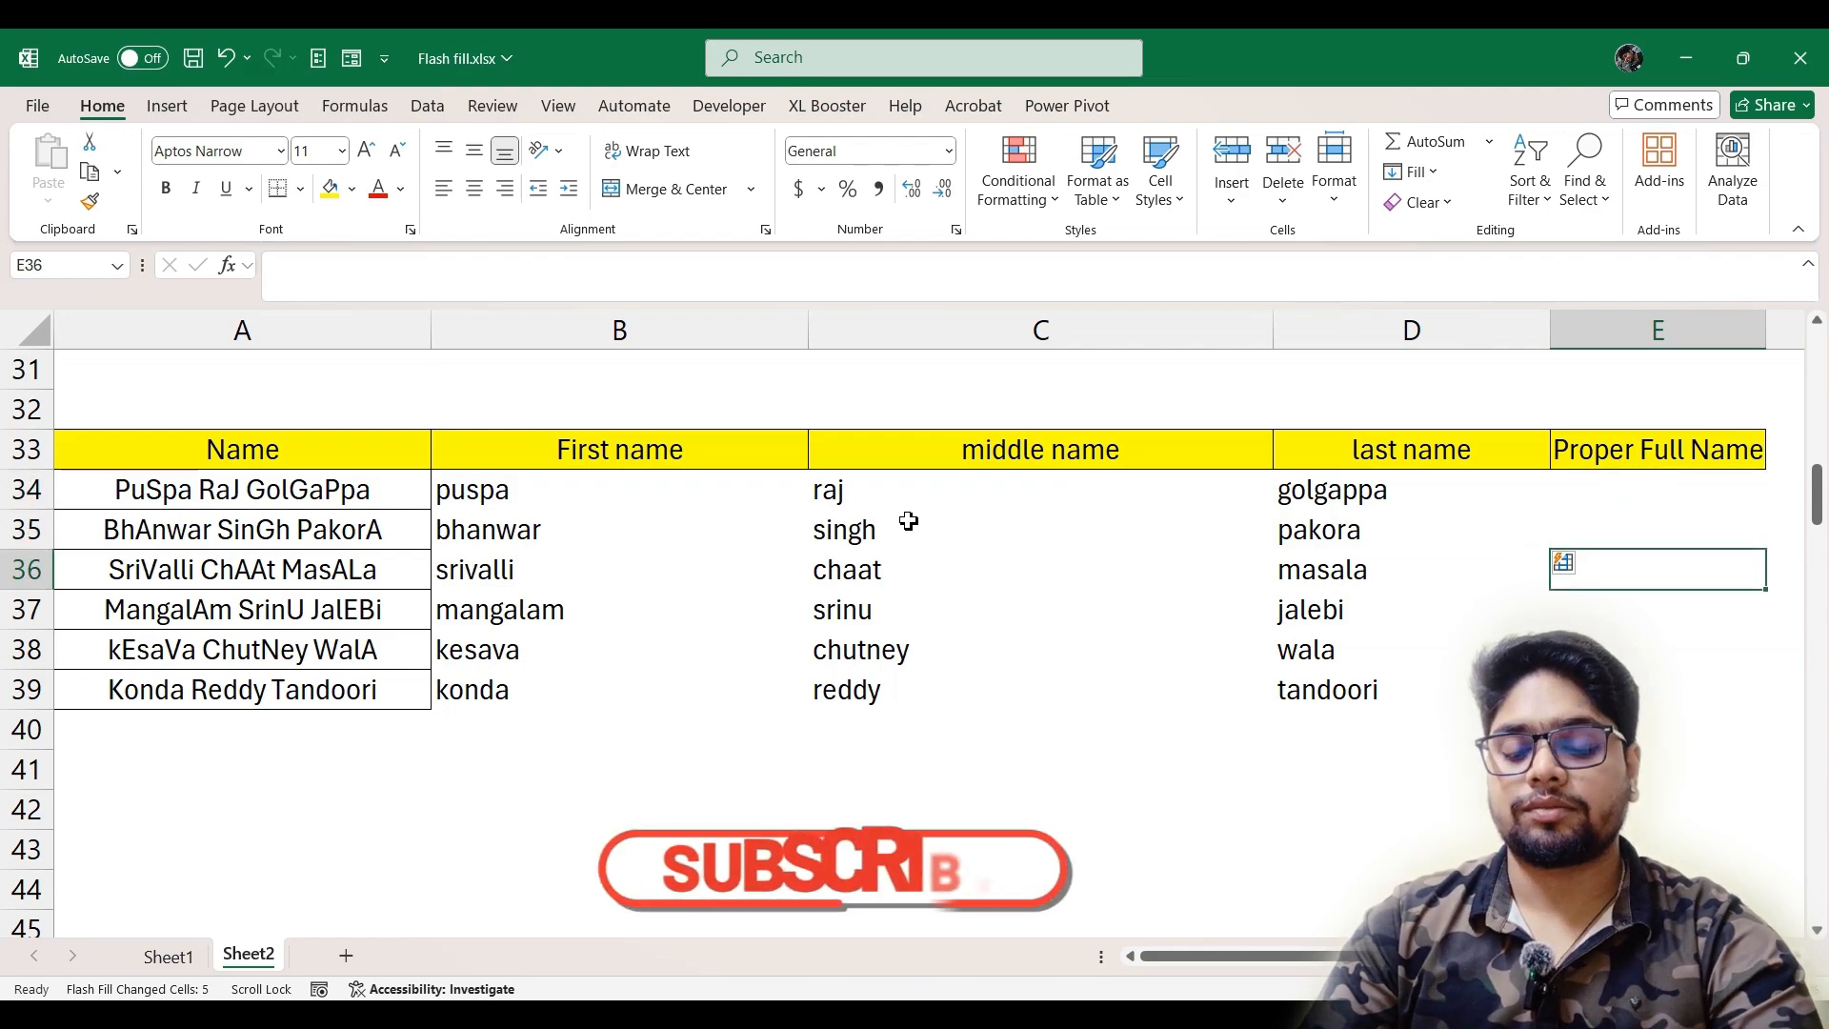
{"action": "type", "text": "S"}
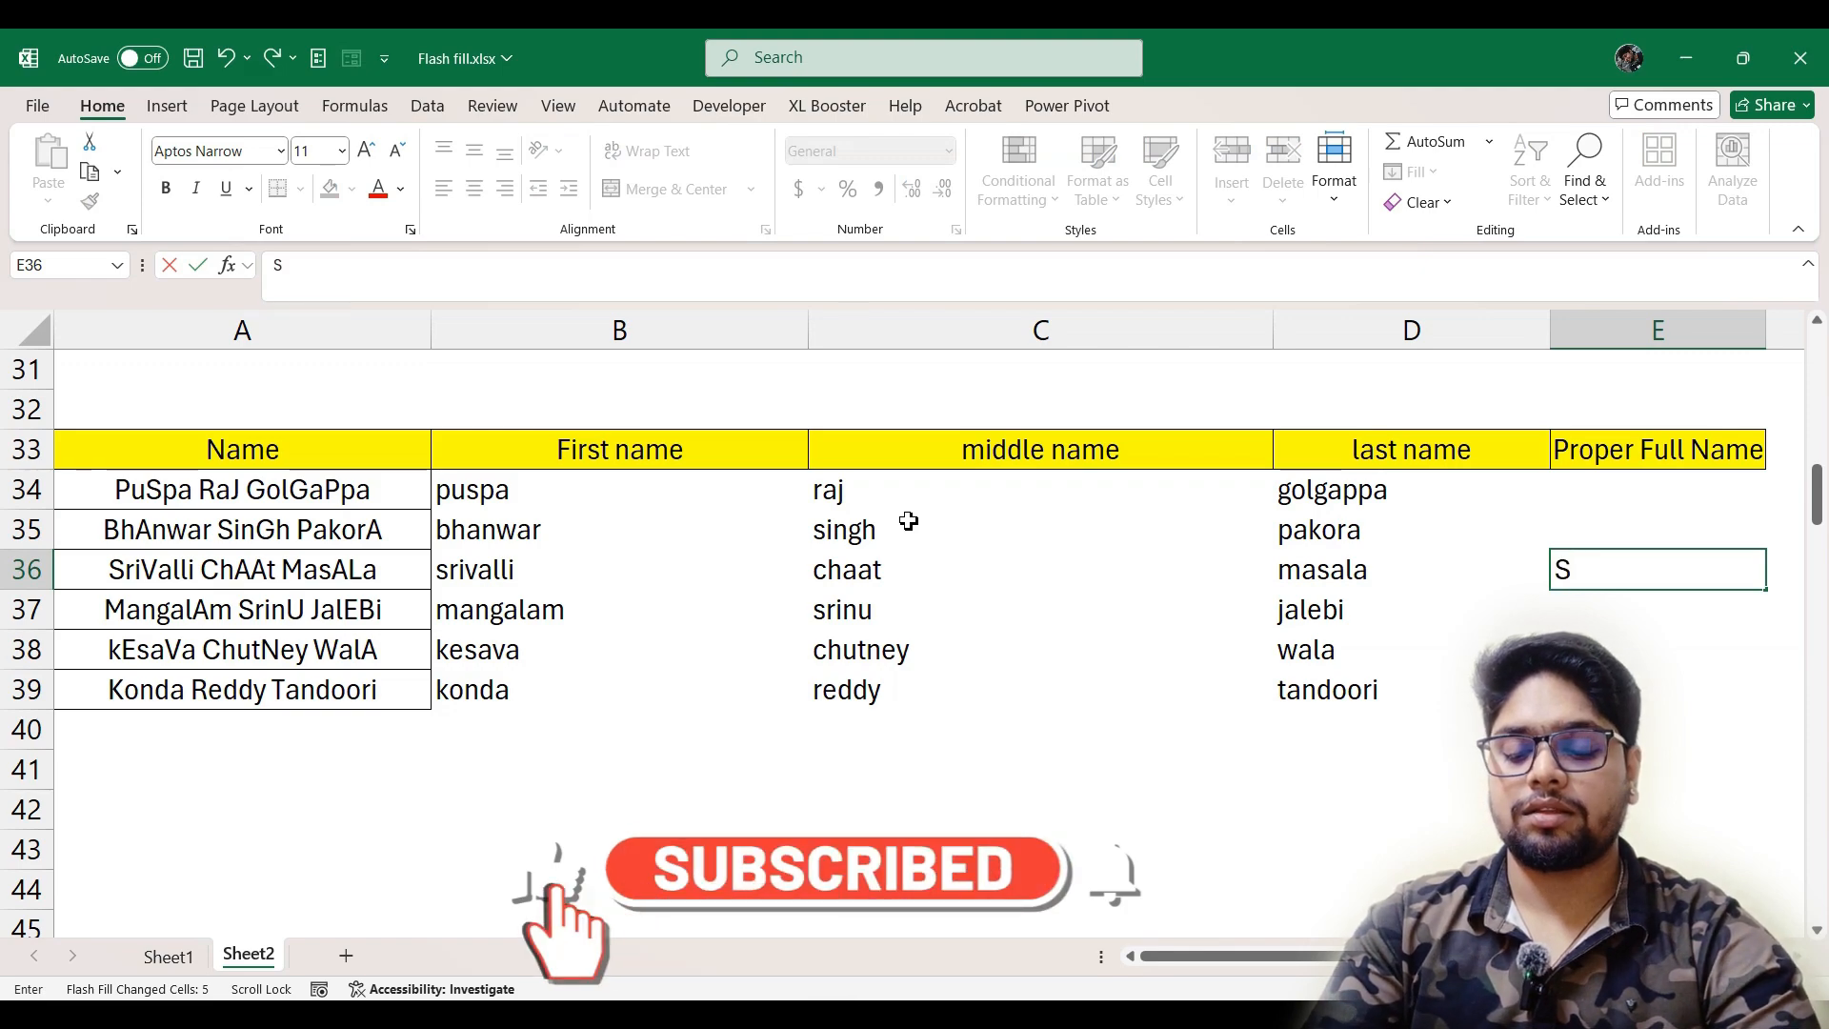
{"action": "type", "text": "rivalli "}
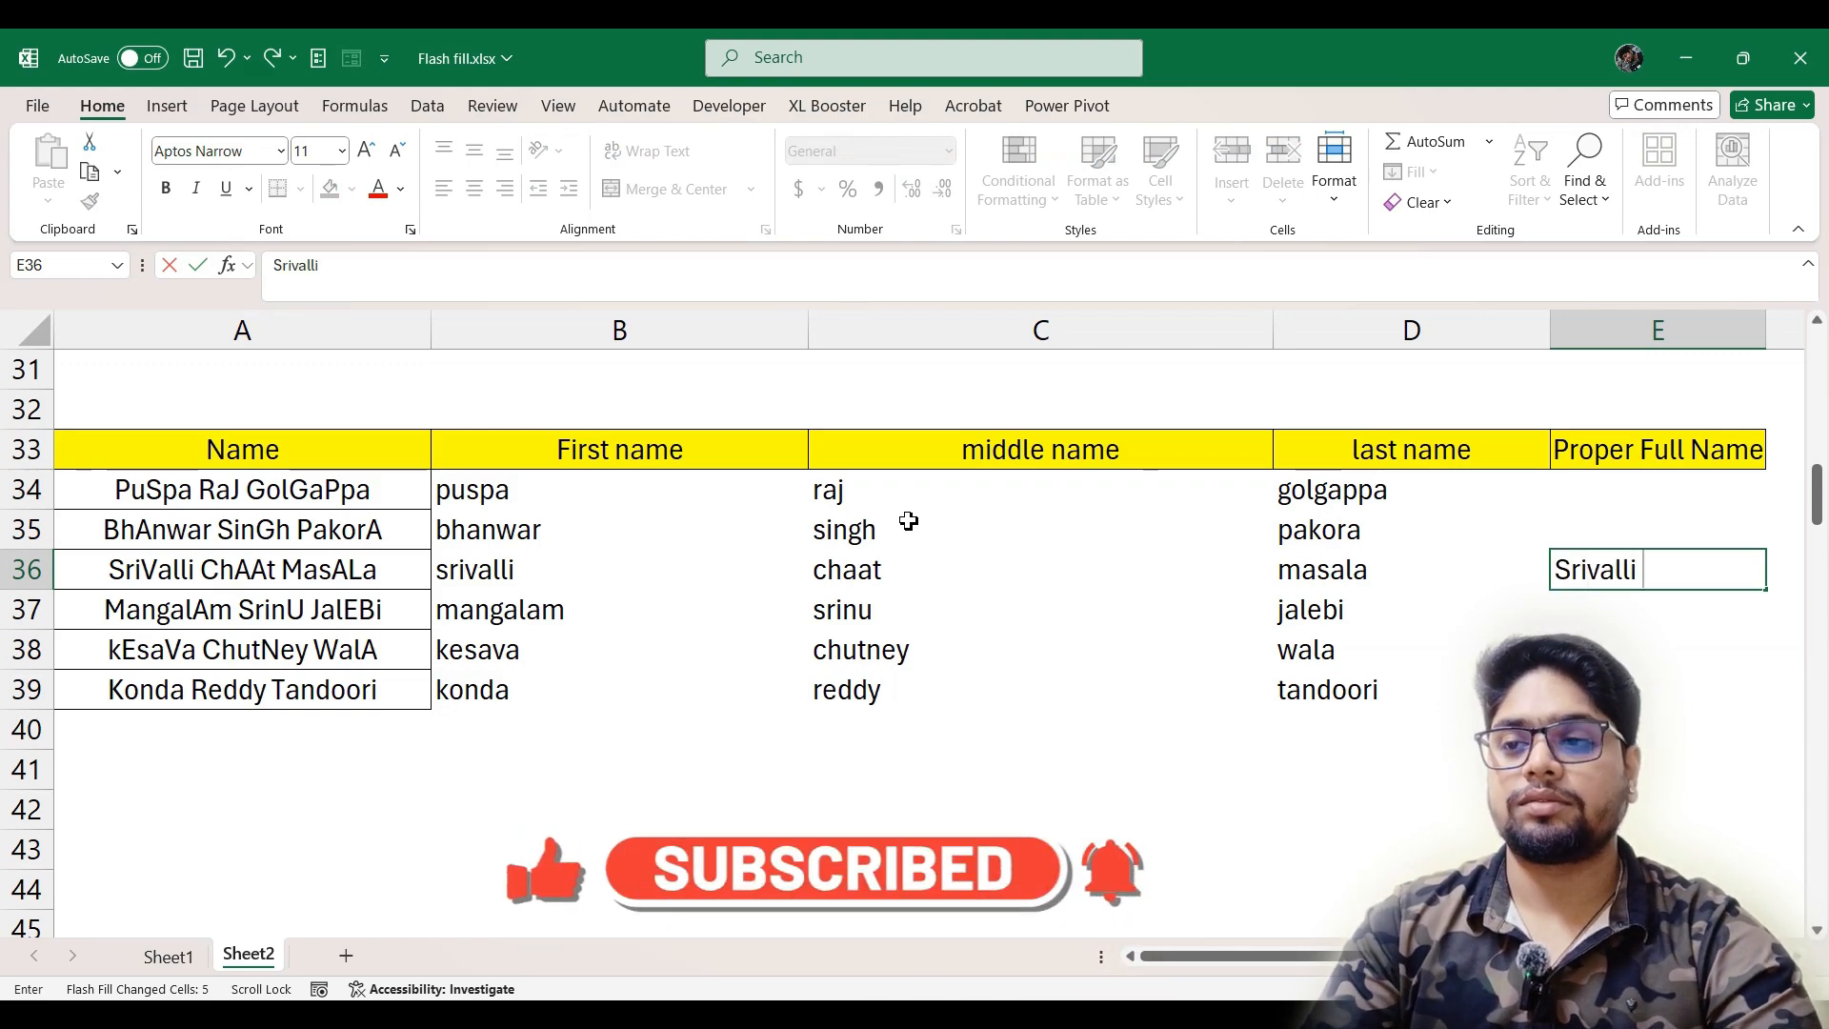
{"action": "type", "text": "Chaat "}
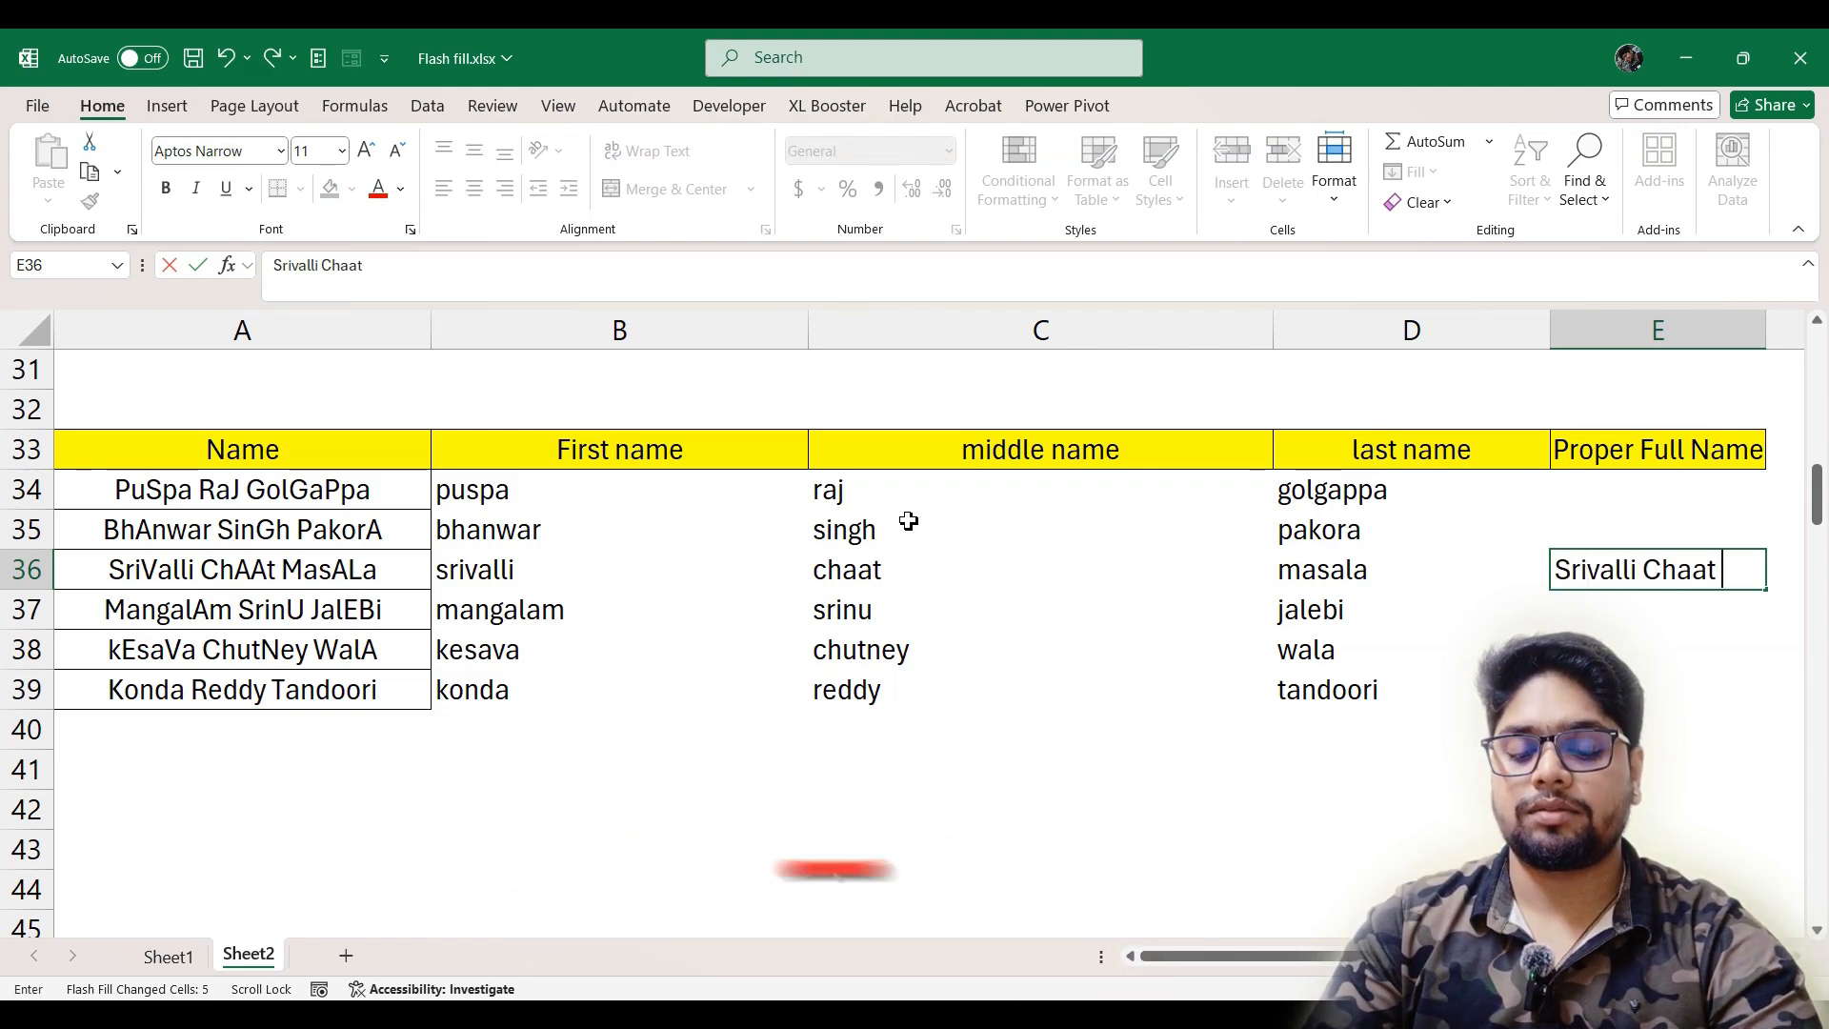
{"action": "type", "text": "Masa"}
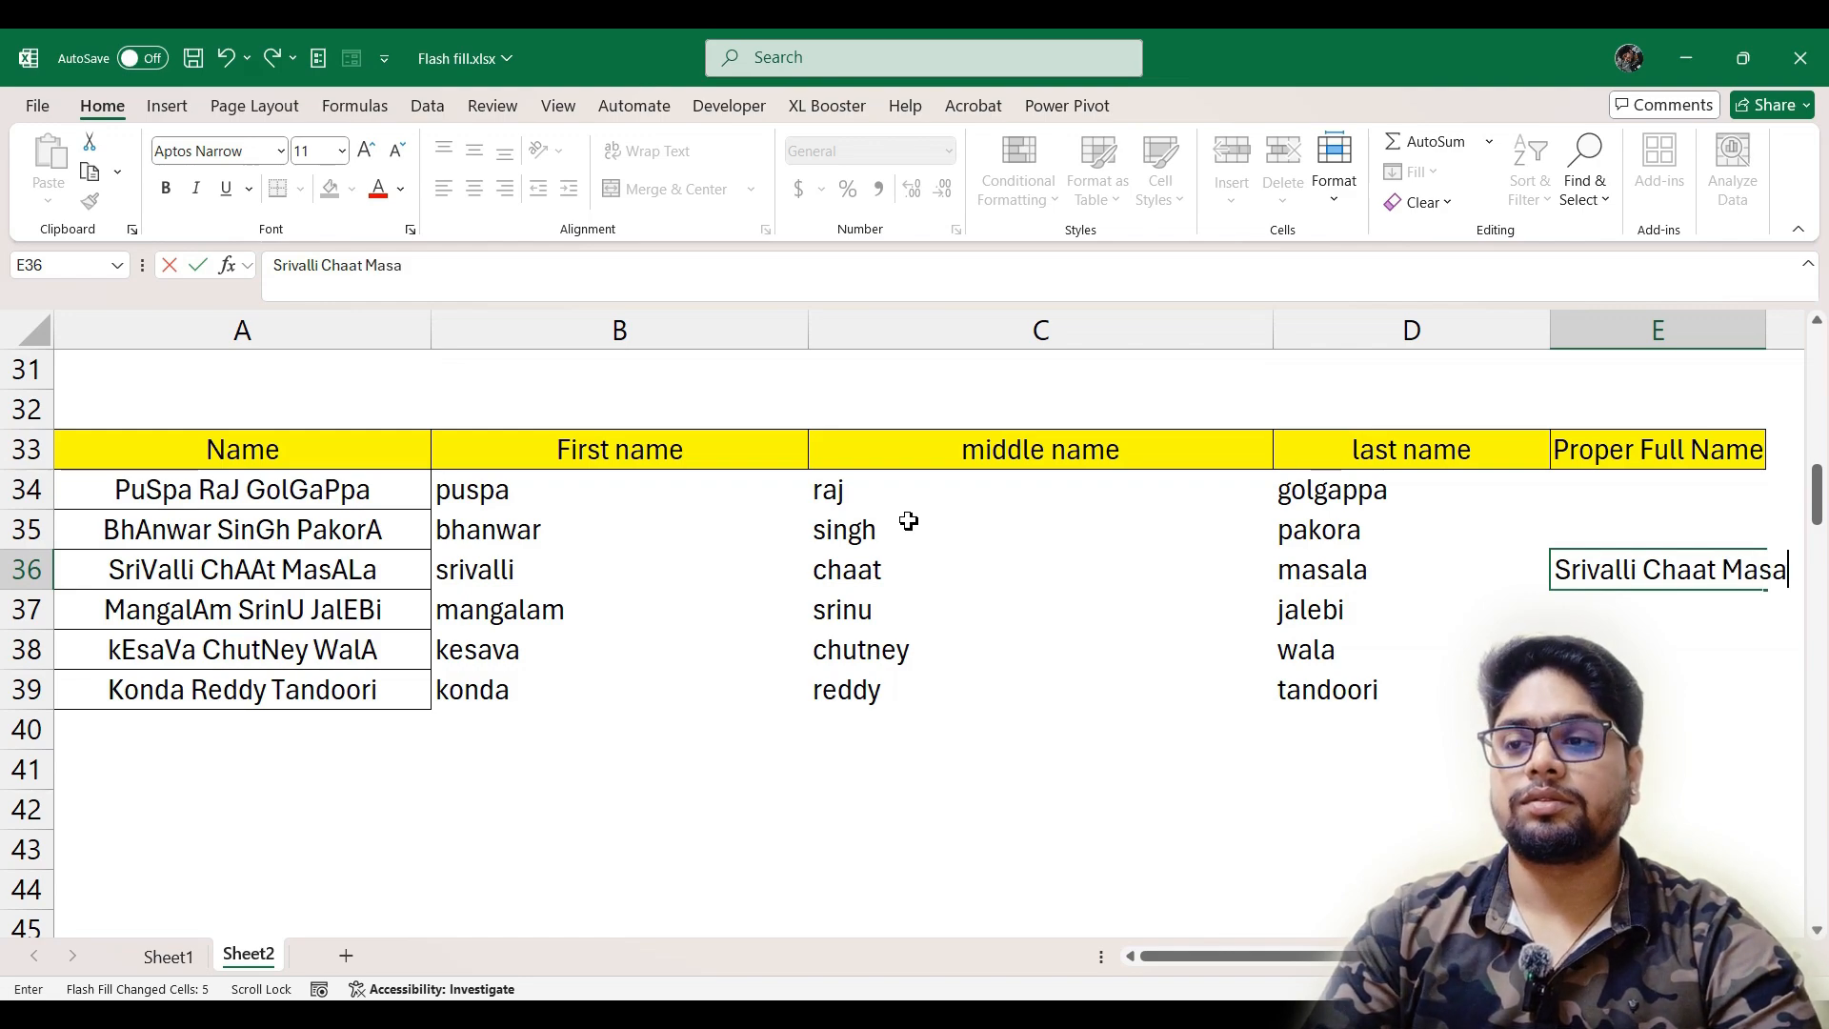
{"action": "type", "text": "la"}
{"action": "key", "text": "Return"}
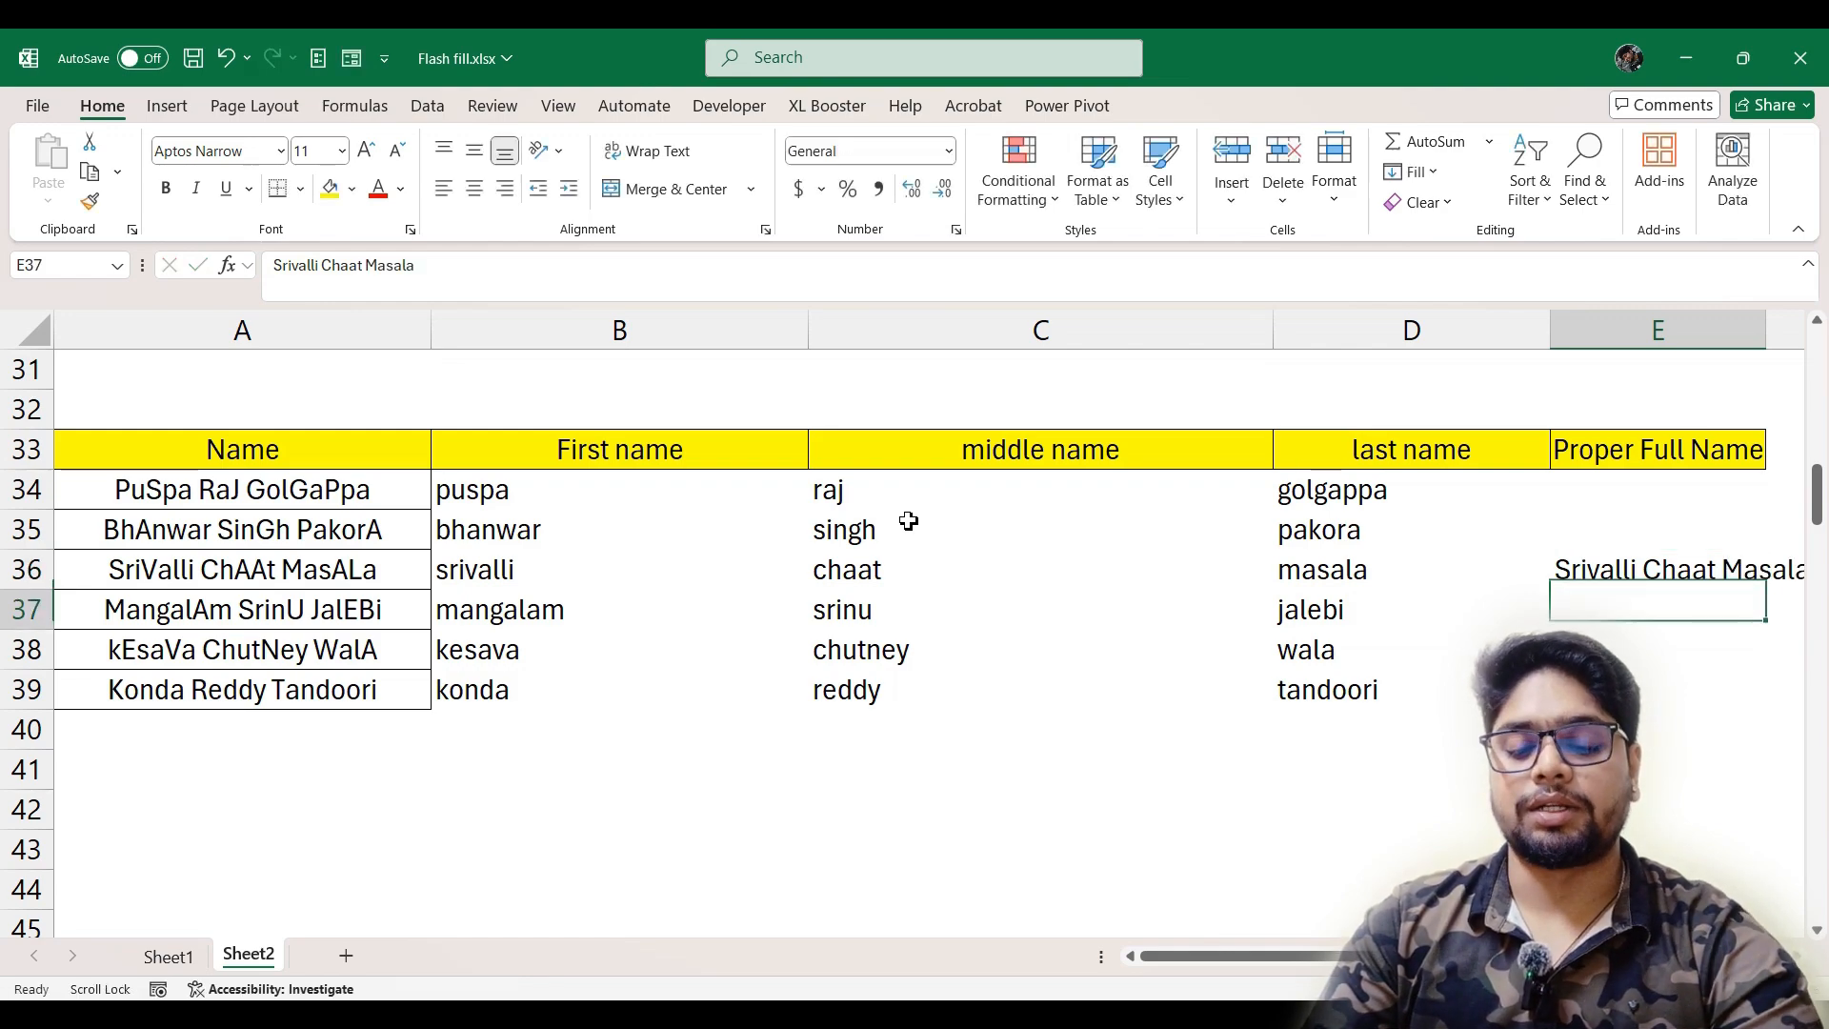
{"action": "key", "text": "ctrl+e"}
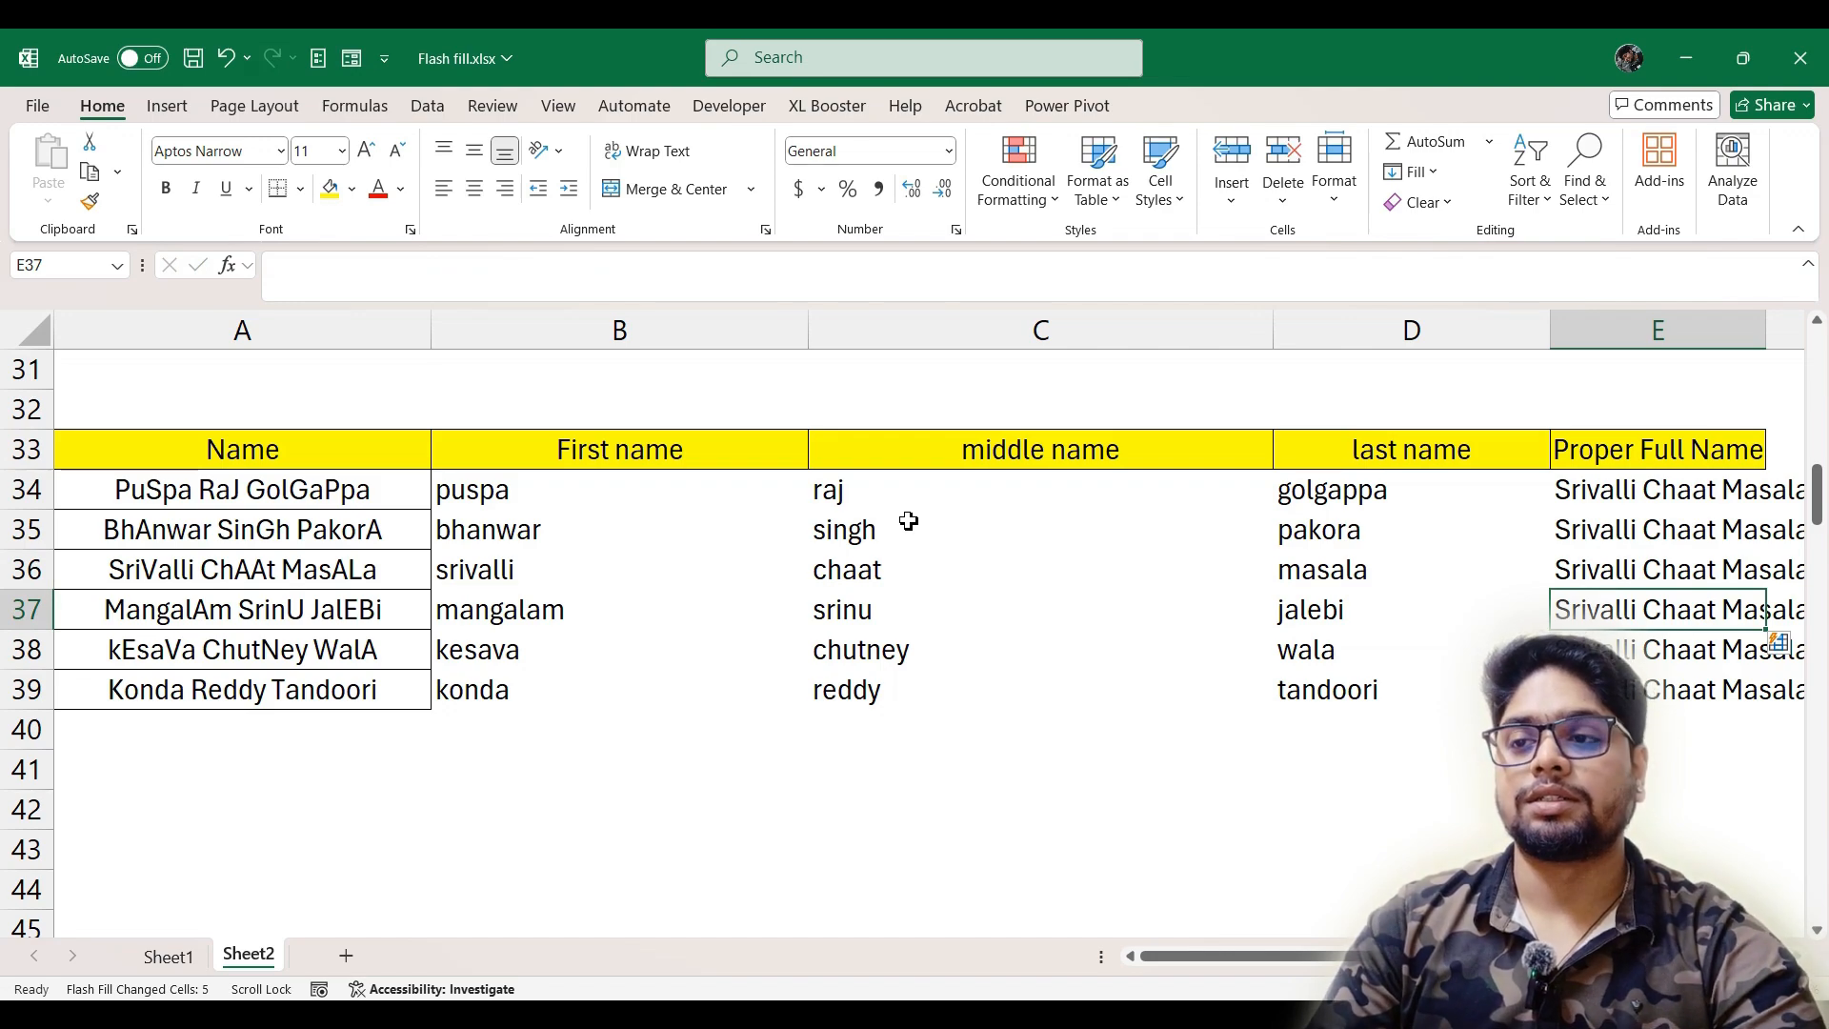
Undo the Flash Fill in the Proper Full Name column and the name entry in E36
{"action": "key", "text": "ctrl+z"}
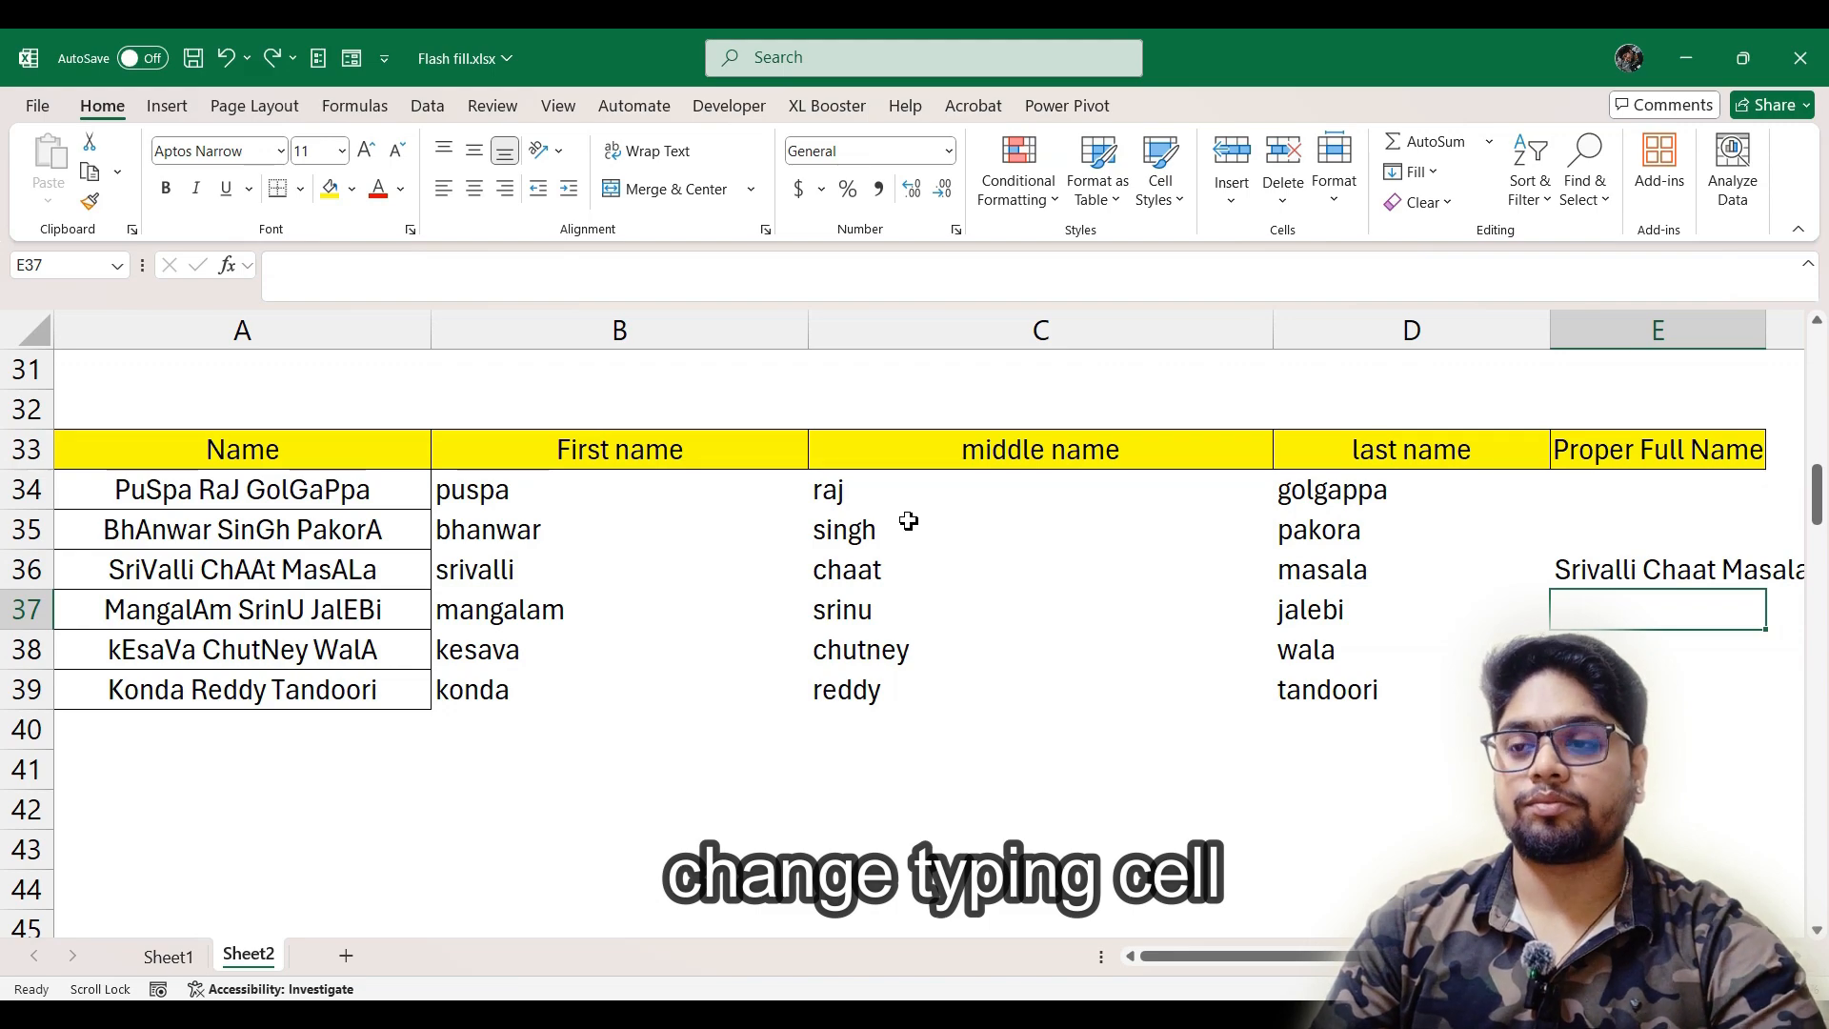
{"action": "scroll", "coordinate": [908, 521], "scroll_direction": "up", "scroll_amount": 1}
{"action": "key", "text": "ctrl+z"}
Enter the A34 name with each word capitalized in E34 and Flash Fill the rest of the Proper Full Name column from E35
{"action": "scroll", "coordinate": [908, 521], "scroll_direction": "up", "scroll_amount": 1}
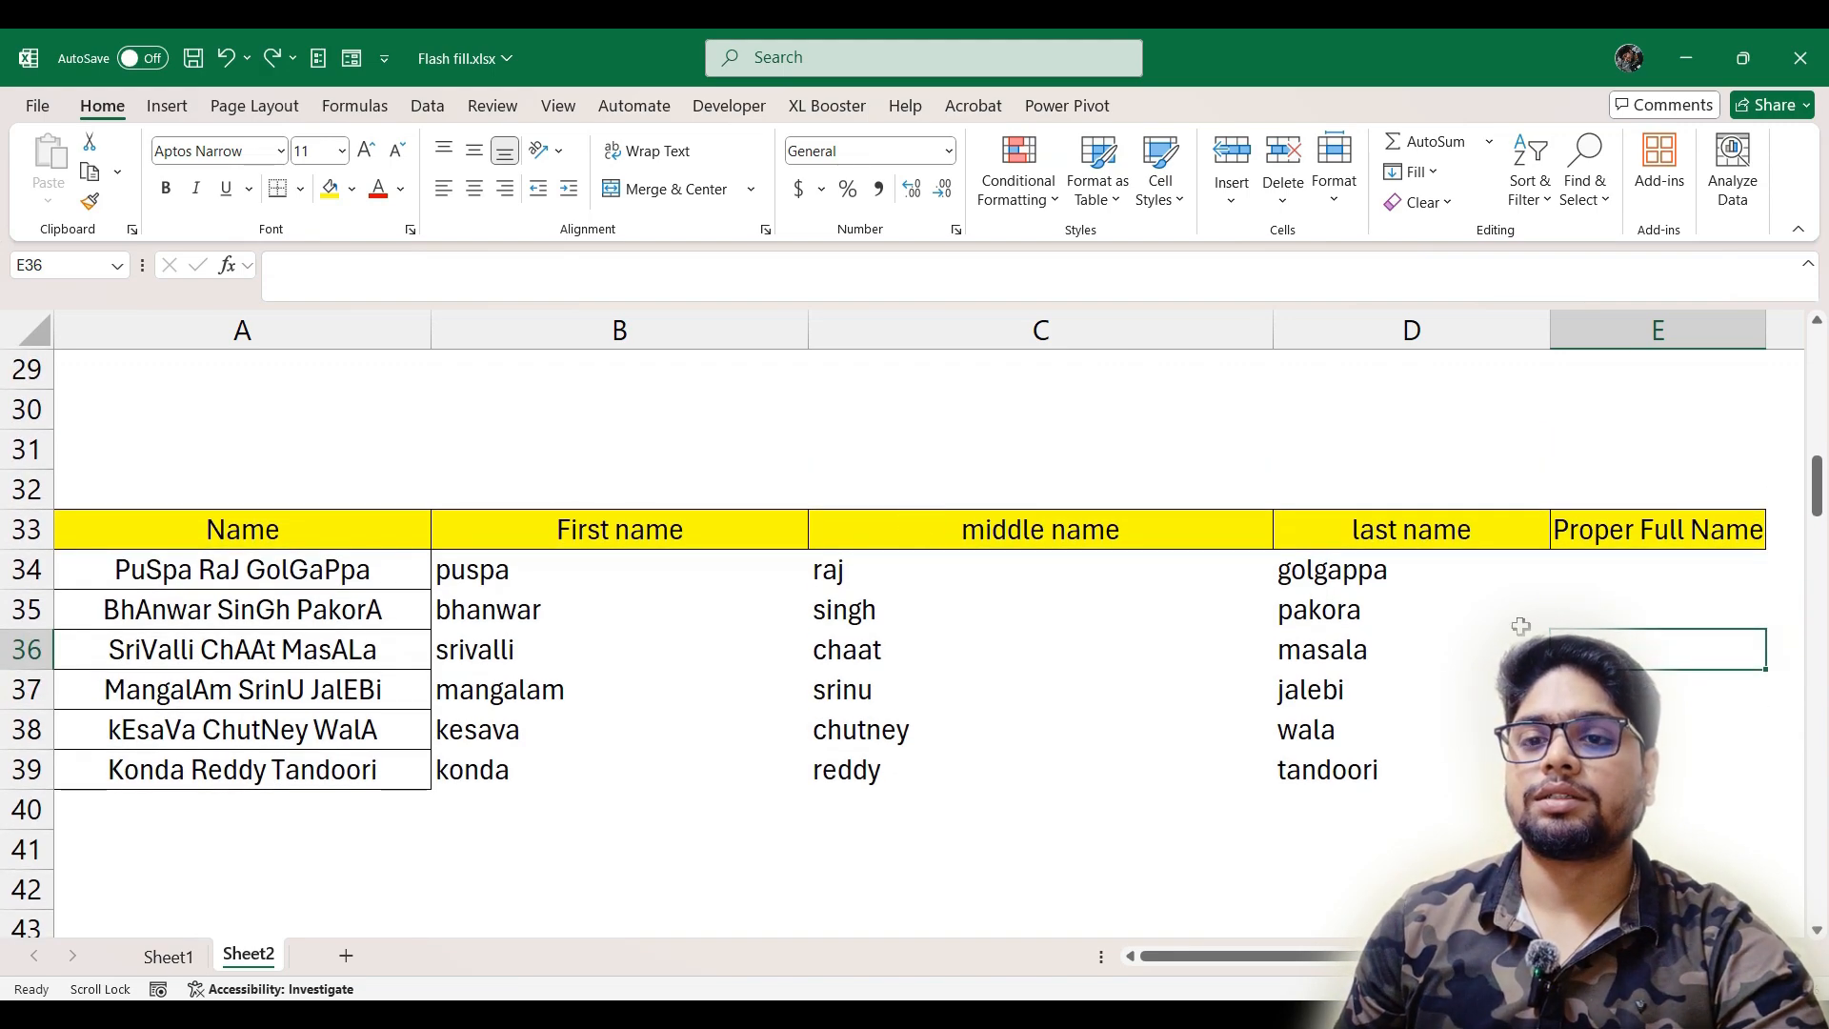
{"action": "left_click", "coordinate": [1698, 570]}
{"action": "type", "text": "P"}
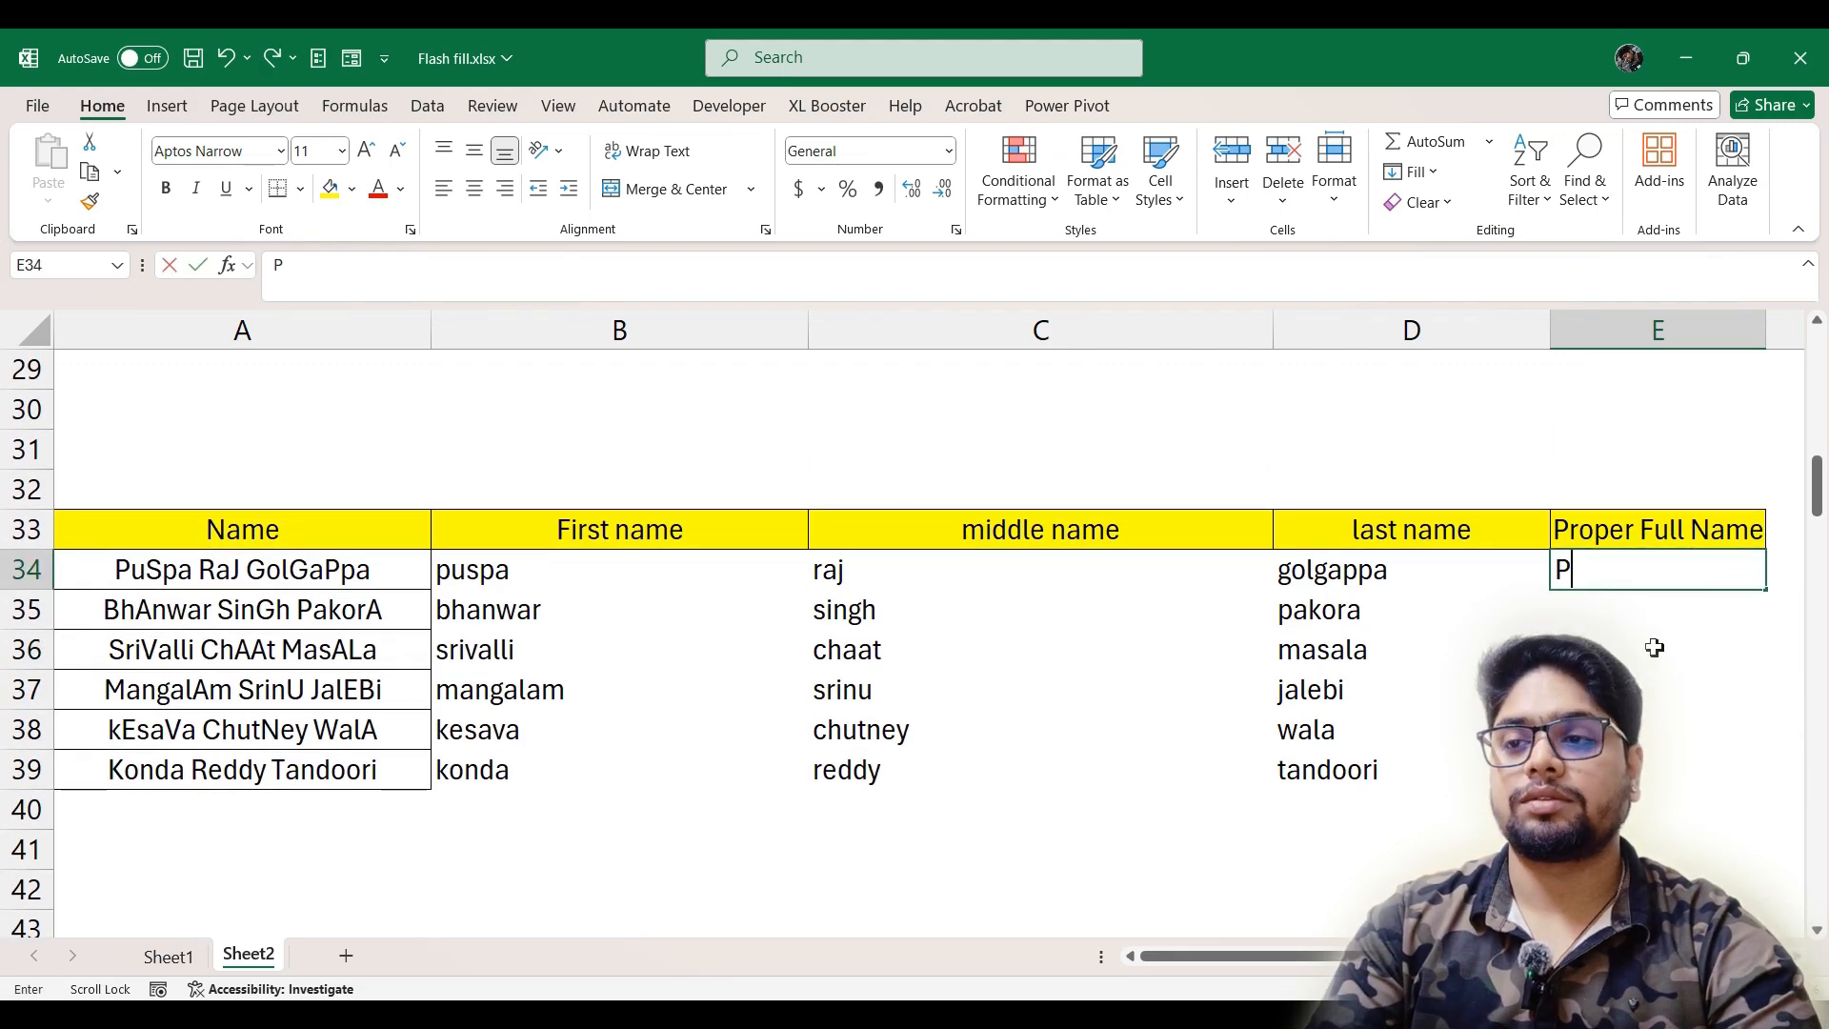
{"action": "type", "text": "uspa Ra"}
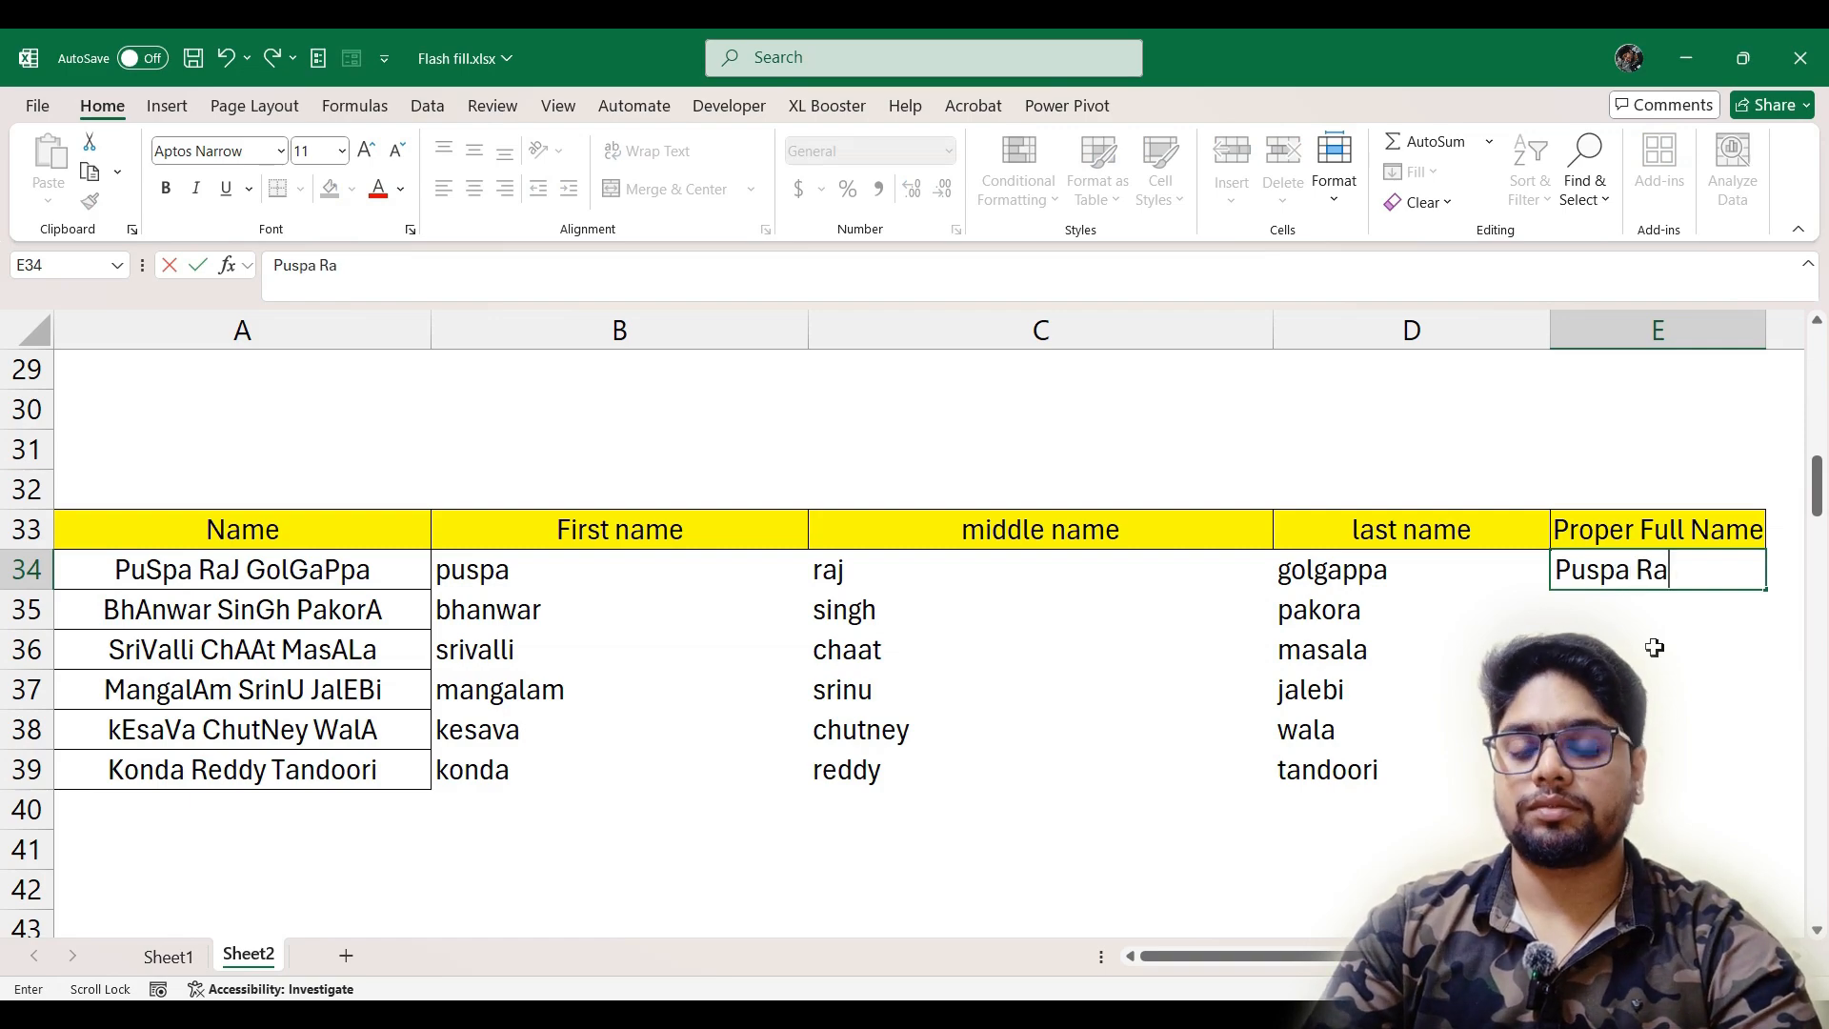
{"action": "type", "text": "j Golgappa"}
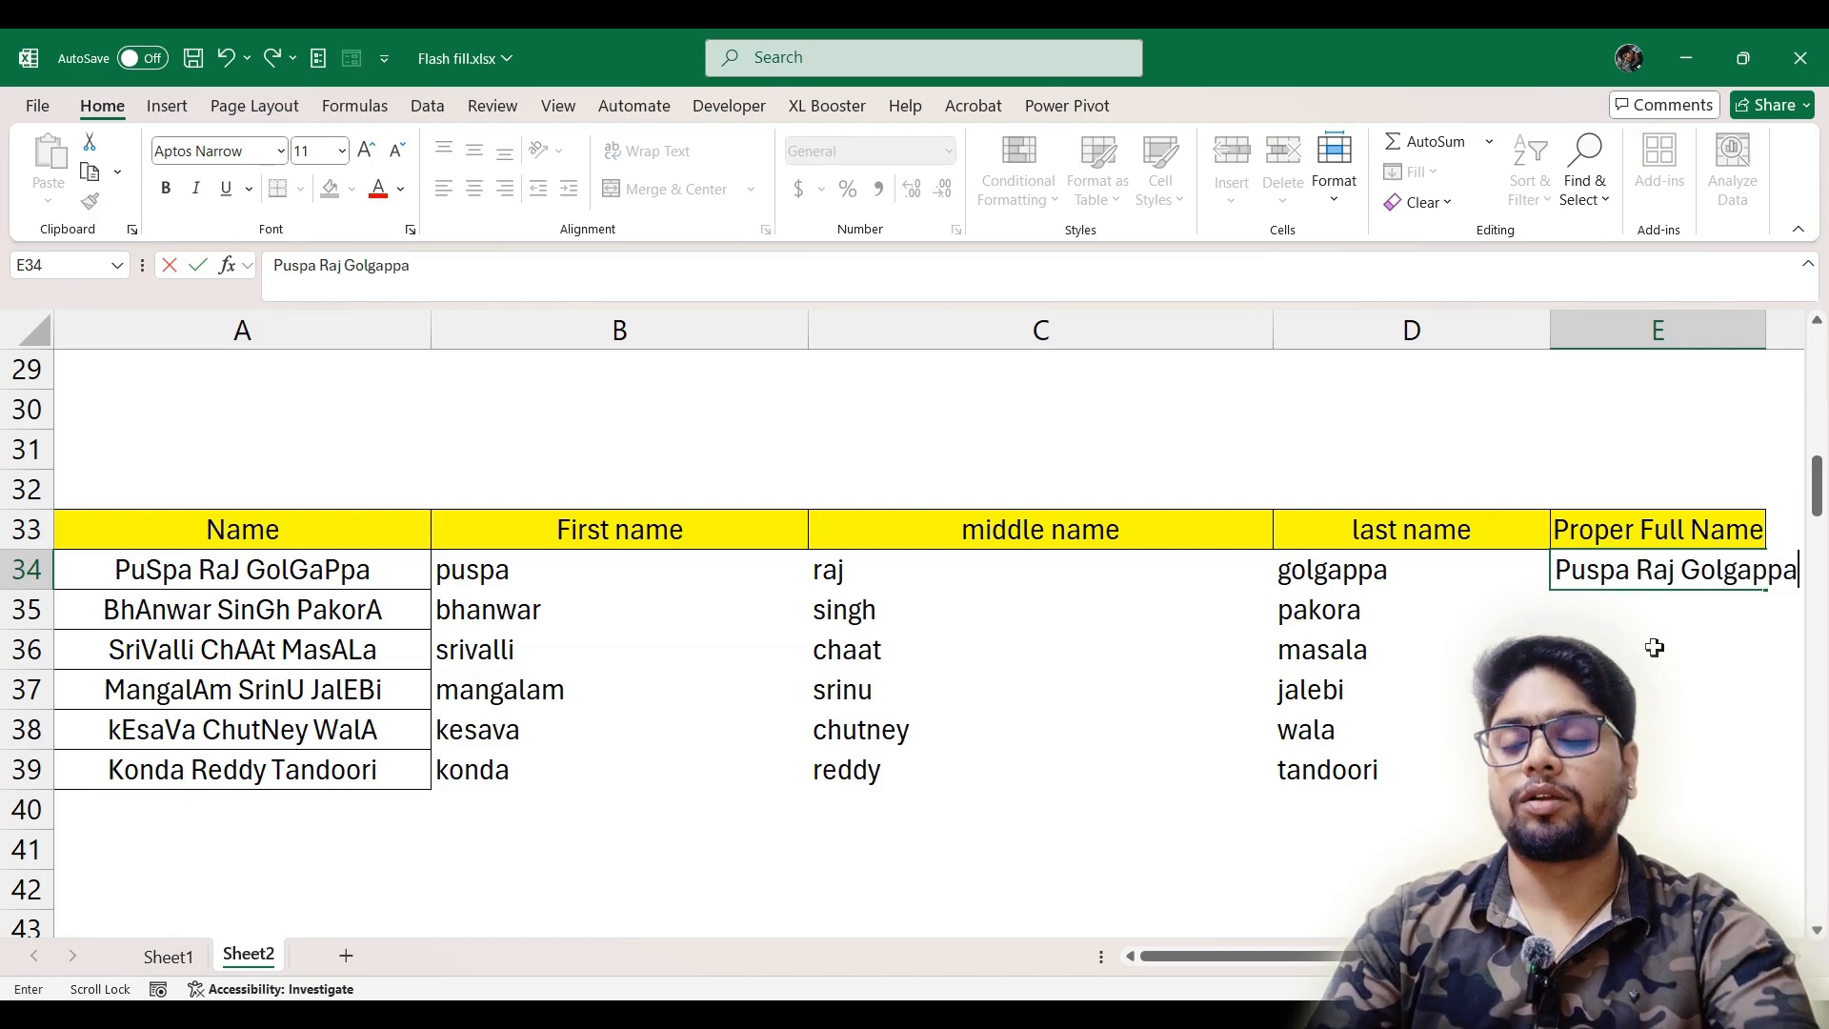
{"action": "key", "text": "Return"}
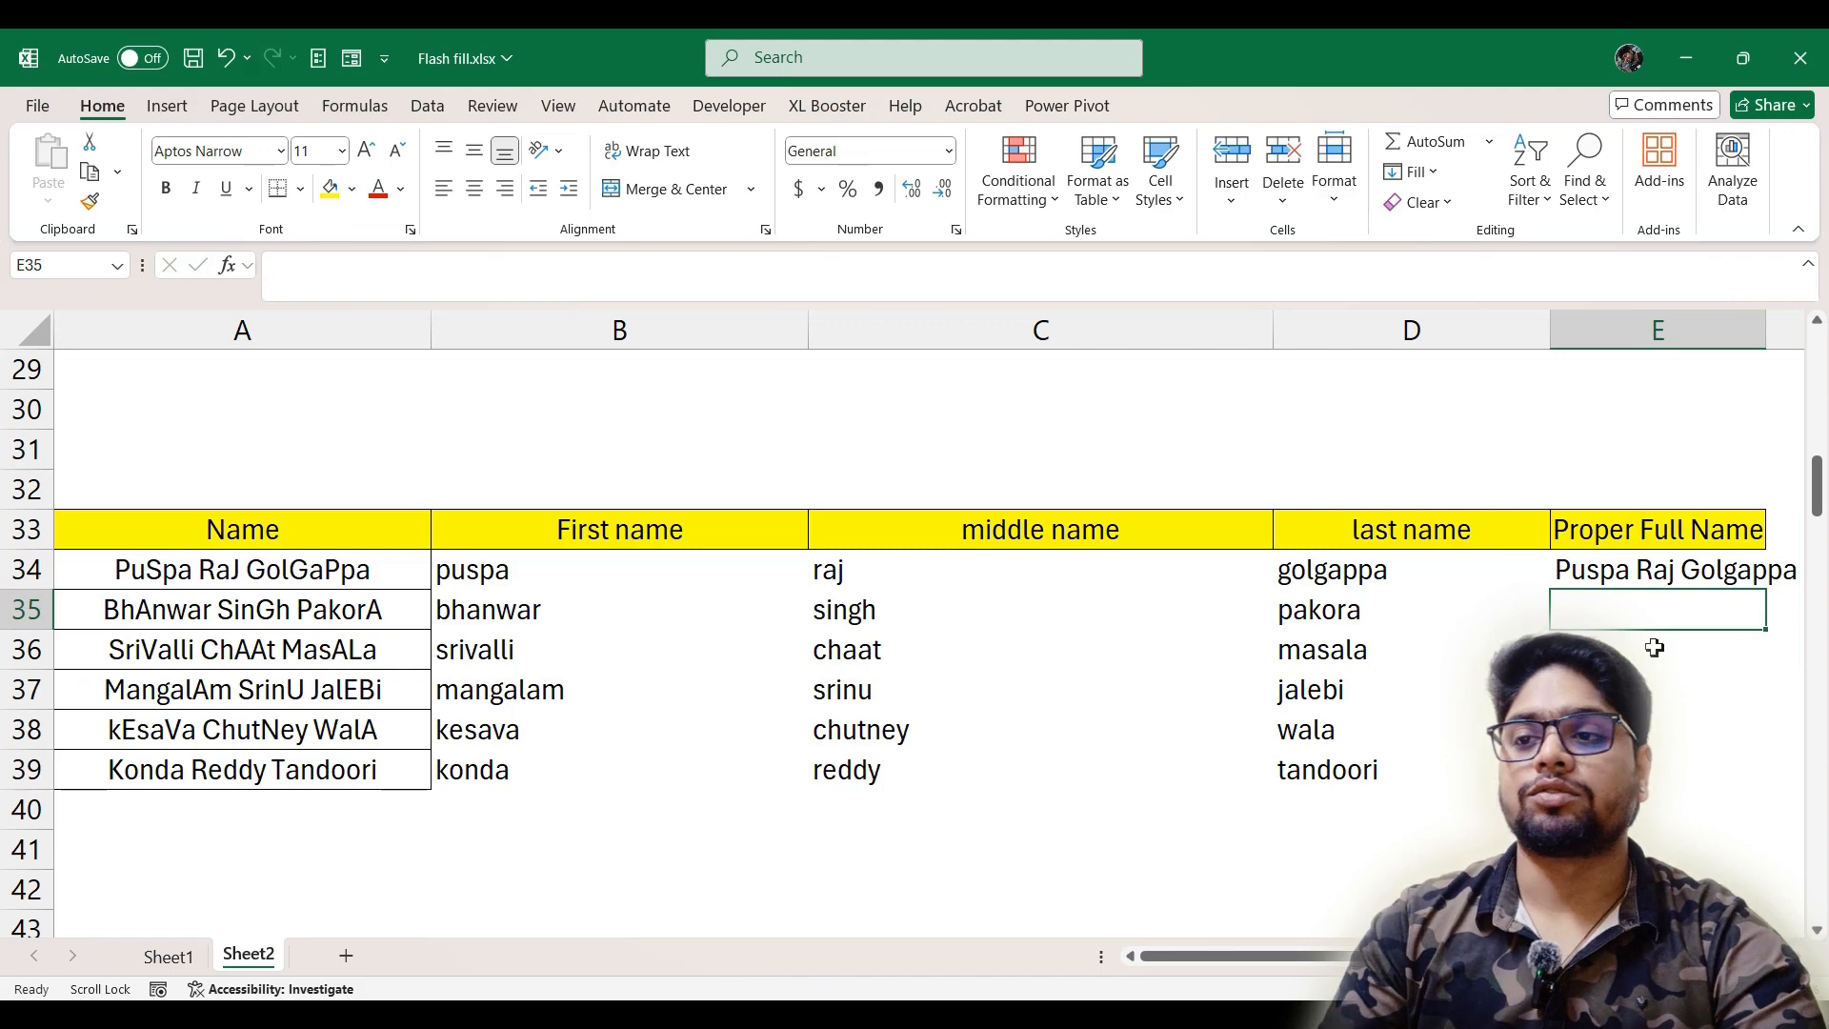
{"action": "key", "text": "ctrl+e"}
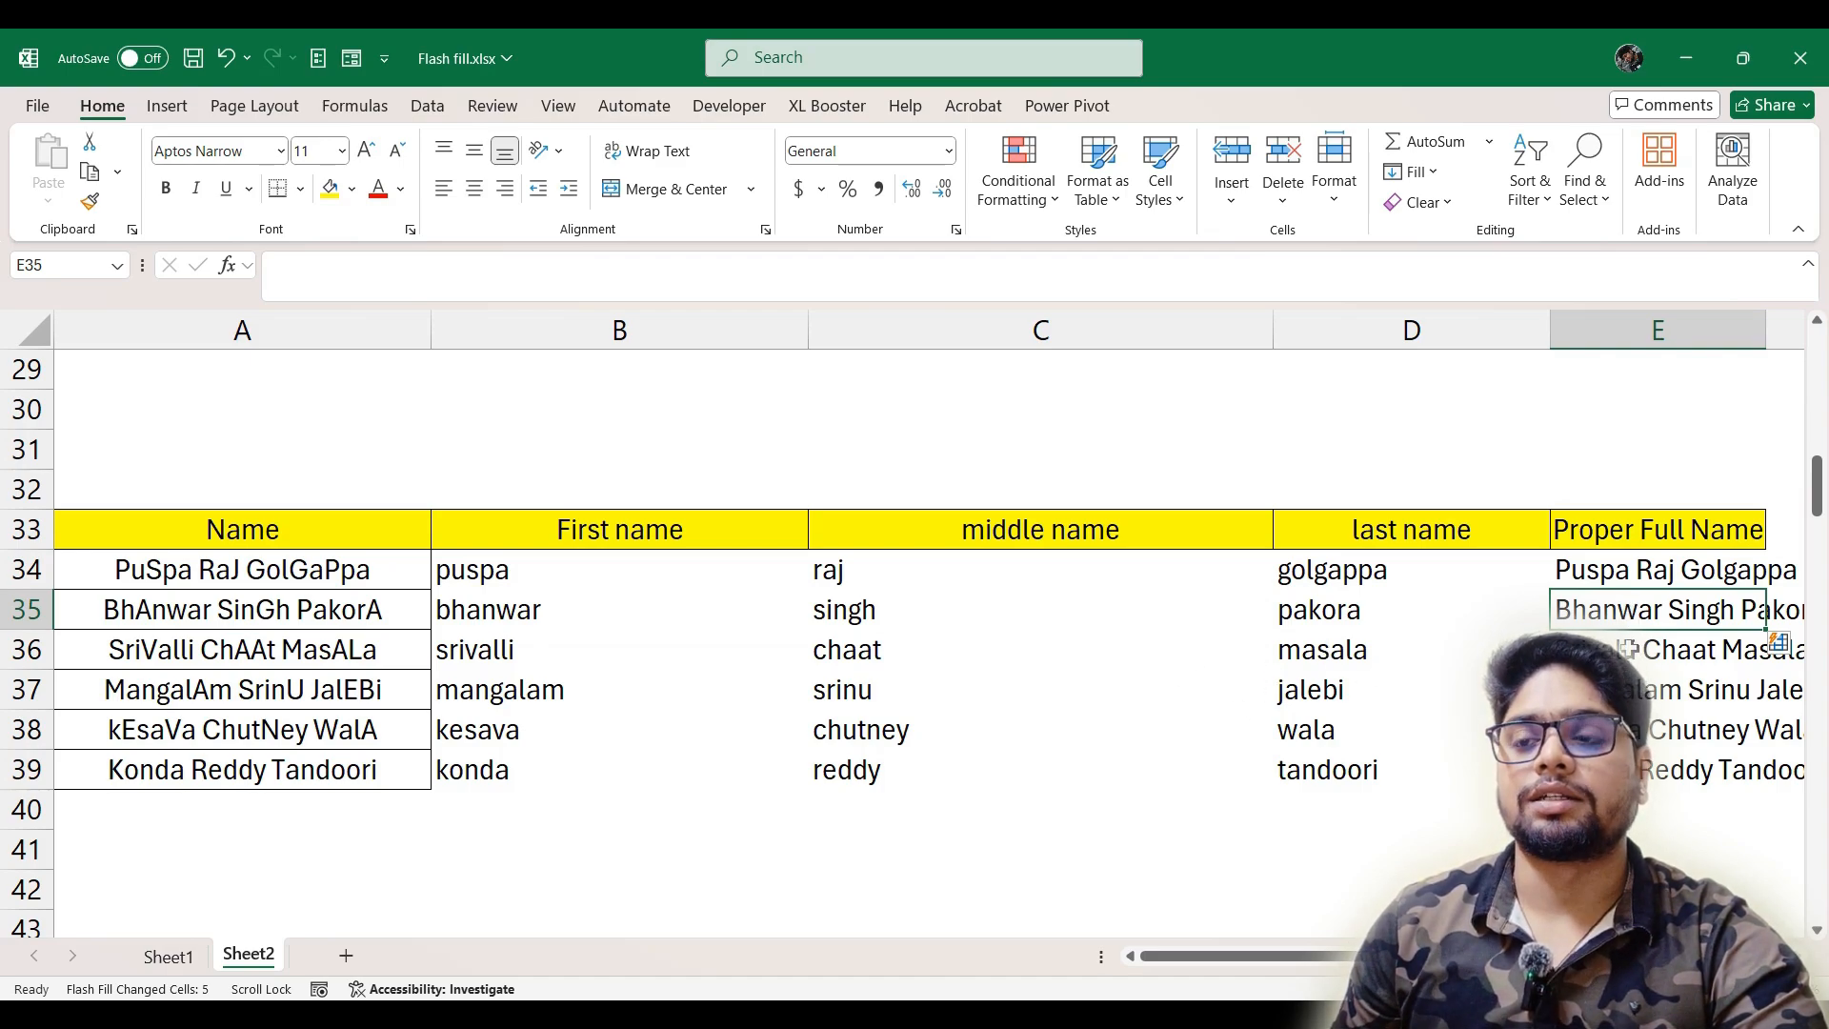
Enter the A50 name with the surname first in B50 and Flash Fill the rest of the Start with Surname column from B51
{"action": "scroll", "coordinate": [624, 722], "scroll_direction": "down", "scroll_amount": 5}
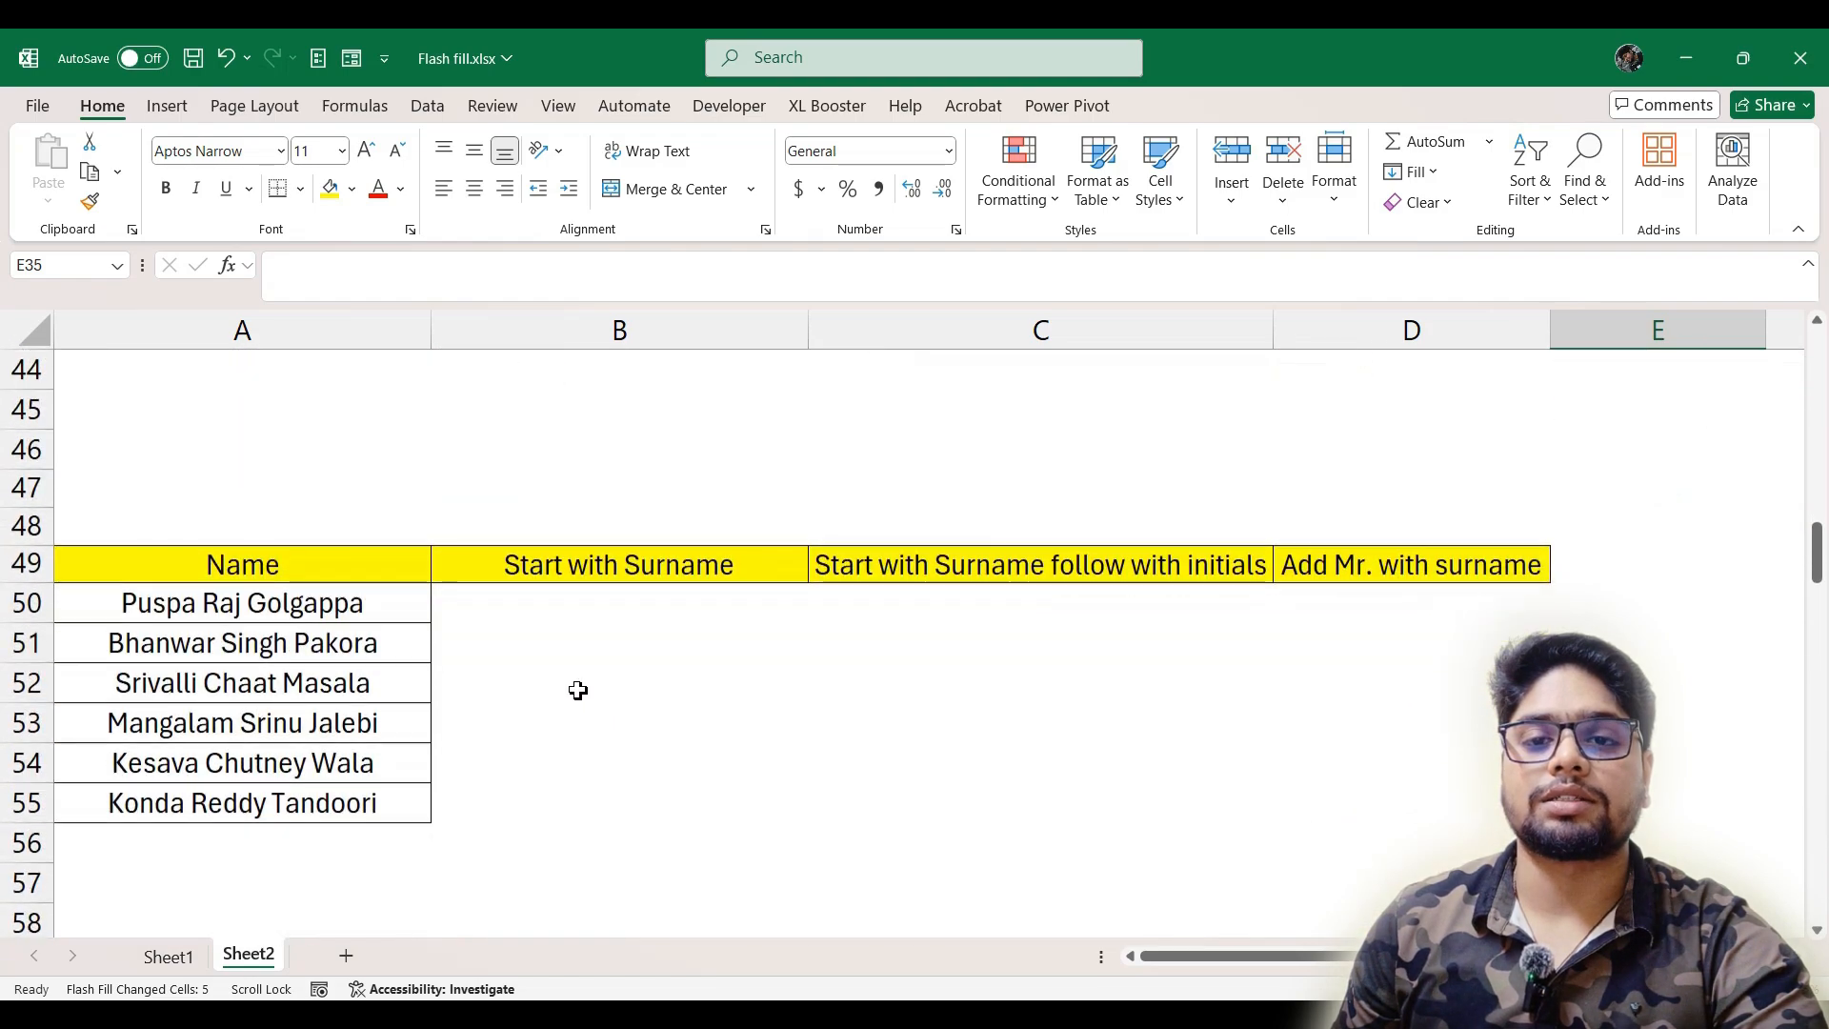
{"action": "left_click", "coordinate": [642, 603]}
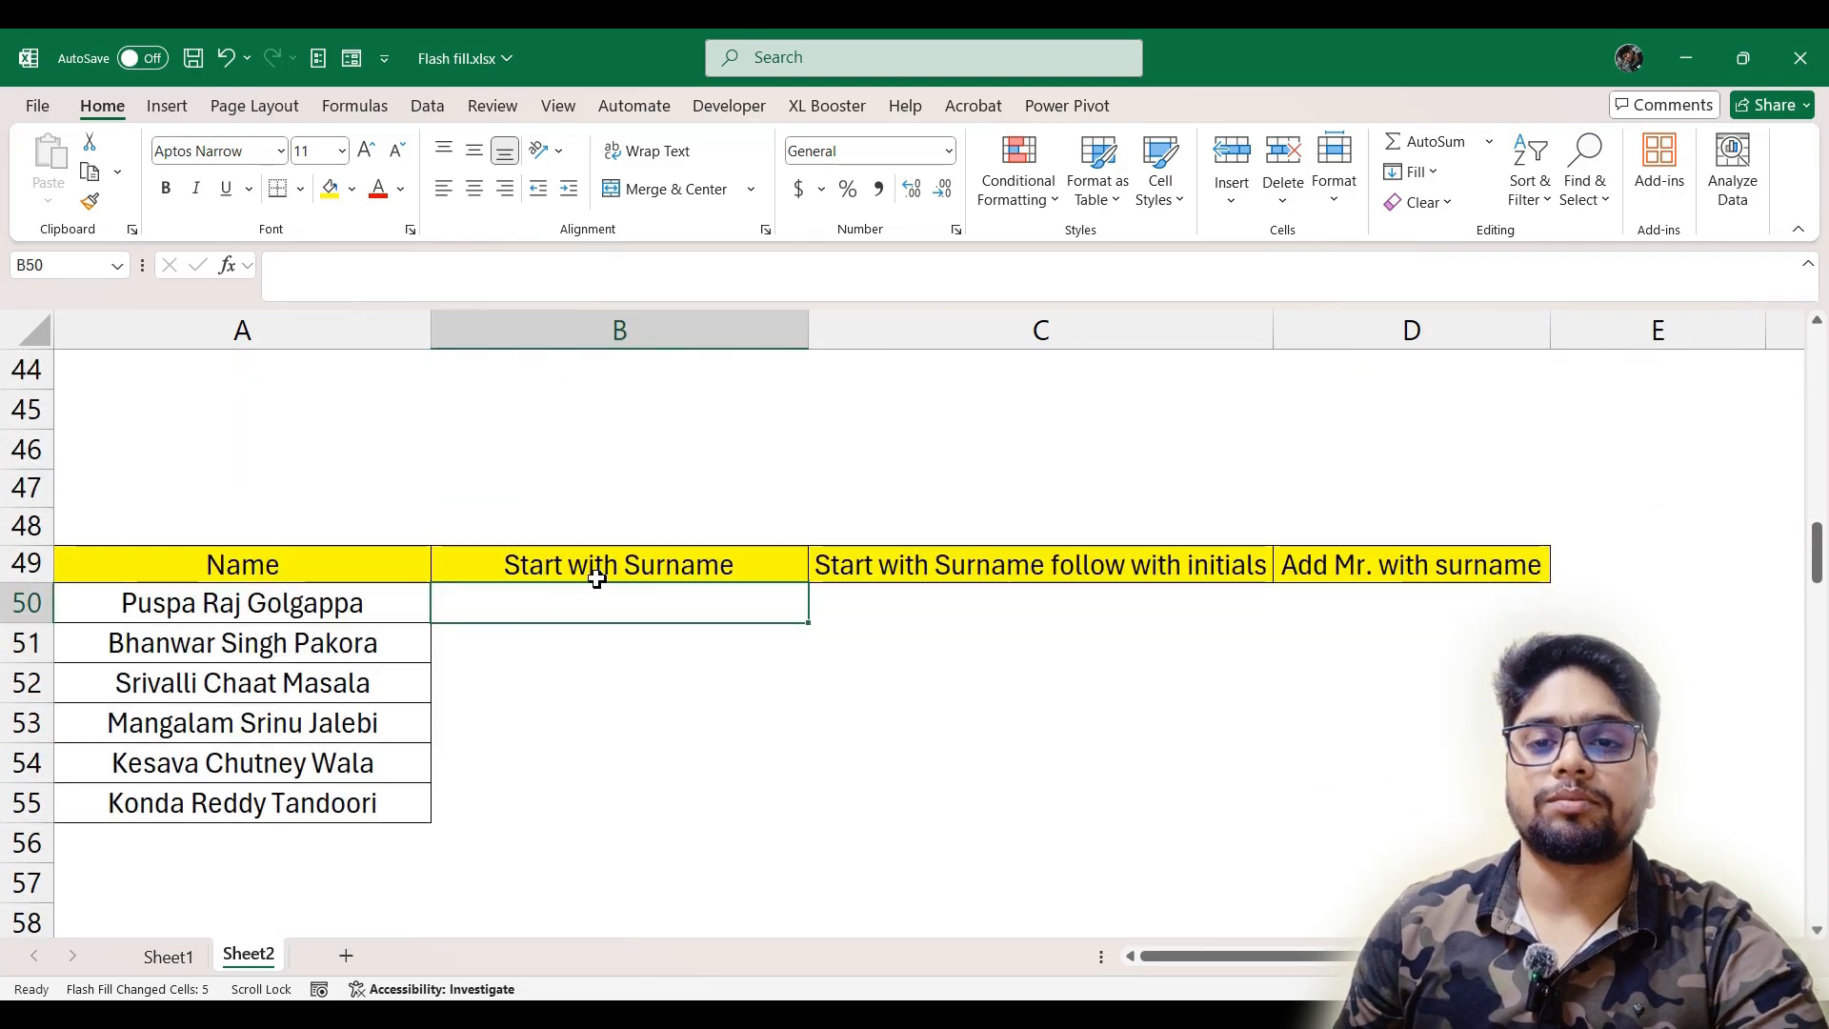
{"action": "type", "text": "G"}
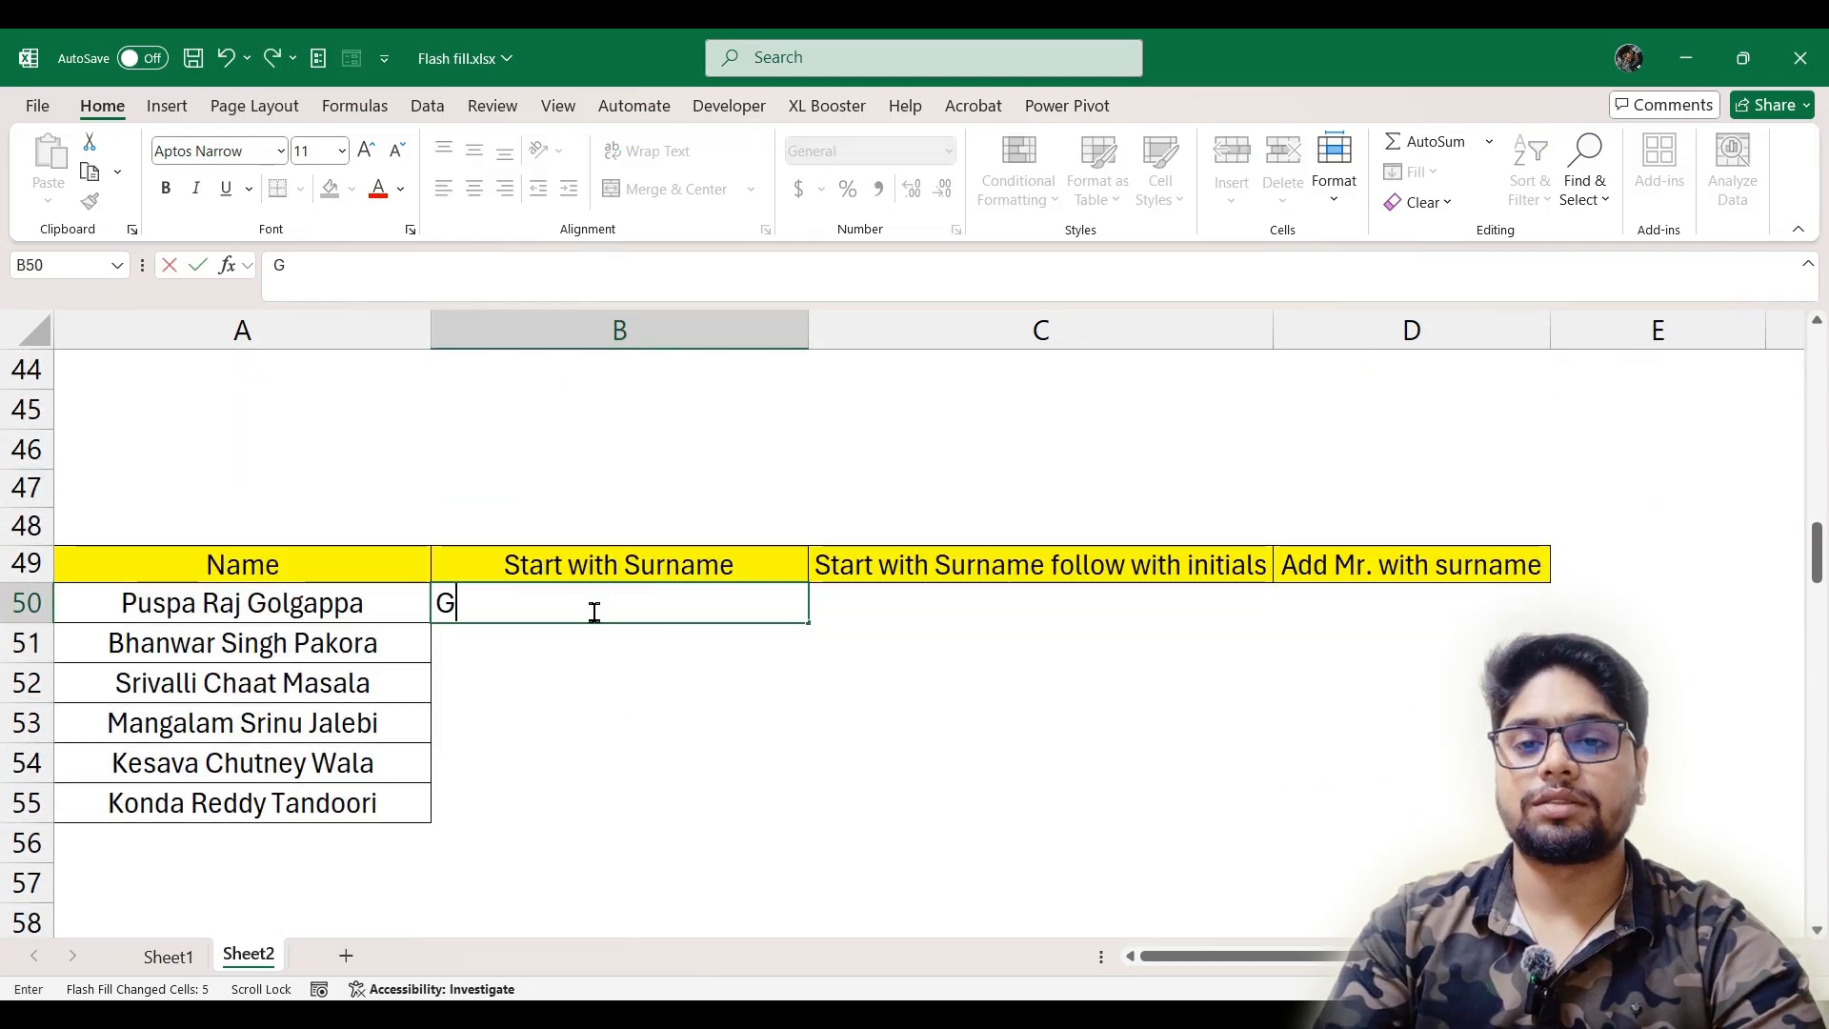
{"action": "type", "text": "olga"}
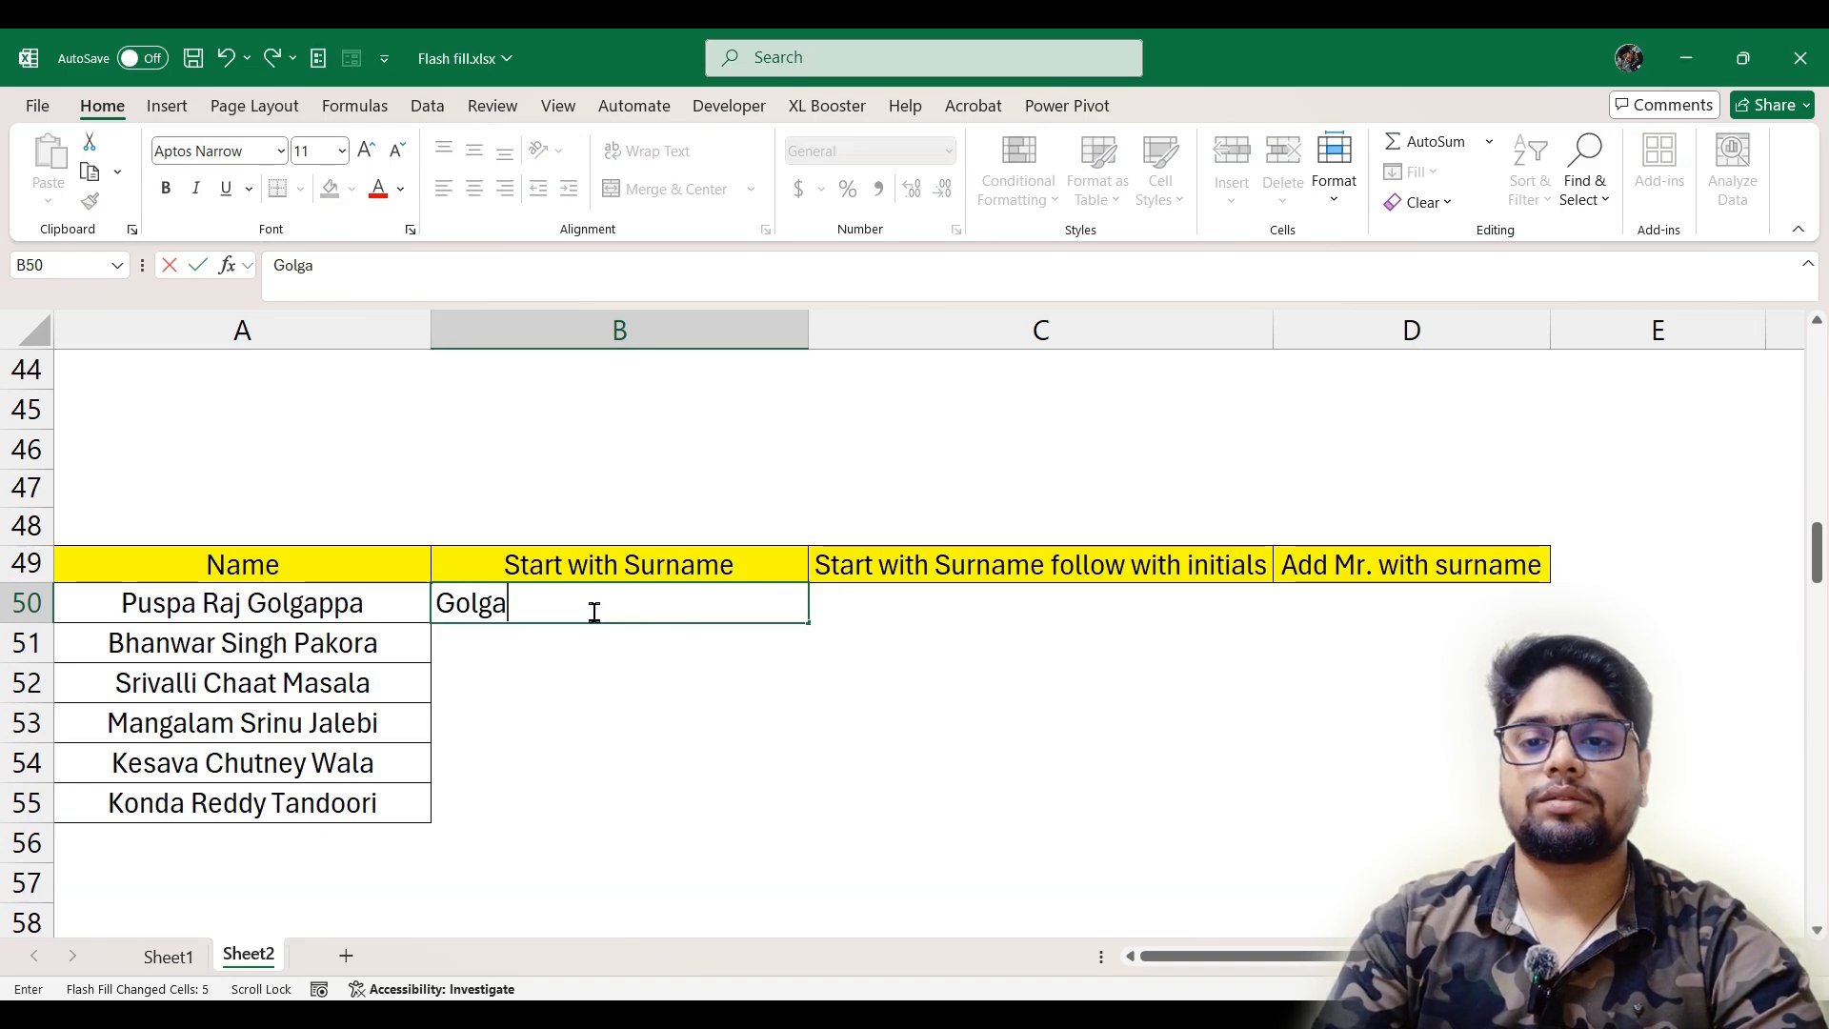
{"action": "type", "text": "ppa"}
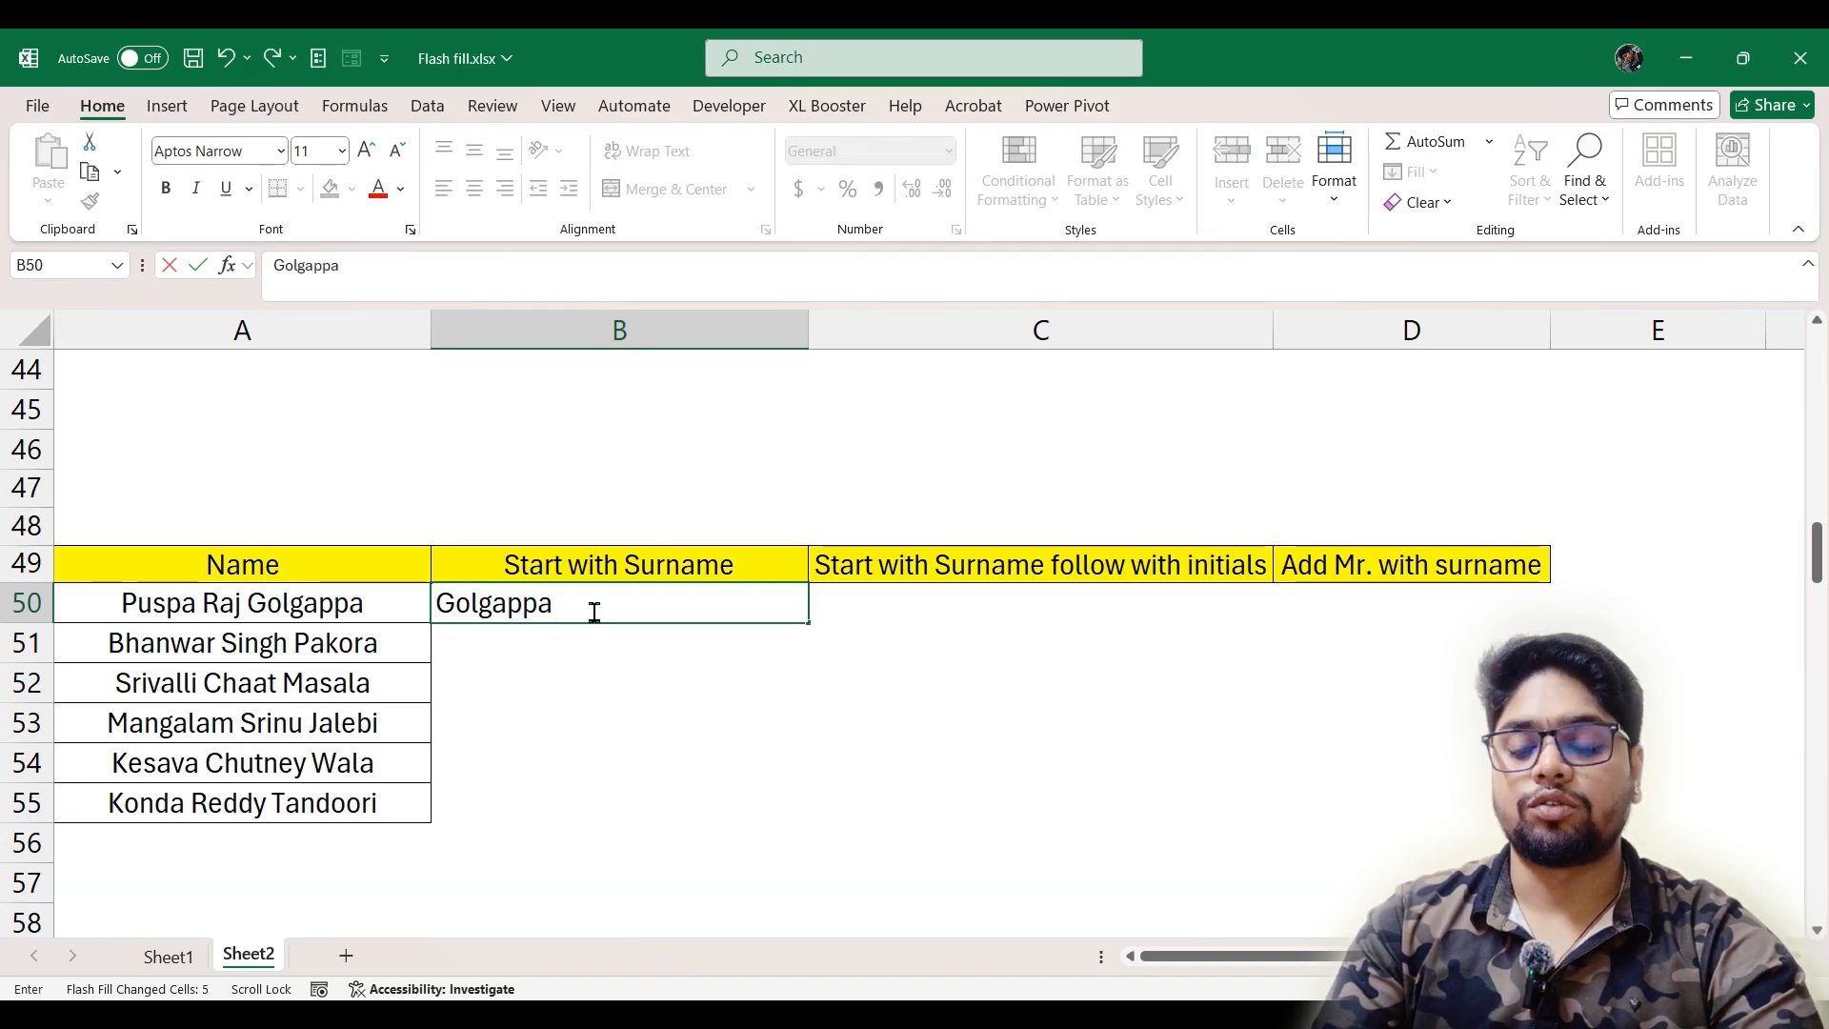
{"action": "type", "text": " R"}
{"action": "key", "text": "BackSpace"}
{"action": "type", "text": "P"}
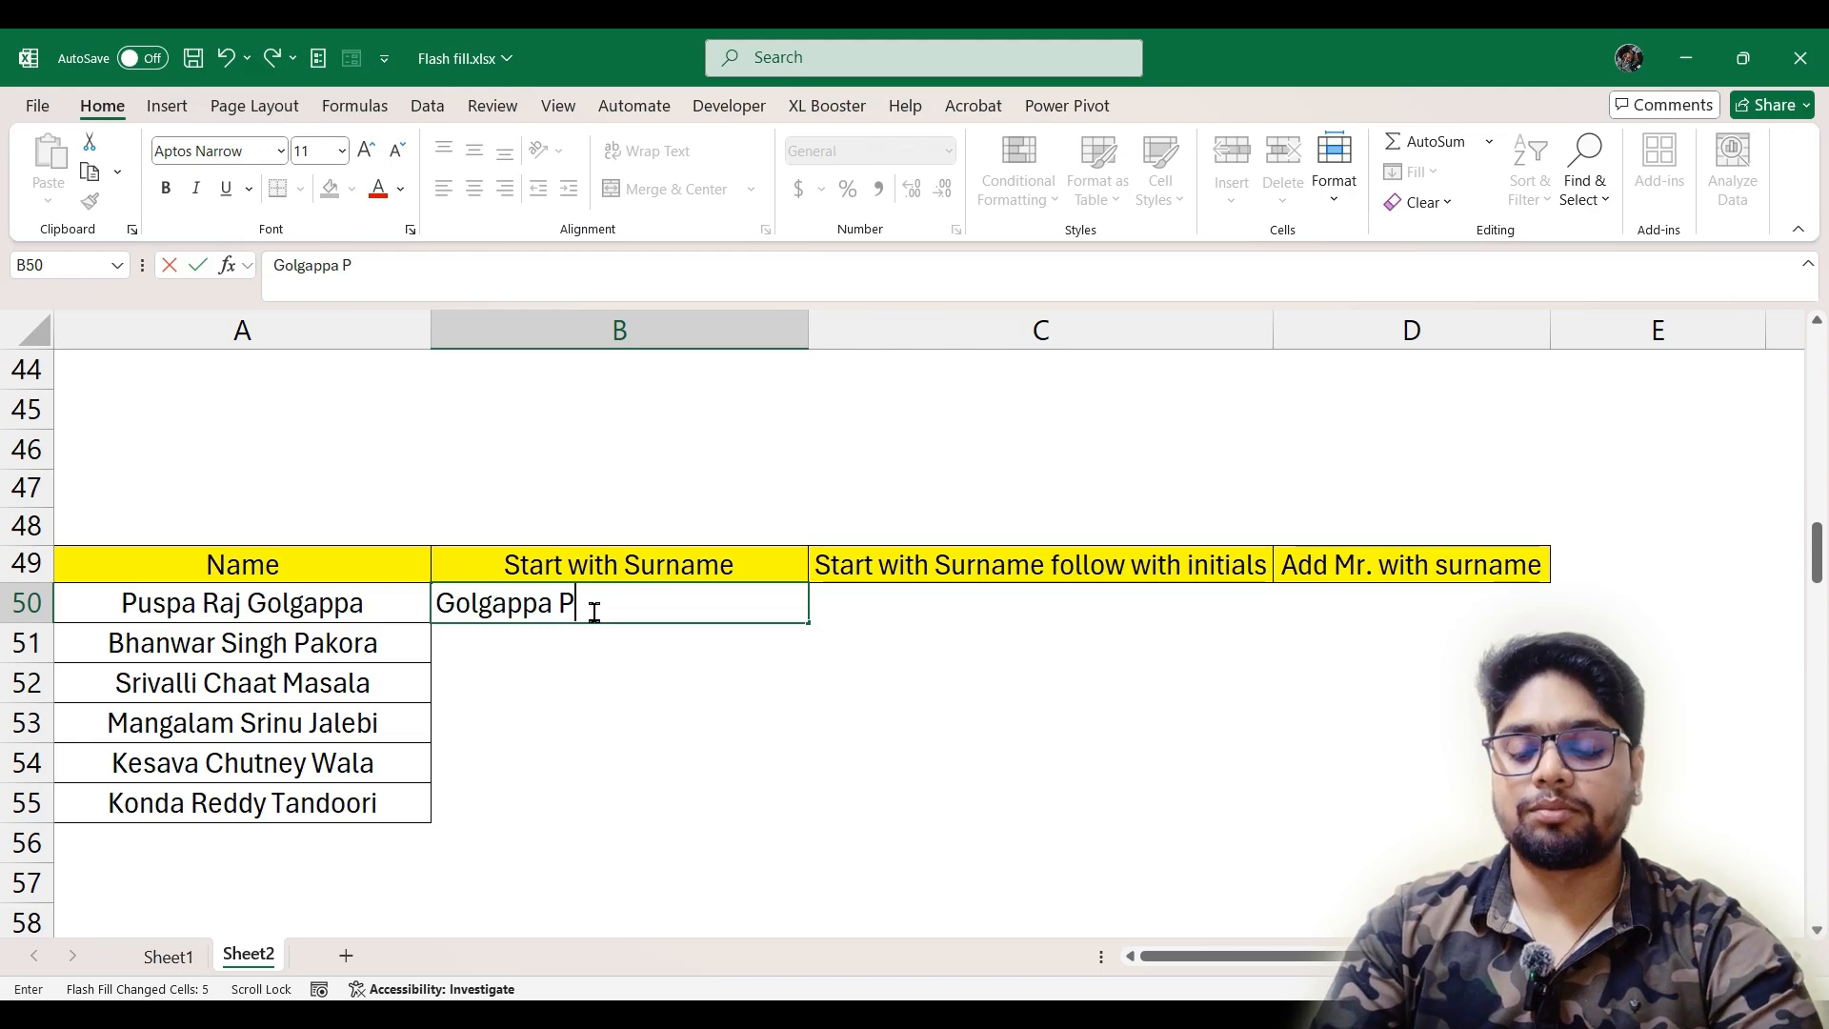
{"action": "type", "text": "us"}
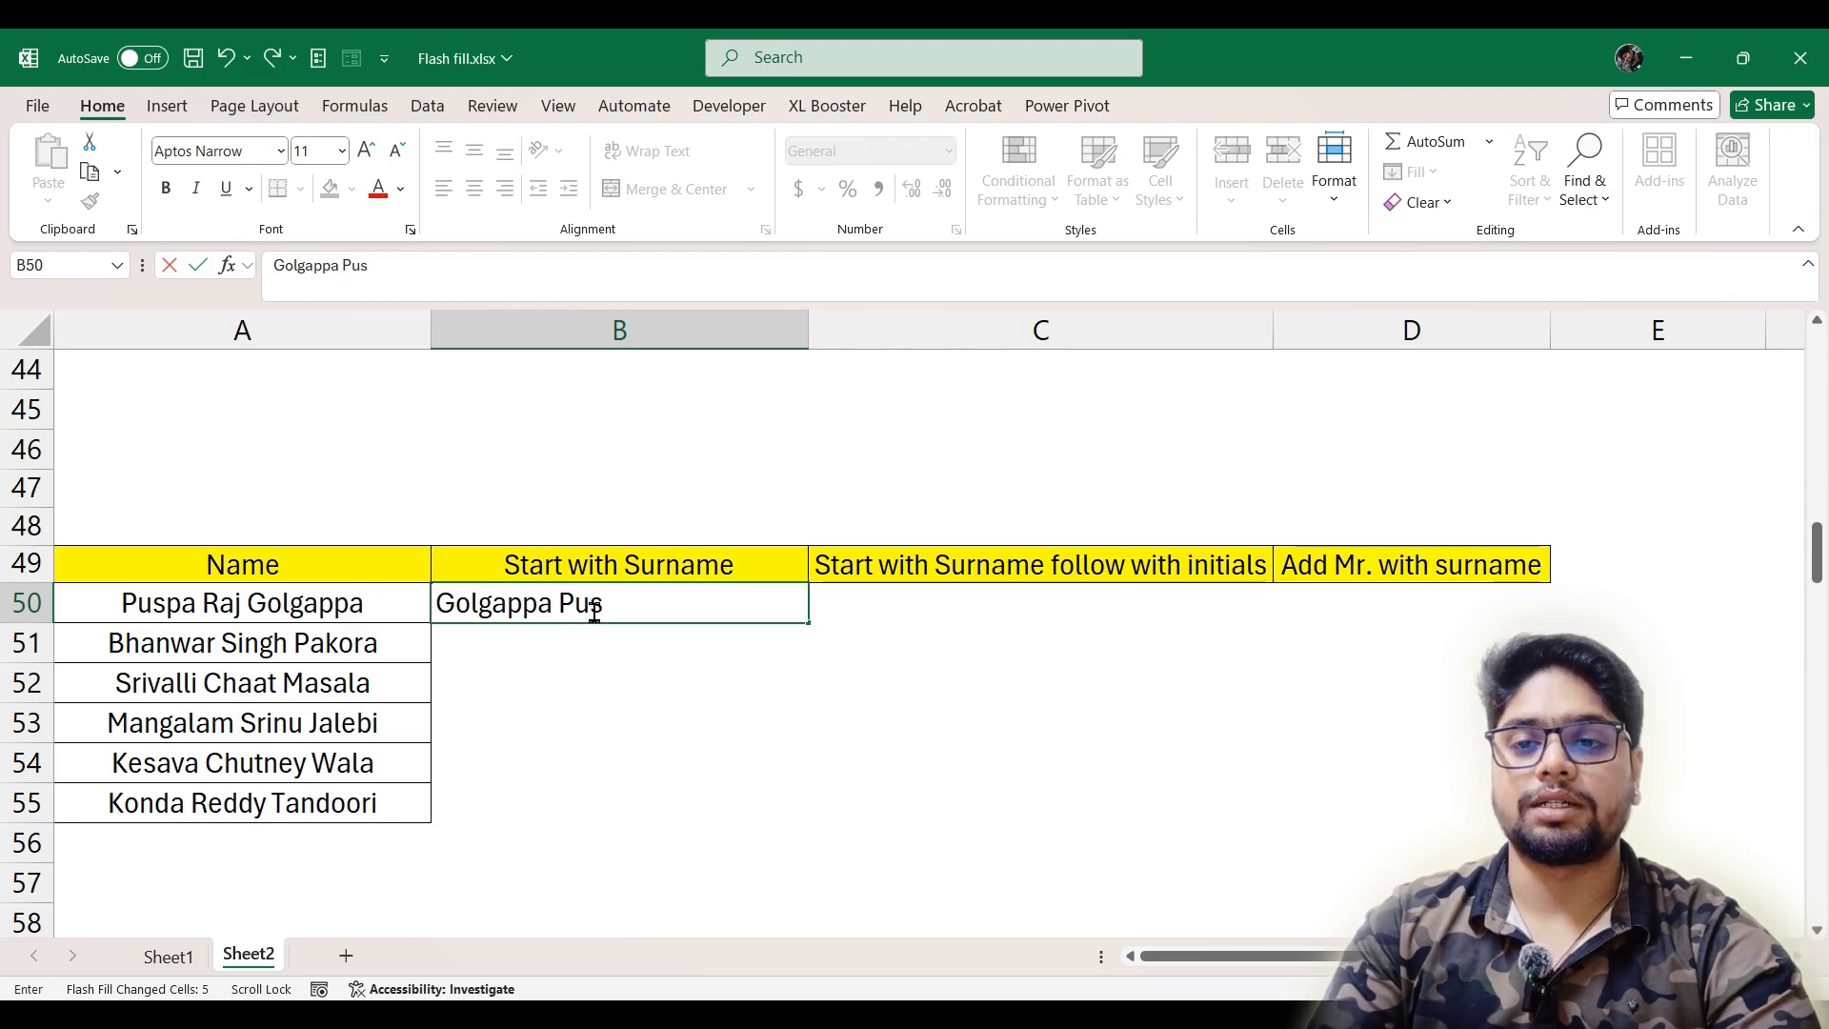
{"action": "type", "text": "pa"}
{"action": "type", "text": " Raj"}
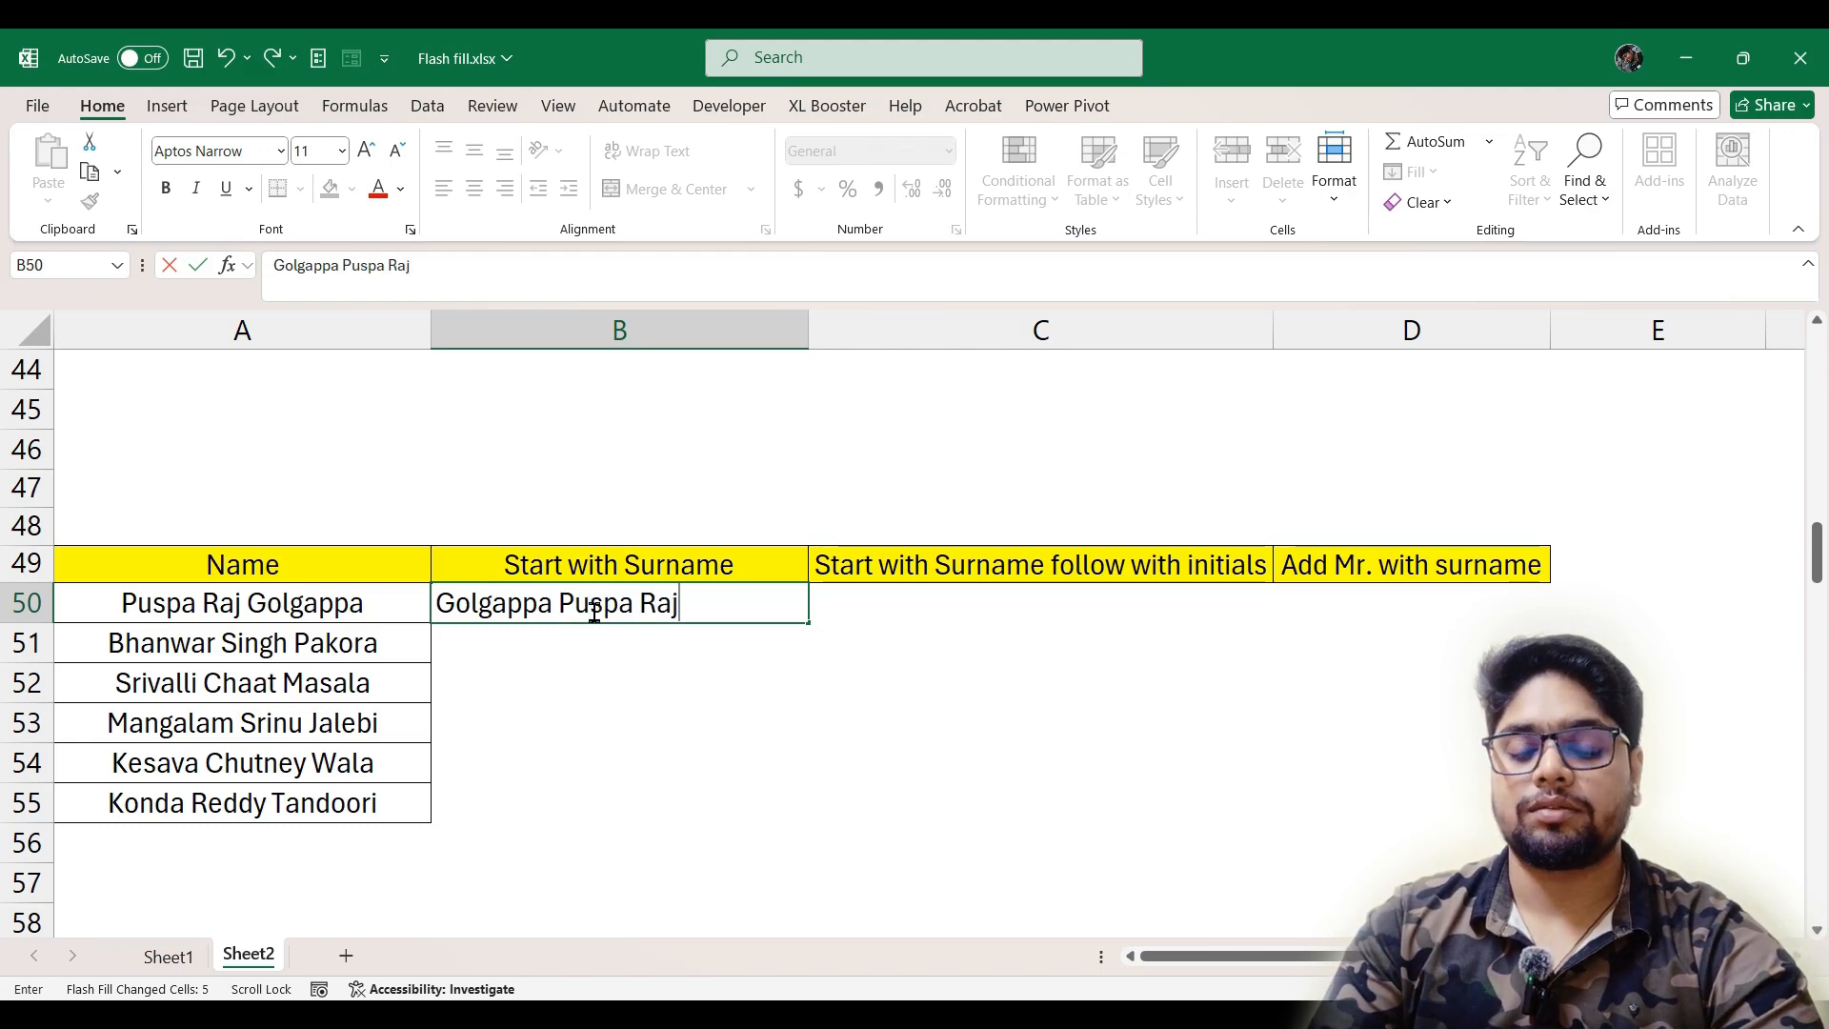
{"action": "key", "text": "Return"}
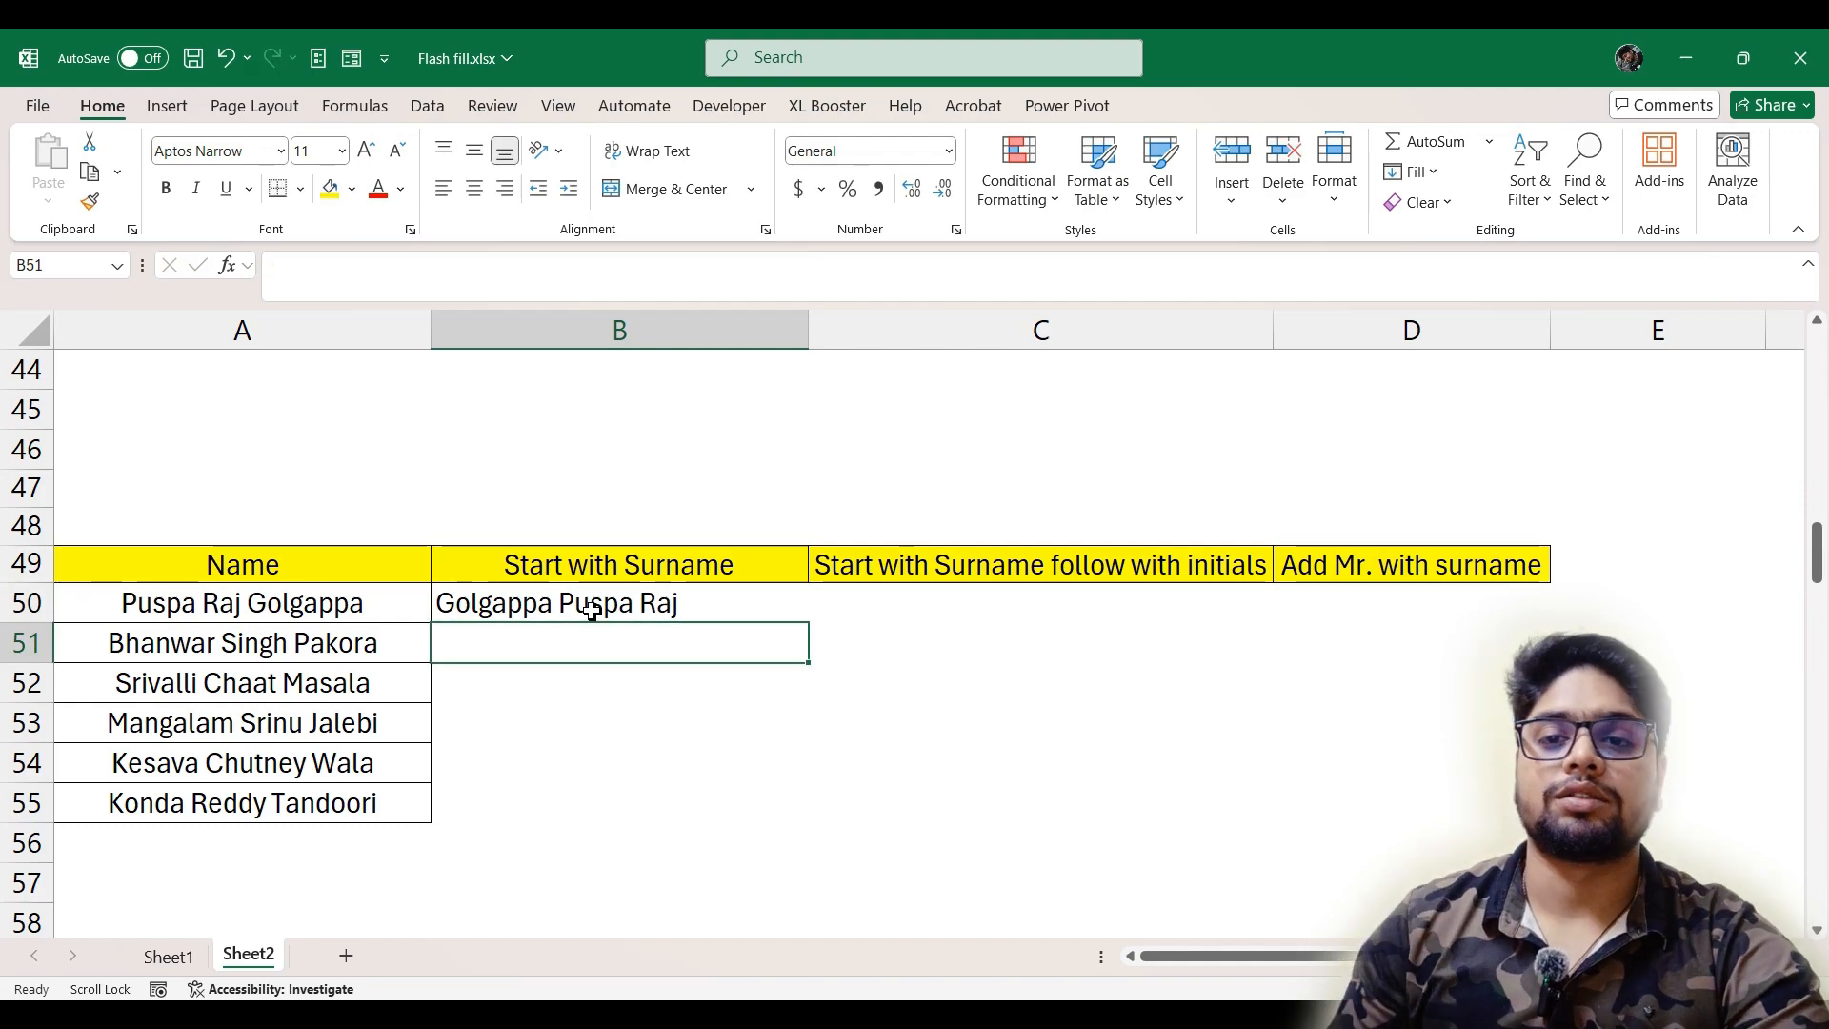
{"action": "key", "text": "ctrl+e"}
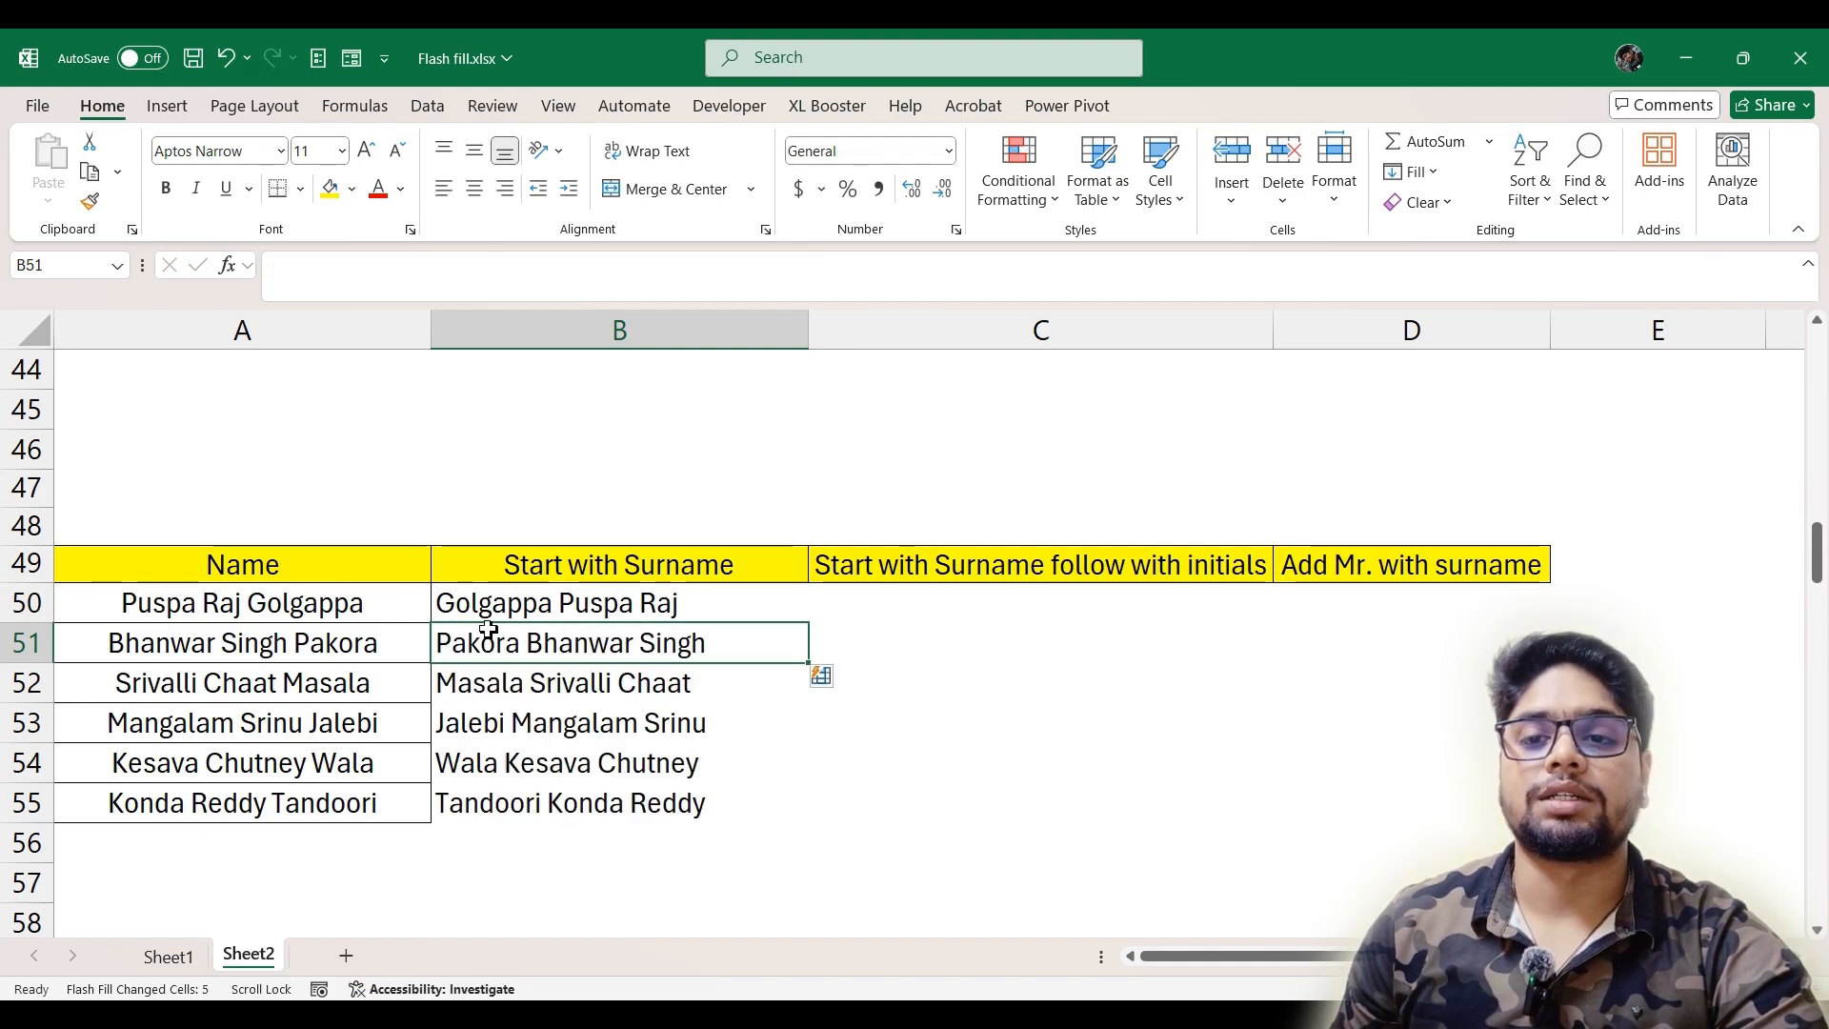
Enter the A50 surname followed by the first and middle initials, separated by spaces, in C50
{"action": "left_click", "coordinate": [889, 603]}
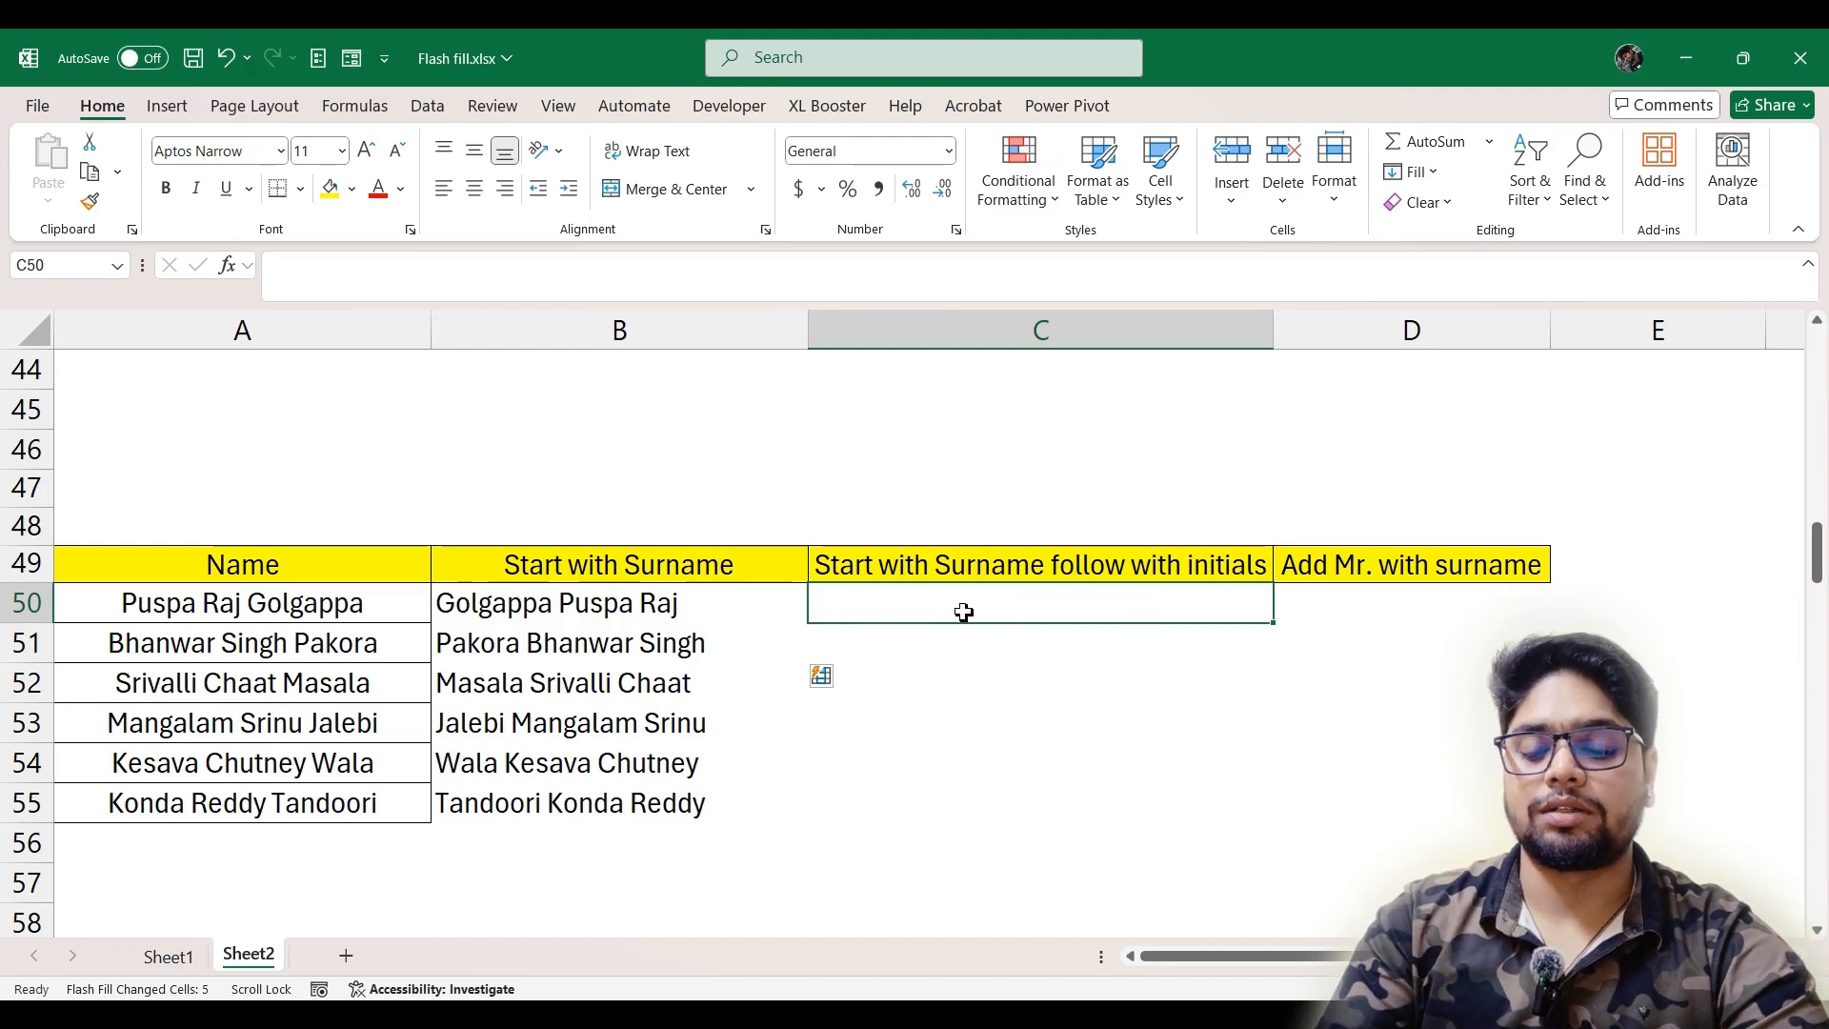
{"action": "type", "text": "Golgappa"}
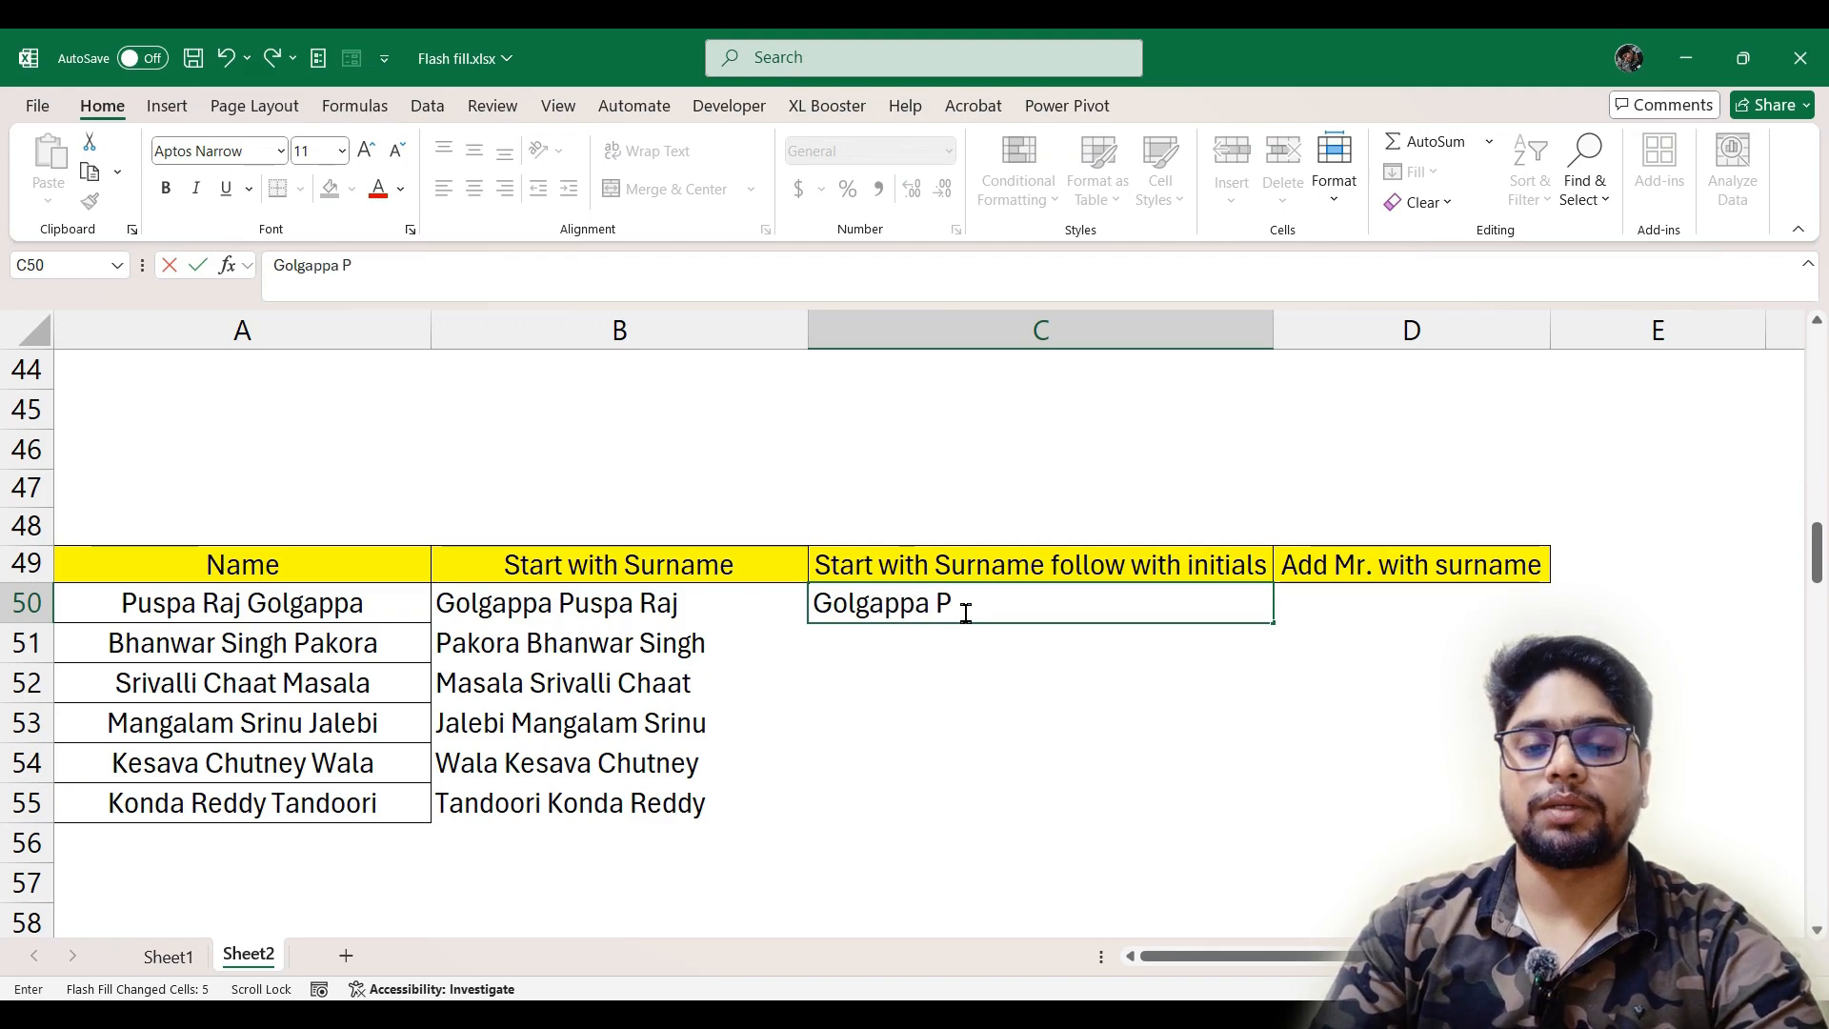
{"action": "type", "text": " P R"}
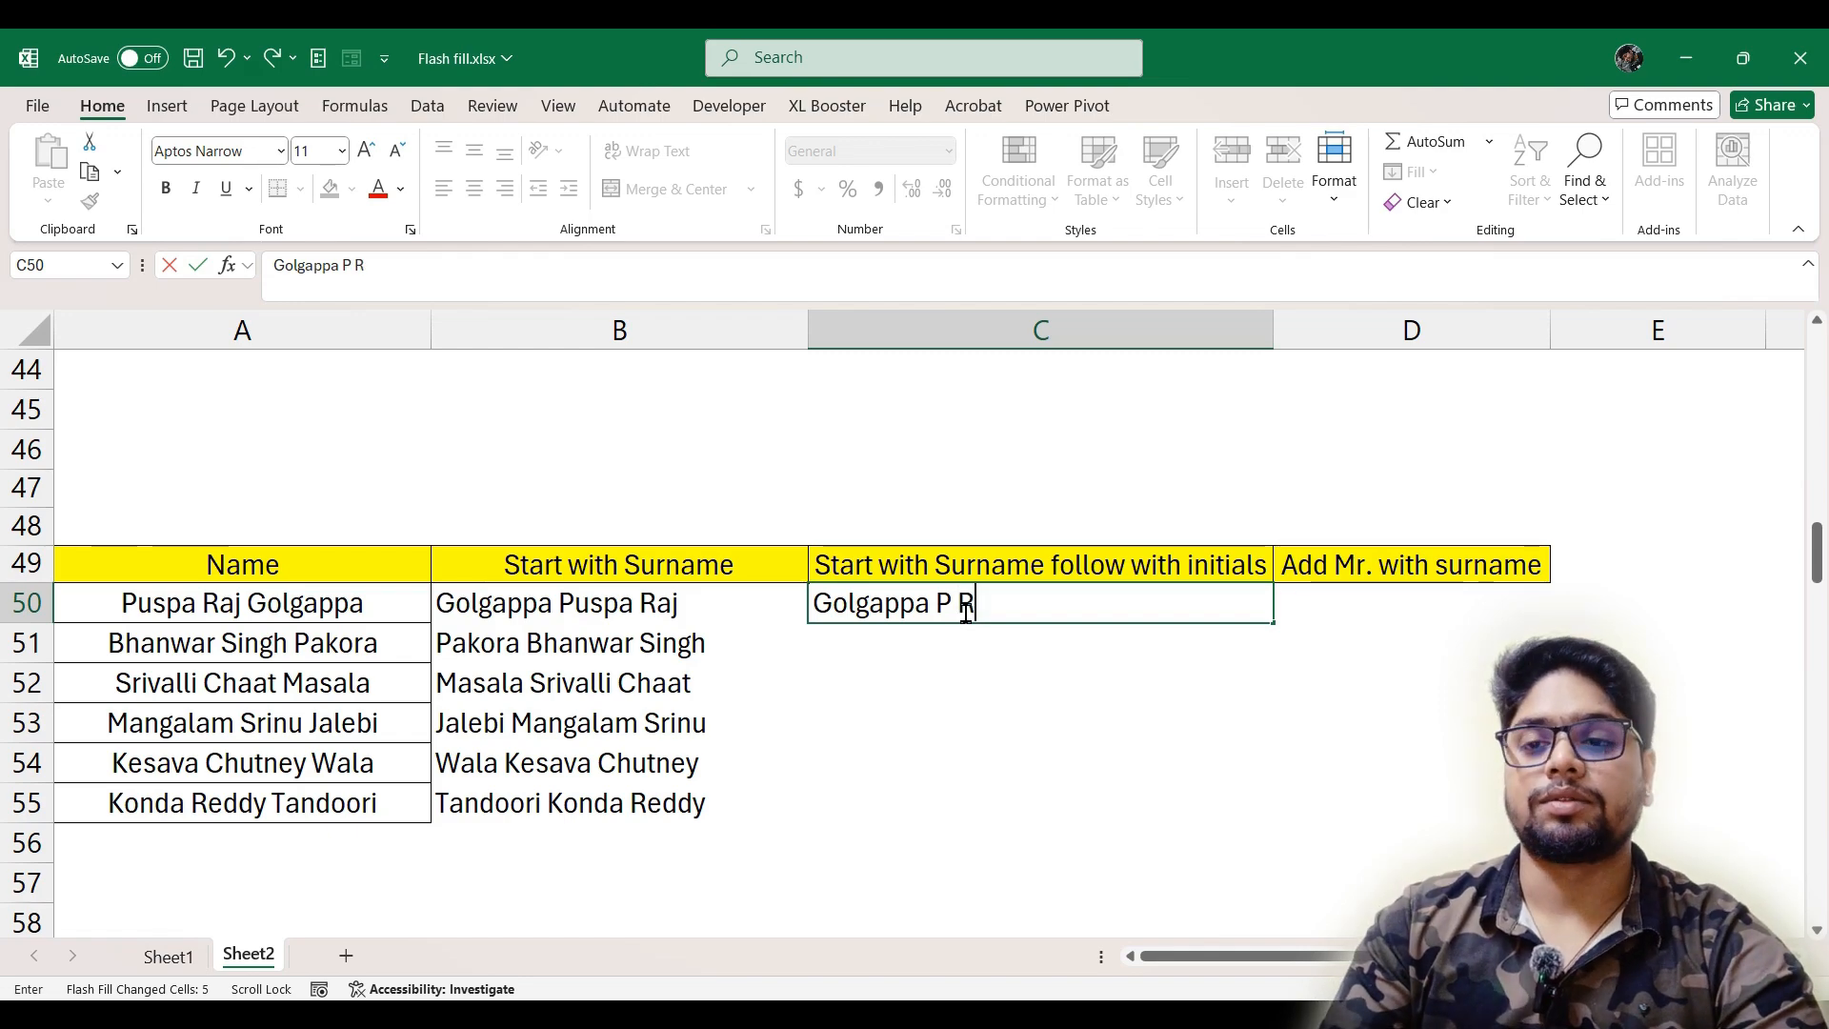
{"action": "key", "text": "Return"}
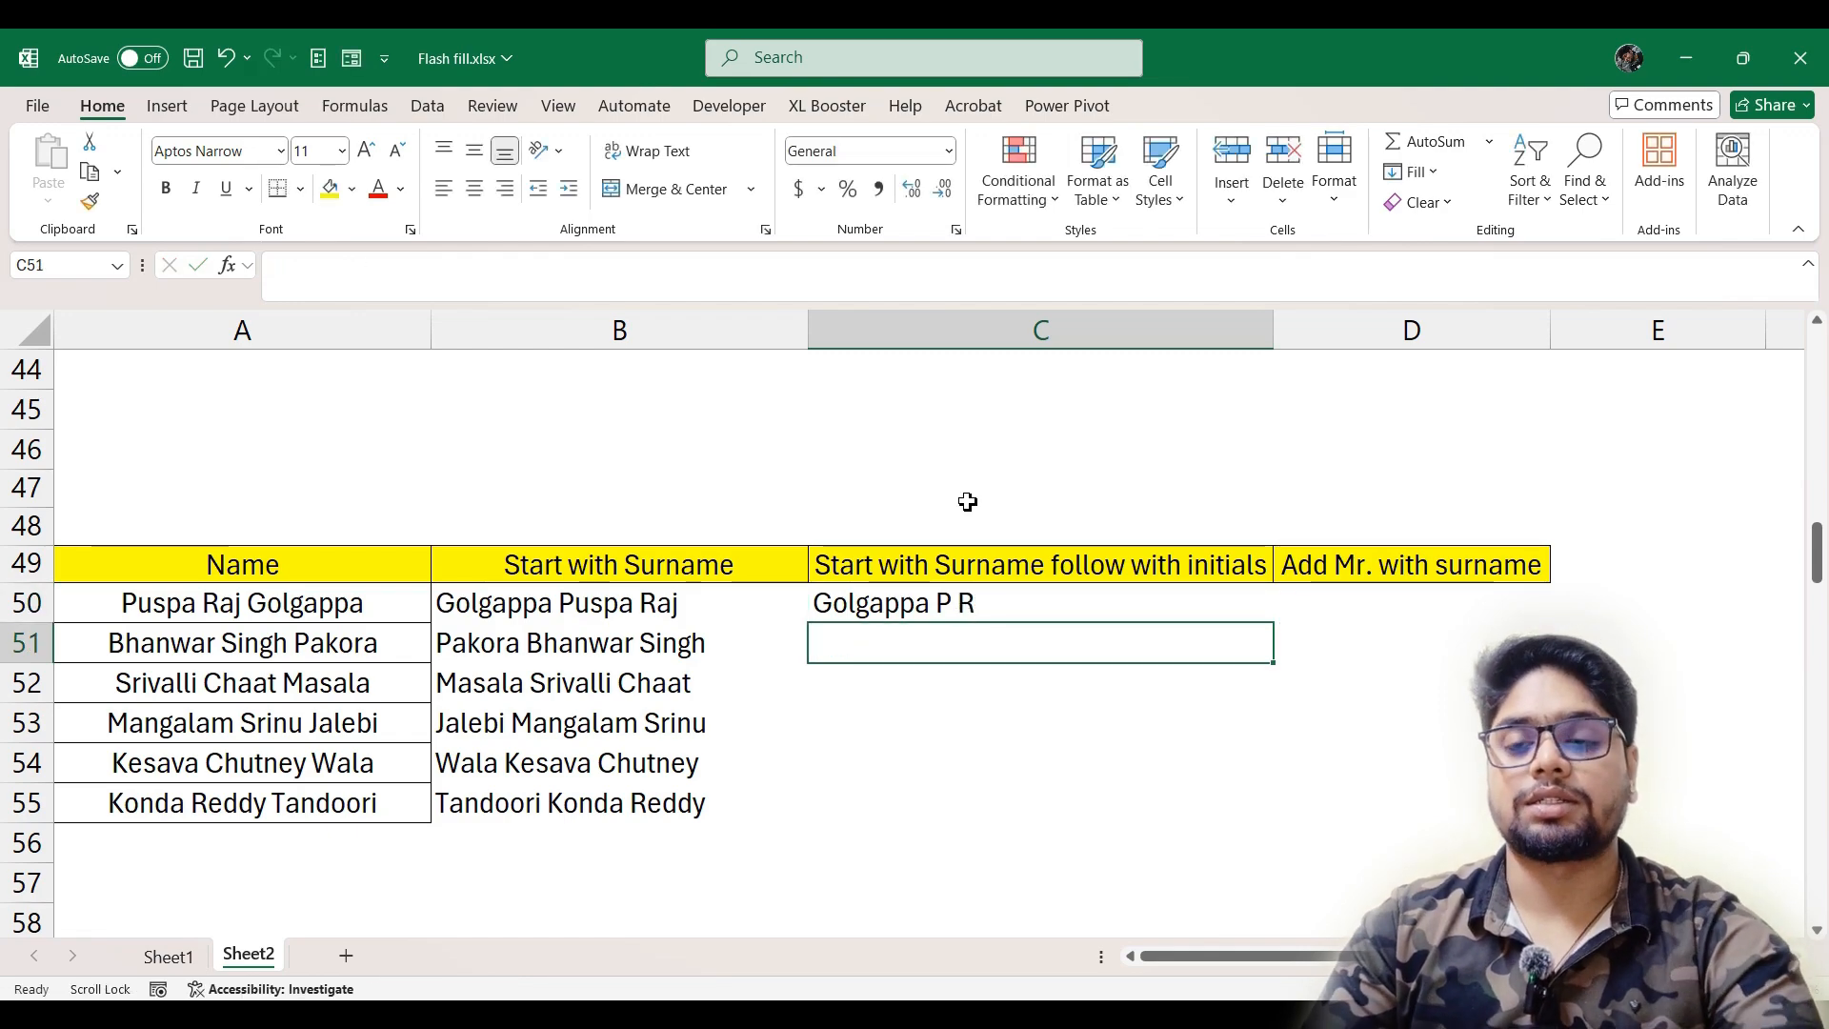
Flash Fill the rest of the Start with Surname follow with initials column from C51
{"action": "key", "text": "ctrl+e"}
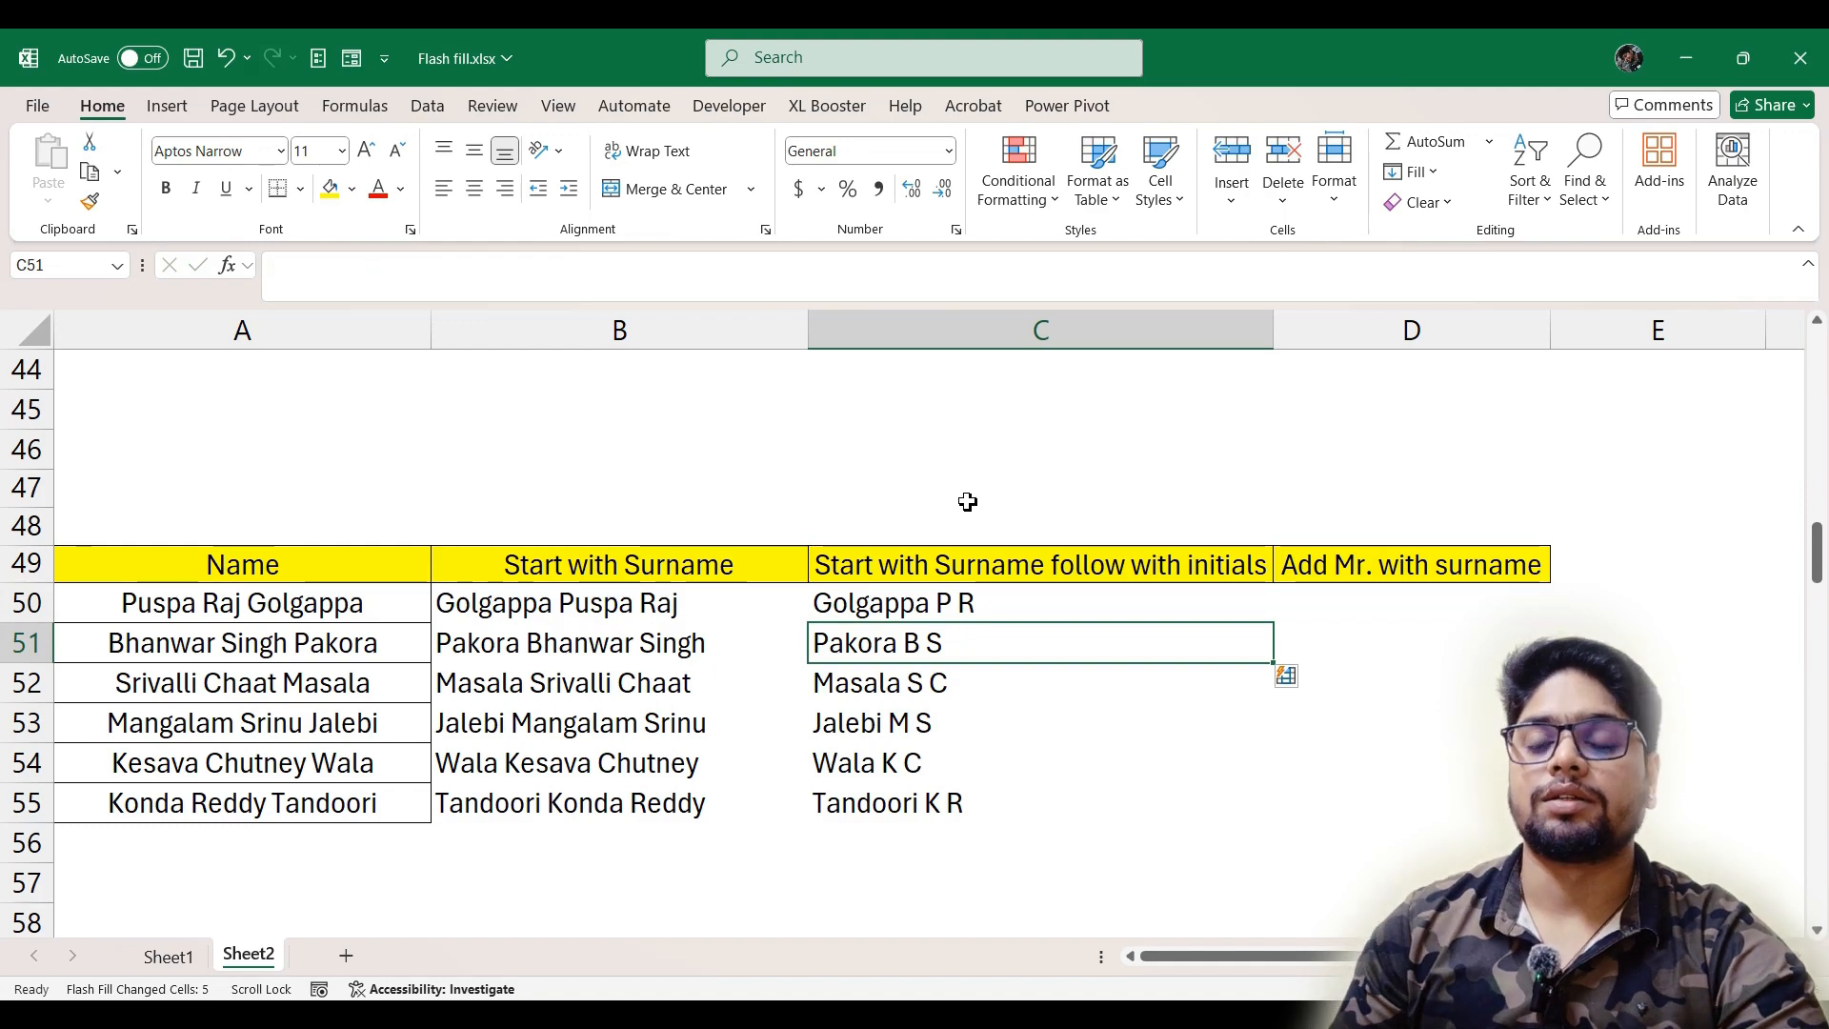
Enter "Mr." followed by the A51 first name in D51 and Flash Fill the rest of the Add Mr. with surname column from D52
{"action": "key", "text": "Right"}
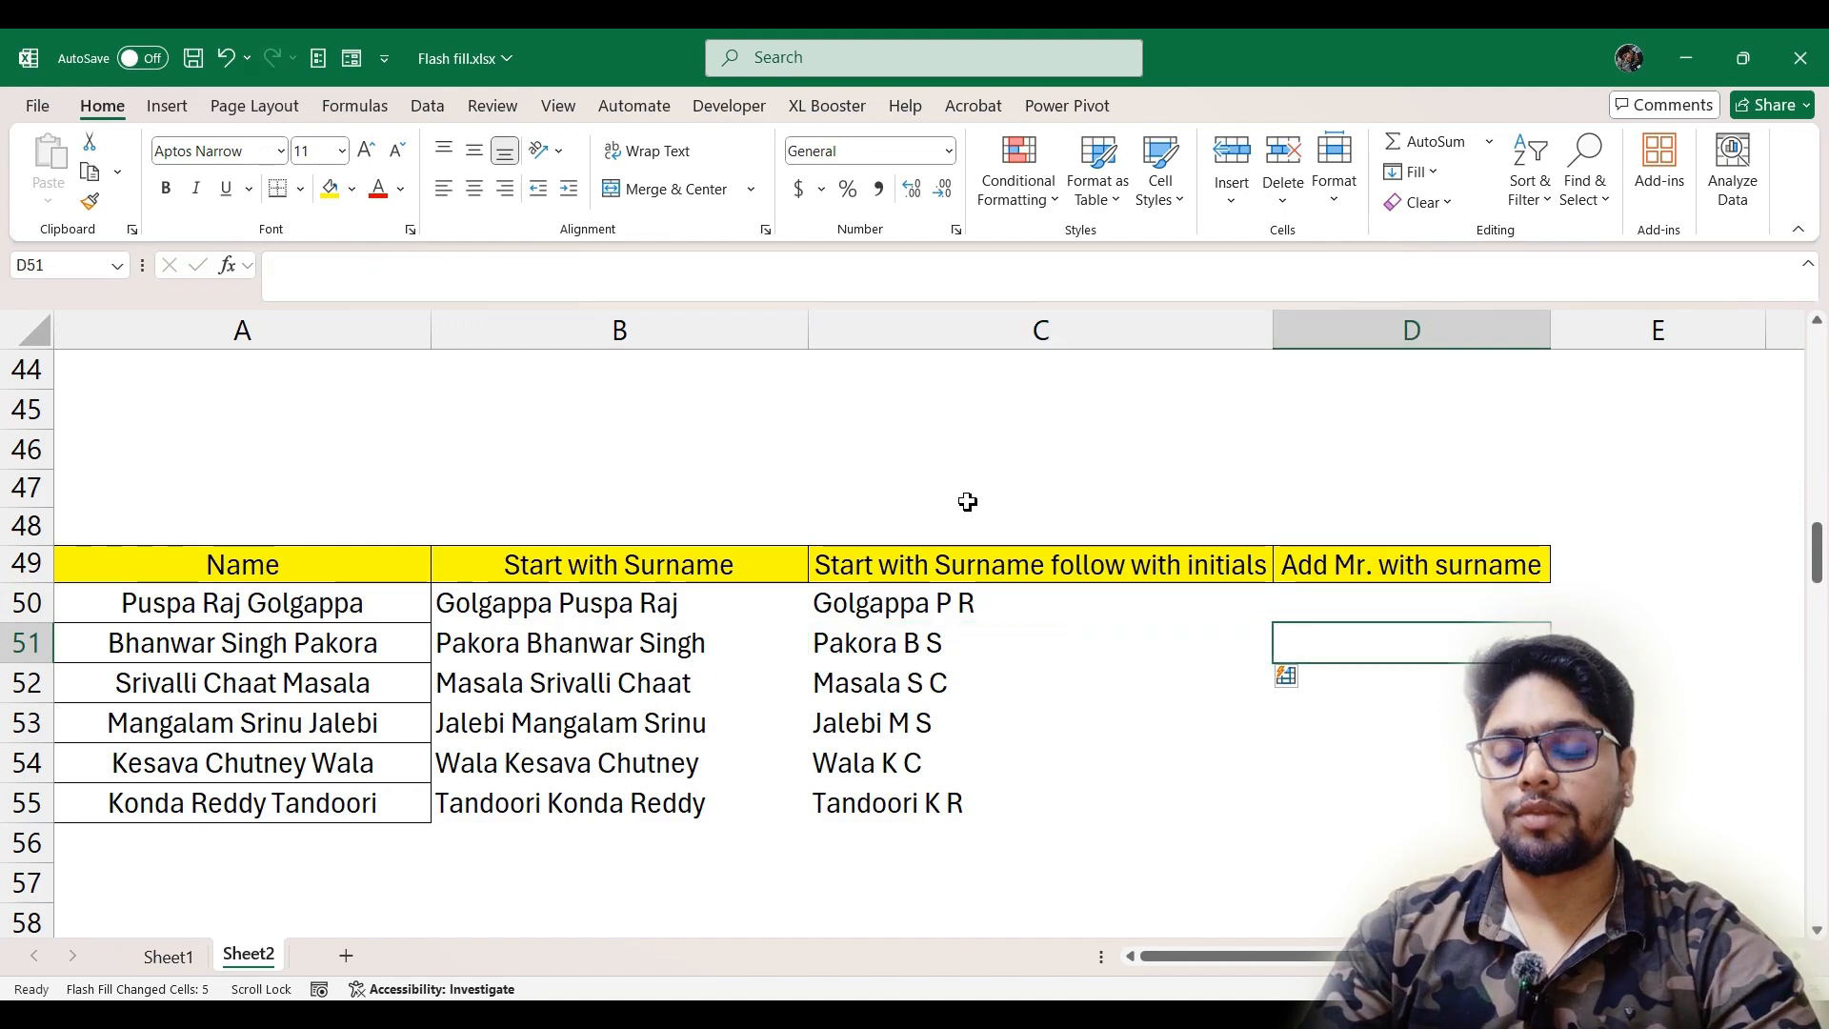
{"action": "type", "text": "MR"}
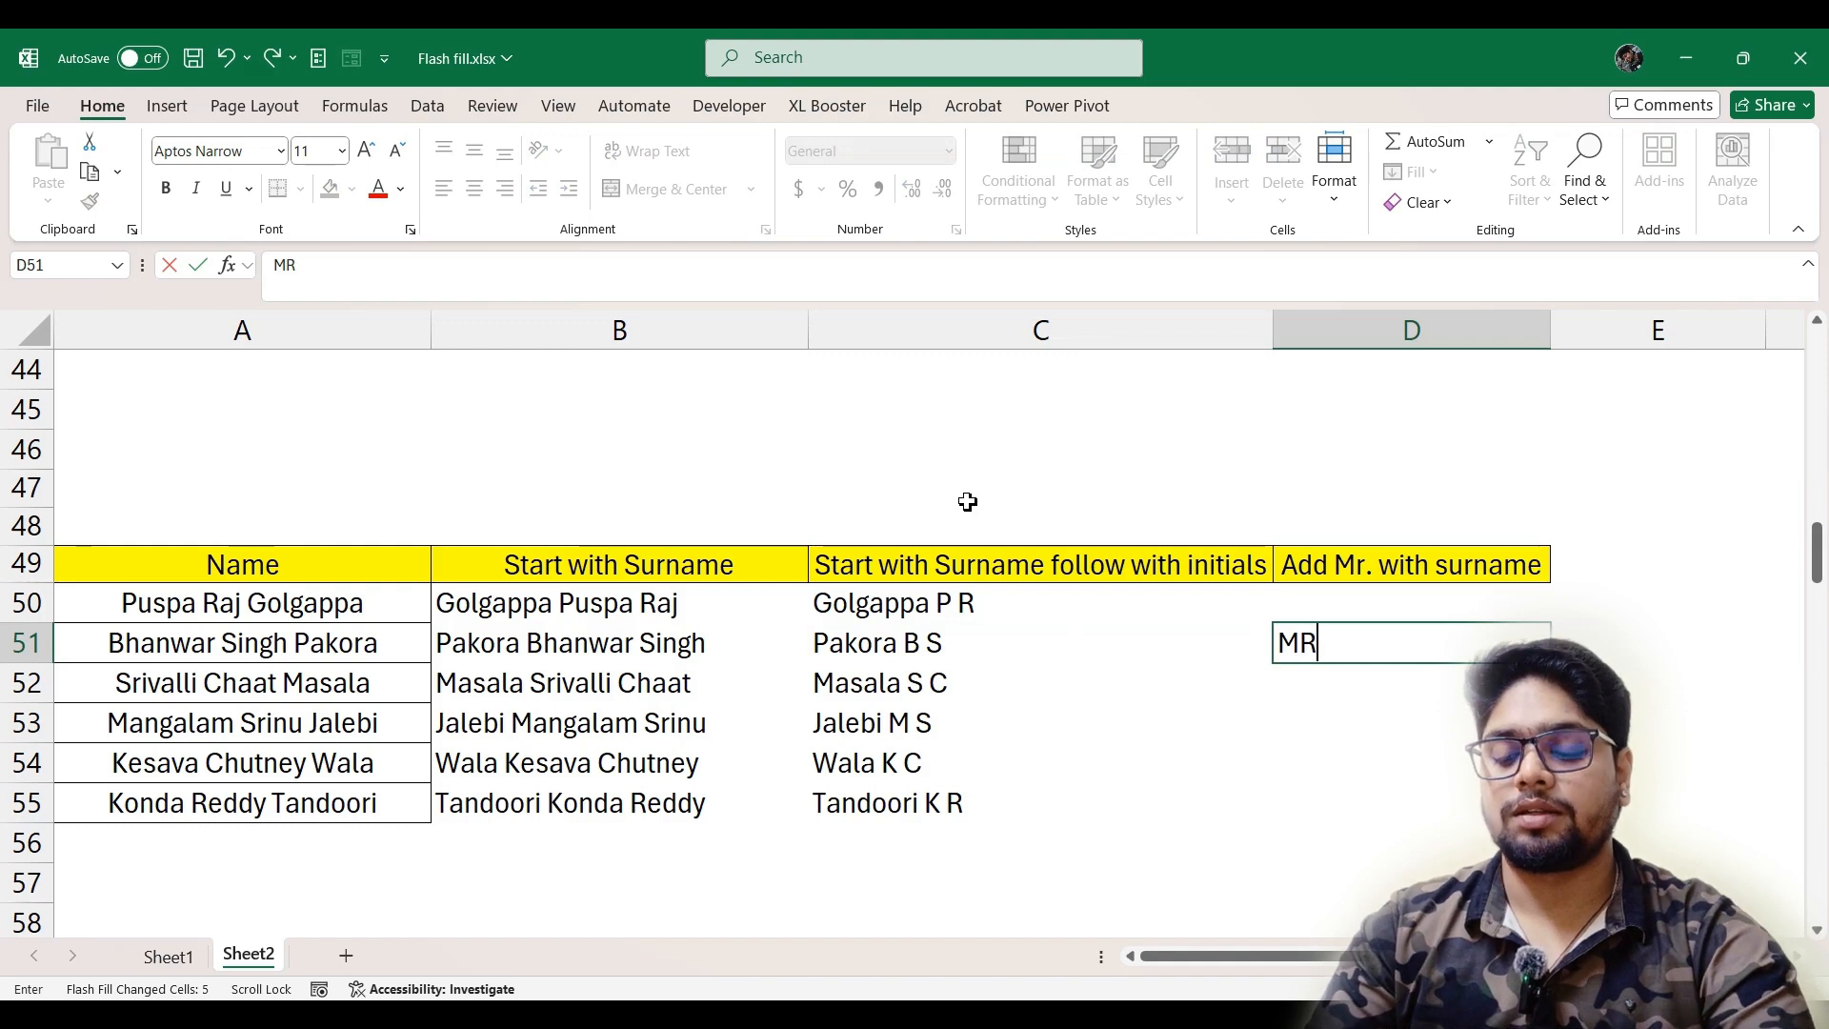
{"action": "key", "text": "BackSpace"}
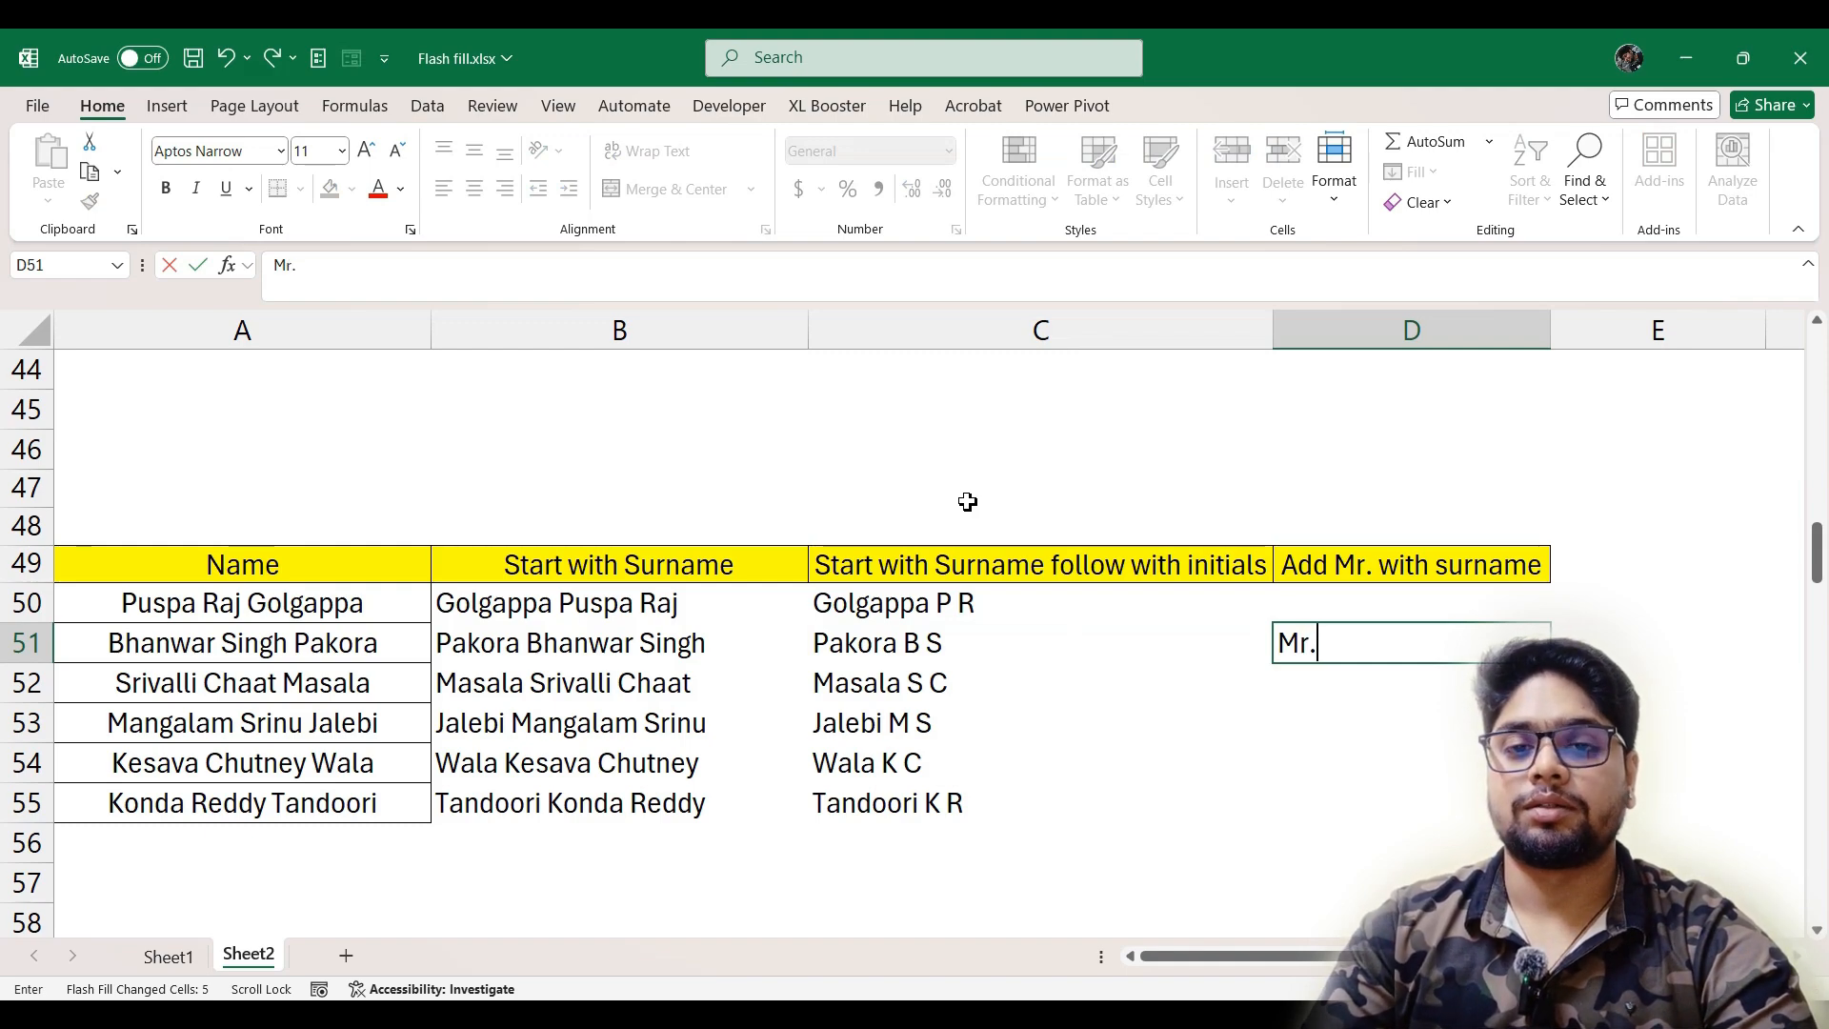
{"action": "type", "text": "r. Bhanwar"}
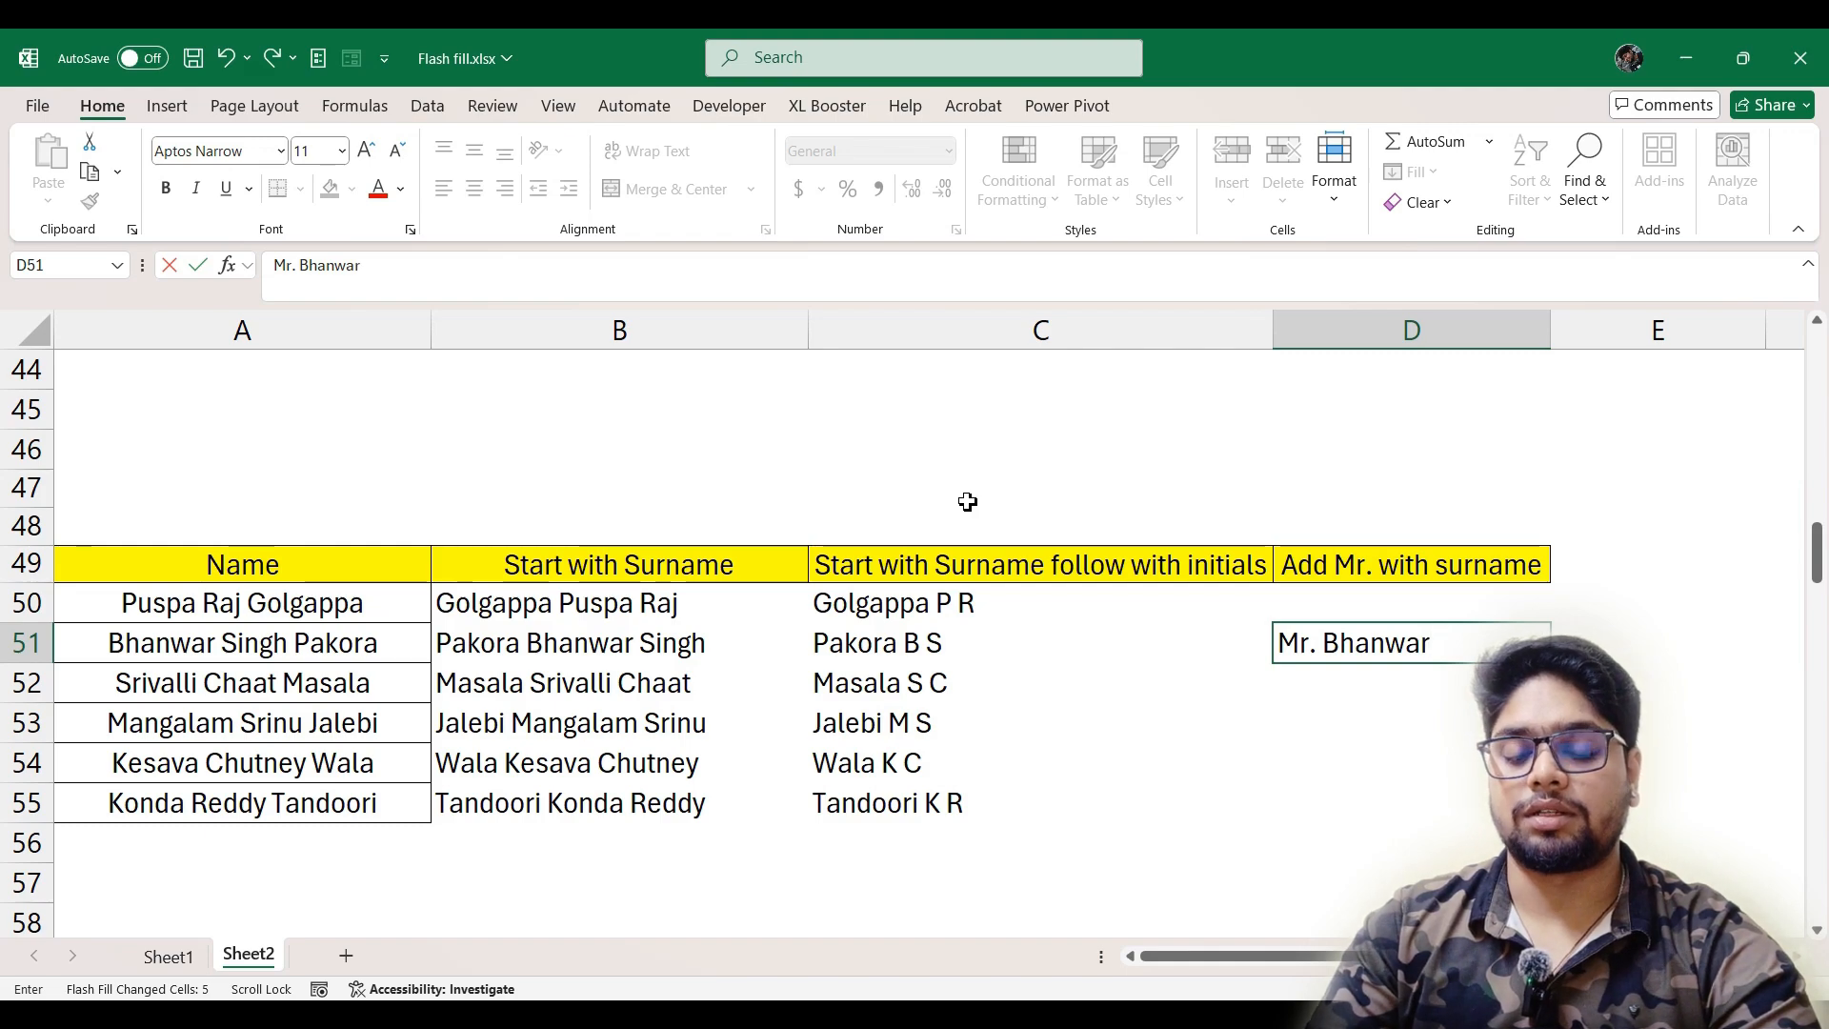
{"action": "key", "text": "Return"}
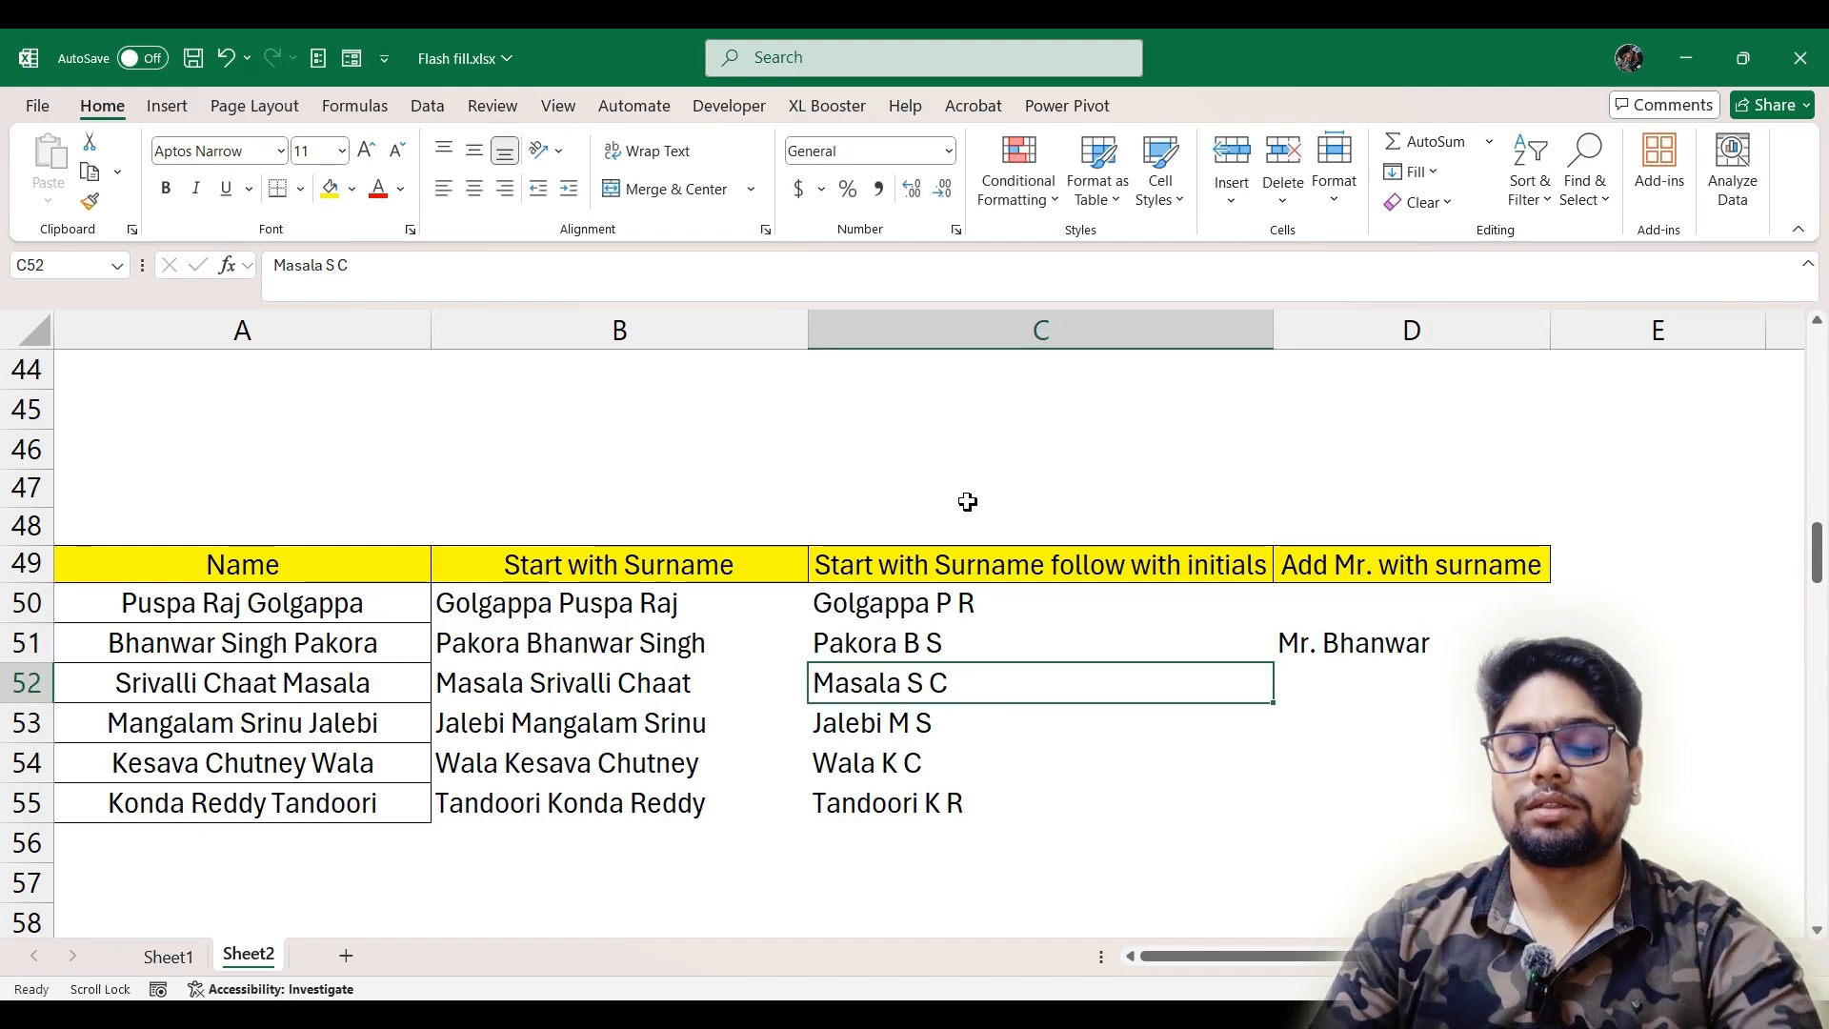
{"action": "key", "text": "Right"}
{"action": "key", "text": "ctrl+e"}
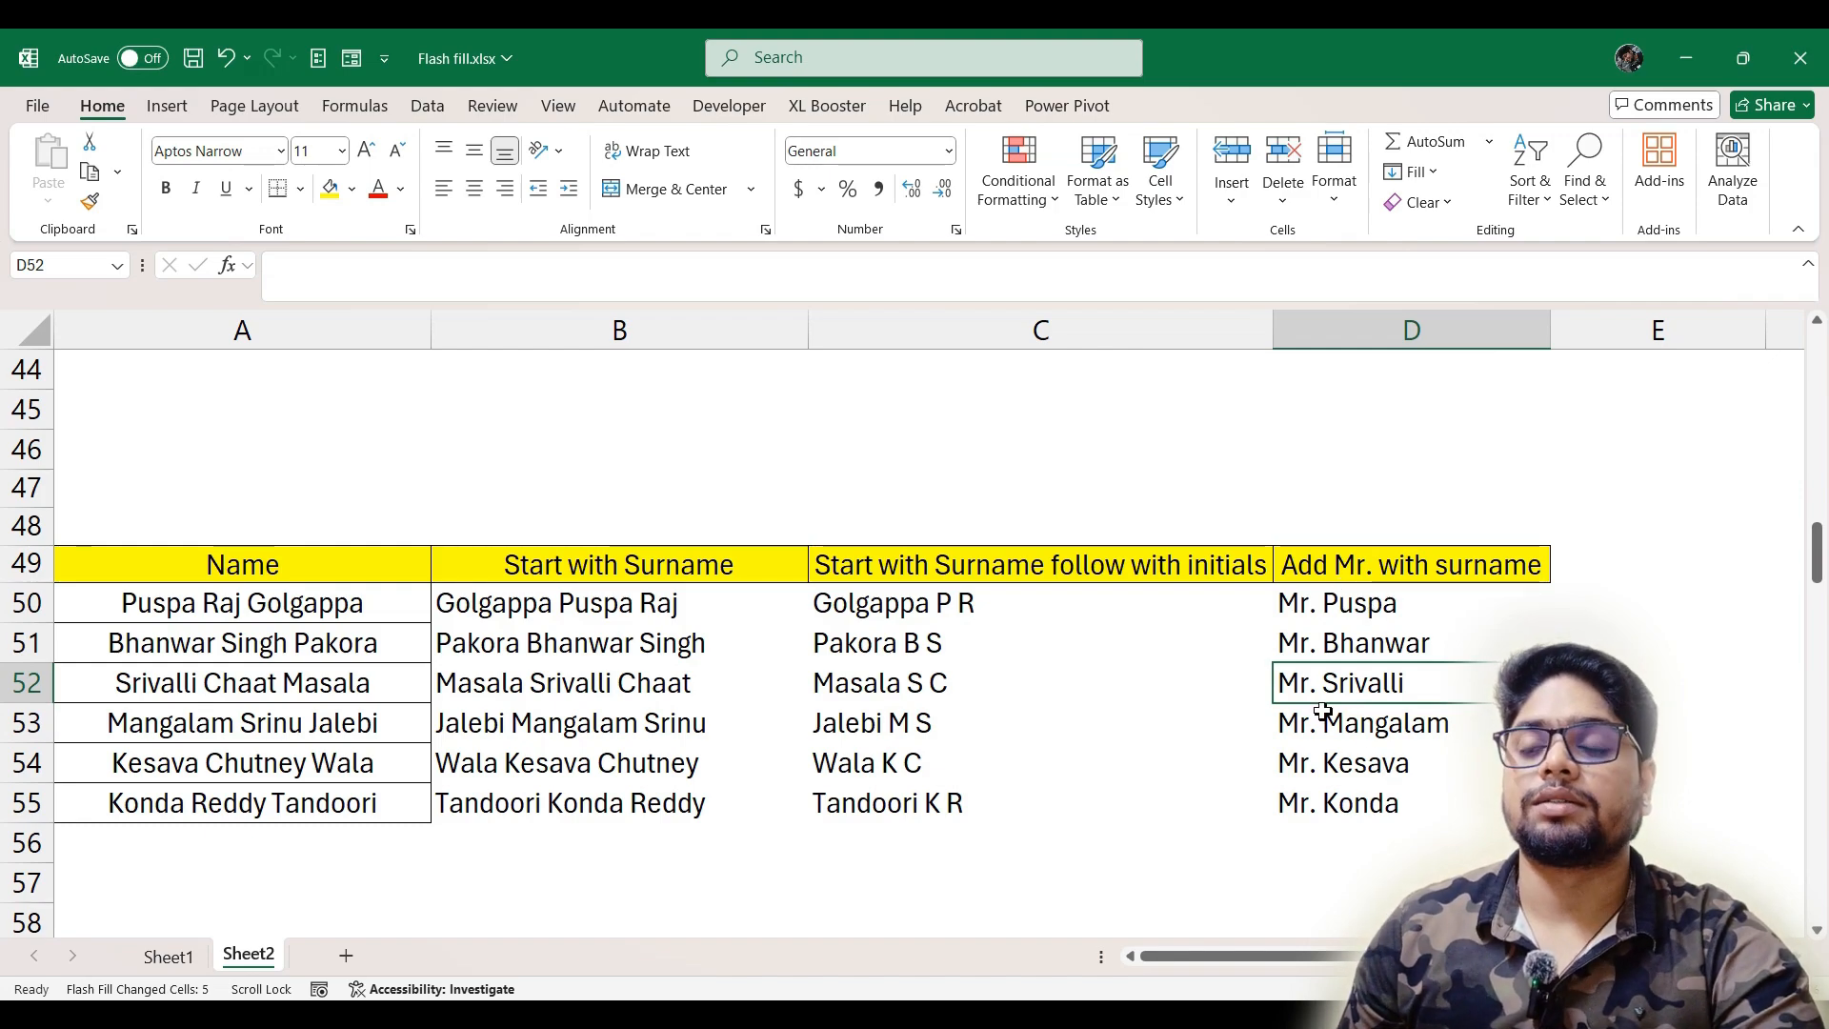
Replace the first name in D50 with the A50 surname, keeping "Mr." in front of it
{"action": "double_click", "coordinate": [1446, 617]}
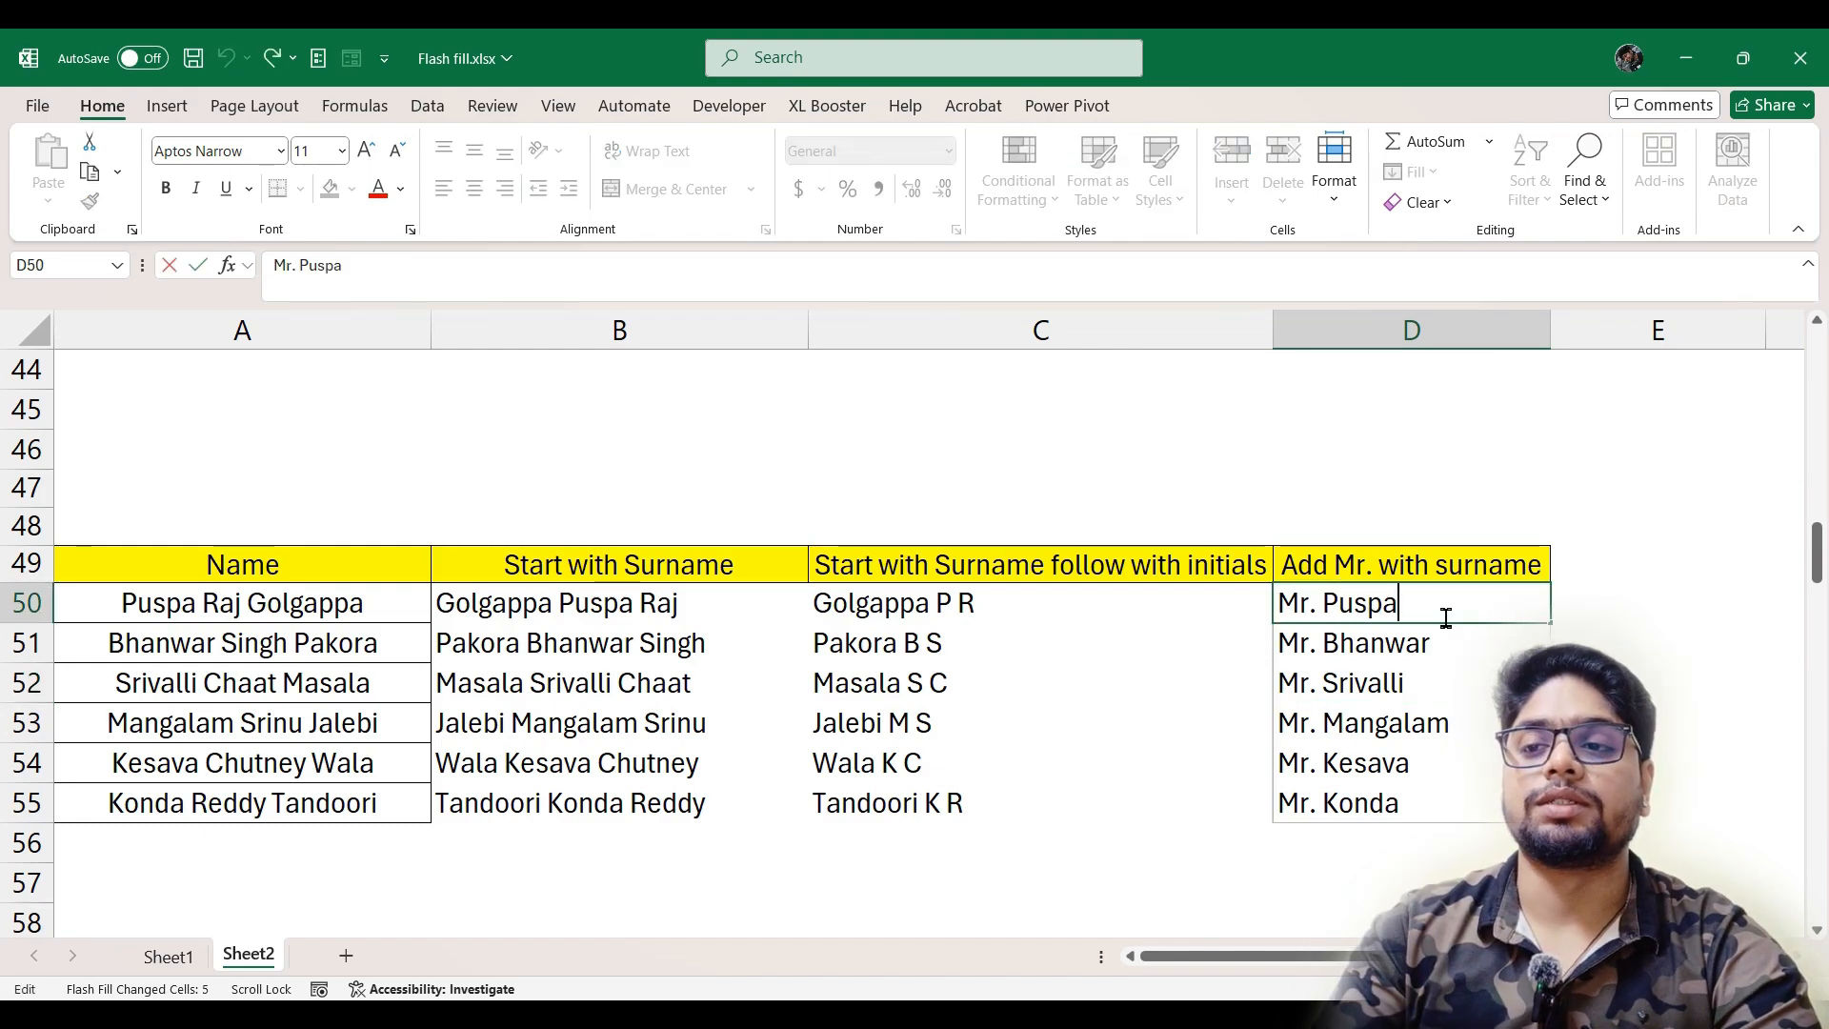
{"action": "key", "text": "BackSpace"}
{"action": "key", "text": "BackSpace"}
{"action": "key", "text": "BackSpace"}
{"action": "key", "text": "BackSpace"}
{"action": "key", "text": "BackSpace"}
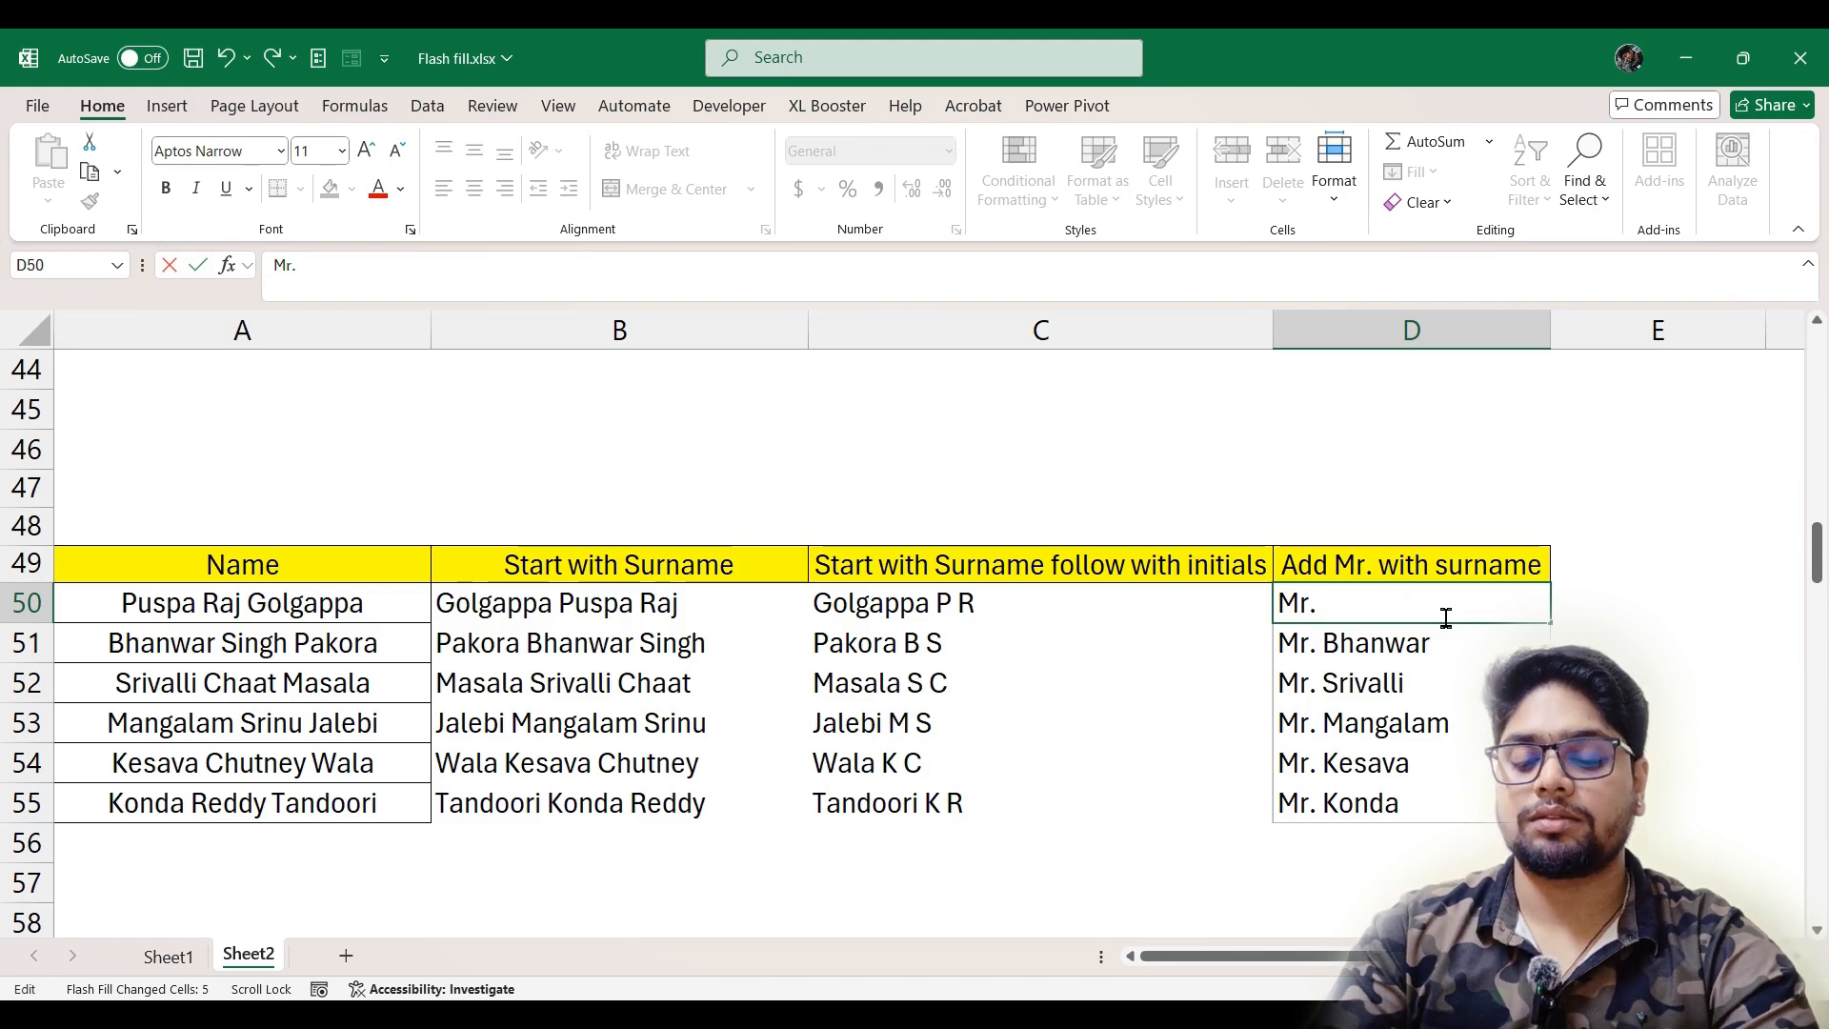
{"action": "type", "text": "Golgapp"}
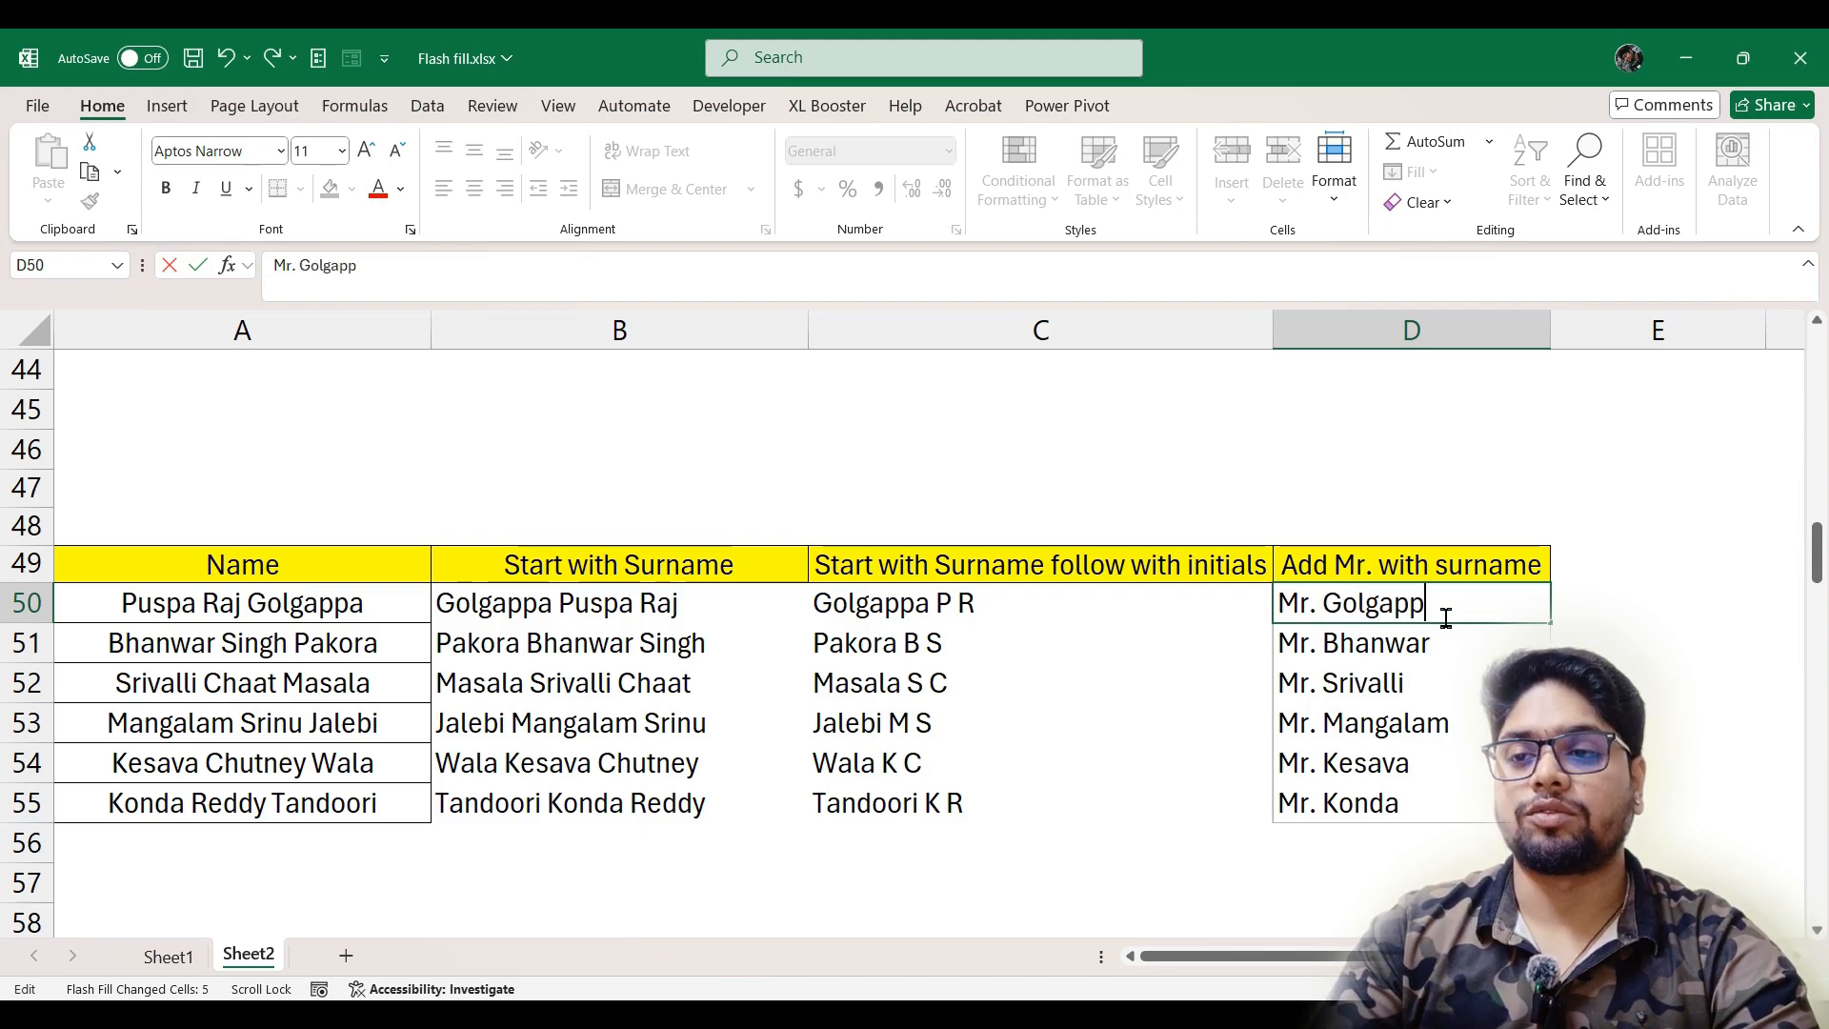
{"action": "type", "text": "a"}
{"action": "key", "text": "Return"}
Try to Flash Fill the Add Mr. with surname column from D51 over its existing entries
{"action": "key", "text": "ctrl+e"}
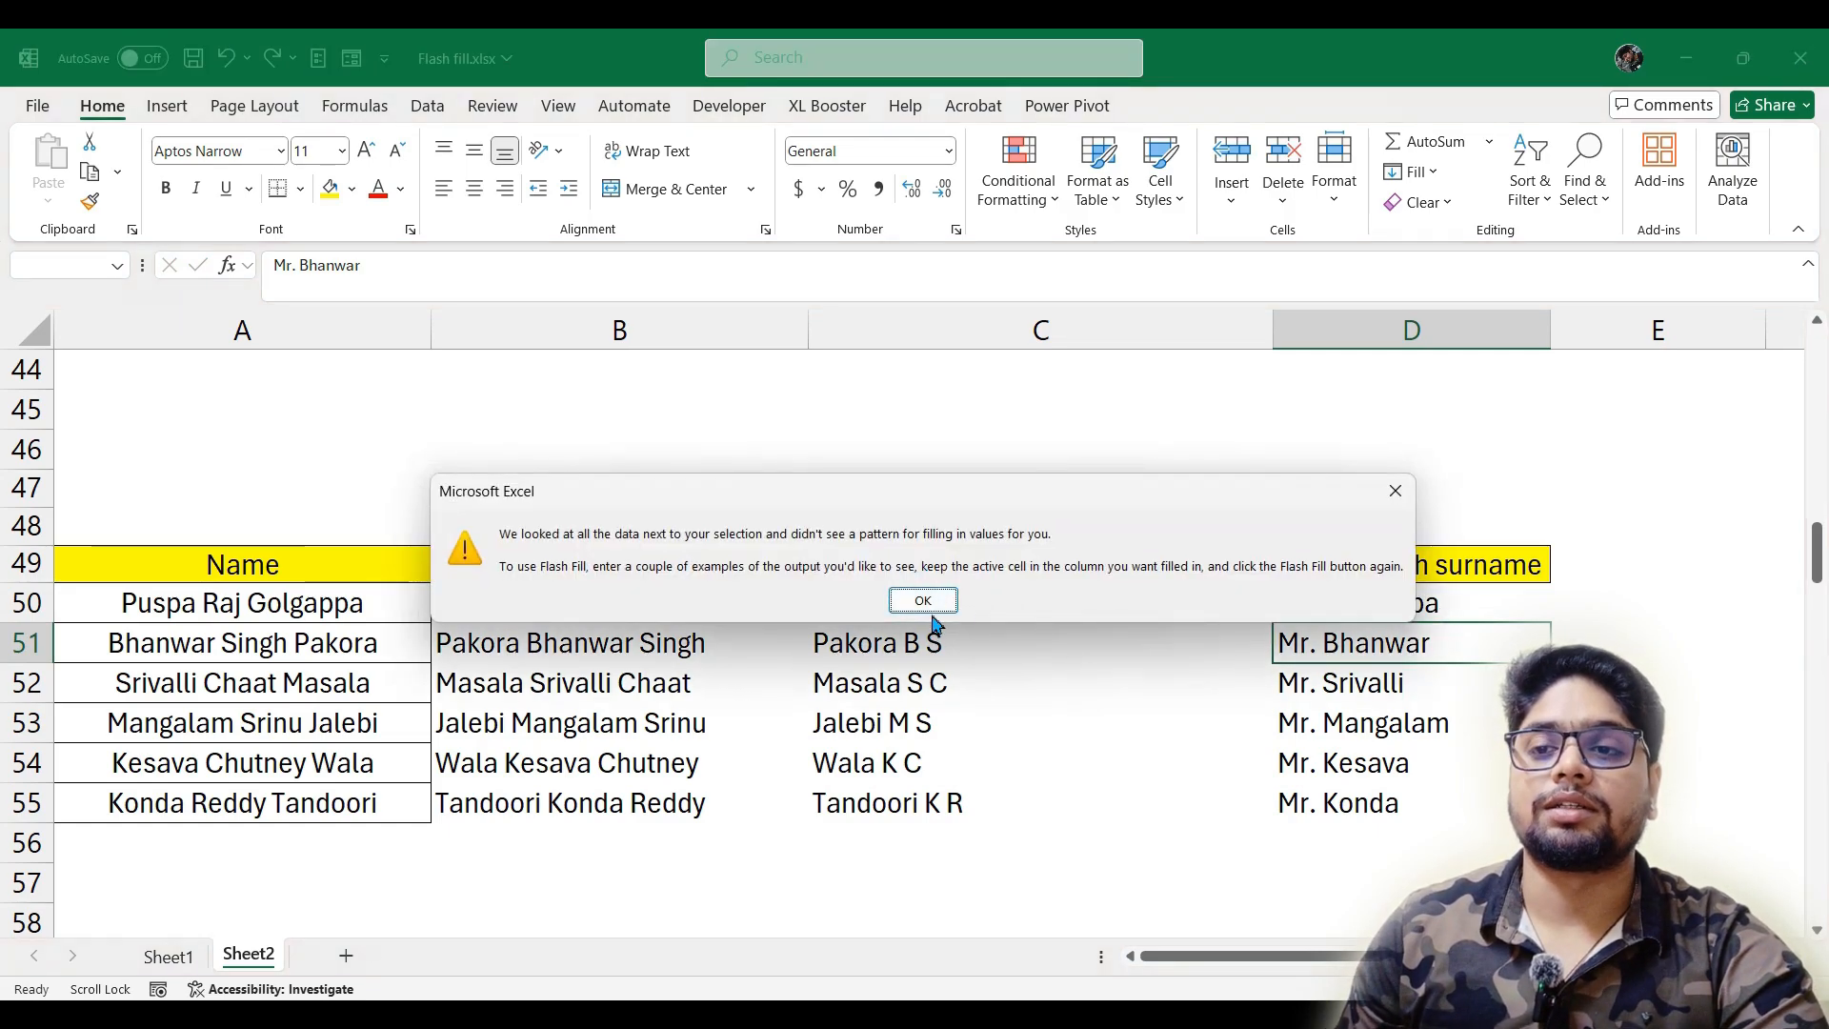
{"action": "left_click_drag", "start_coordinate": [1020, 497], "coordinate": [992, 449]}
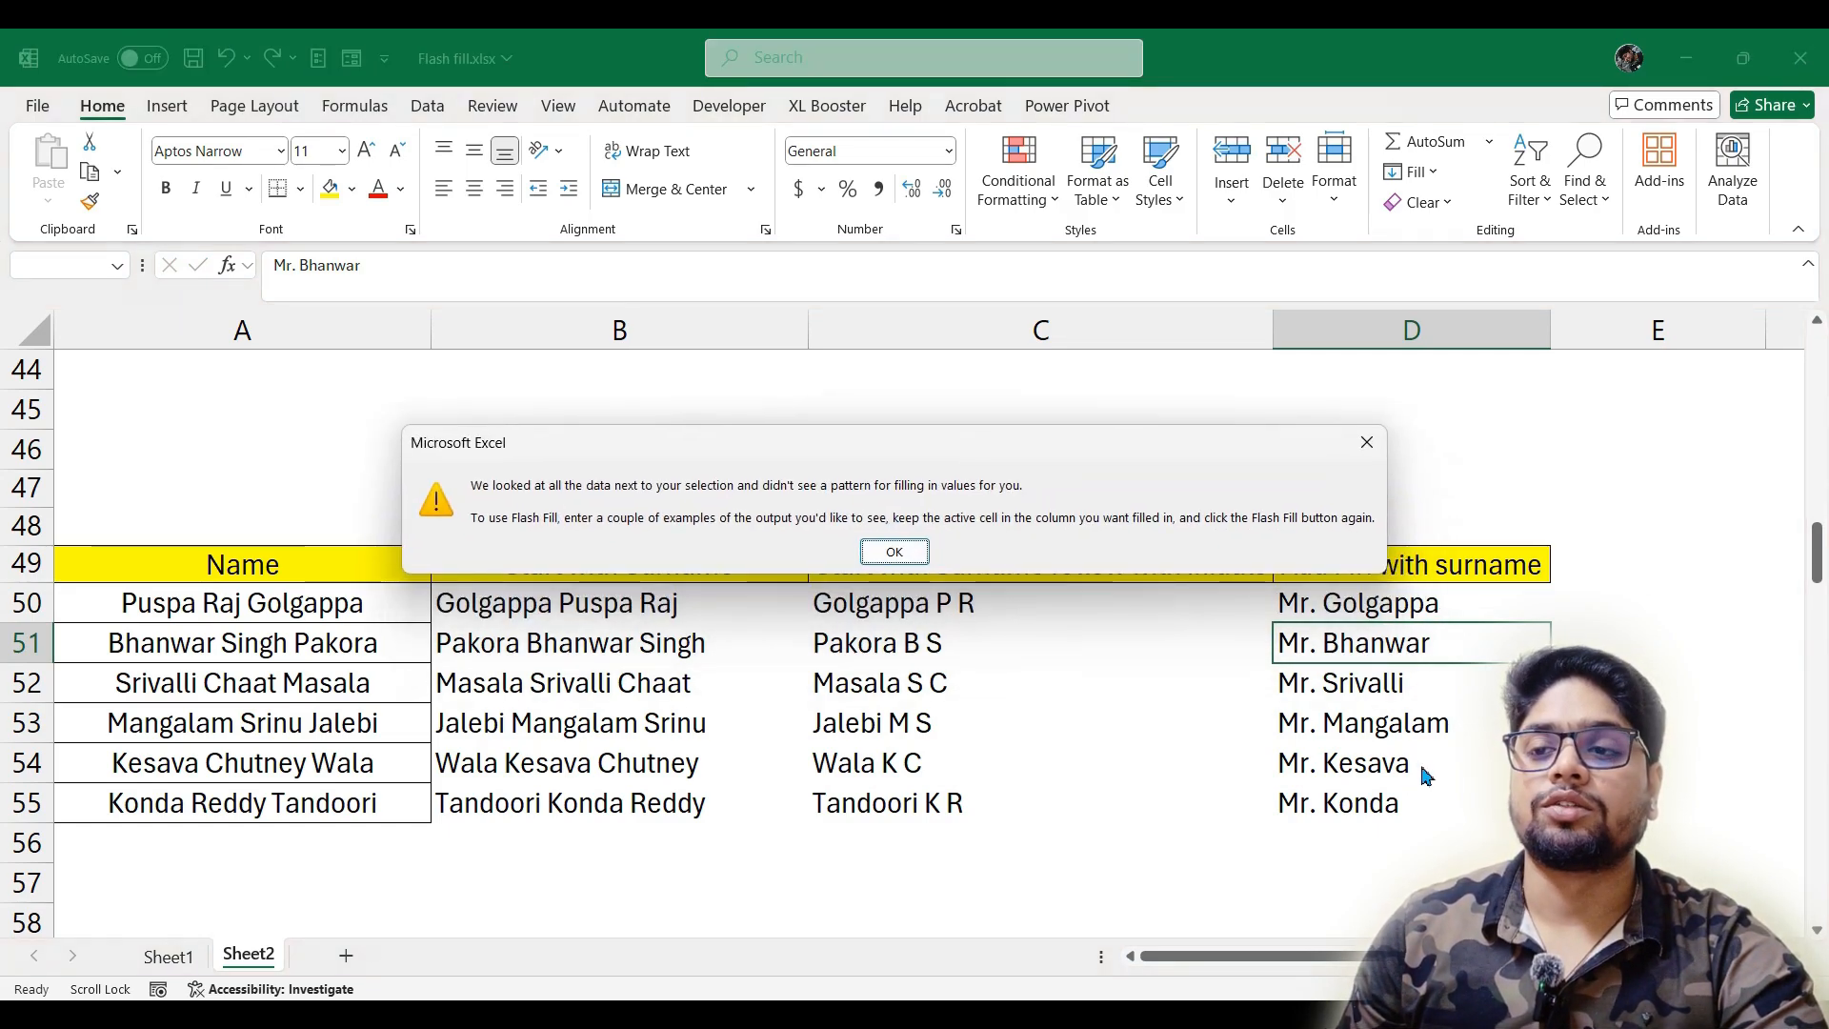
{"action": "key", "text": "Return"}
Clear D51:D55 and Flash Fill the Add Mr. with surname column from the single cell D51
{"action": "left_click_drag", "start_coordinate": [1437, 641], "coordinate": [1434, 805]}
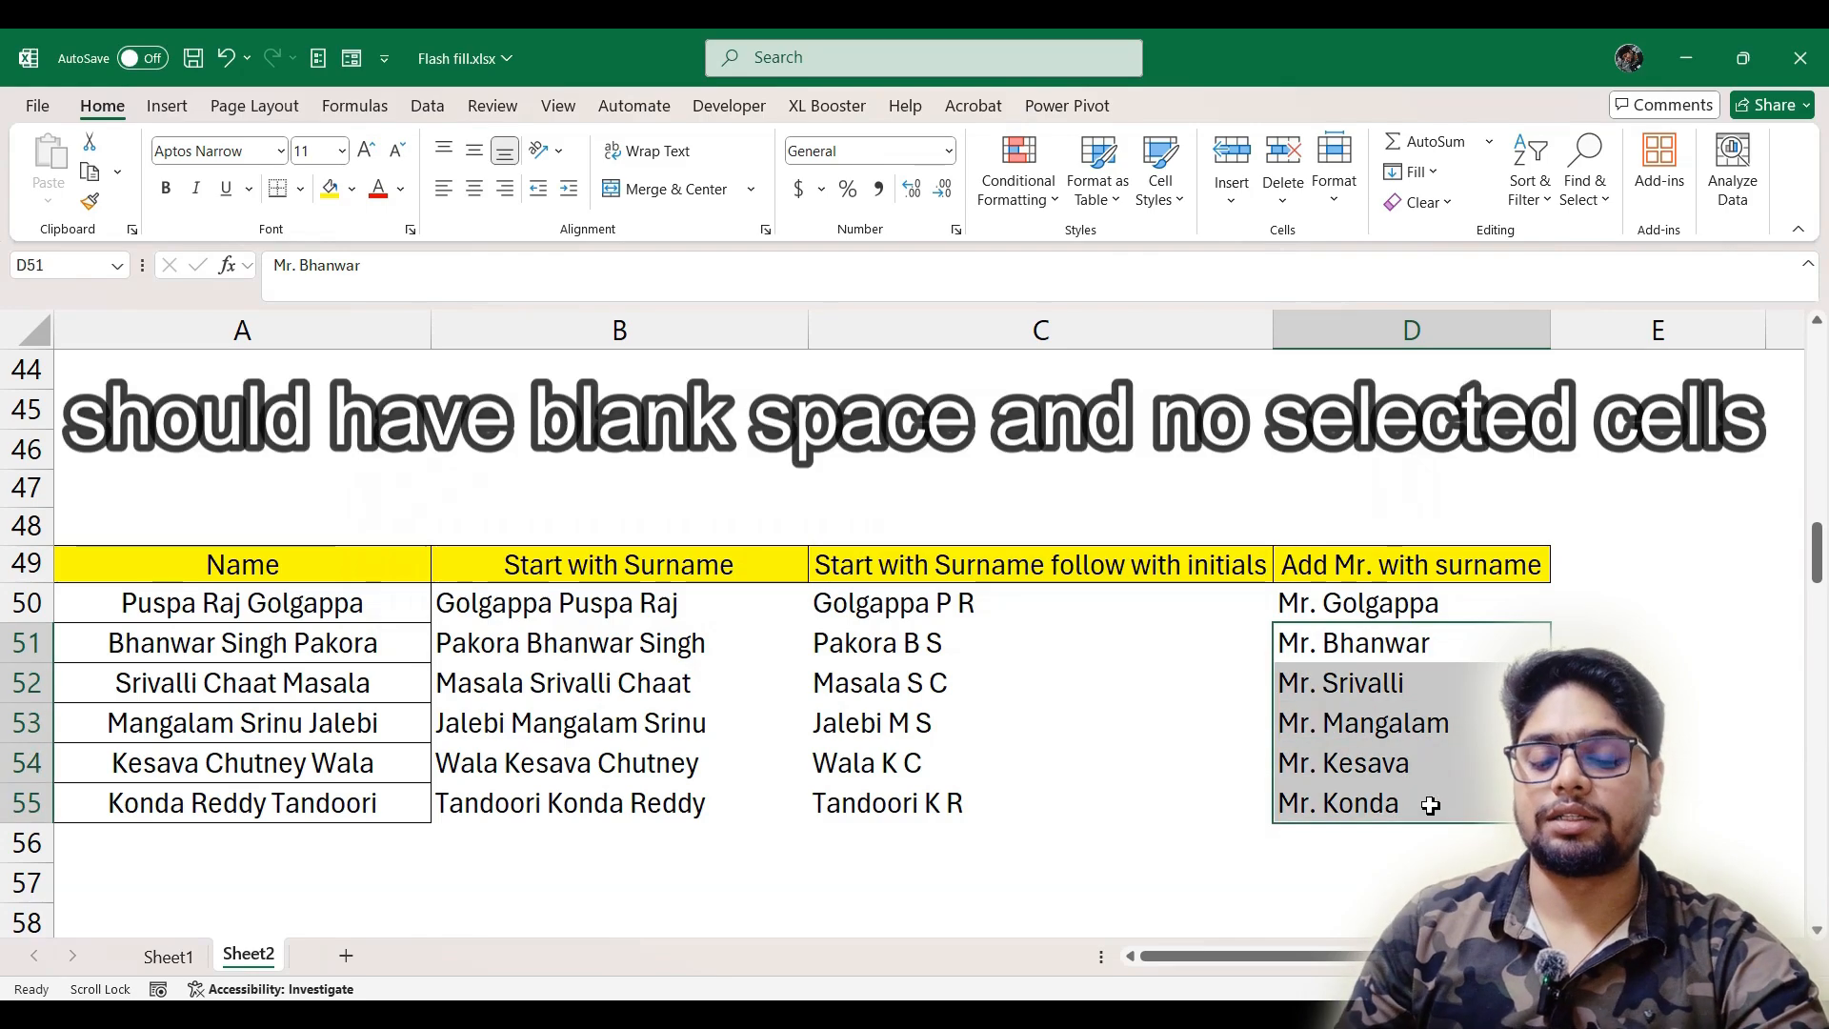
{"action": "key", "text": "Delete"}
{"action": "key", "text": "ctrl+e"}
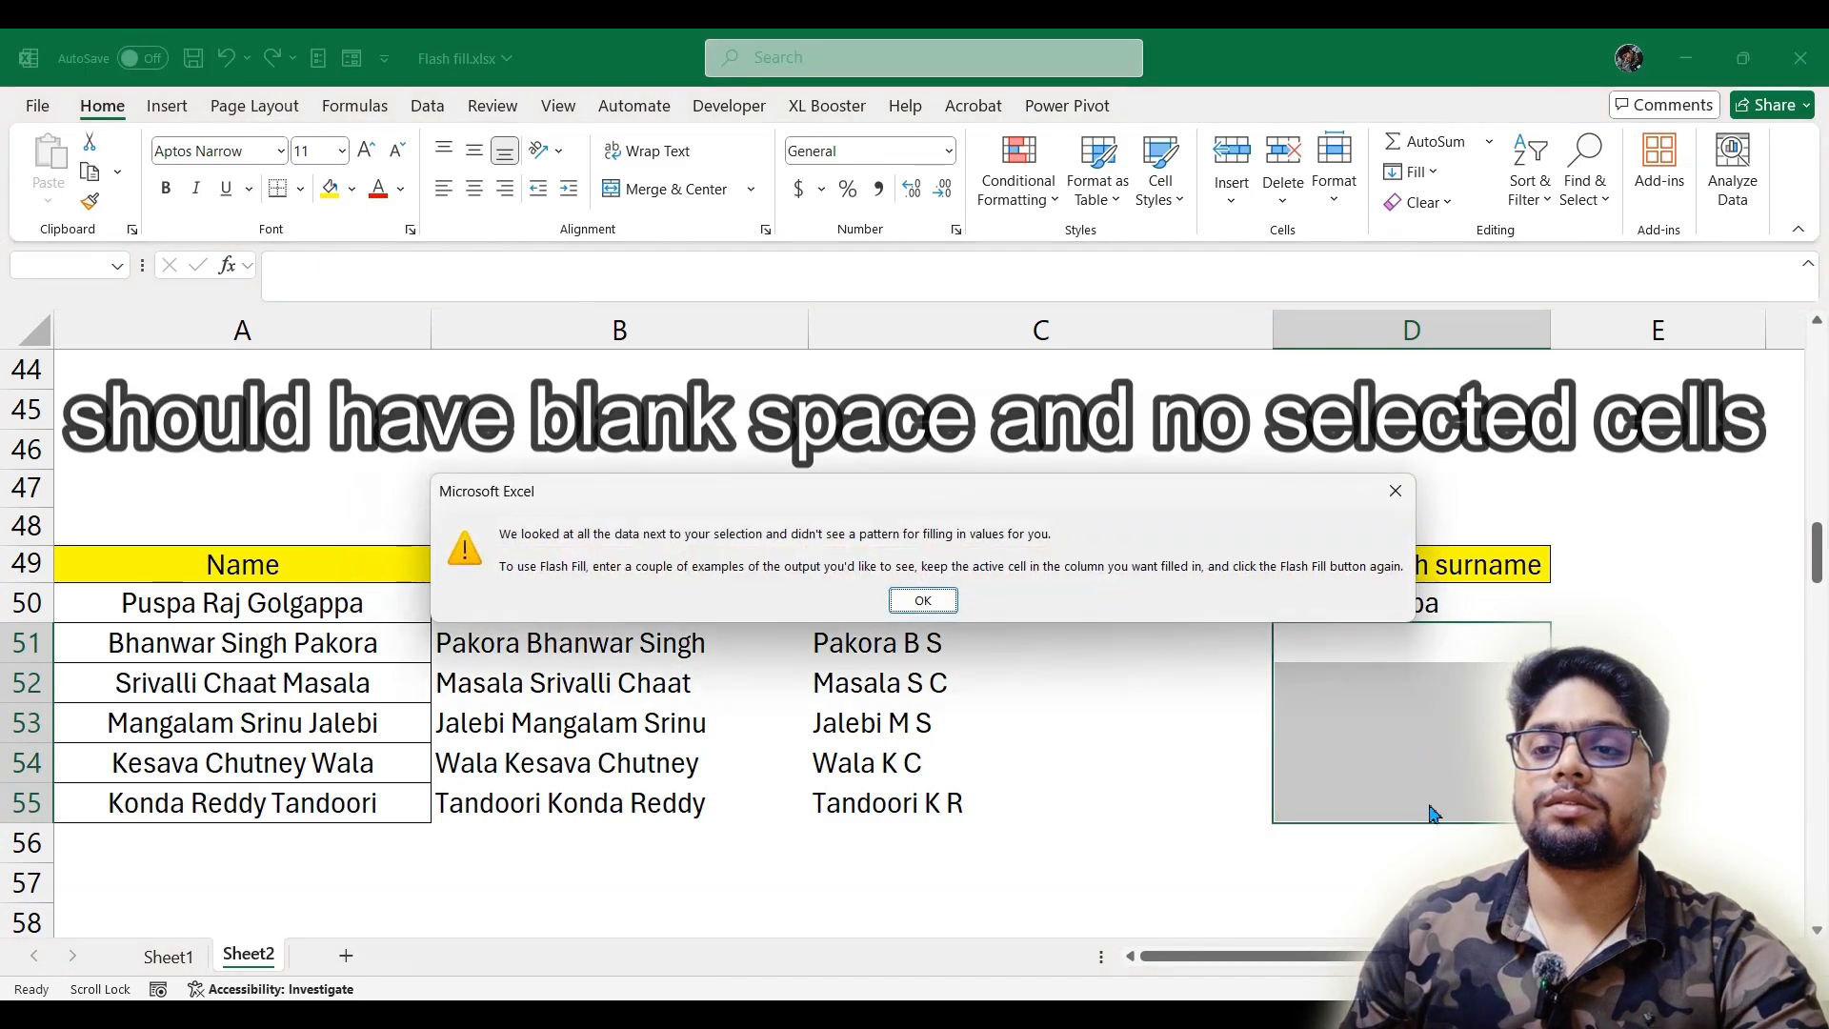
{"action": "left_click", "coordinate": [923, 600]}
{"action": "left_click", "coordinate": [1420, 643]}
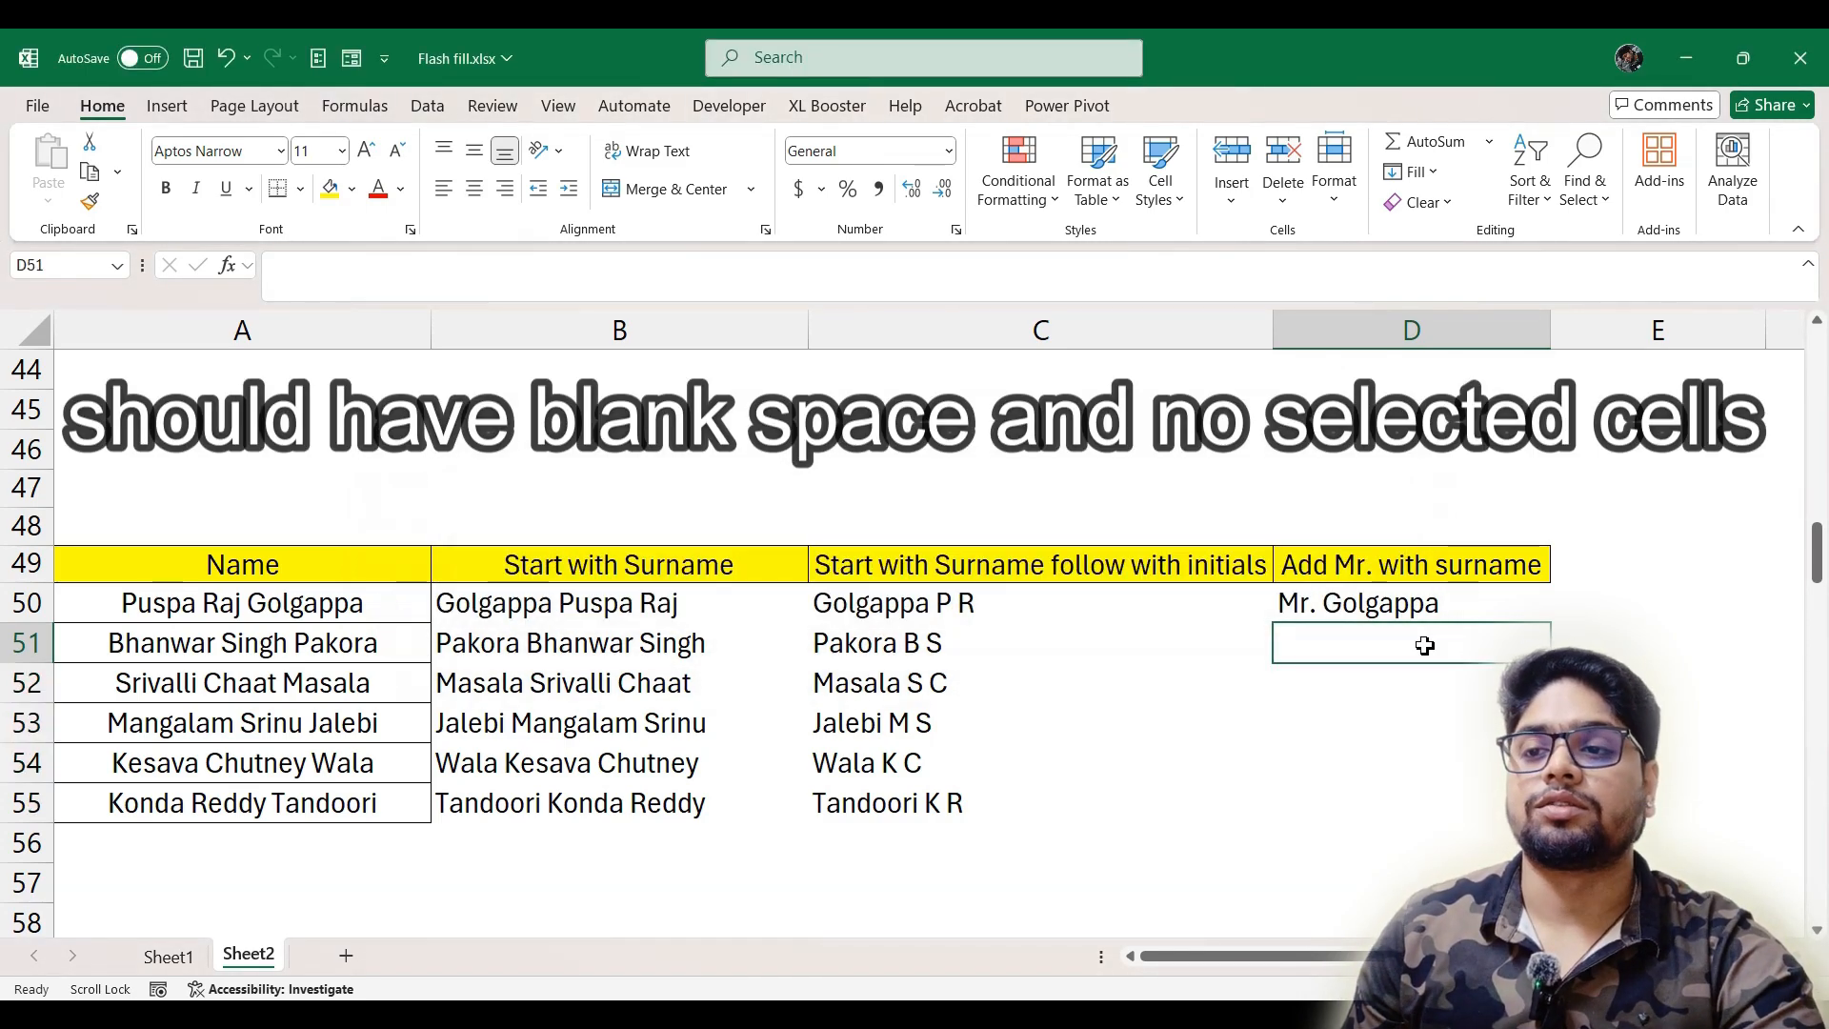
{"action": "key", "text": "ctrl+e"}
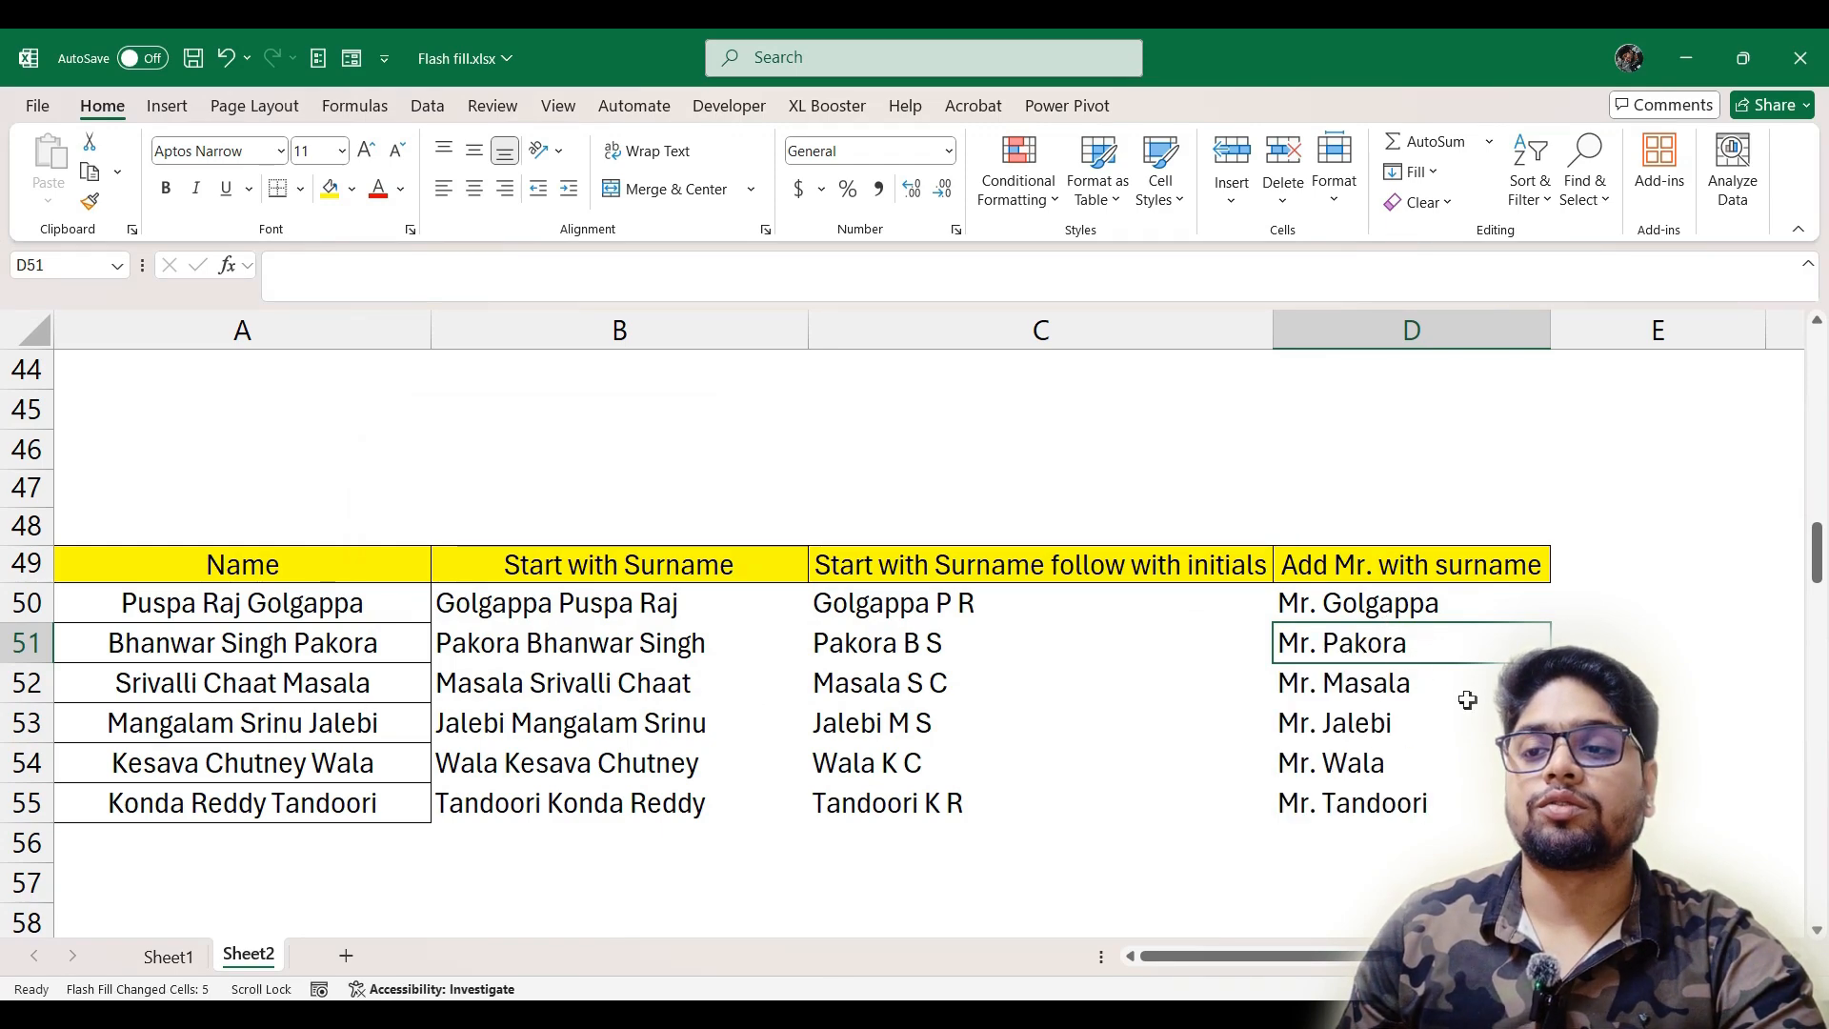
Change the title in D52 to "Mrs.", keeping the surname after it
{"action": "double_click", "coordinate": [1311, 682]}
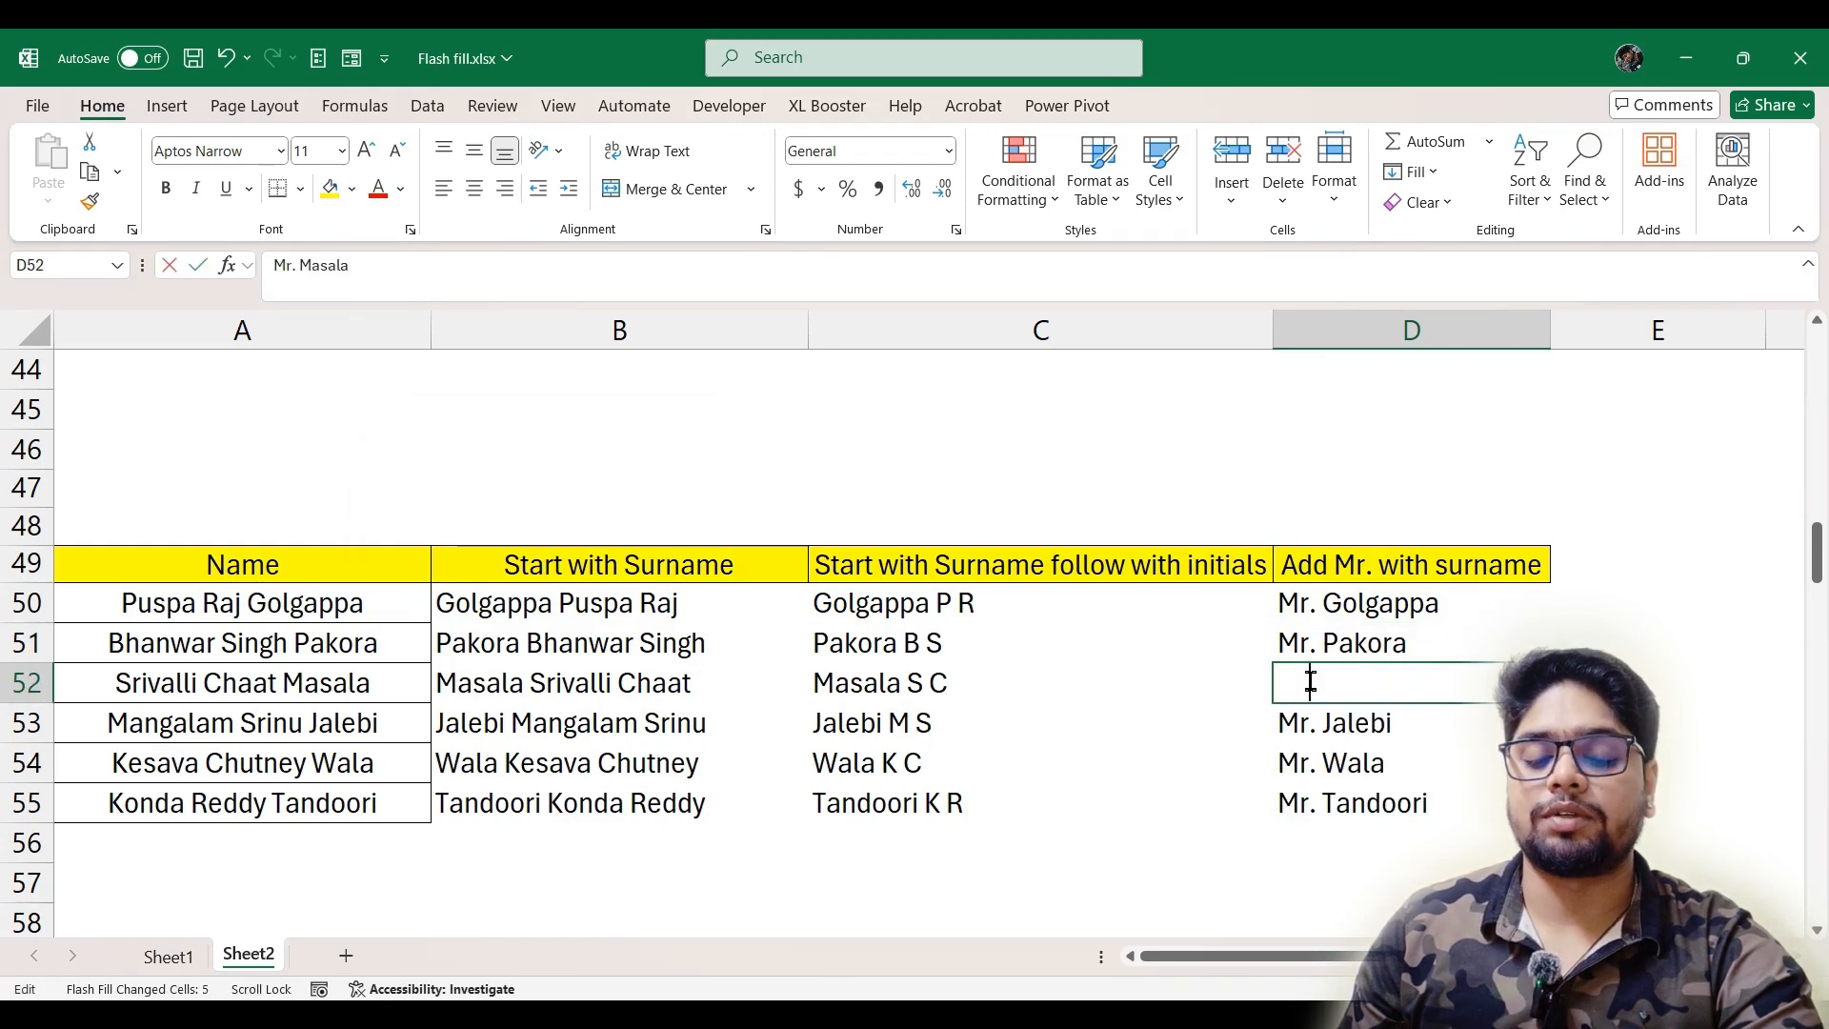
{"action": "type", "text": "s"}
{"action": "left_click", "coordinate": [1324, 731]}
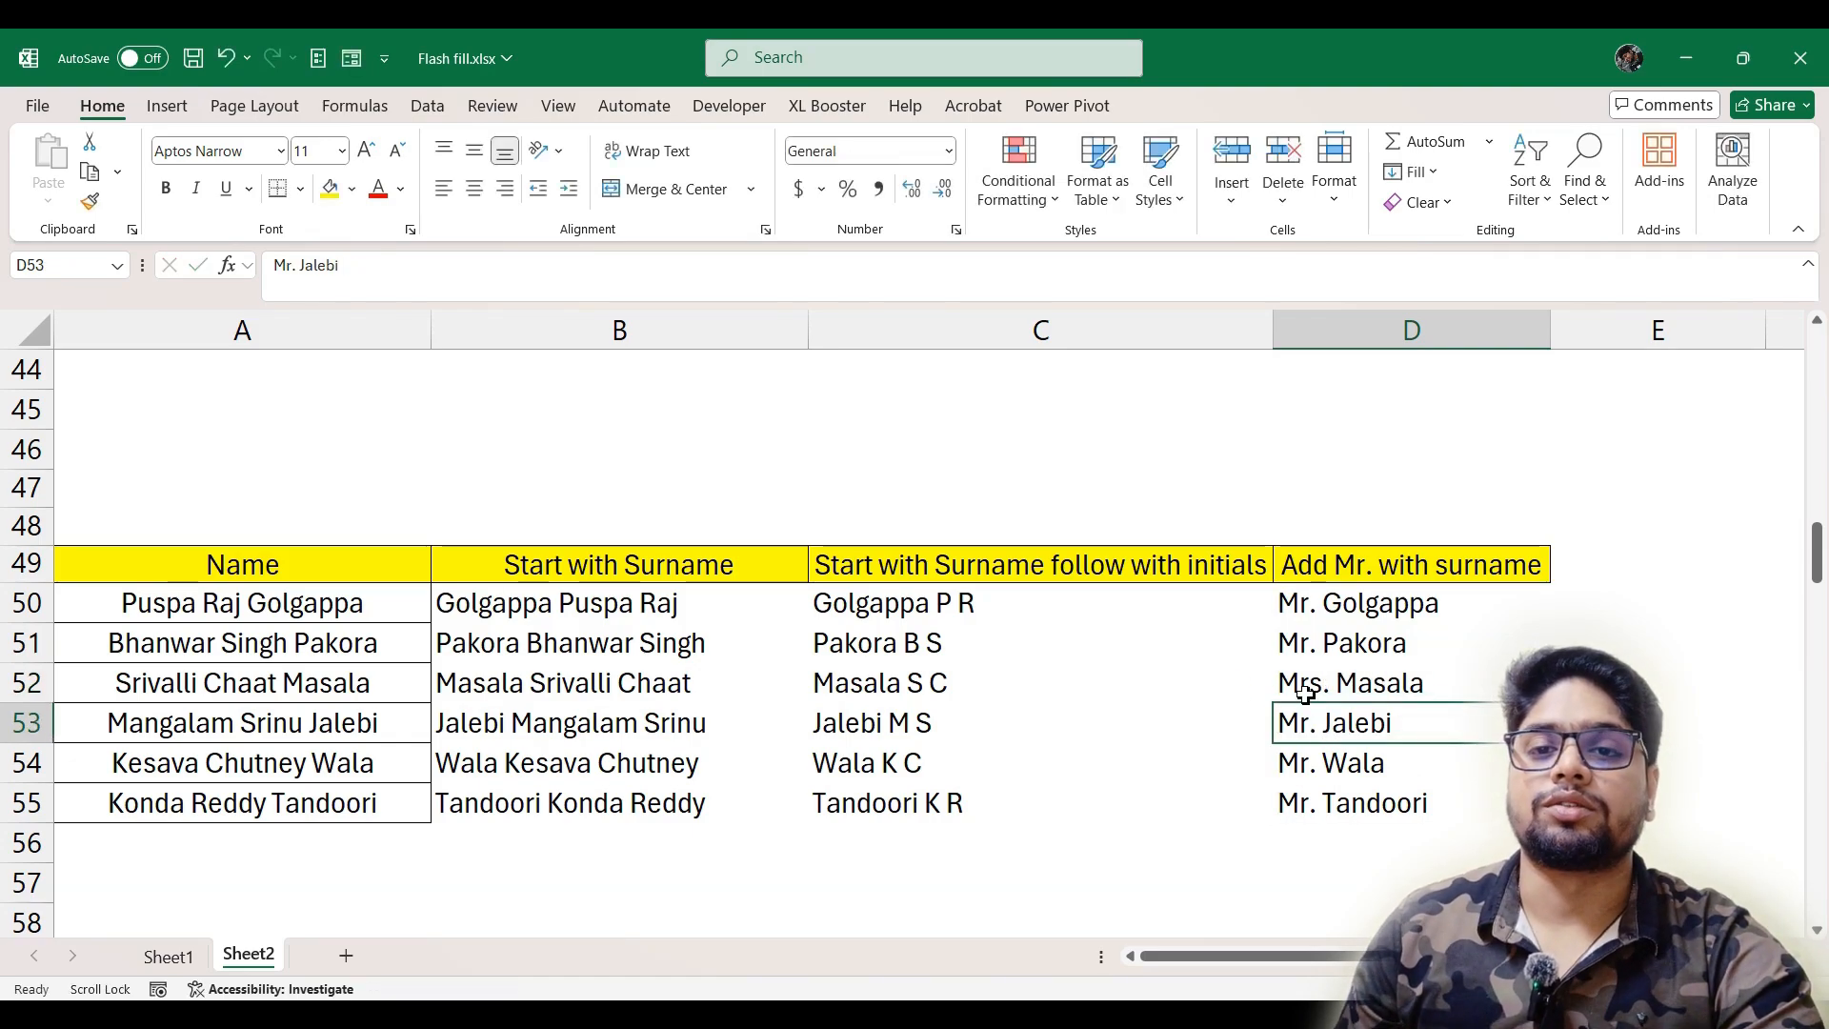
Enter =RANDBETWEEN(1,5) in B66 under Ratting and fill the formula down to B71
{"action": "scroll", "coordinate": [858, 718], "scroll_direction": "down", "scroll_amount": 2}
{"action": "scroll", "coordinate": [349, 716], "scroll_direction": "down", "scroll_amount": 4}
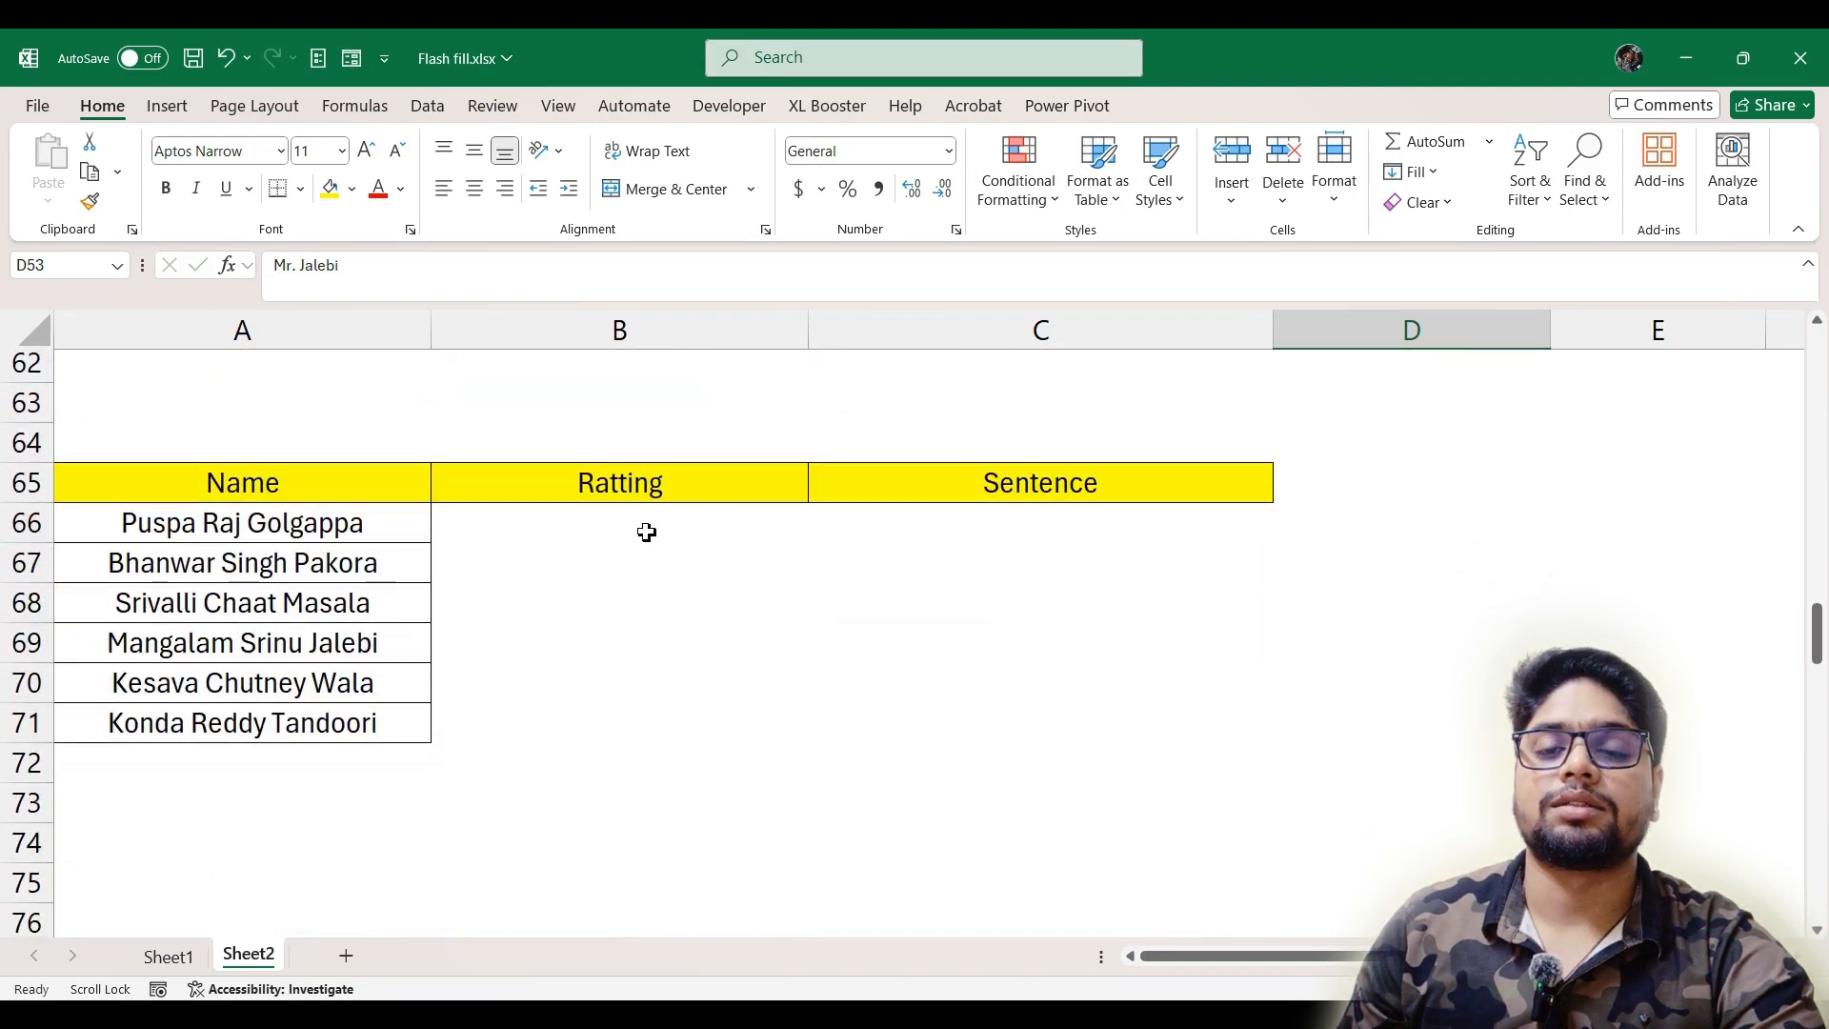
{"action": "left_click", "coordinate": [639, 530]}
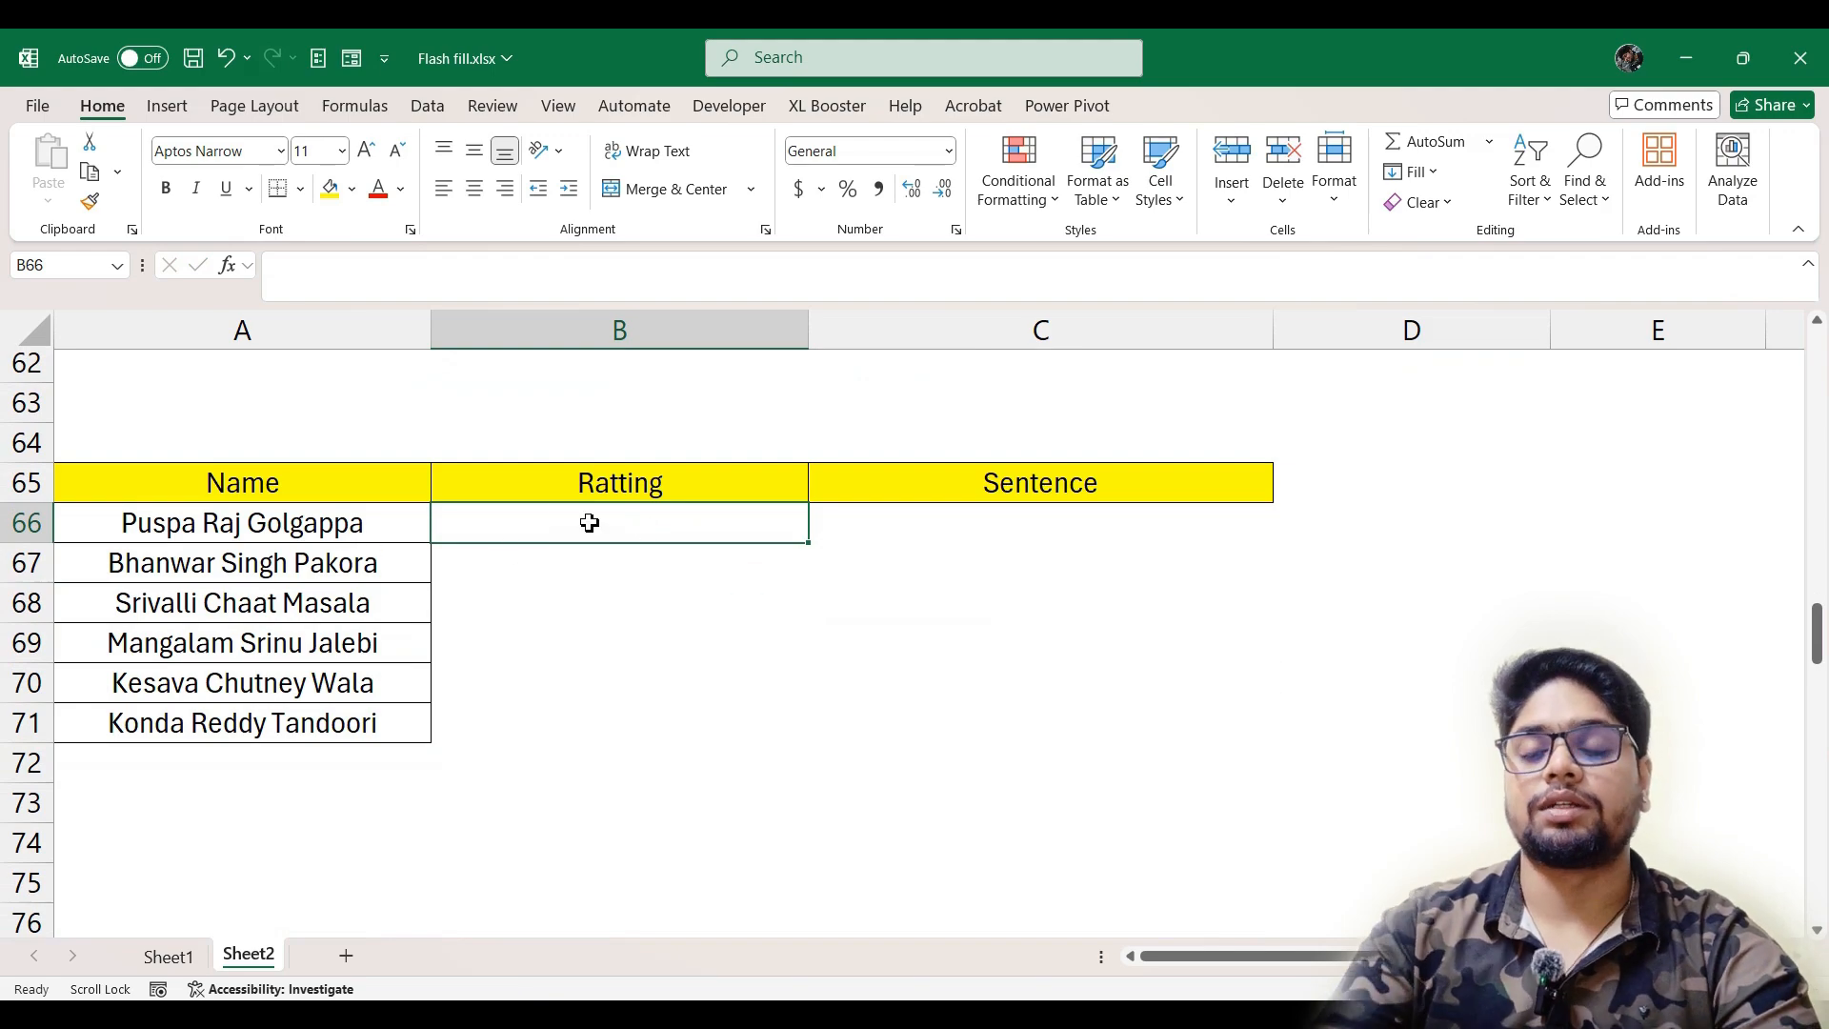
{"action": "type", "text": "=rand"}
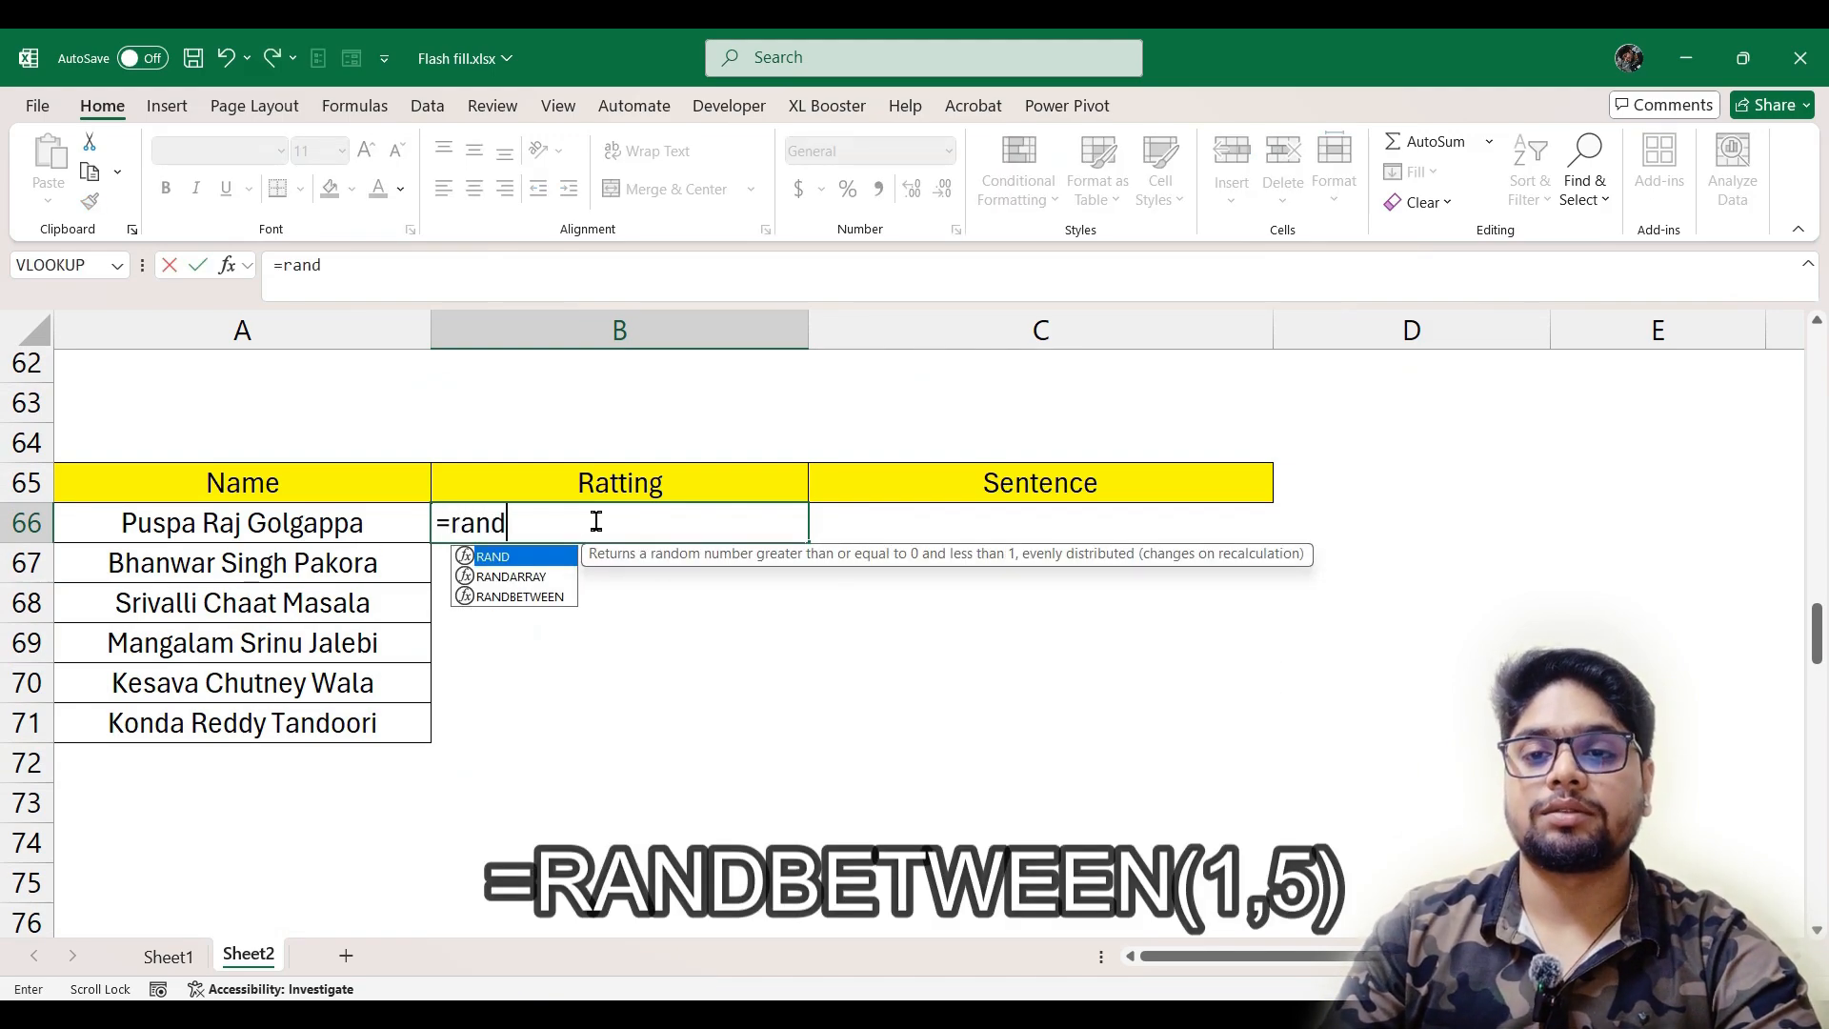
{"action": "key", "text": "Down"}
{"action": "key", "text": "Down"}
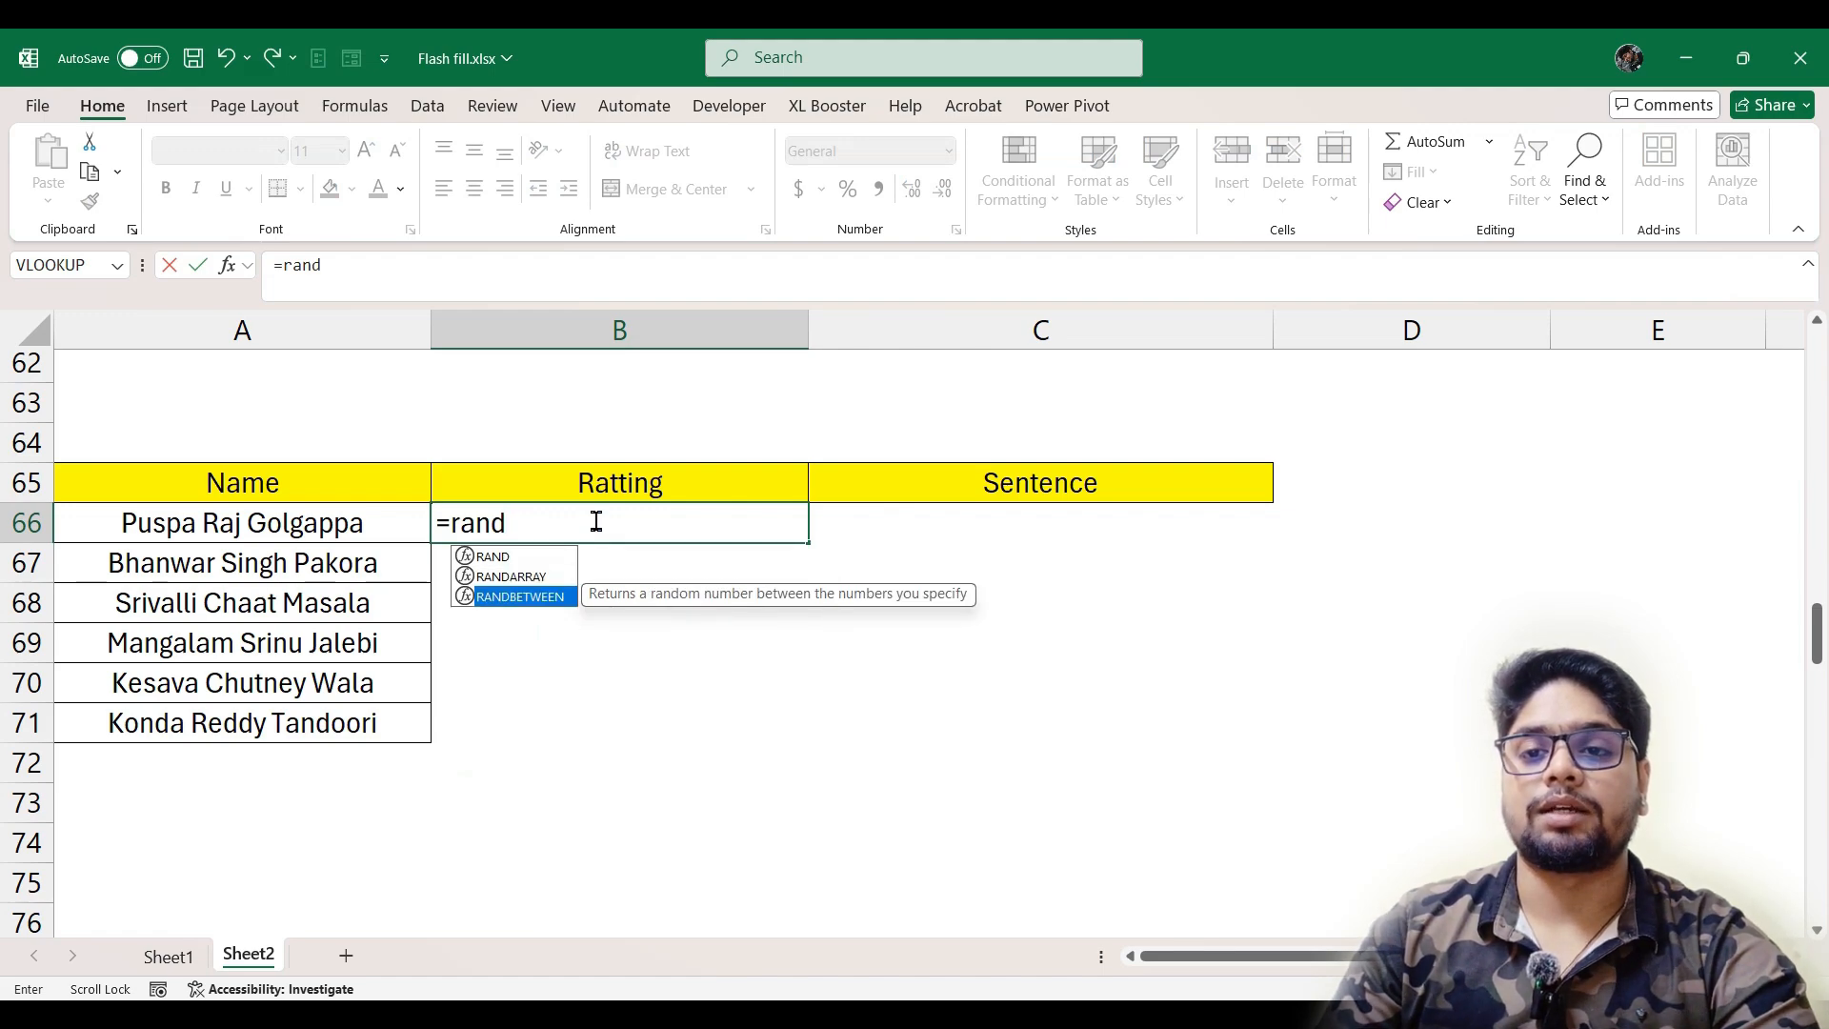
{"action": "key", "text": "Tab"}
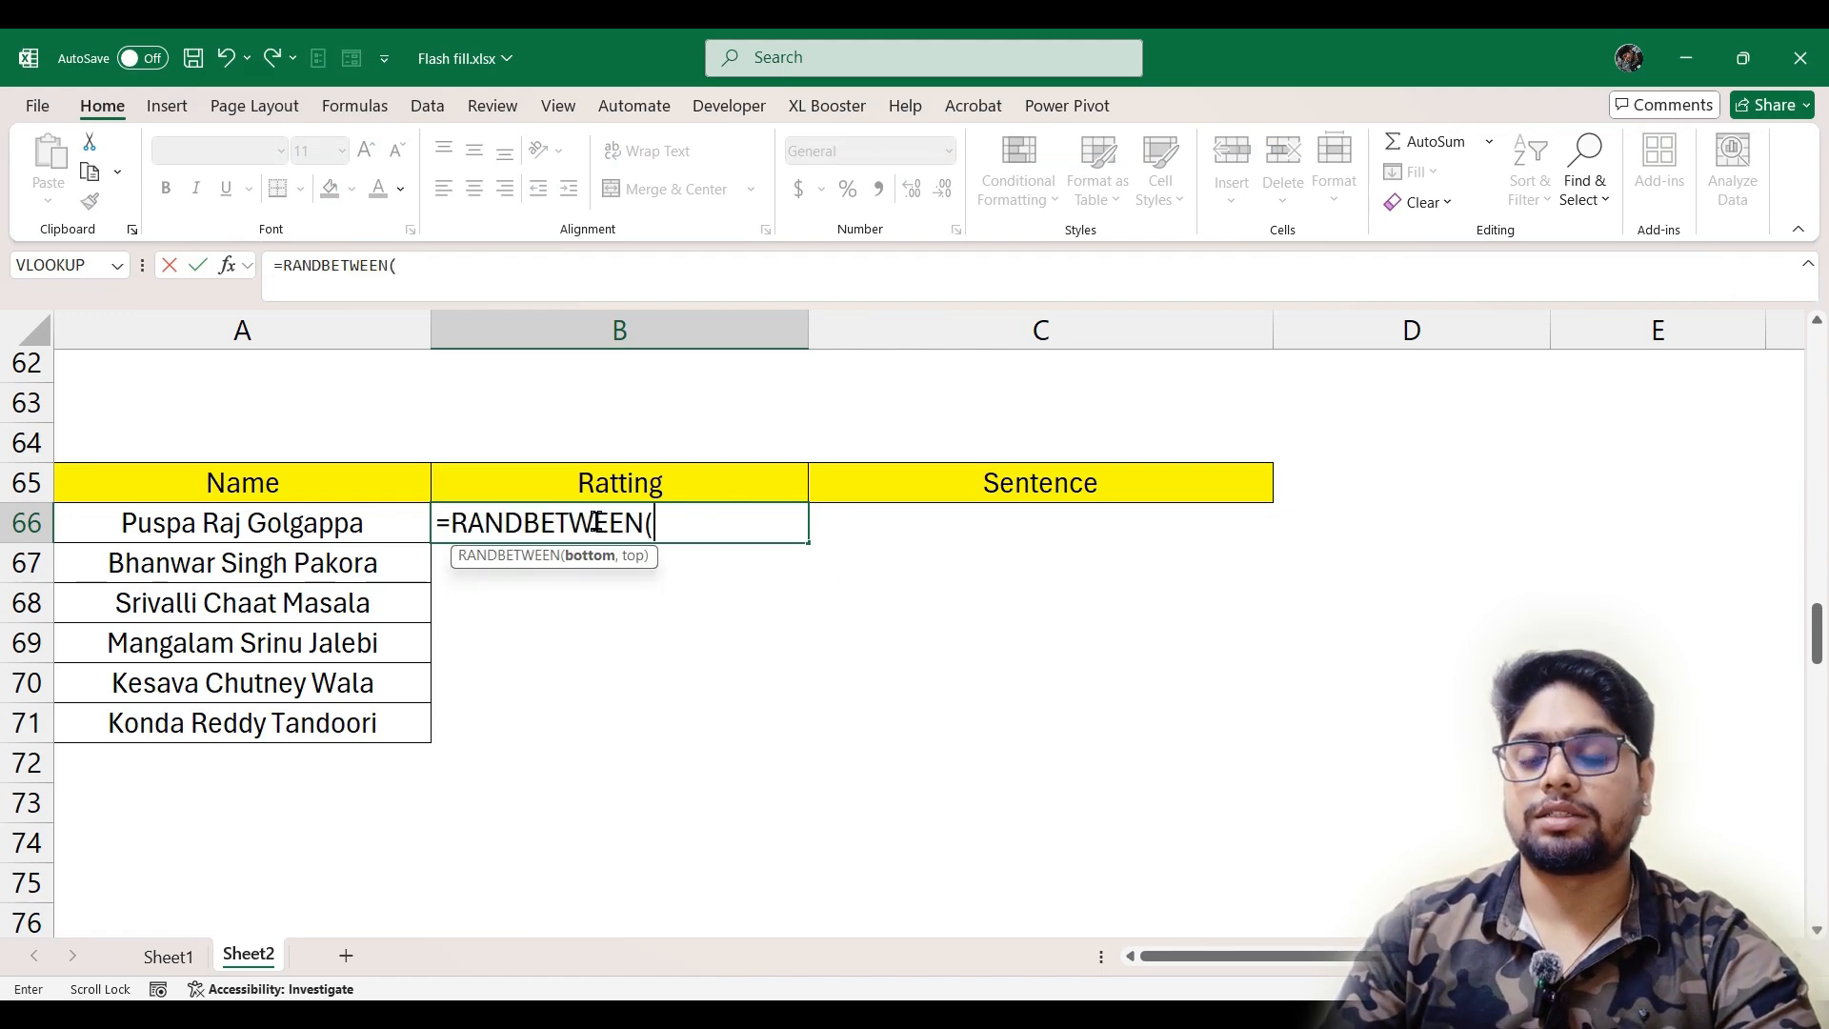
{"action": "type", "text": "1,"}
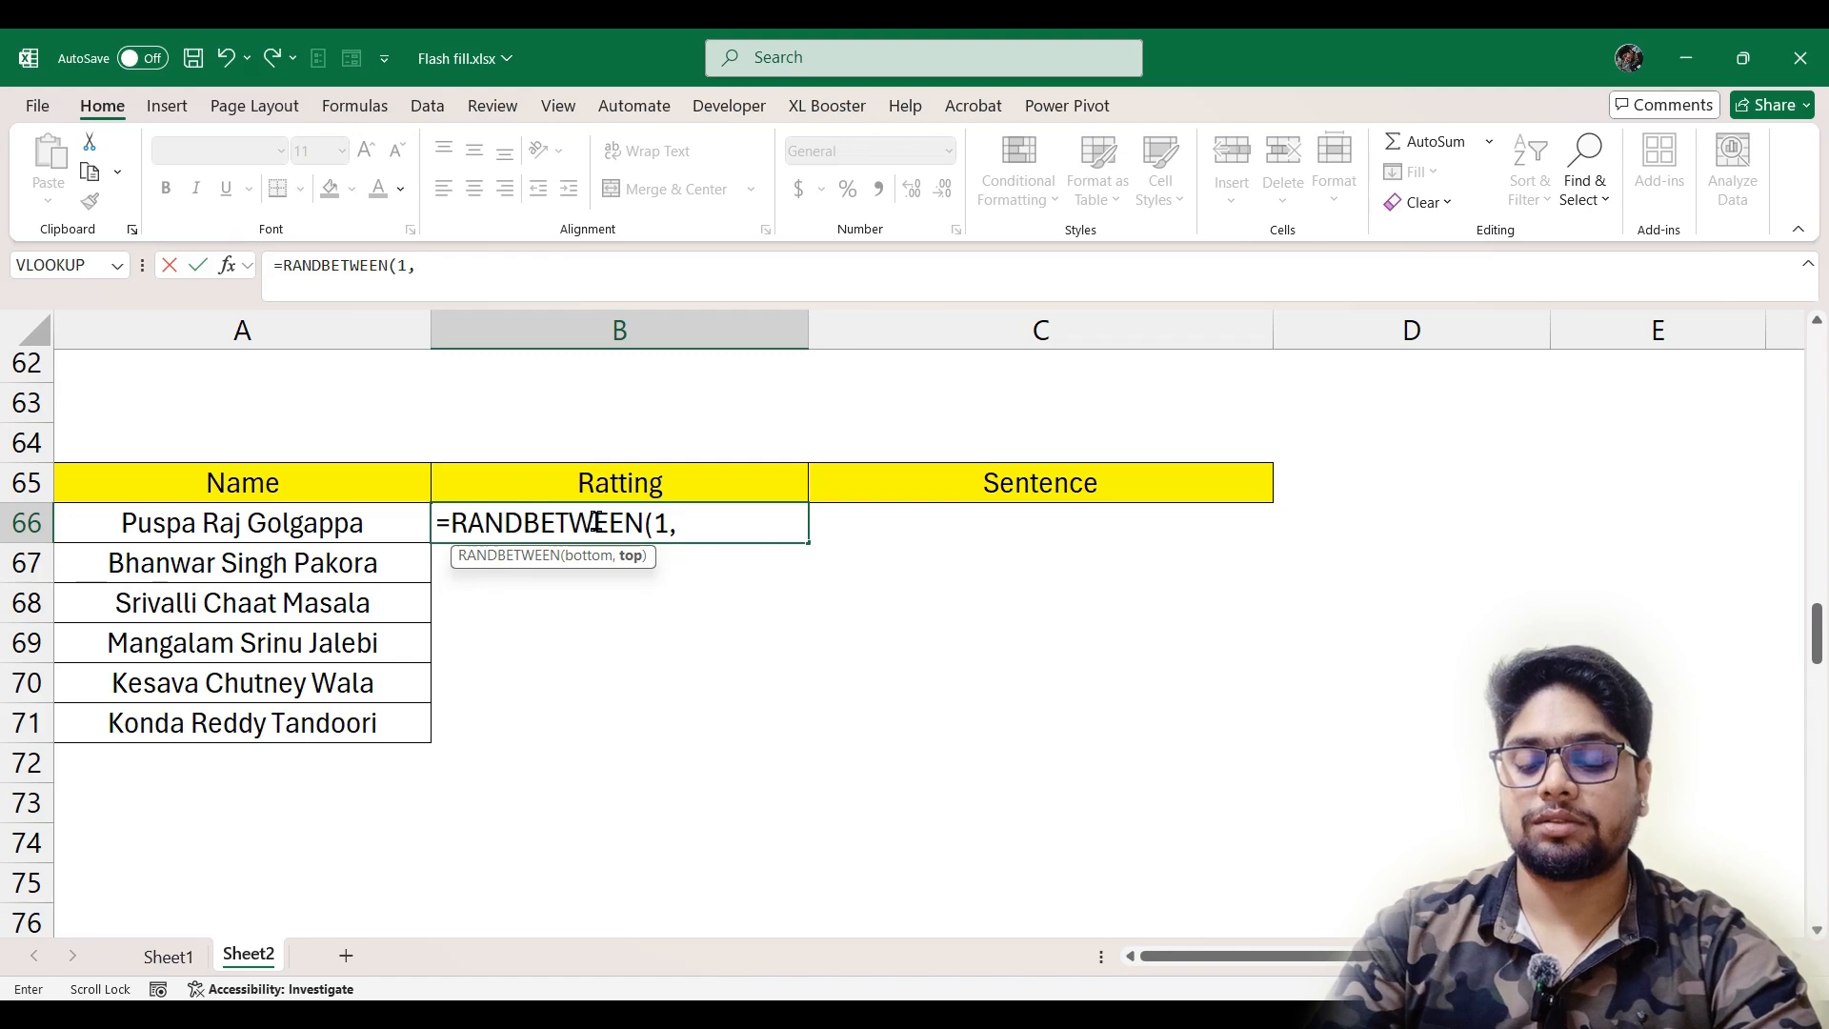
{"action": "type", "text": "5"}
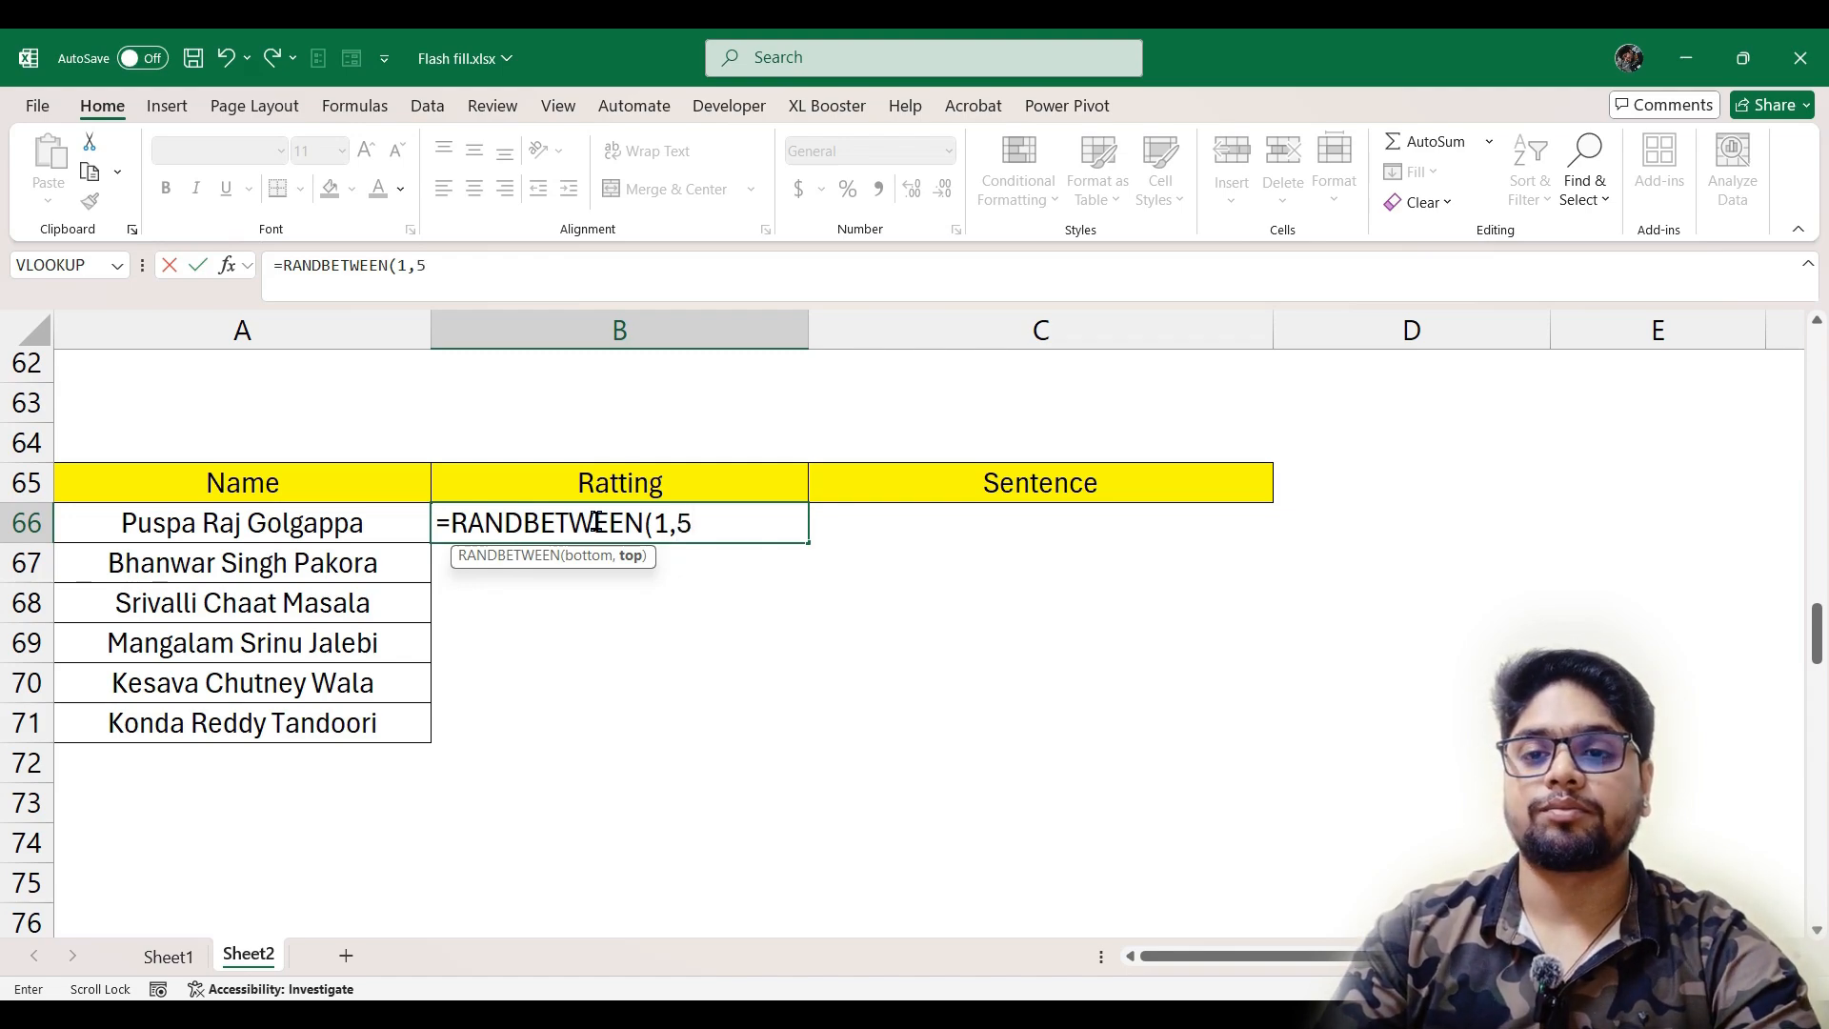
{"action": "key", "text": "Return"}
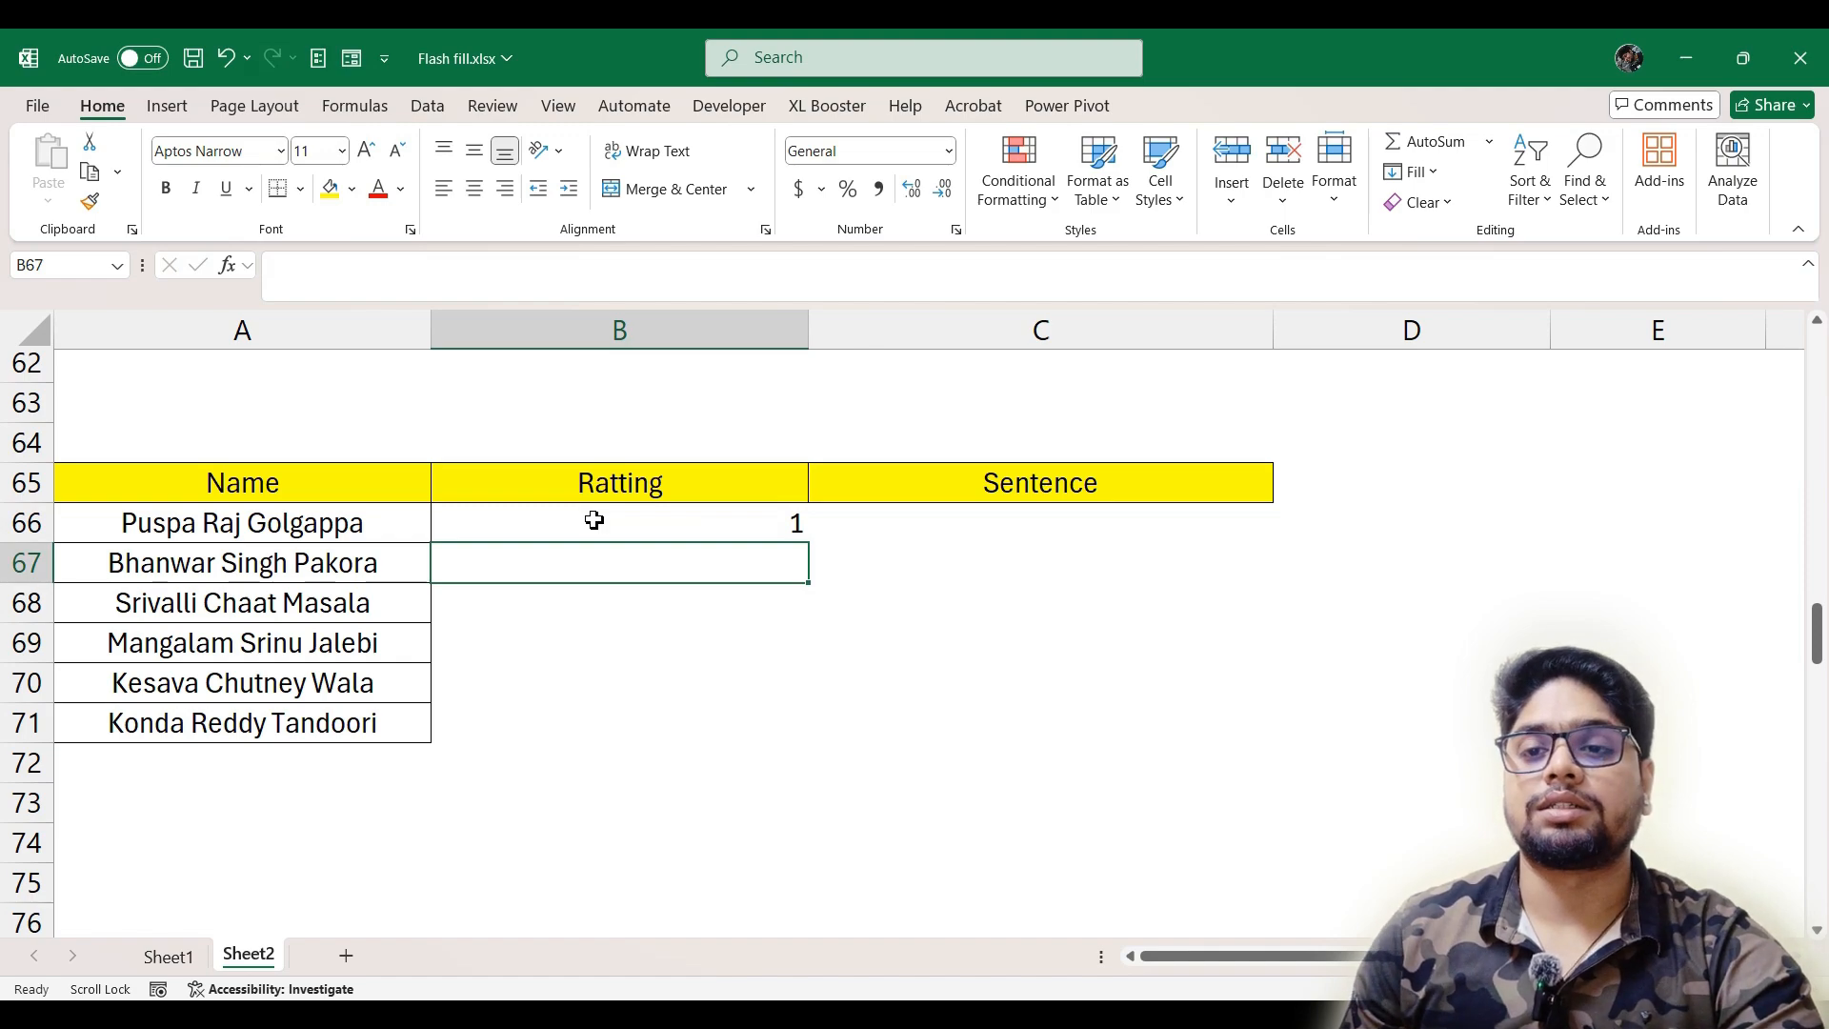
{"action": "left_click", "coordinate": [594, 520]}
{"action": "left_click_drag", "start_coordinate": [808, 542], "coordinate": [798, 765]}
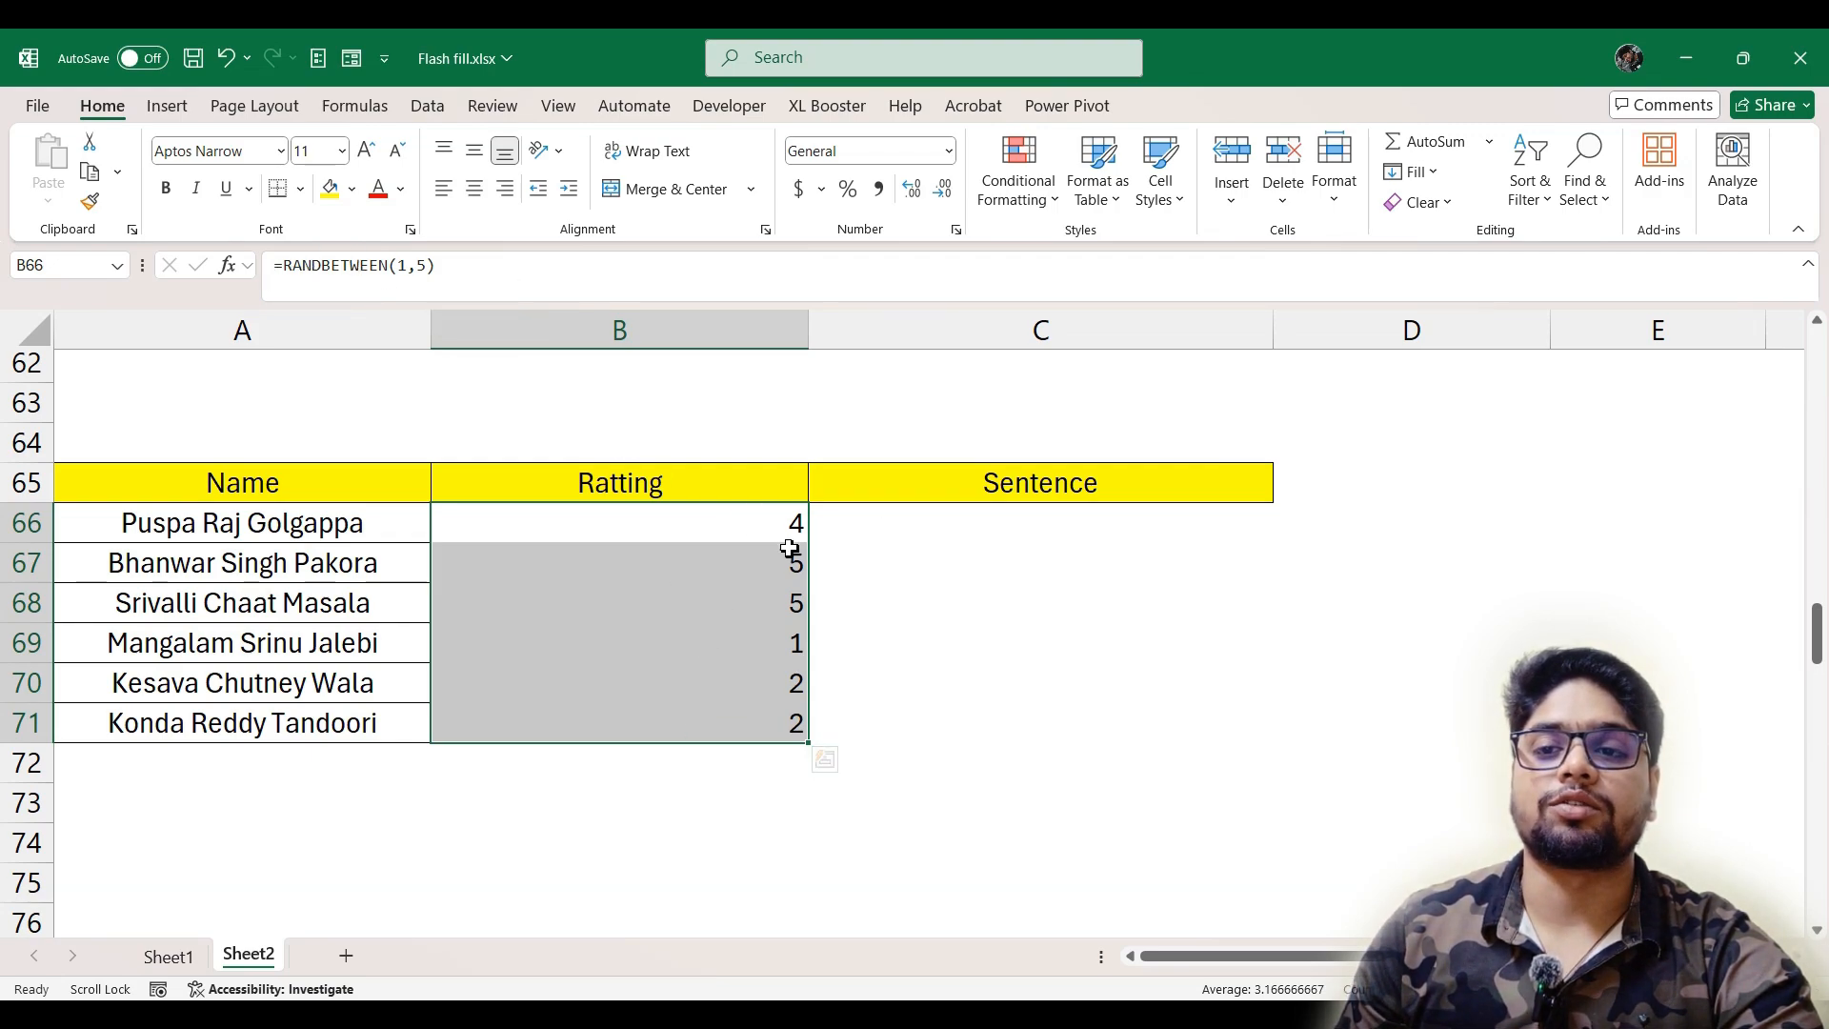
Copy B66:B71 and paste it over itself as values to replace the random-number formulas
{"action": "key", "text": "ctrl+c"}
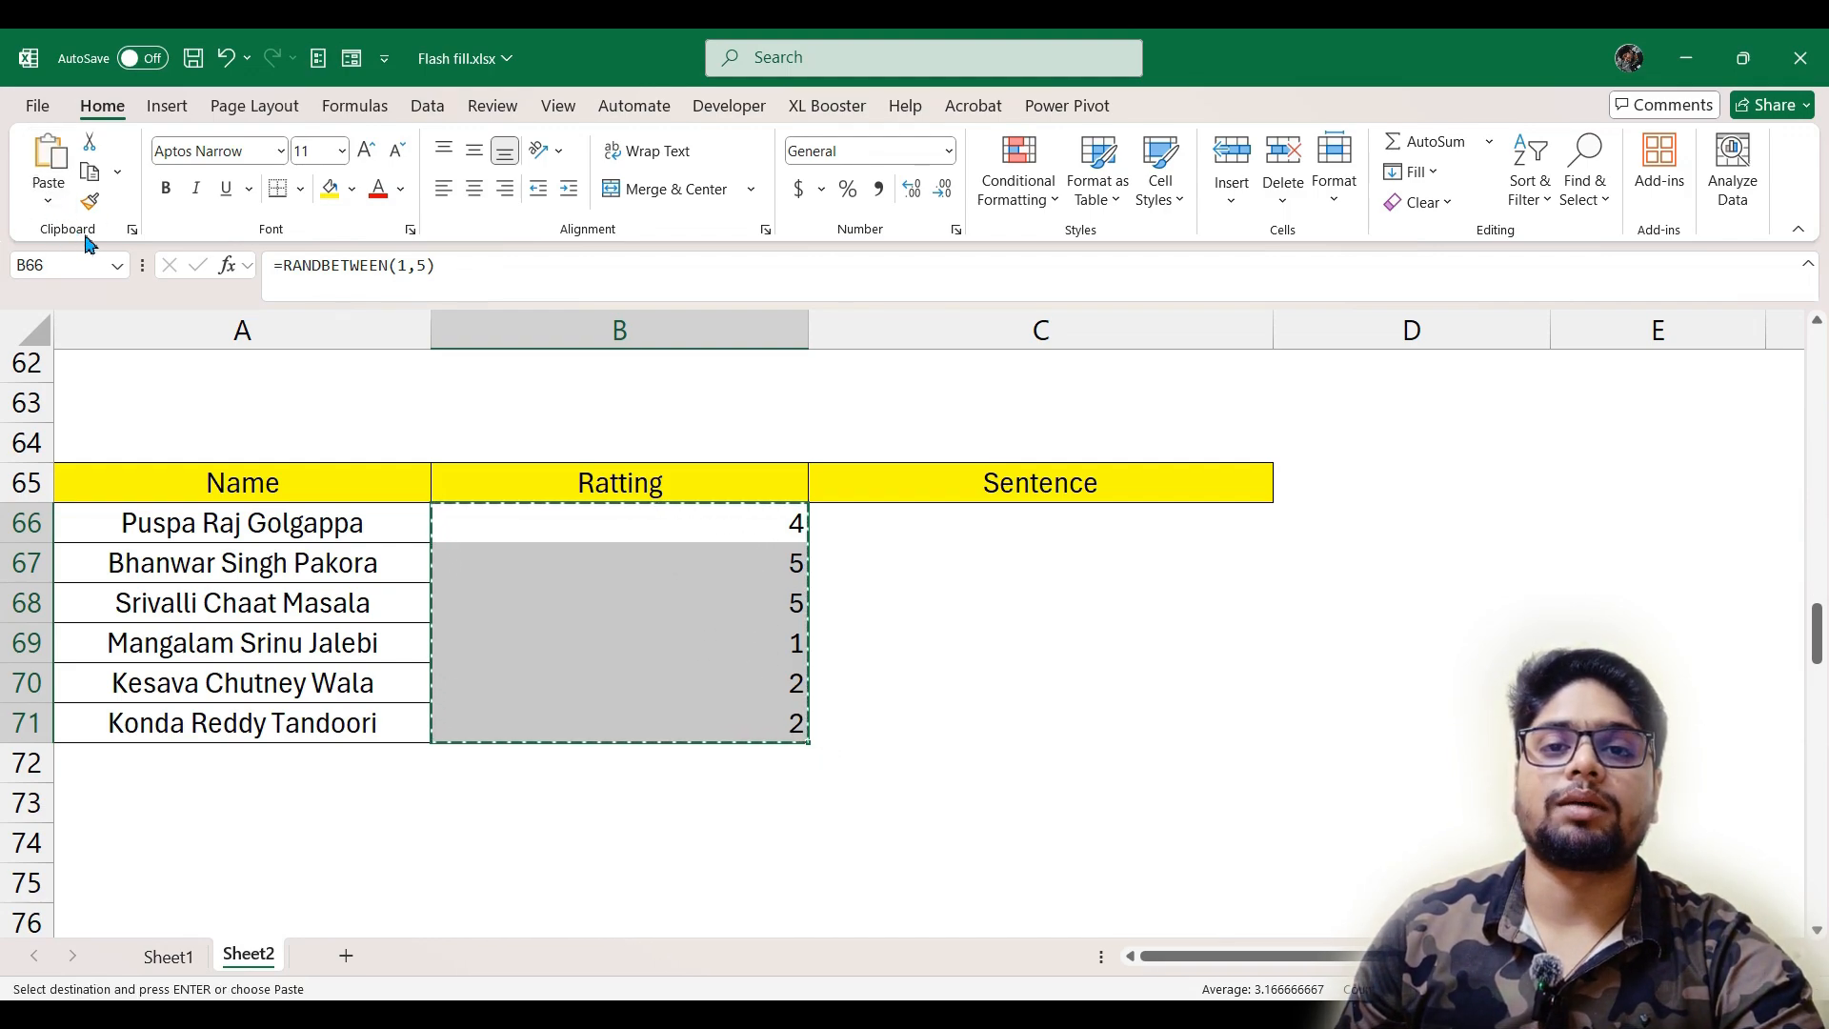
{"action": "left_click", "coordinate": [50, 200]}
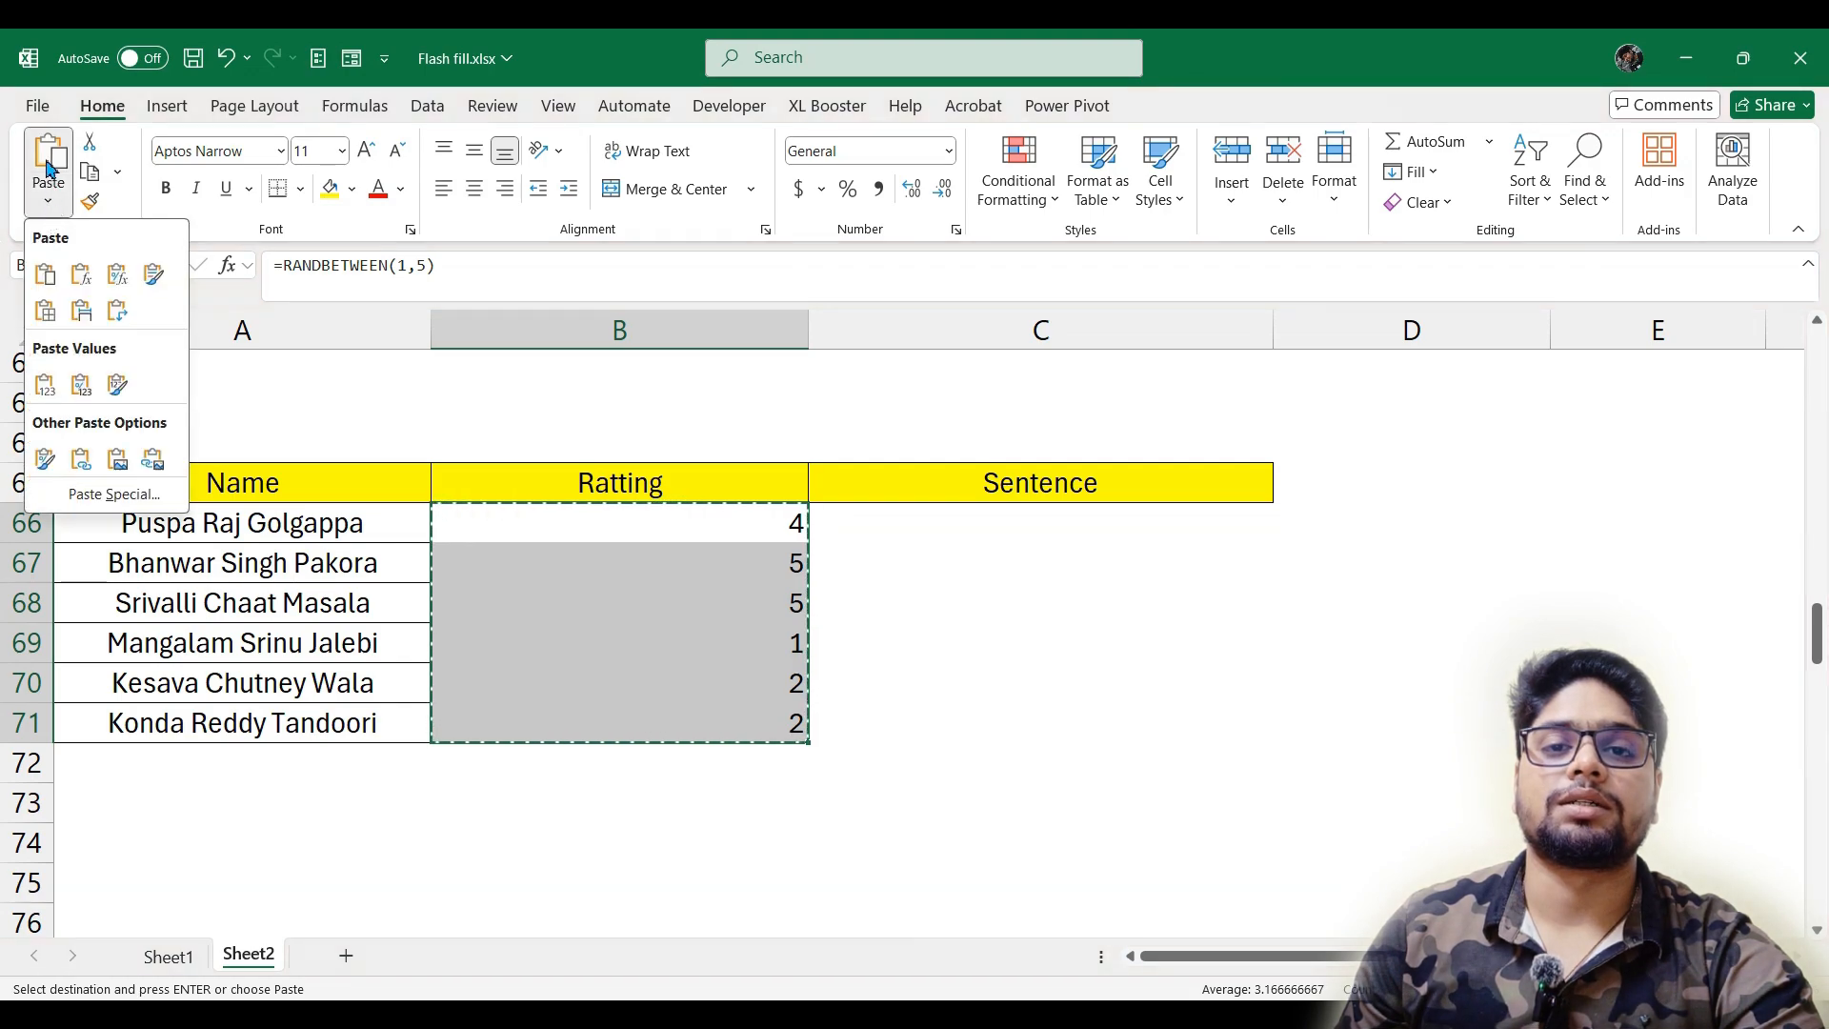
{"action": "left_click", "coordinate": [45, 384]}
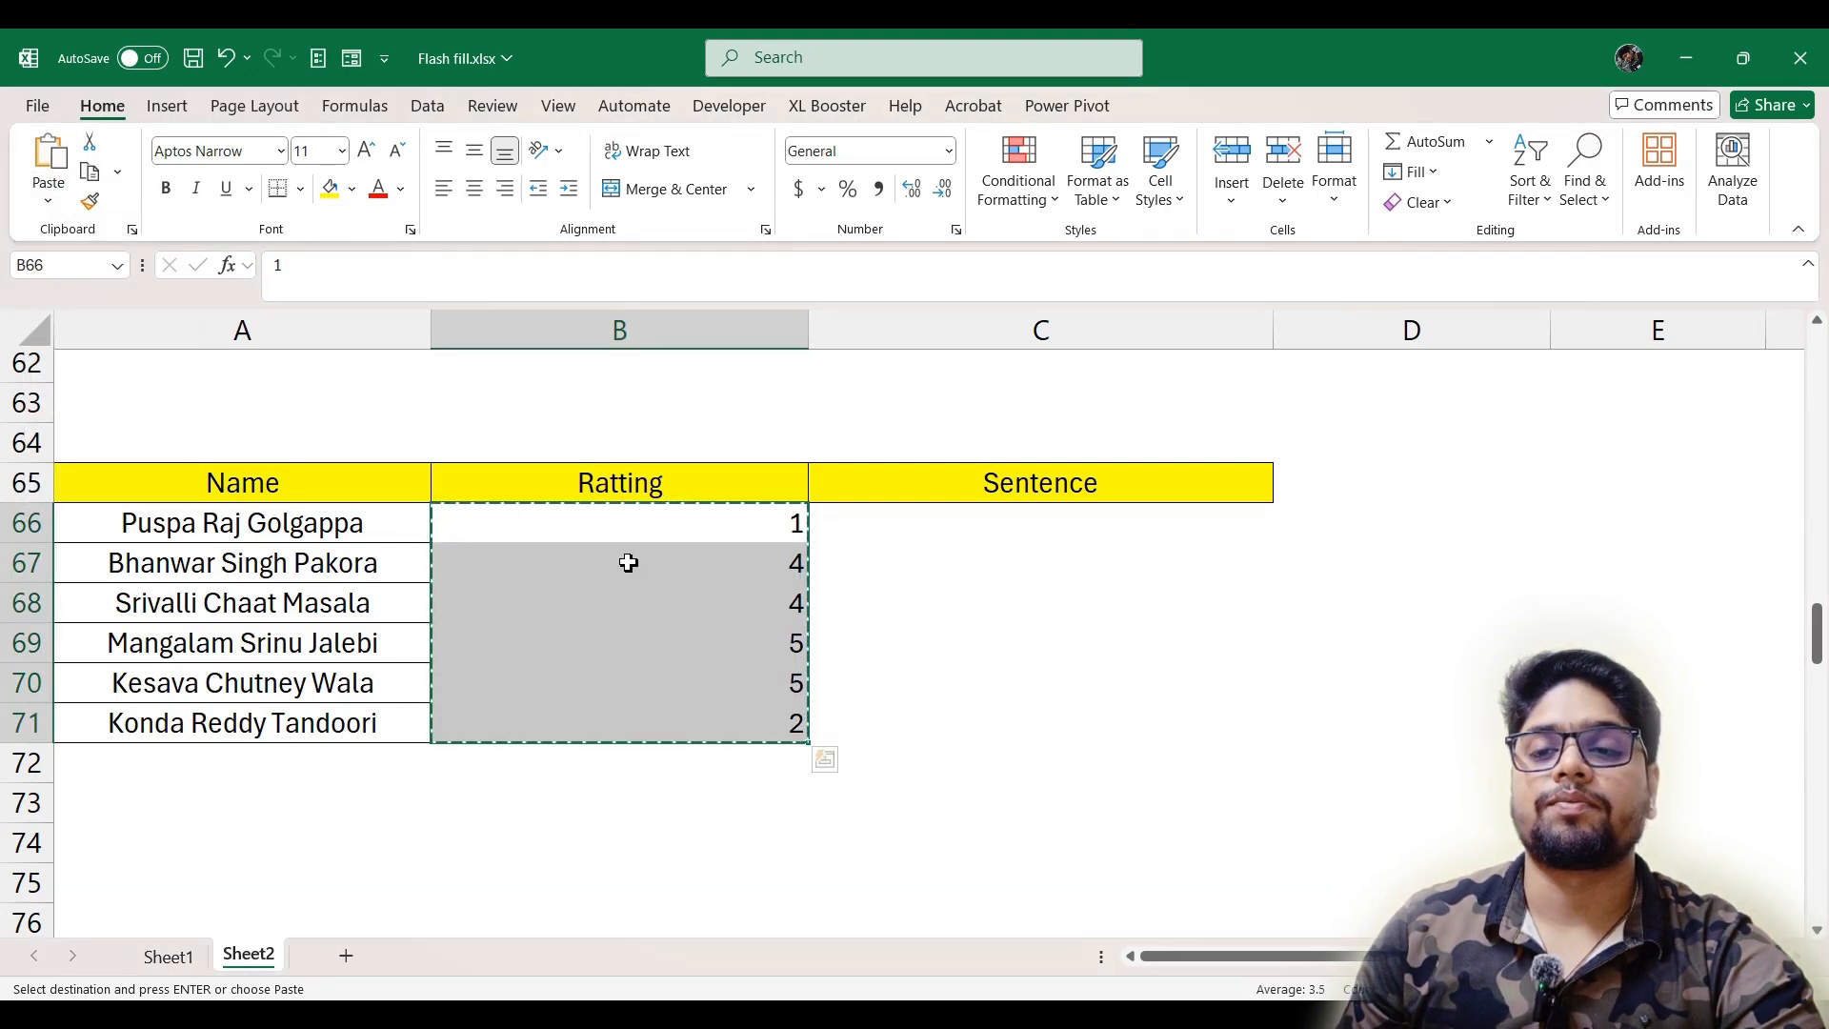
{"action": "key", "text": "Down"}
{"action": "key", "text": "Down"}
{"action": "key", "text": "Down"}
{"action": "key", "text": "Down"}
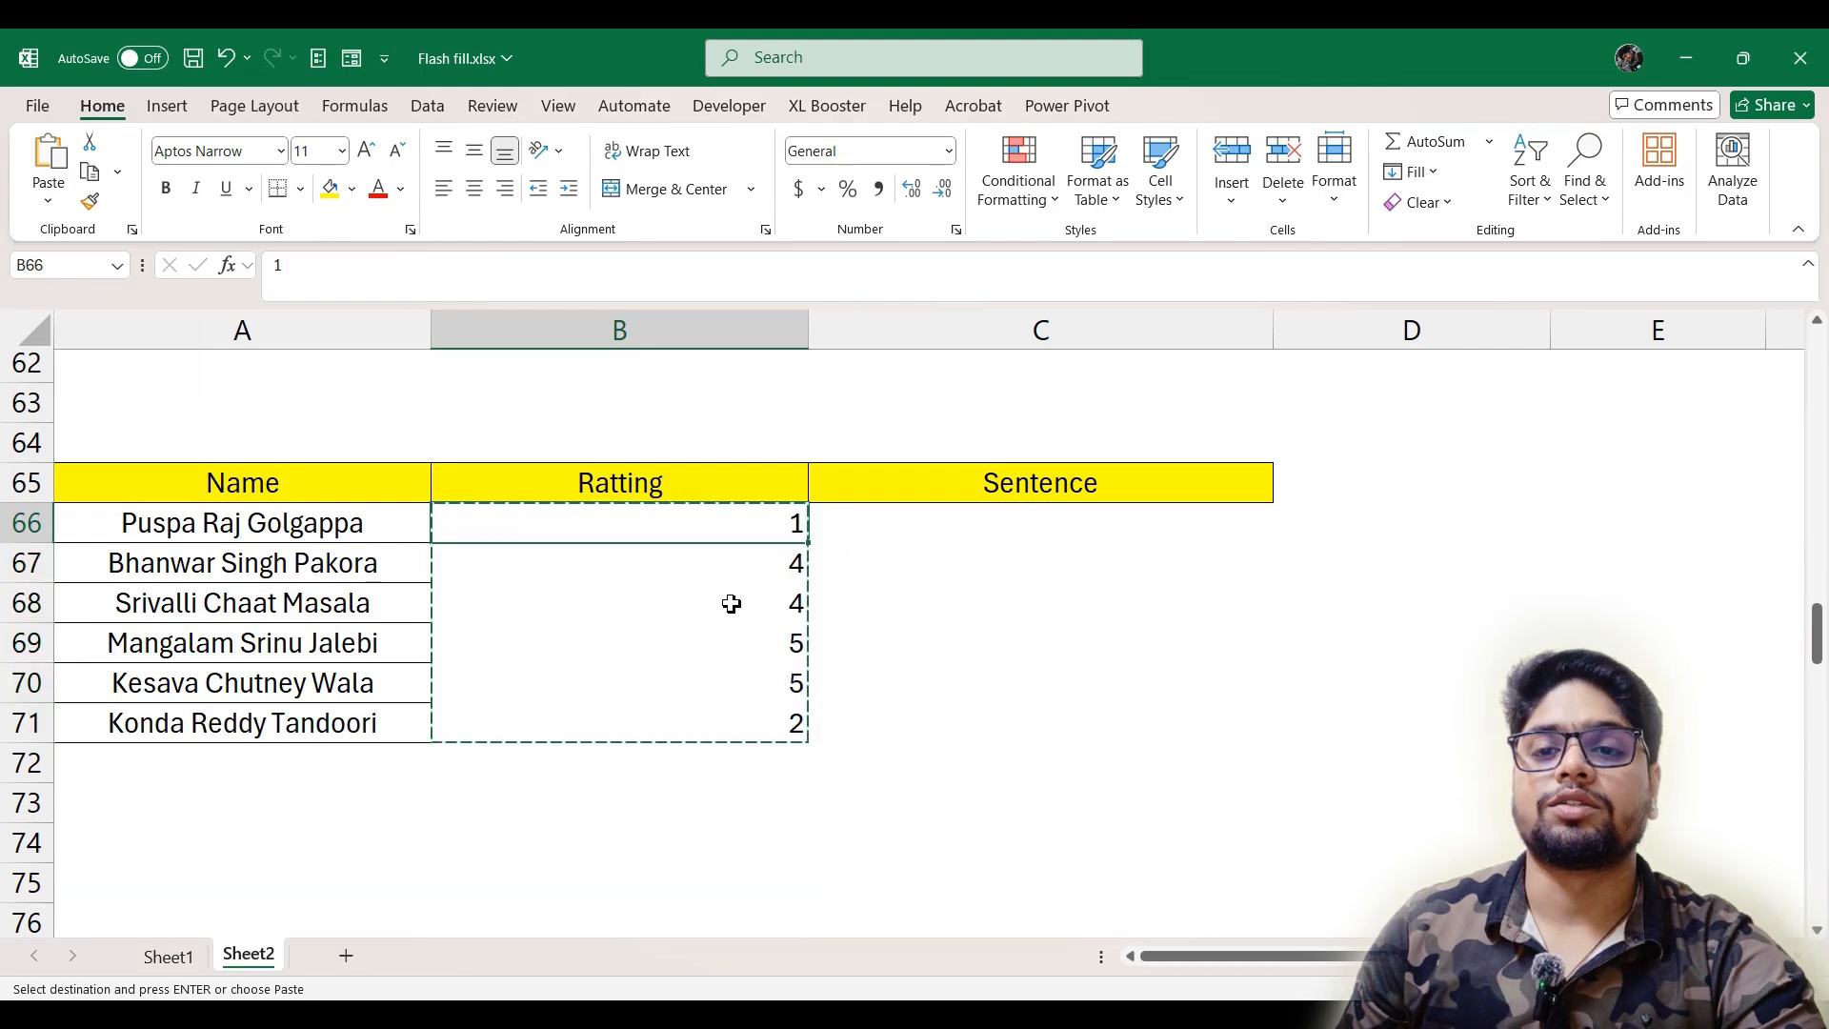
{"action": "left_click", "coordinate": [692, 563]}
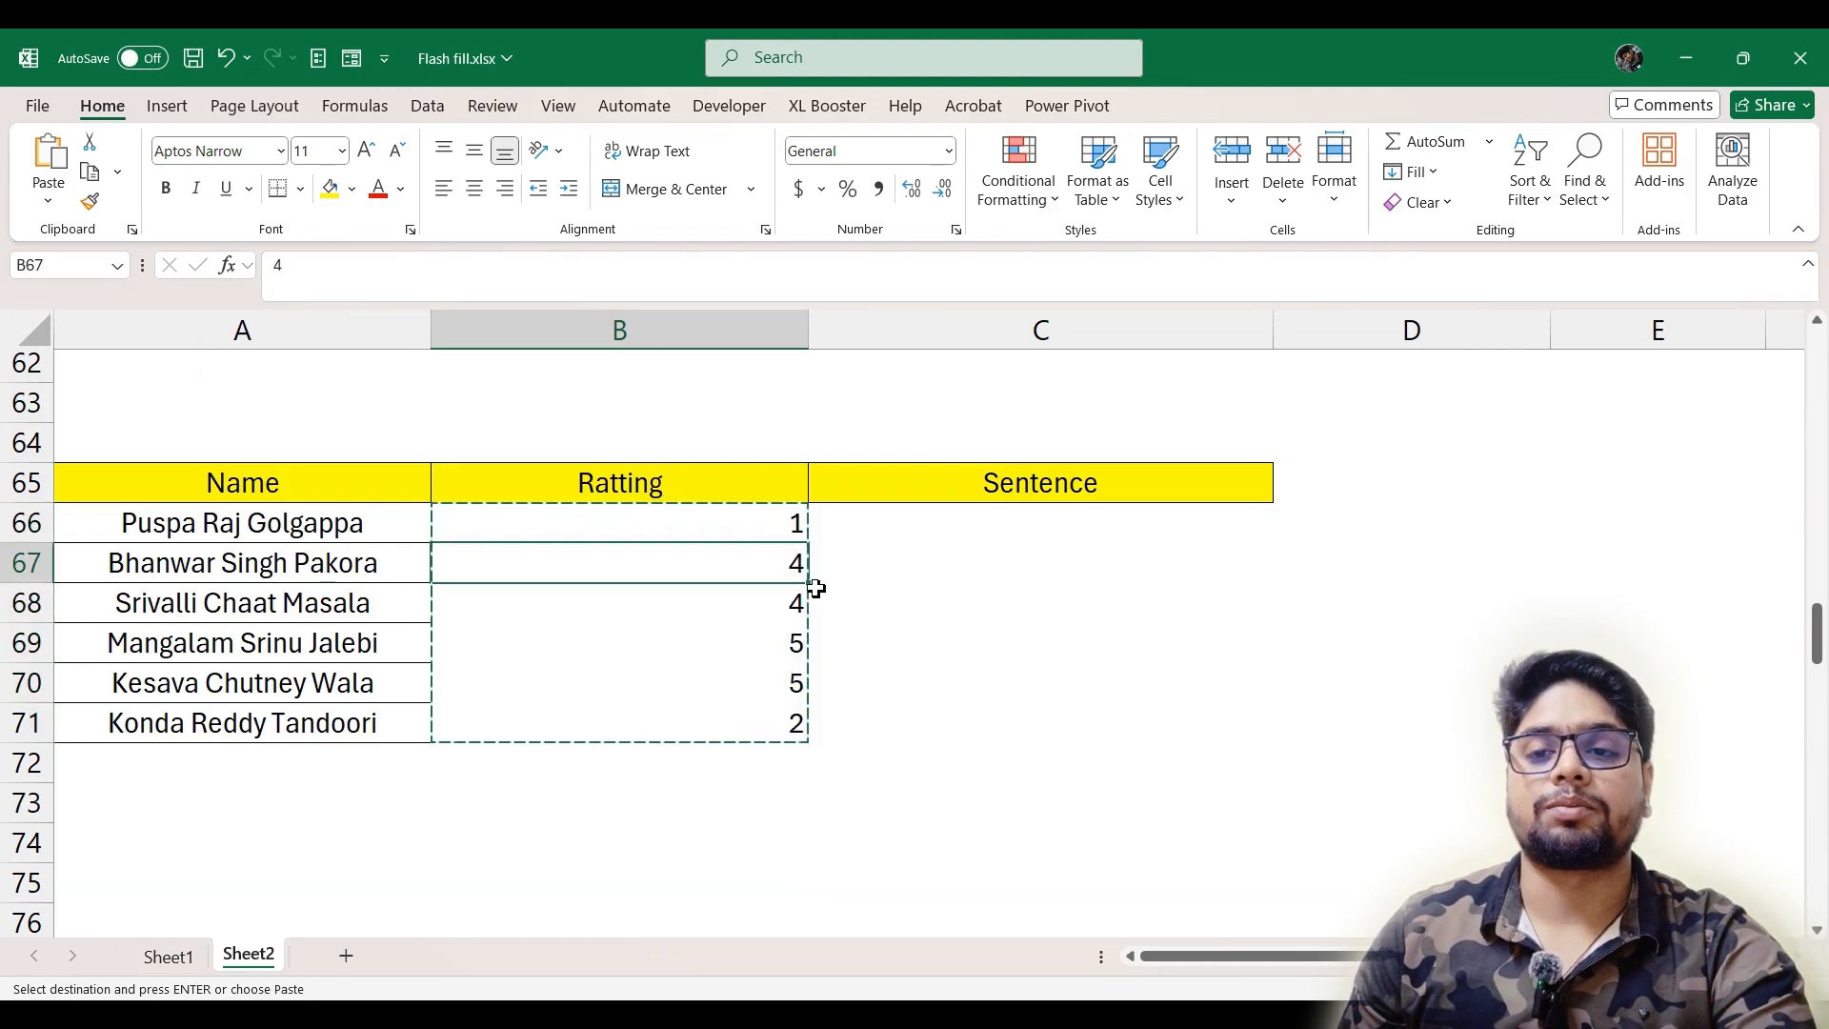
{"action": "key", "text": "Escape"}
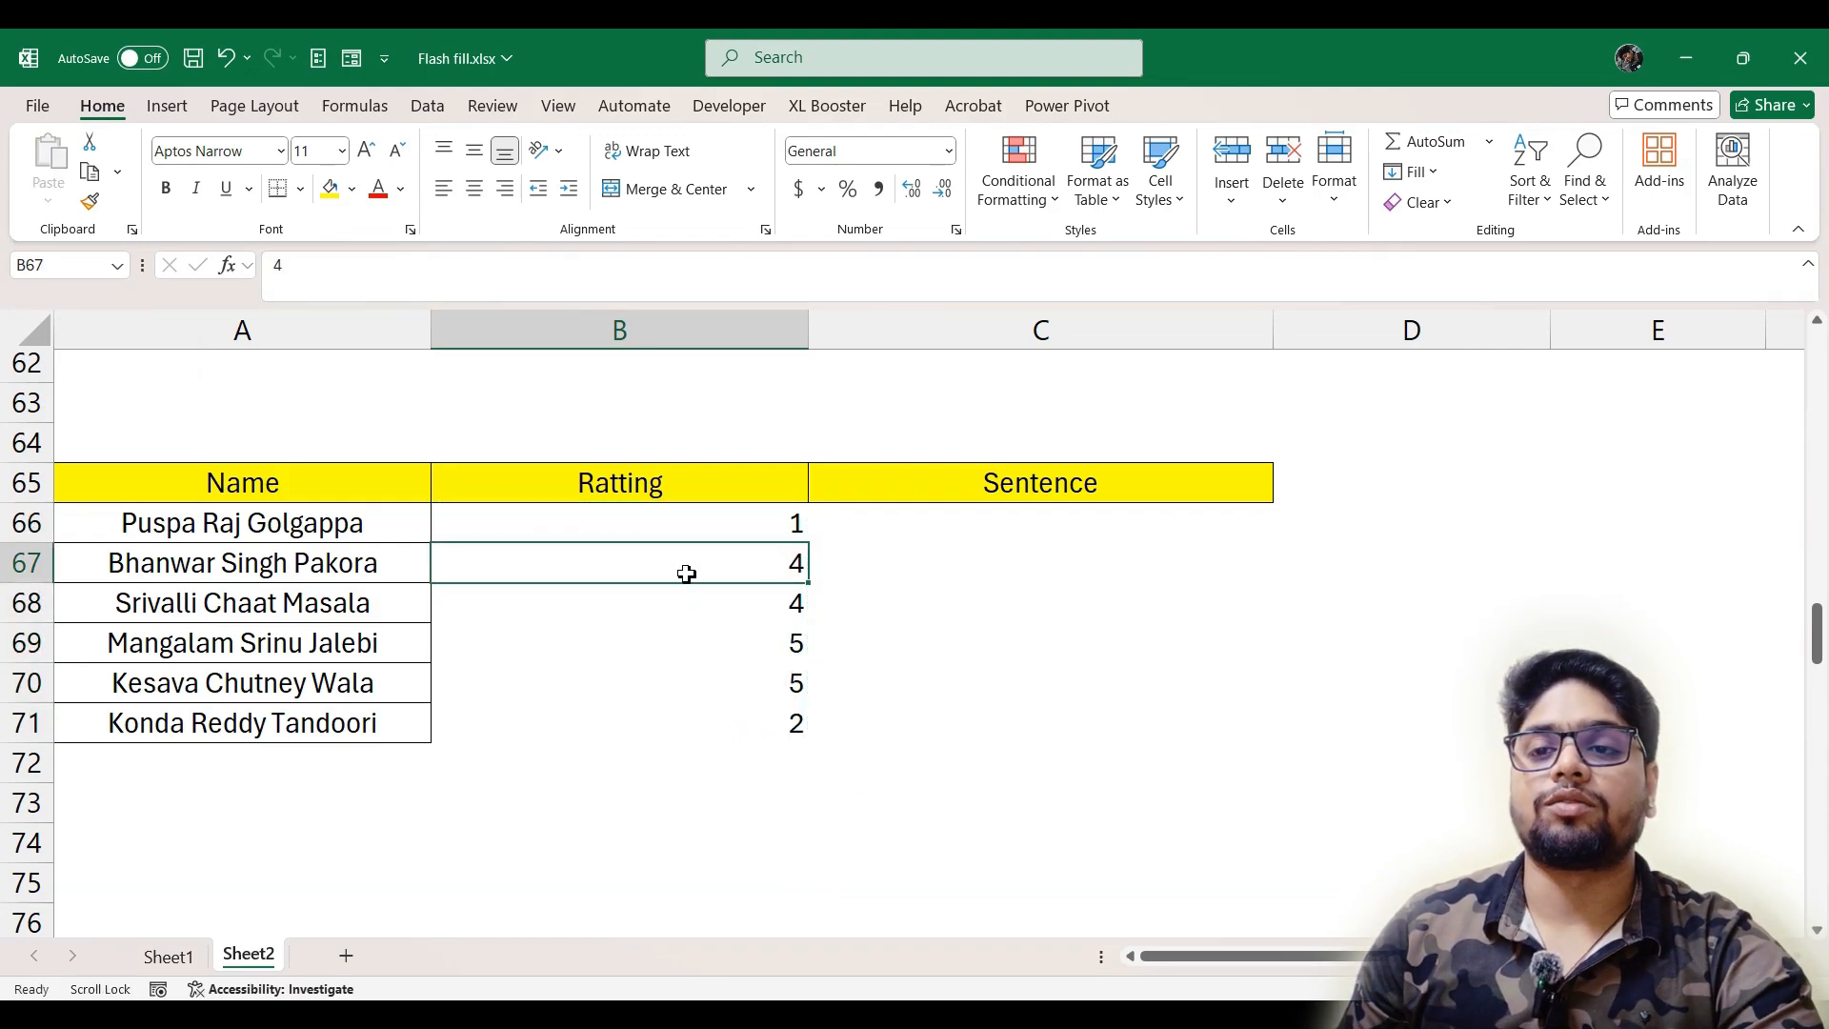
Enter the lowercase first name followed by "got 1 out of 5 ratting" in C66 and Flash Fill the Sentence column from it
{"action": "left_click", "coordinate": [994, 533]}
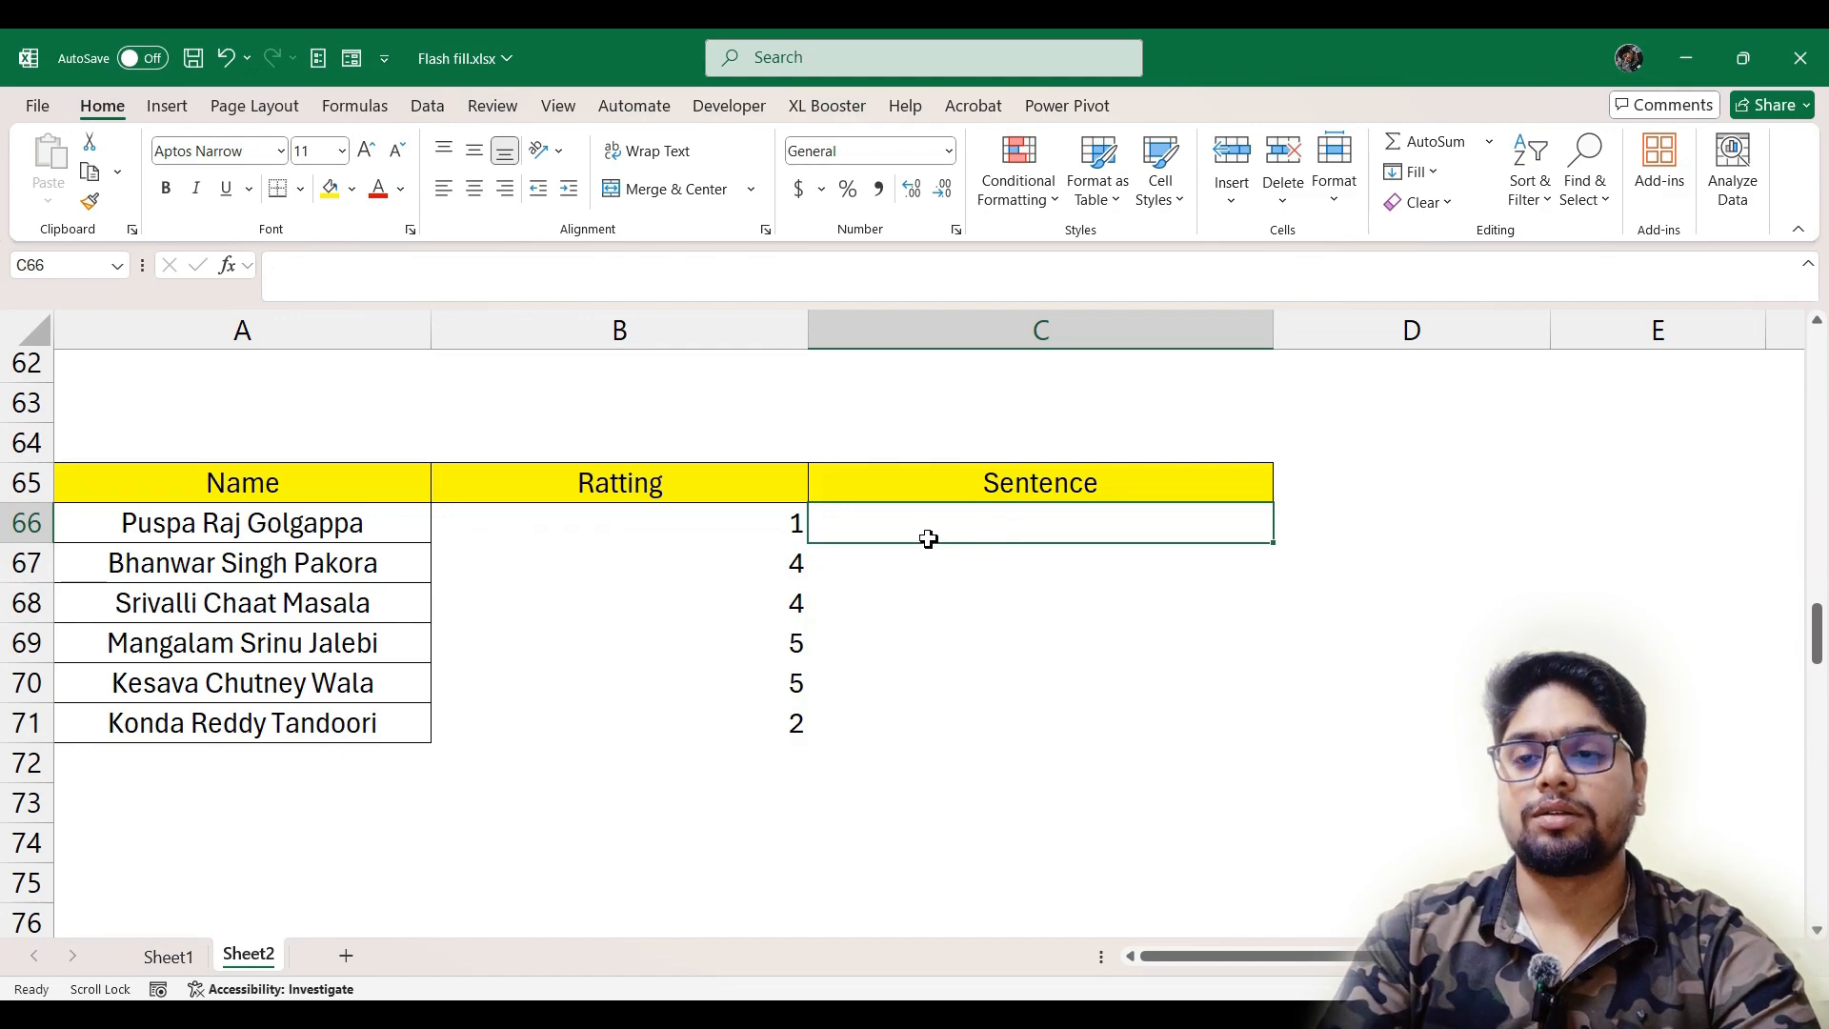
{"action": "type", "text": "puspa"}
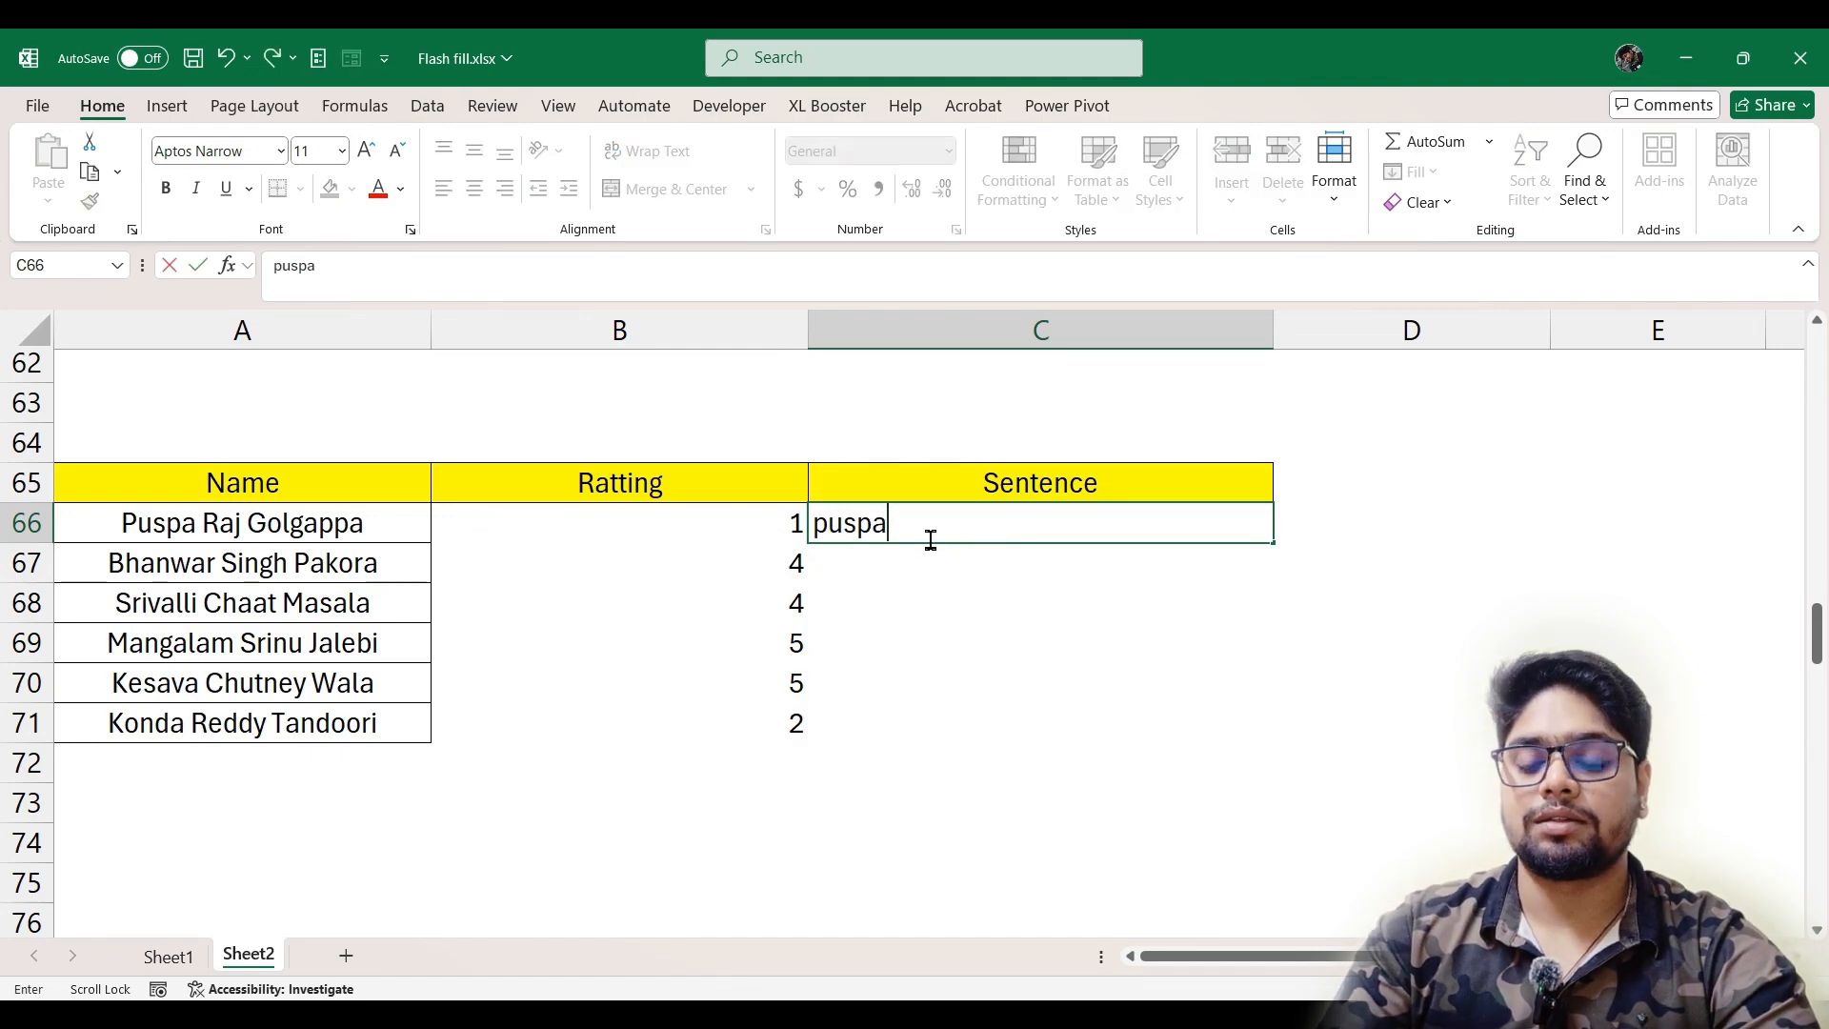
{"action": "type", "text": " g"}
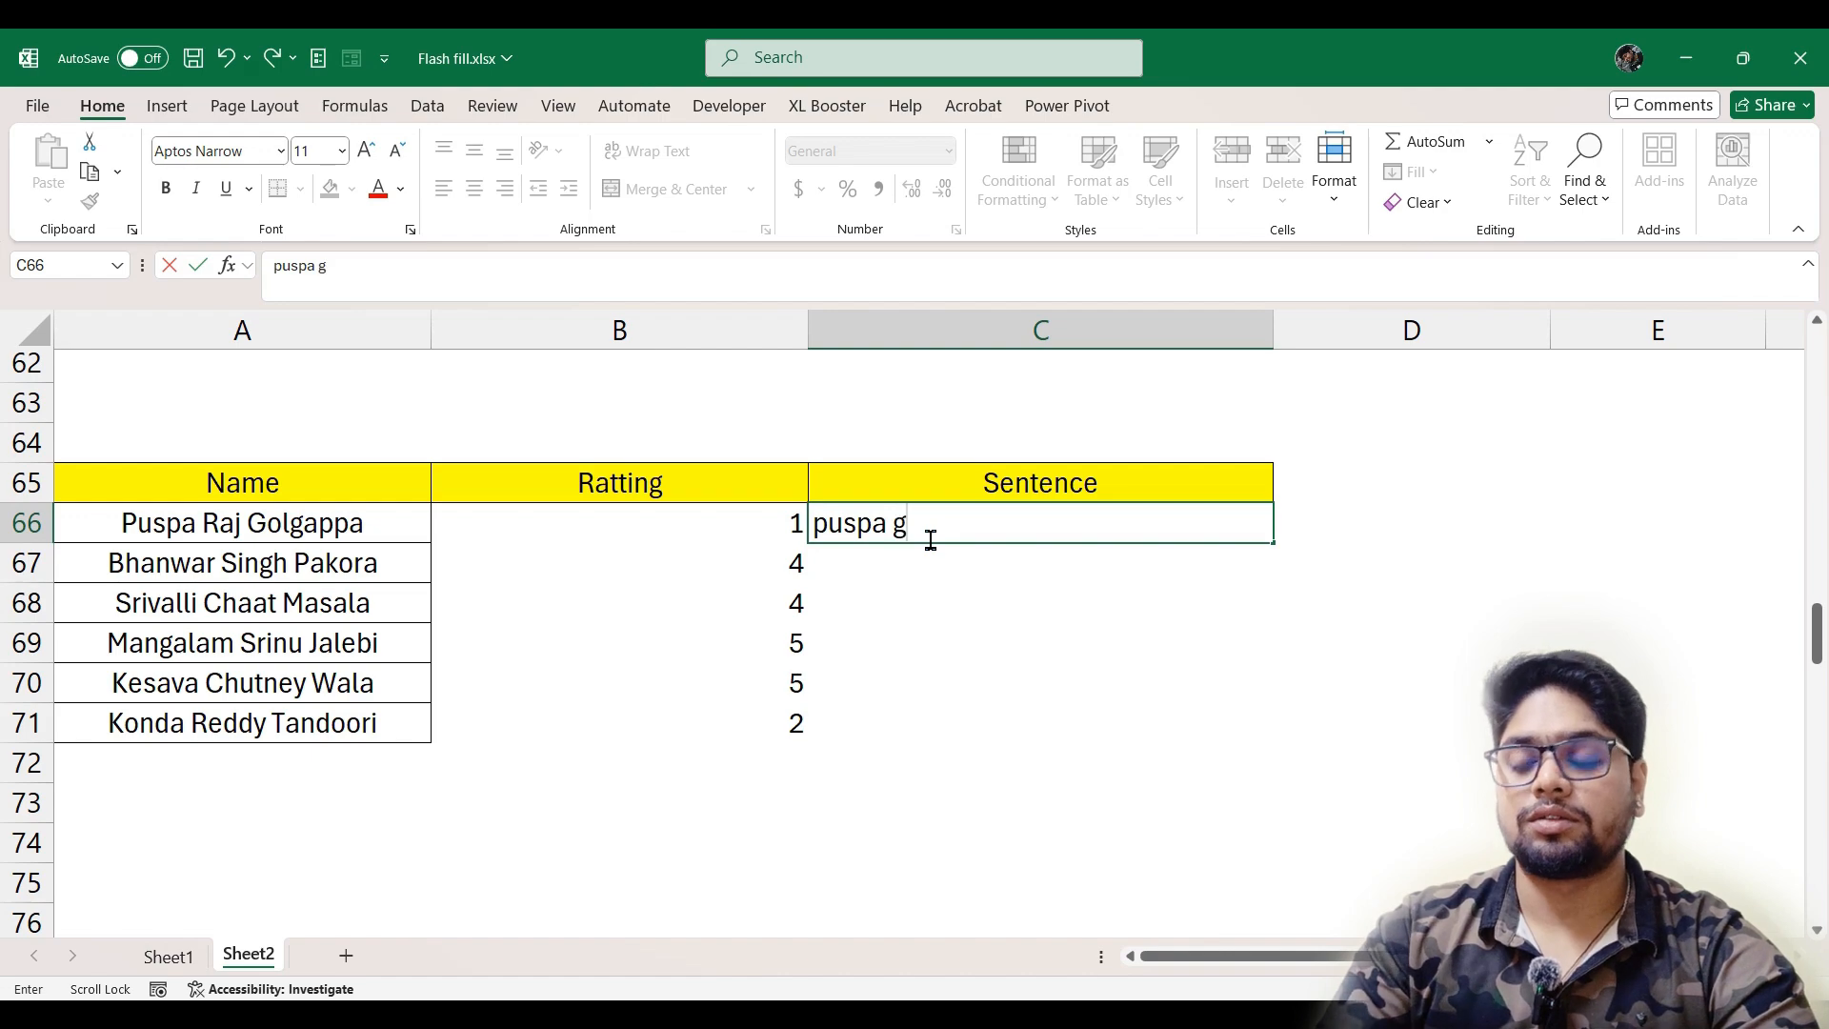
{"action": "type", "text": "ot 1 ou"}
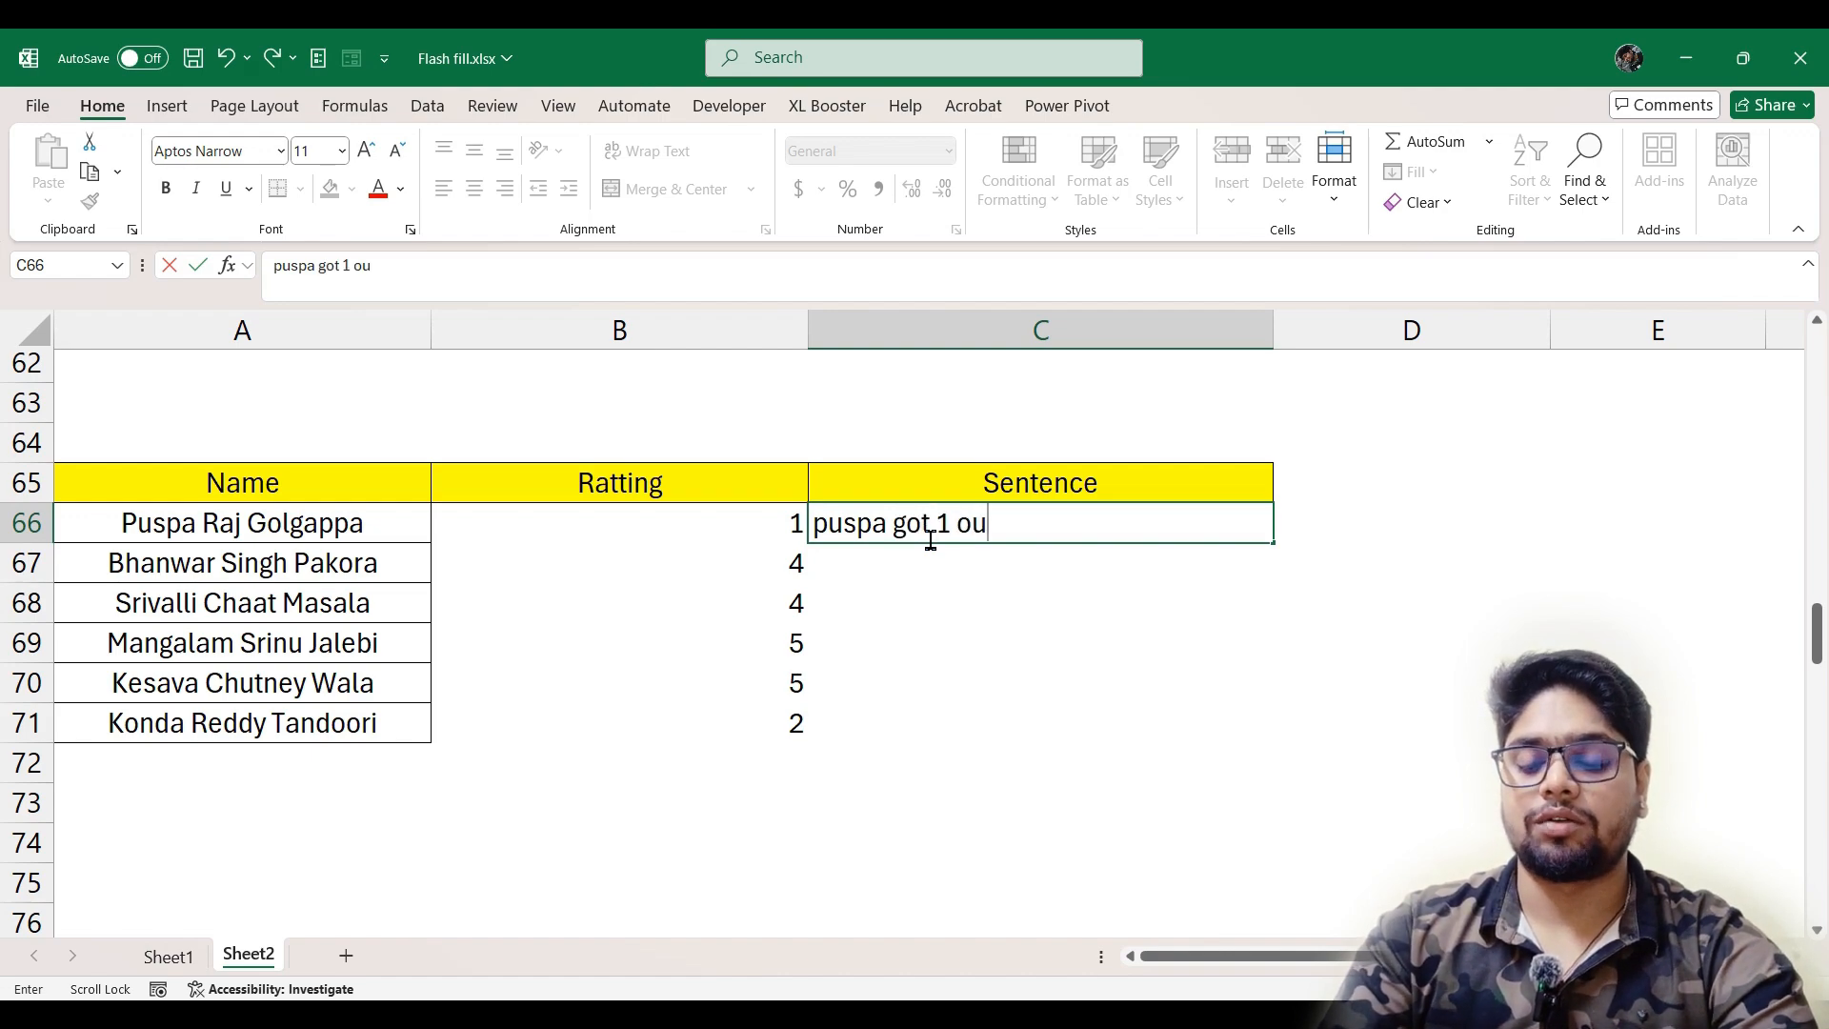
{"action": "type", "text": "t of "}
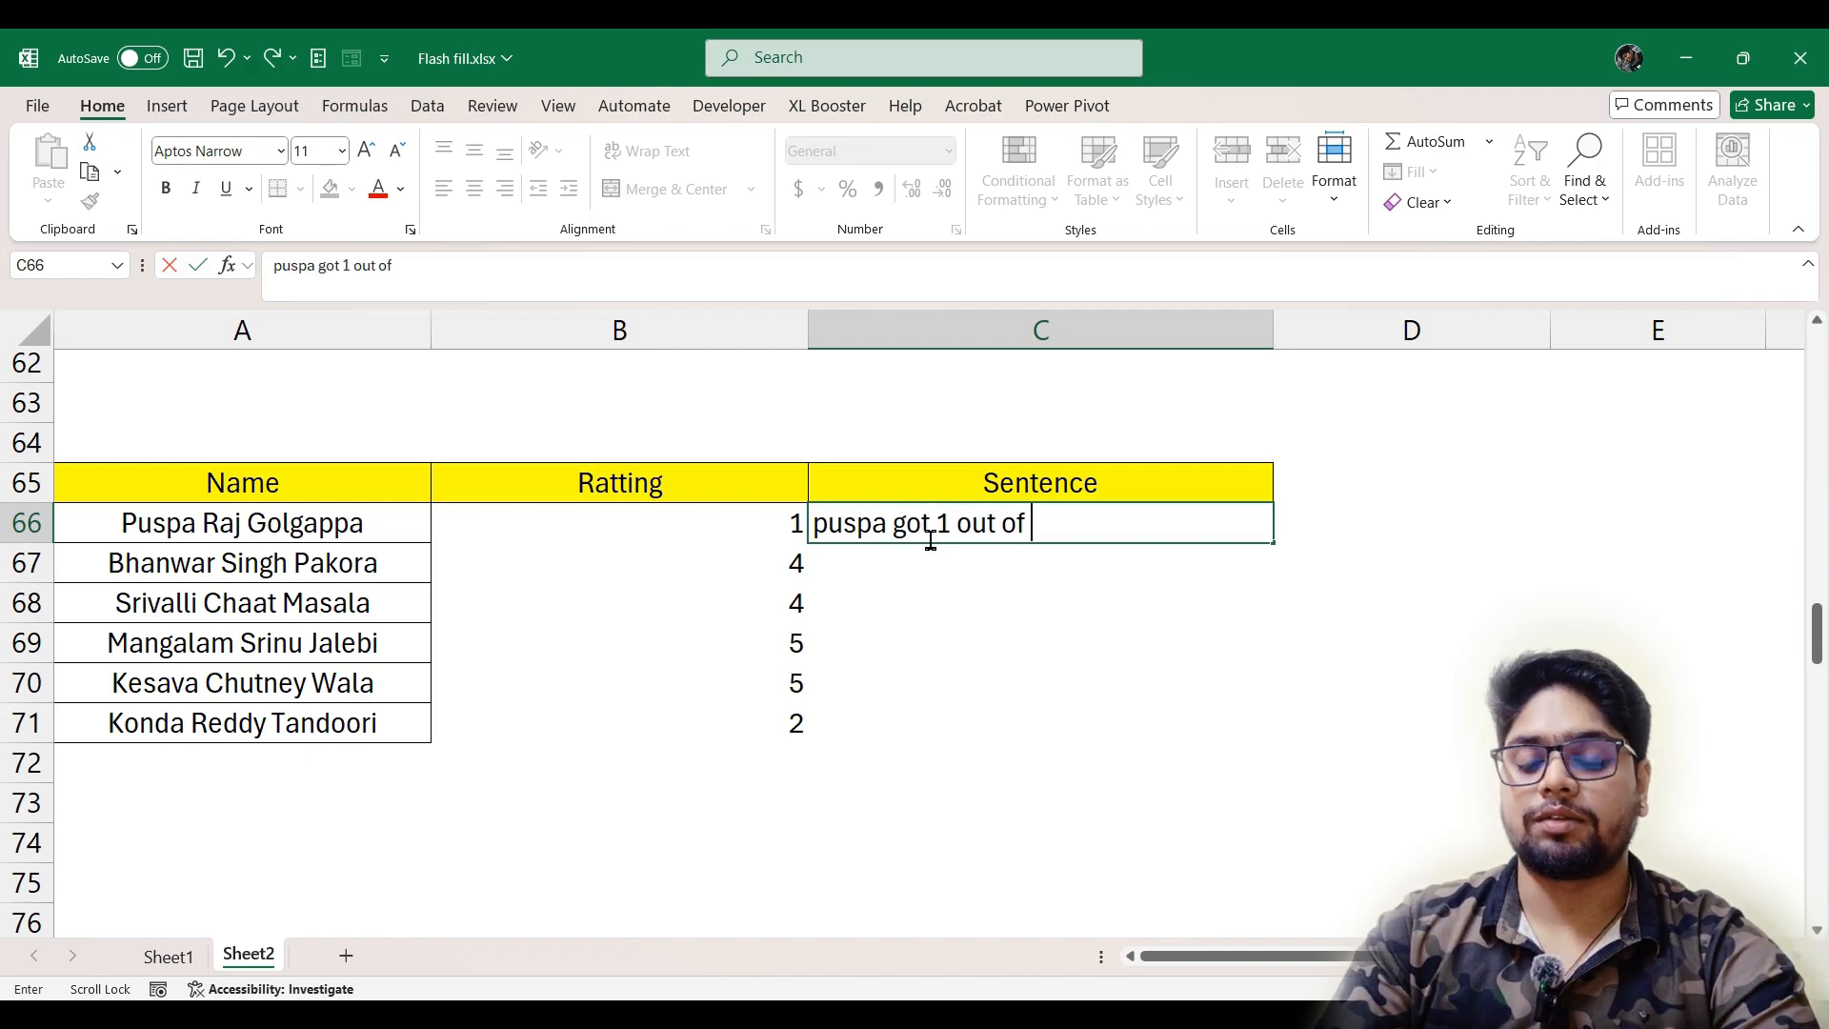
{"action": "type", "text": "5 ratt"}
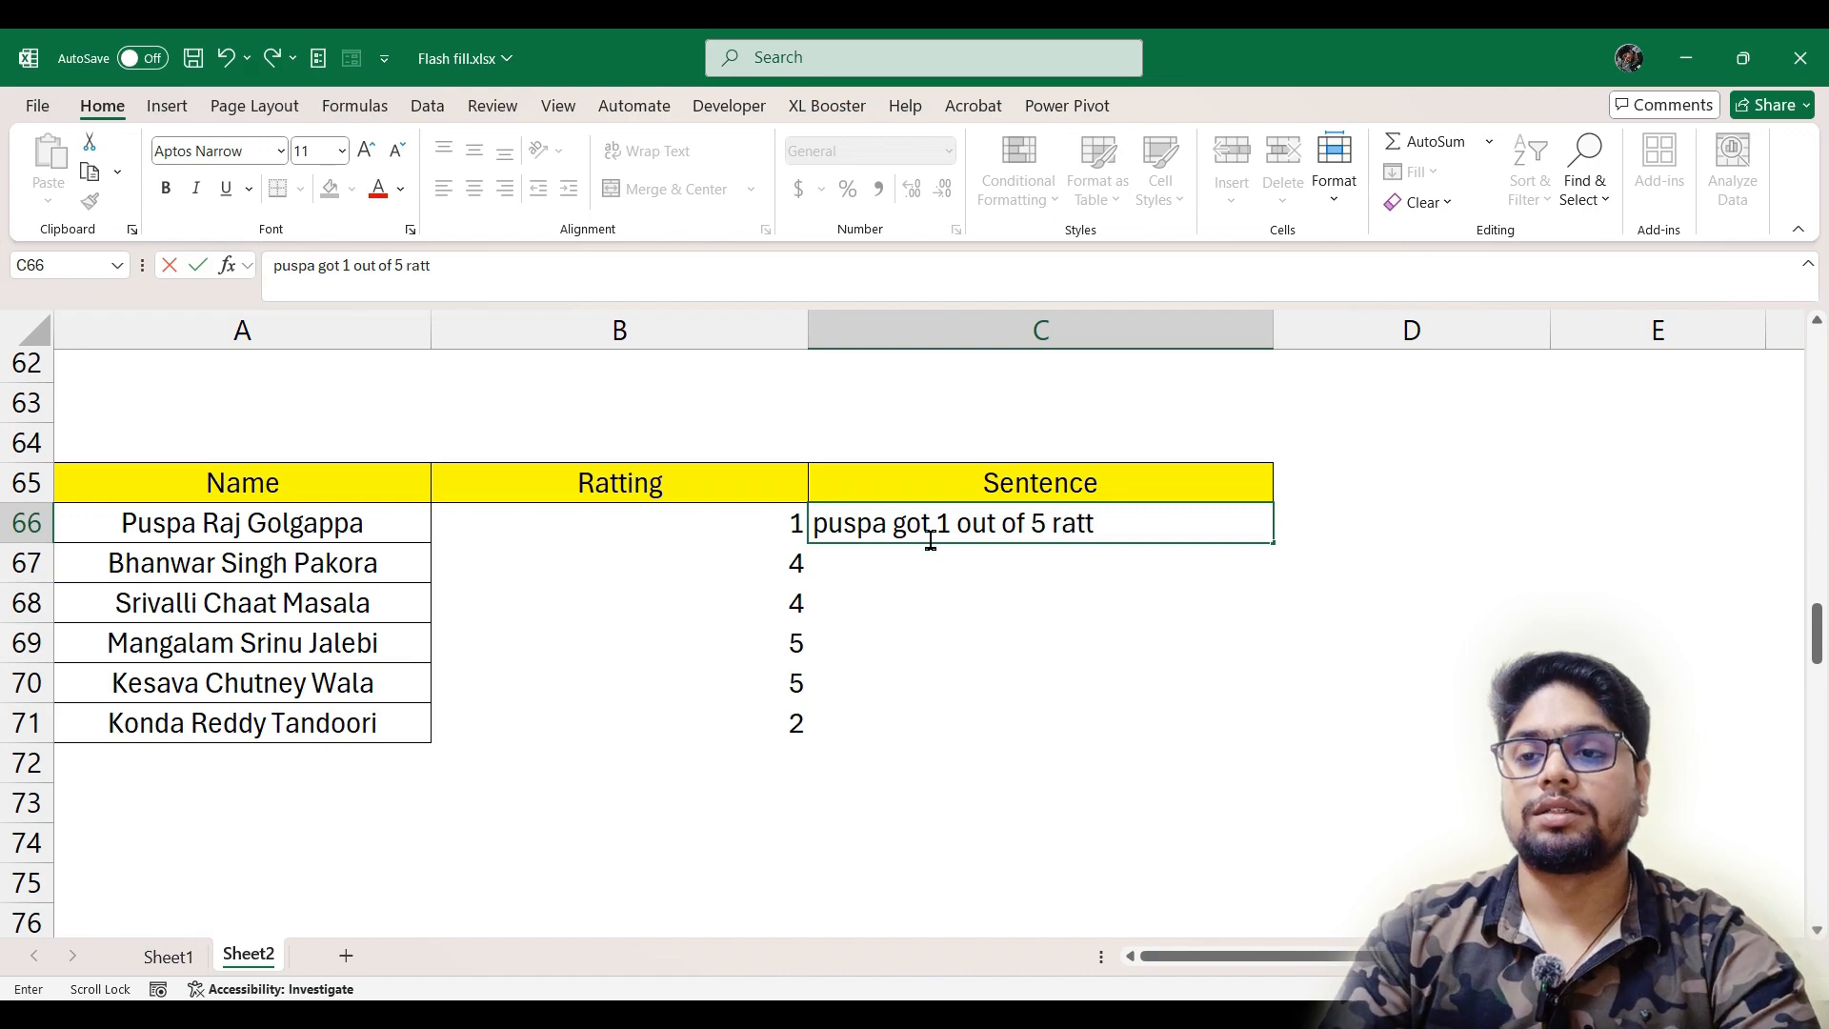
{"action": "type", "text": "ing"}
{"action": "key", "text": "Return"}
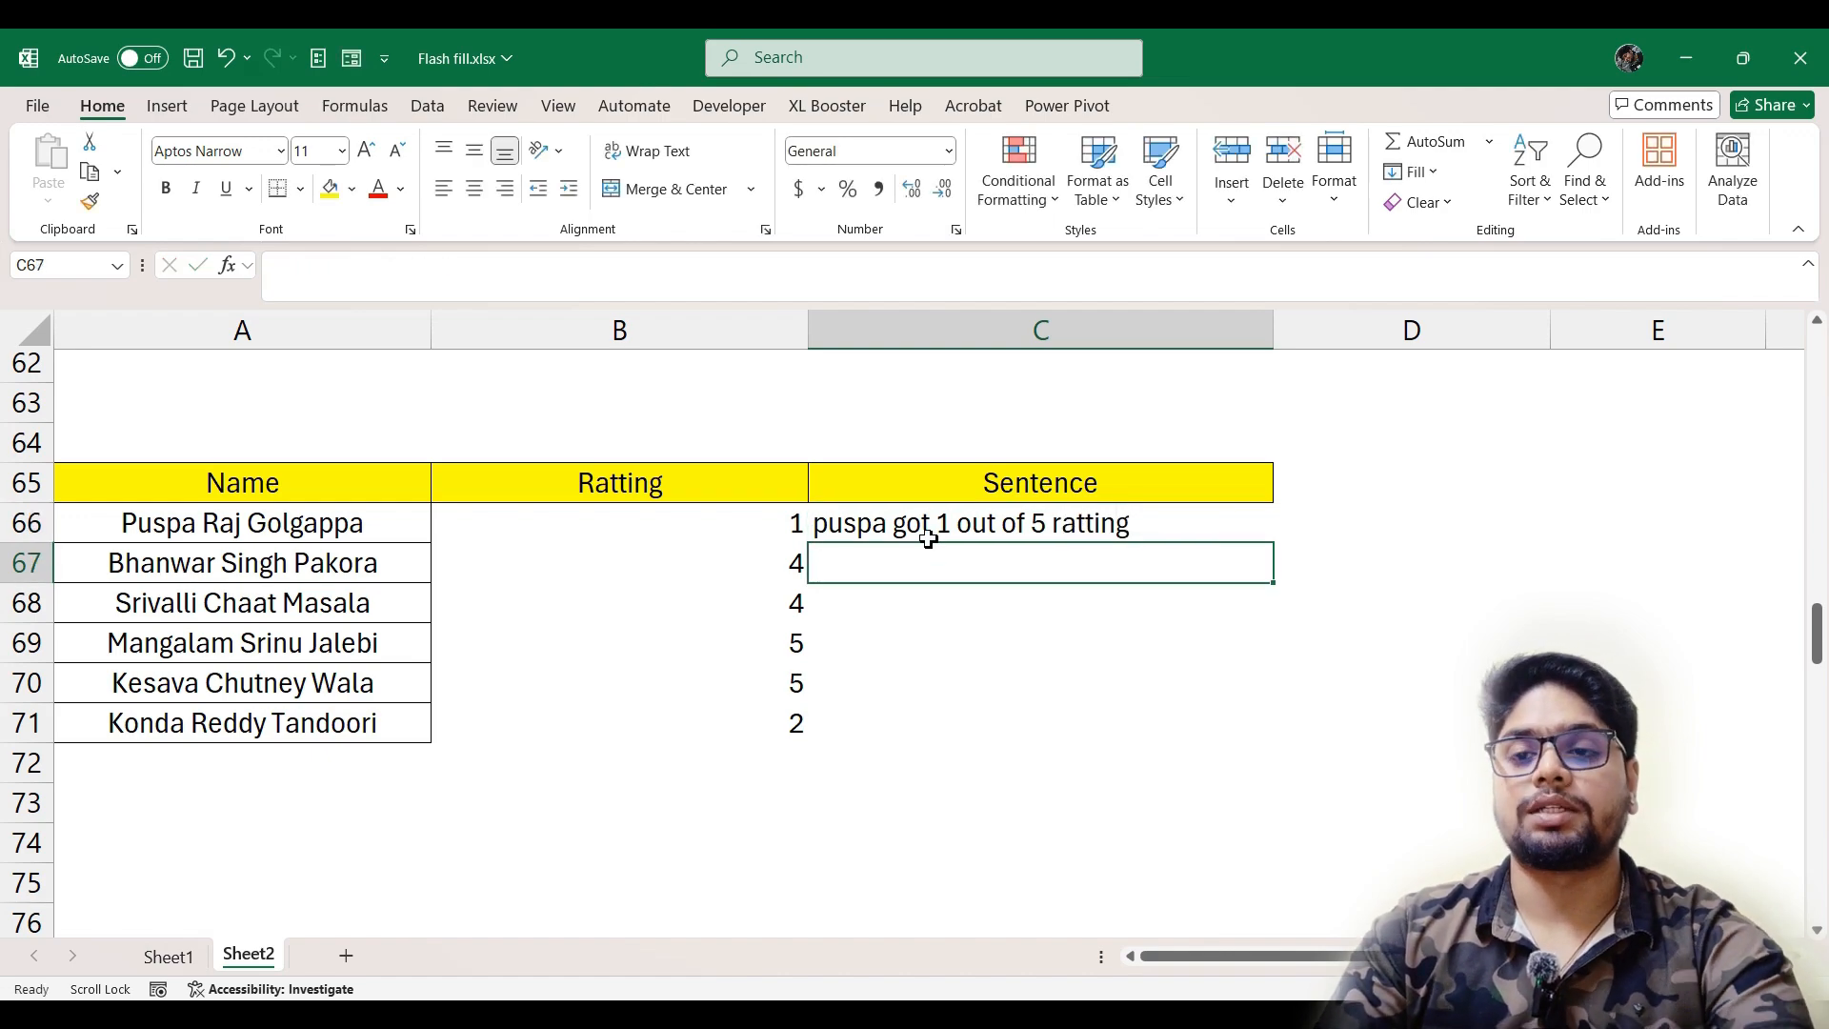
{"action": "key", "text": "ctrl+e"}
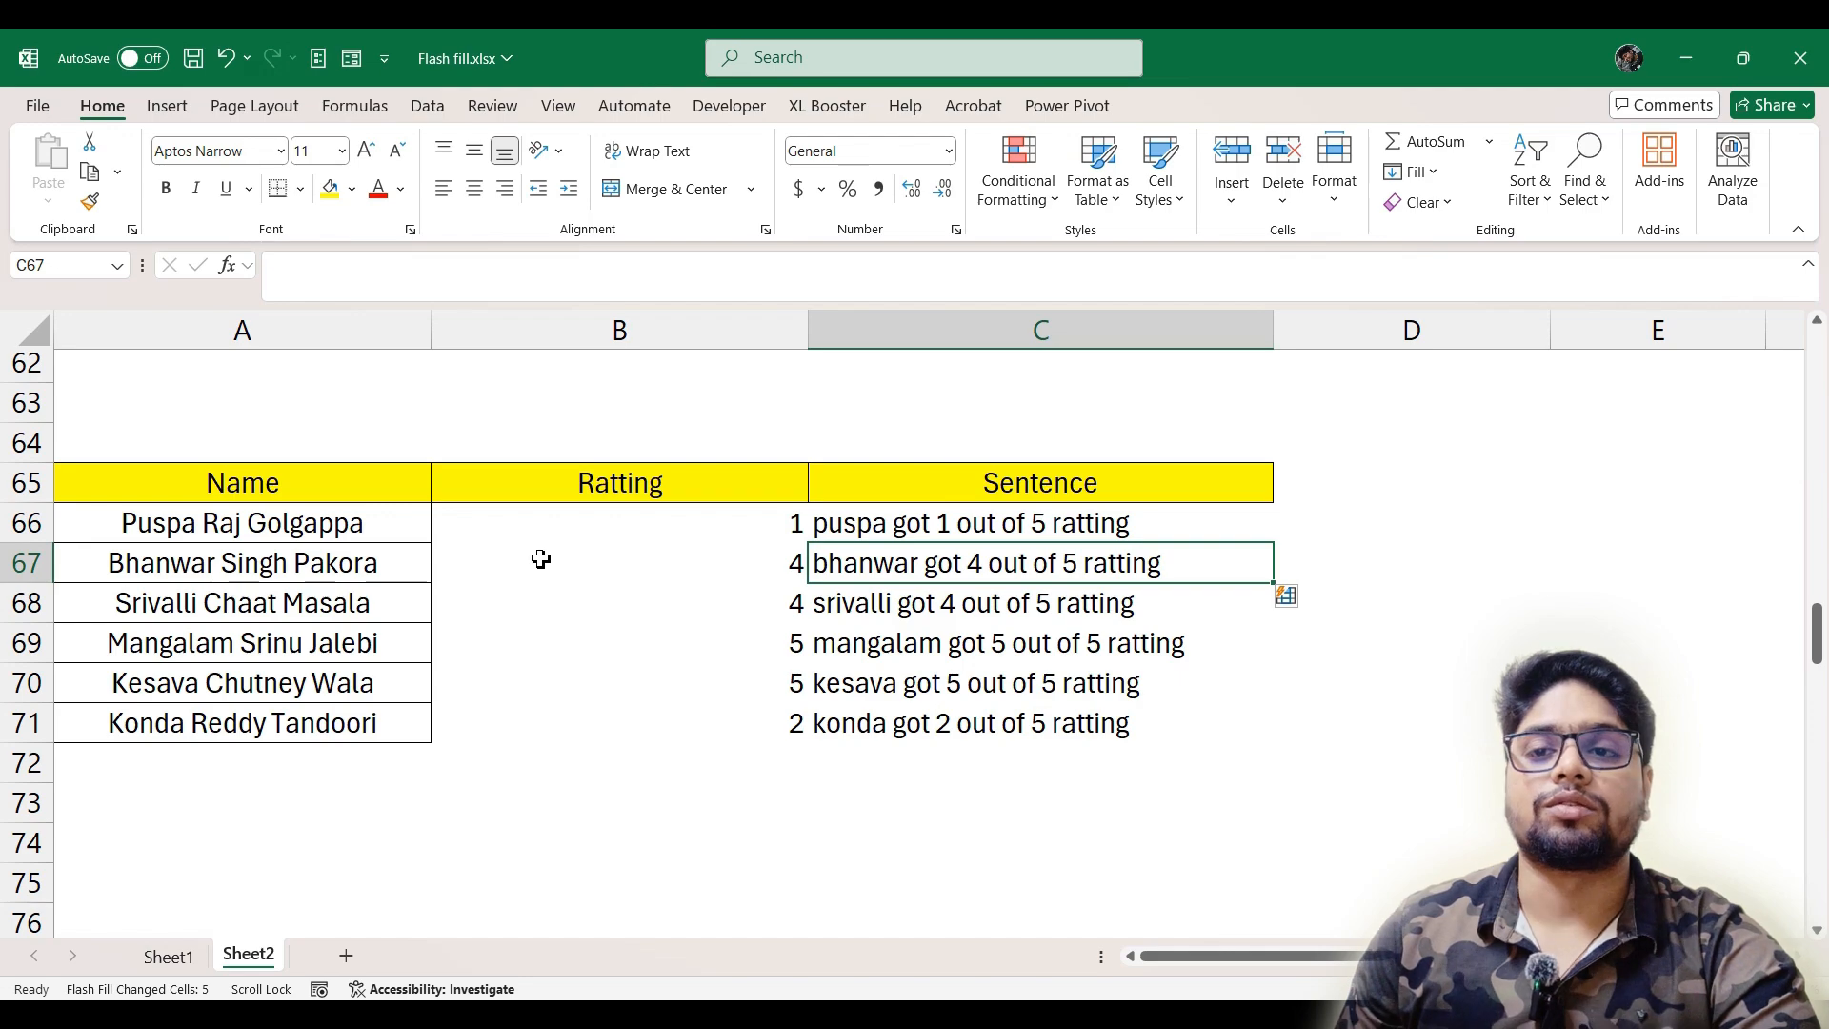
Enter the day number 5 in B82 and Flash Fill the date column from it
{"action": "scroll", "coordinate": [563, 560], "scroll_direction": "down", "scroll_amount": 3}
{"action": "scroll", "coordinate": [567, 559], "scroll_direction": "up", "scroll_amount": 2}
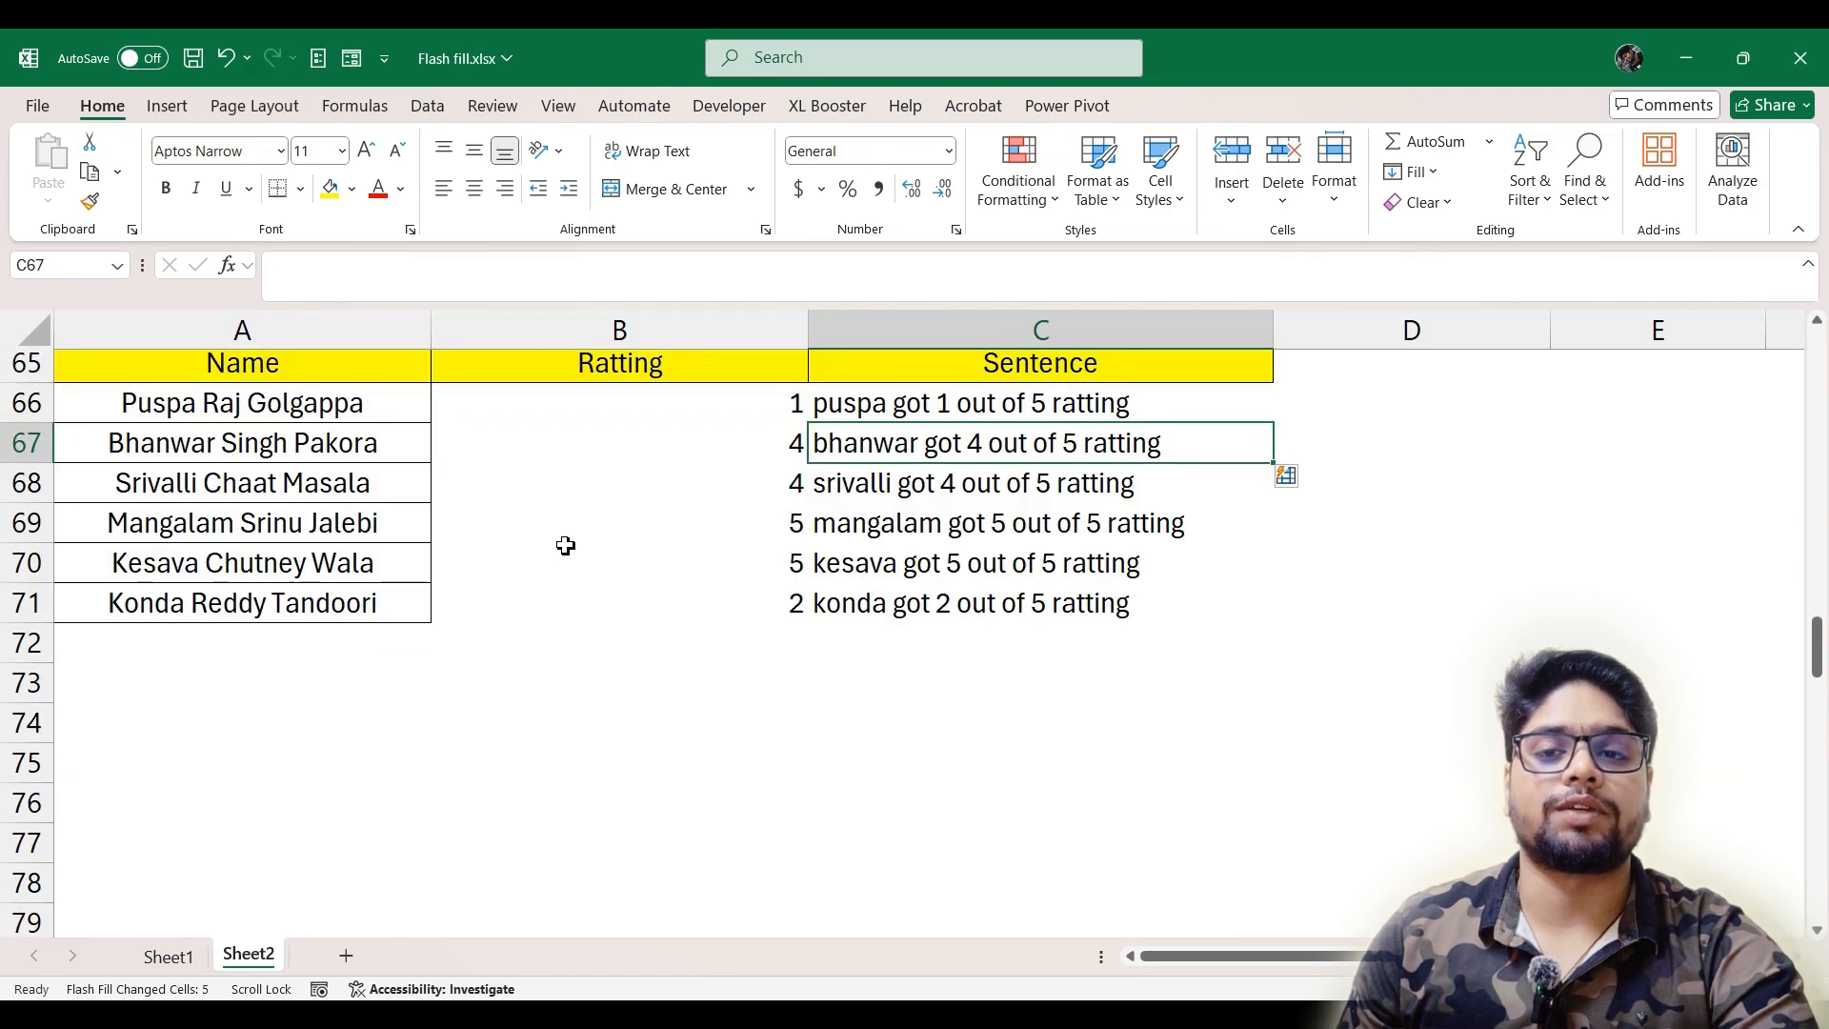
{"action": "scroll", "coordinate": [564, 539], "scroll_direction": "up", "scroll_amount": 1}
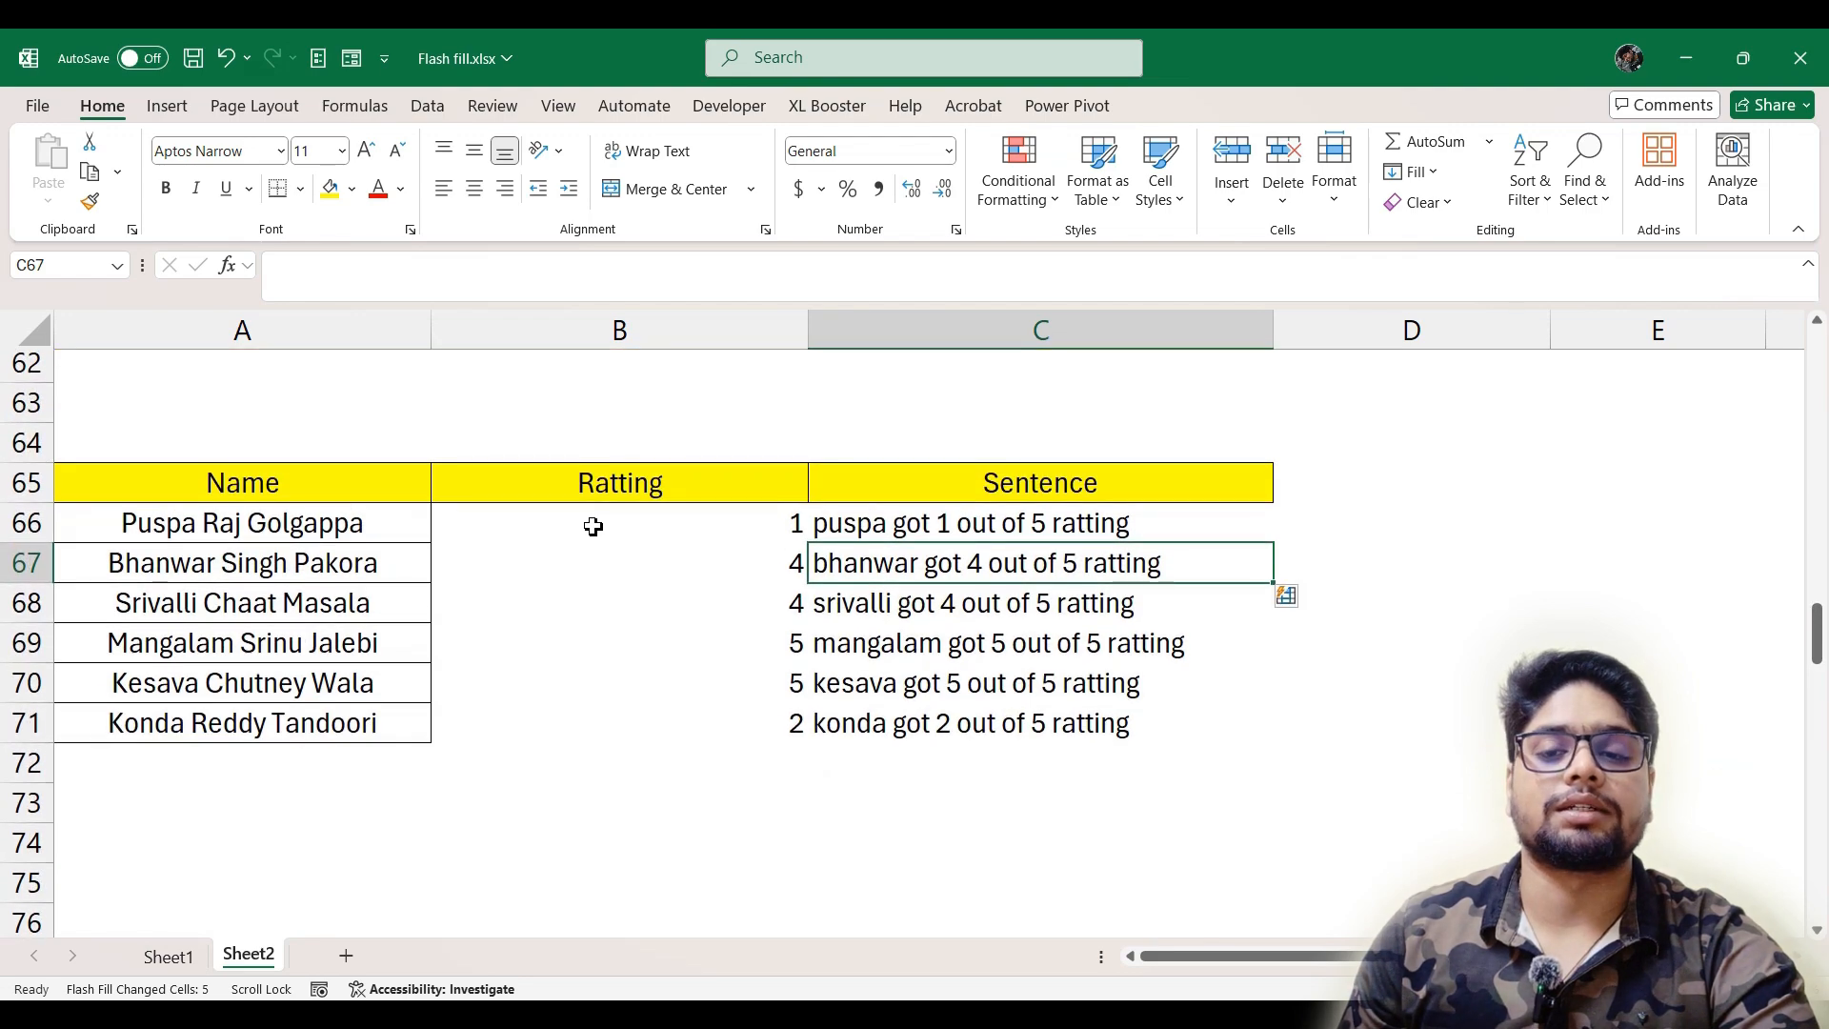
{"action": "scroll", "coordinate": [585, 638], "scroll_direction": "down", "scroll_amount": 6}
{"action": "left_click", "coordinate": [641, 457]}
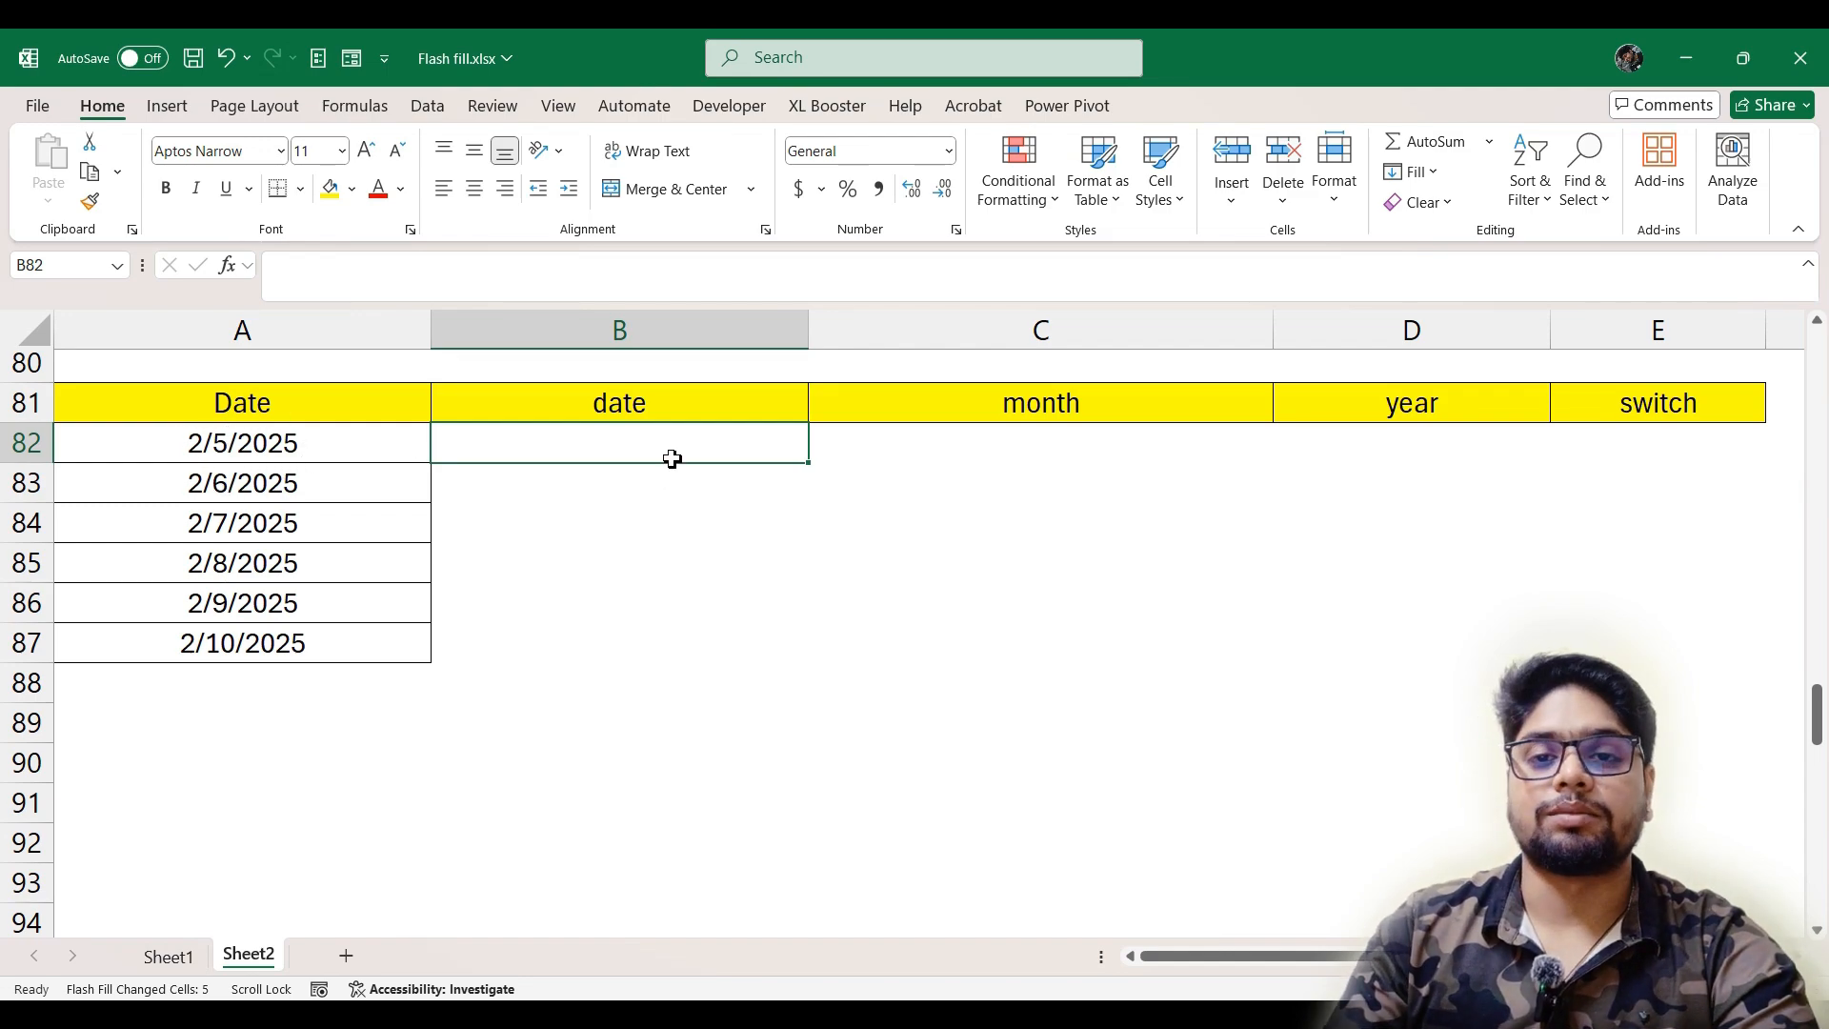
{"action": "type", "text": "5"}
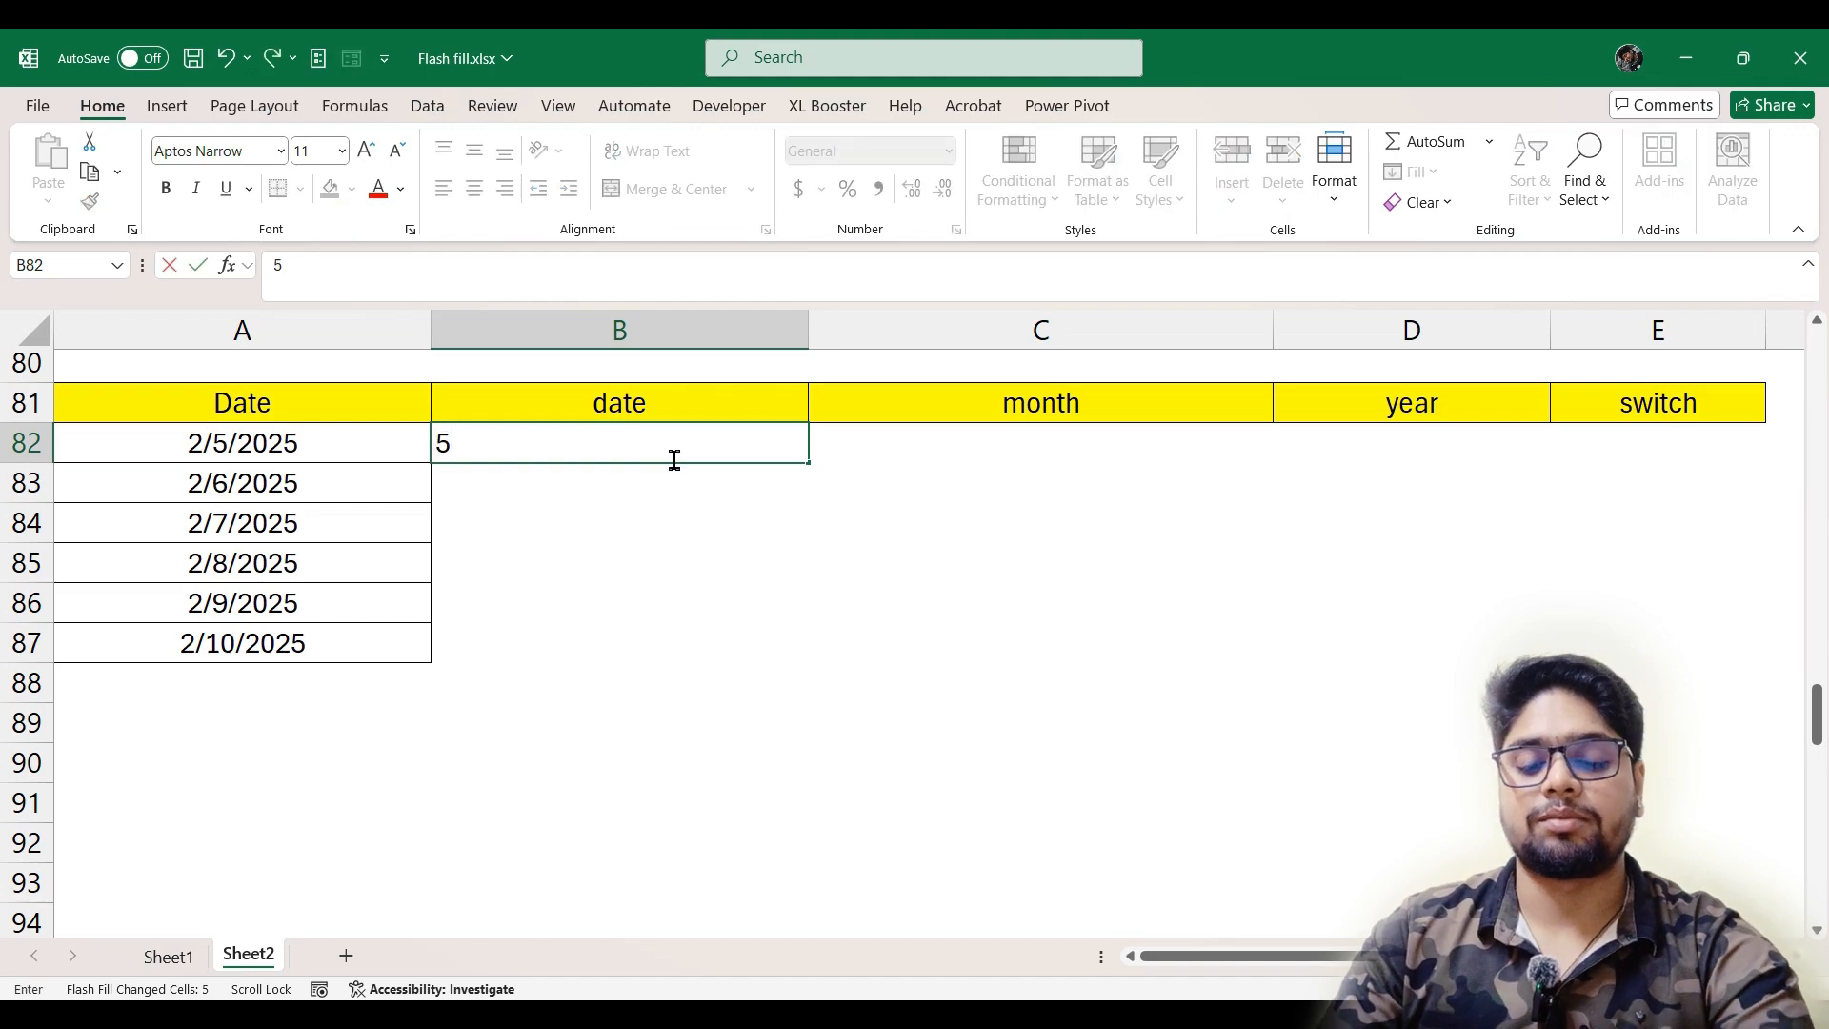
{"action": "key", "text": "Return"}
{"action": "key", "text": "ctrl+e"}
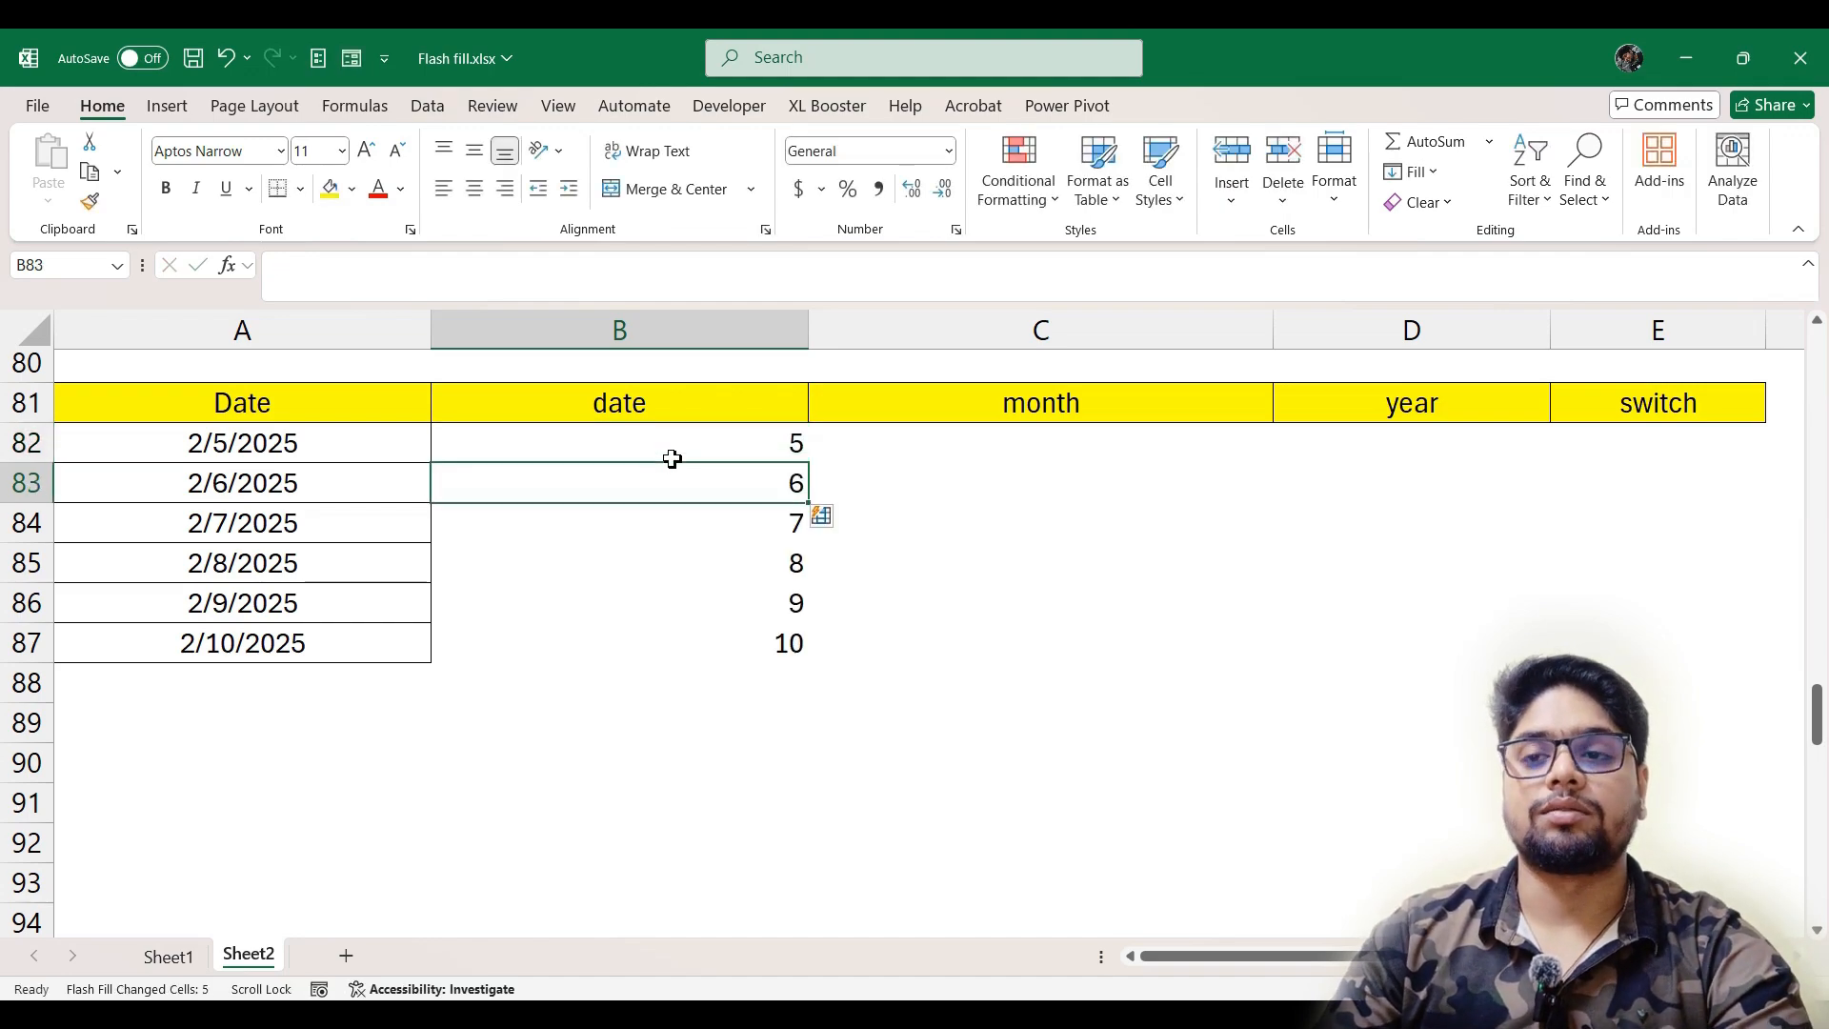
Enter the month number 2 in C83 and Flash Fill the month column from it
{"action": "key", "text": "Right"}
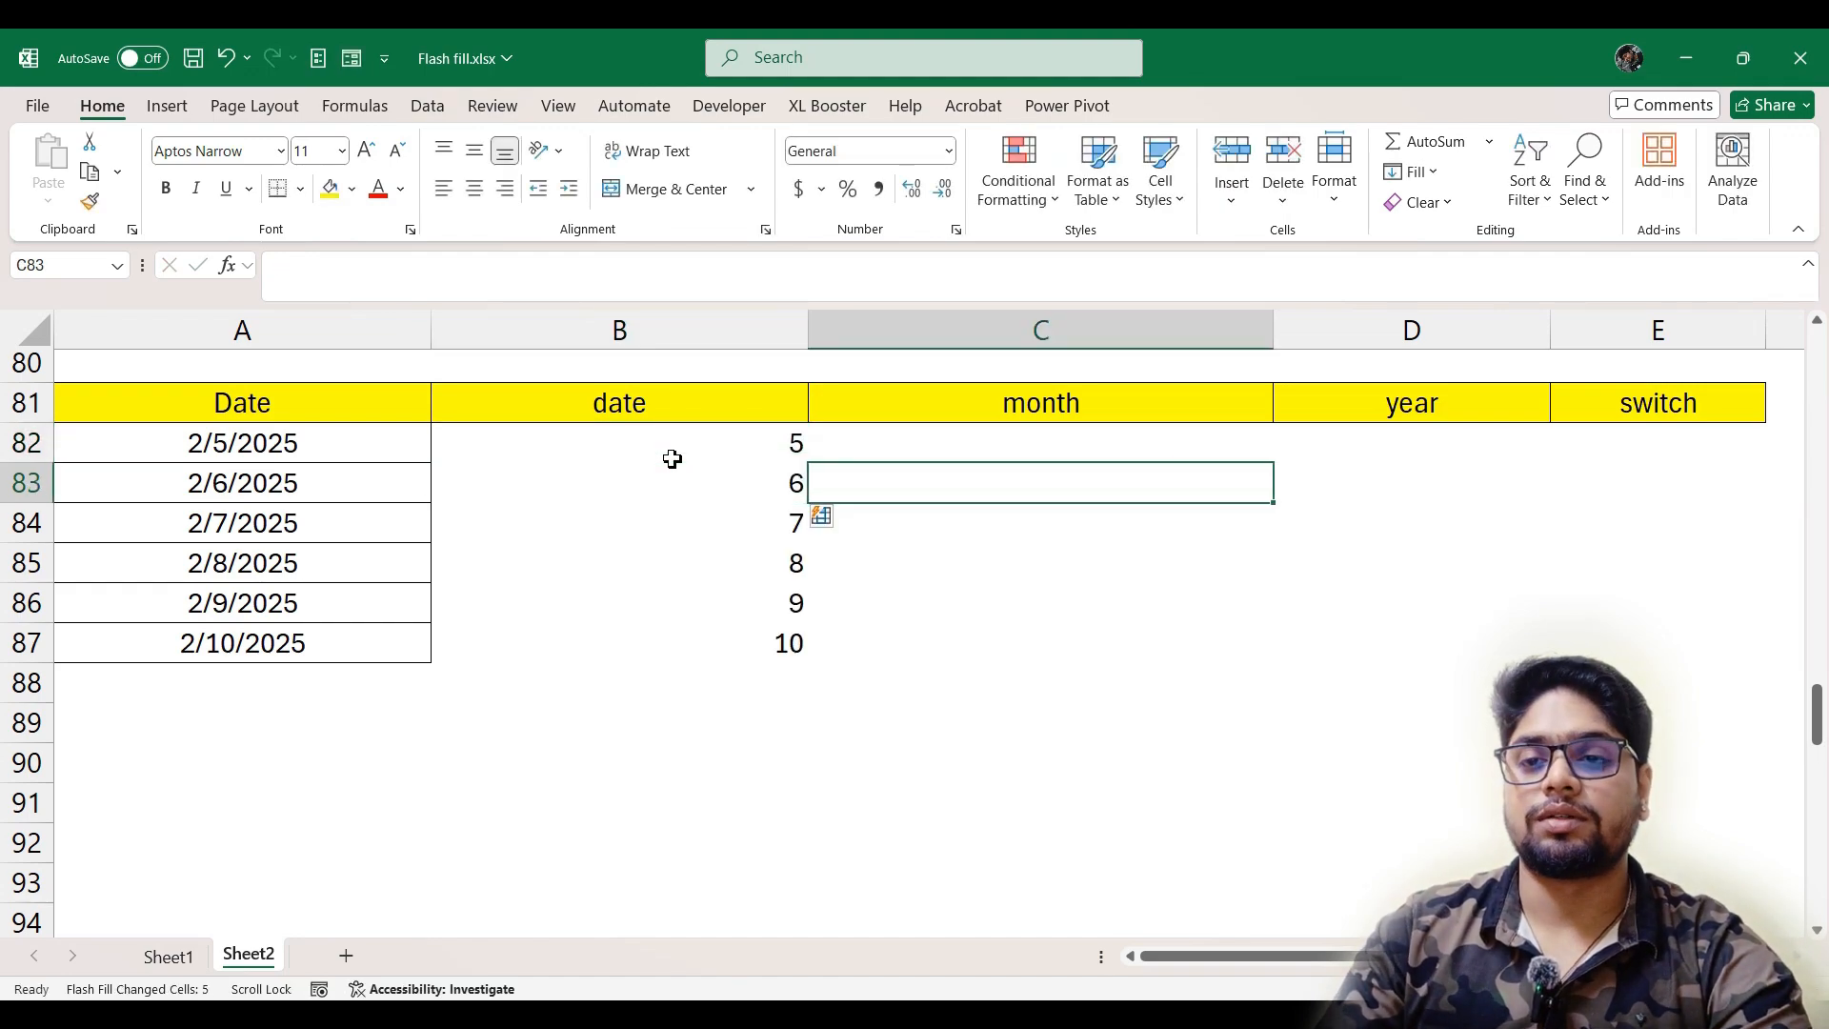
{"action": "type", "text": "2"}
{"action": "key", "text": "Return"}
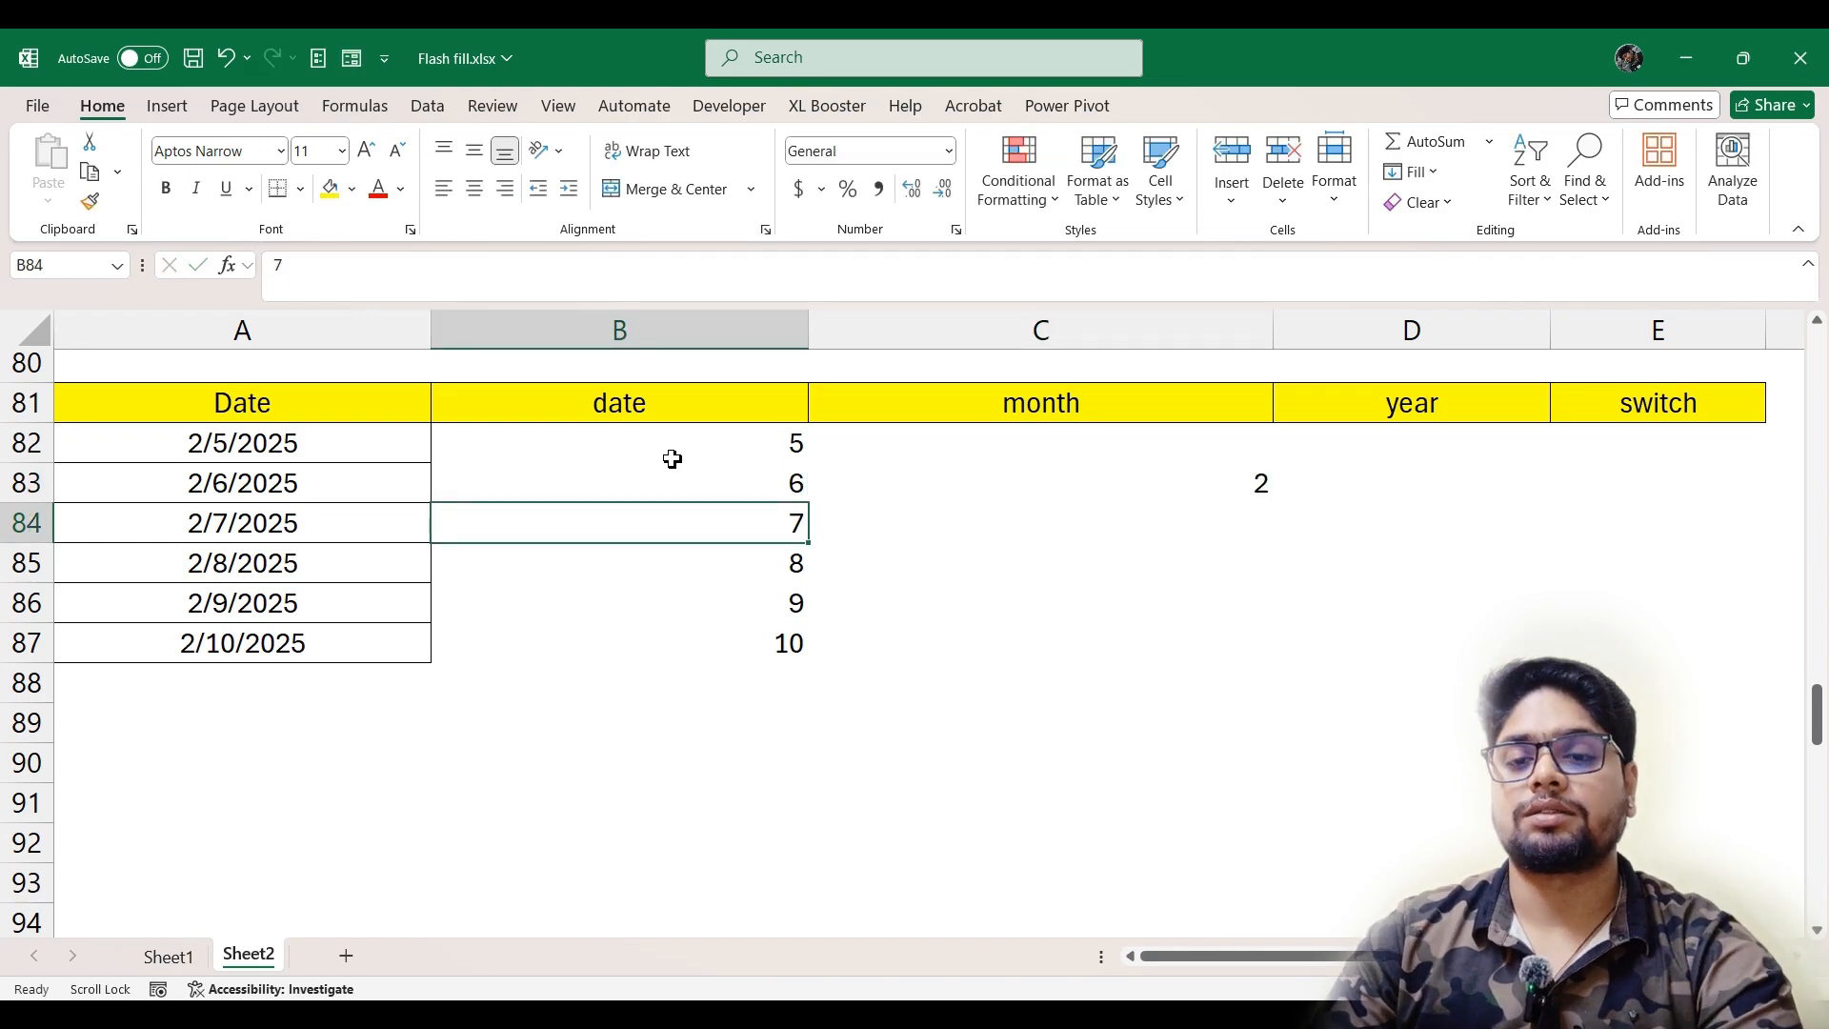
{"action": "key", "text": "Right"}
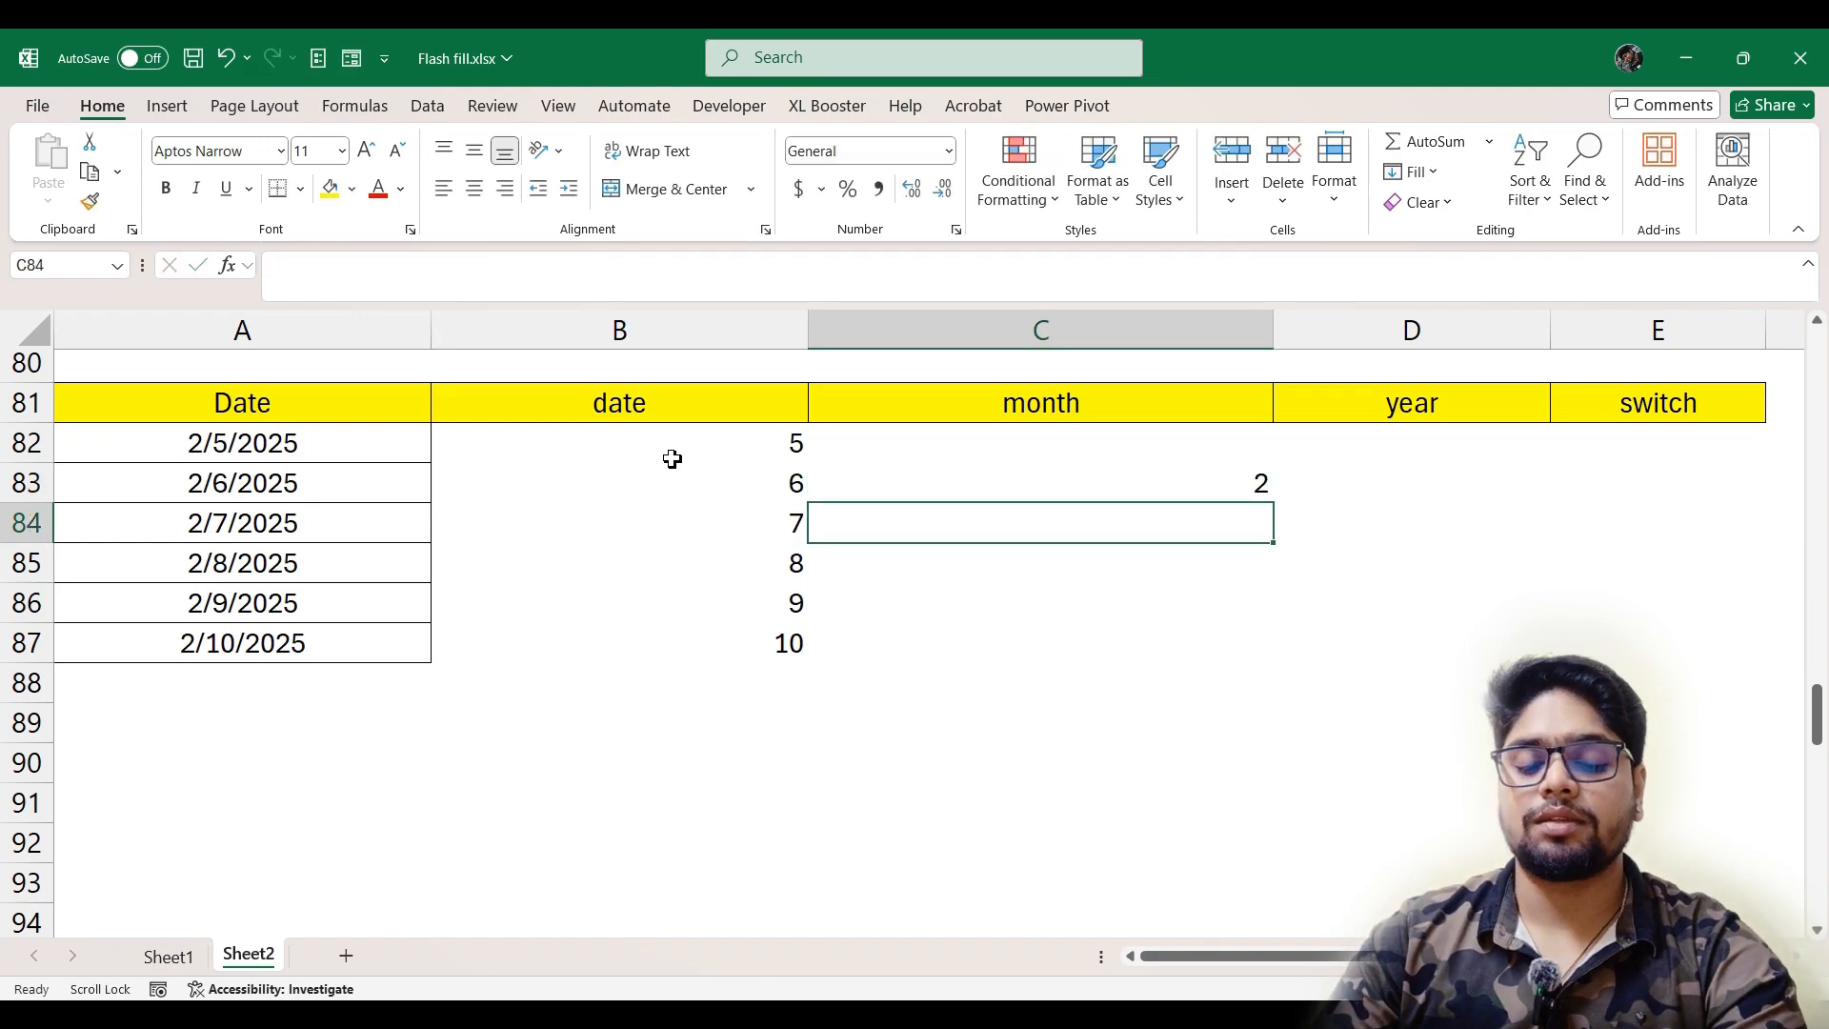
{"action": "key", "text": "ctrl+e"}
Enter 2025 in D84 and Flash Fill the year column from it
{"action": "key", "text": "Right"}
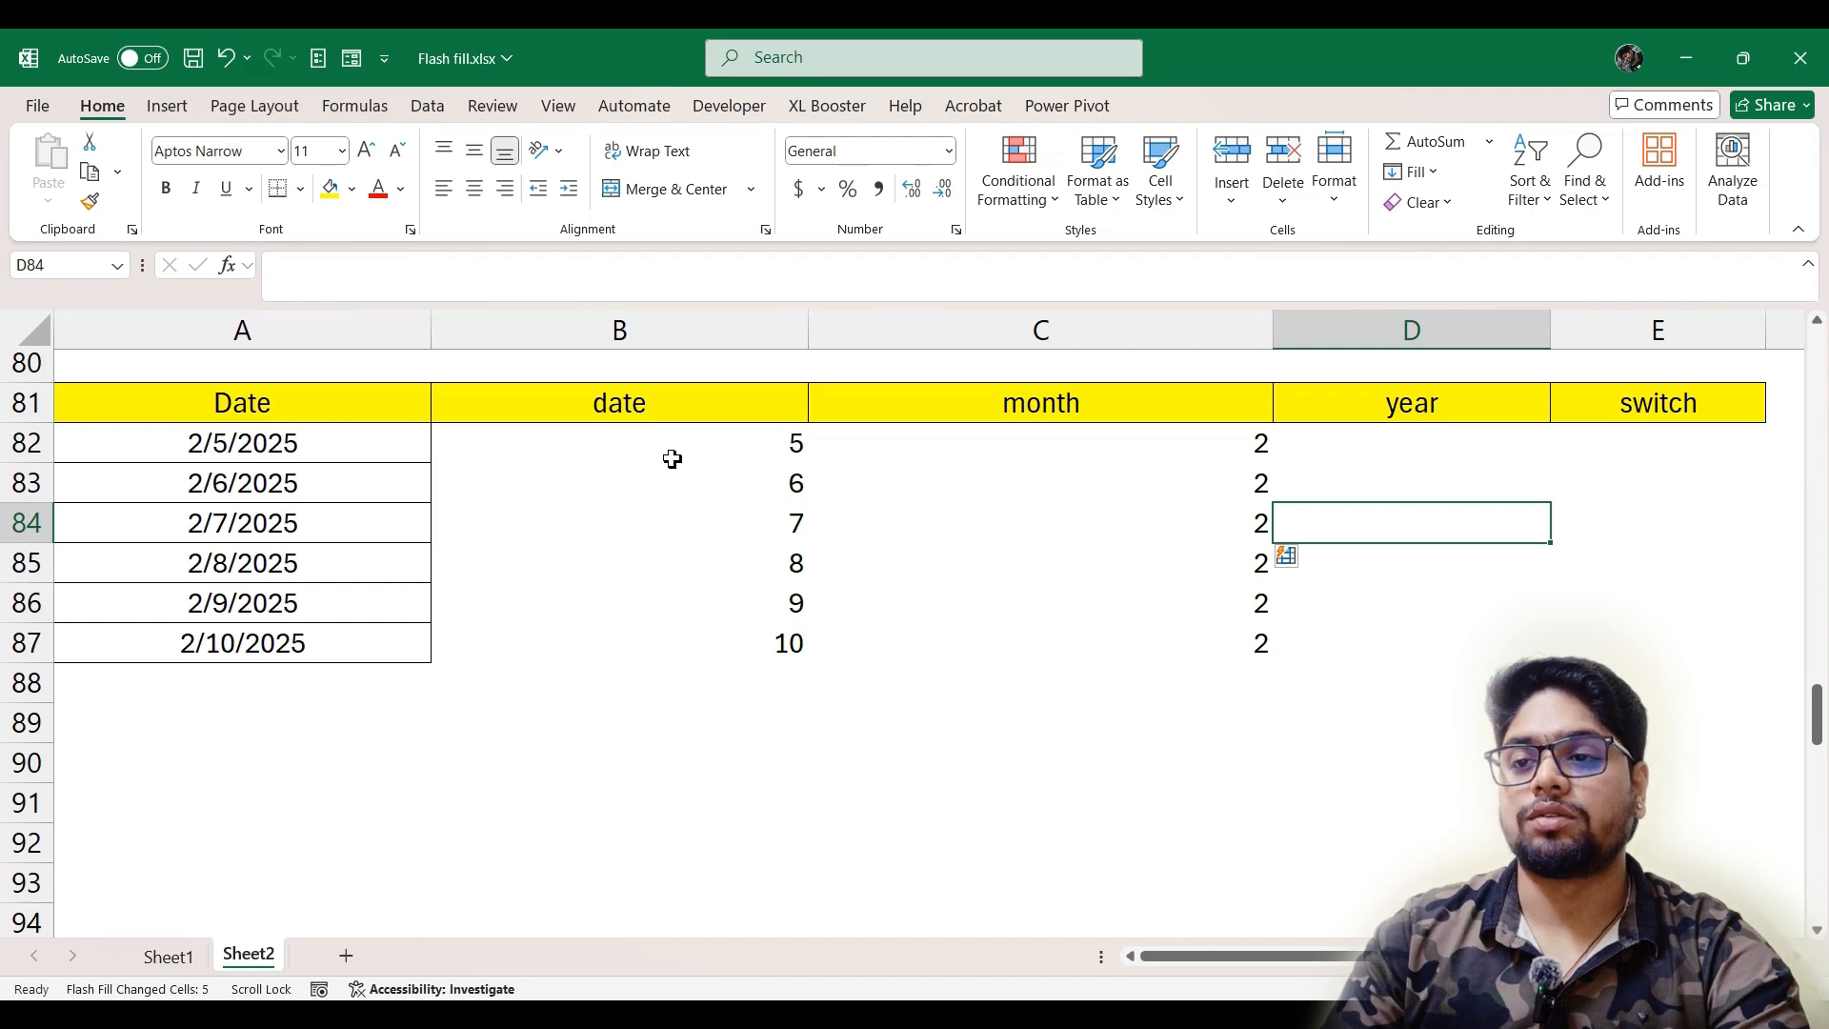
{"action": "type", "text": "2020"}
{"action": "key", "text": "BackSpace"}
{"action": "type", "text": "5"}
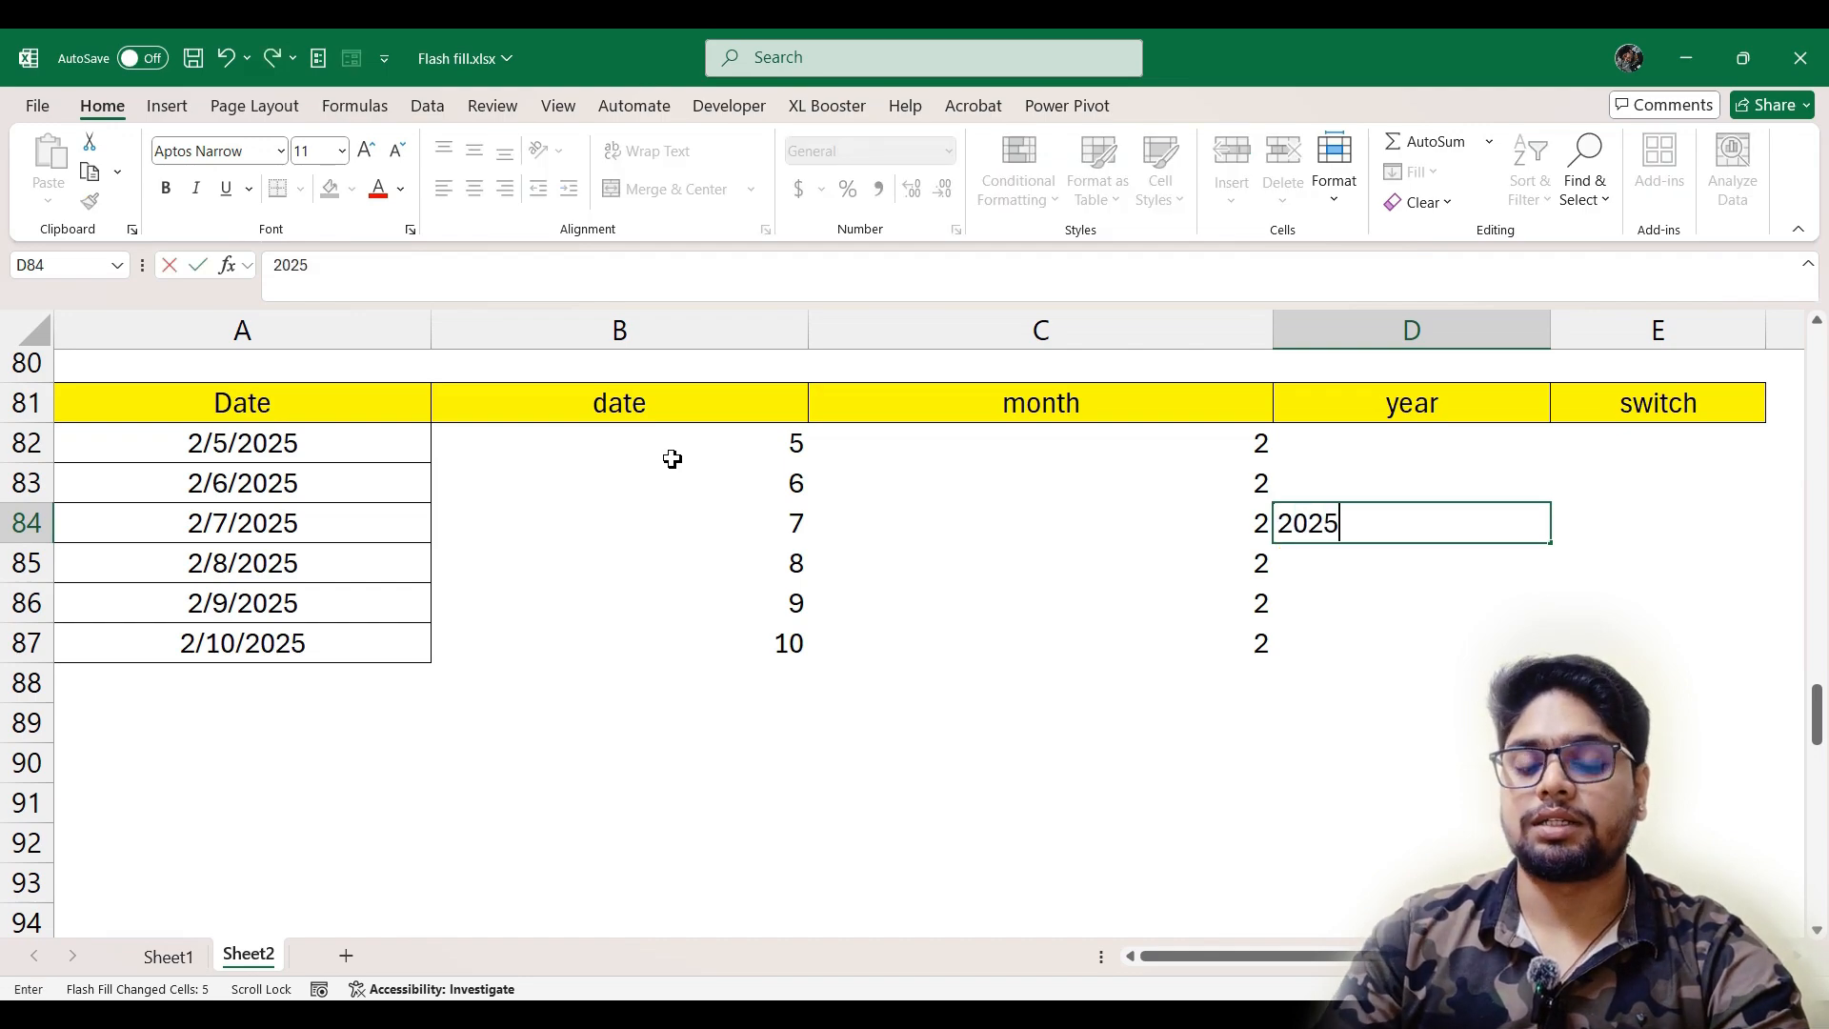
{"action": "key", "text": "Return"}
{"action": "key", "text": "Right"}
{"action": "key", "text": "Right"}
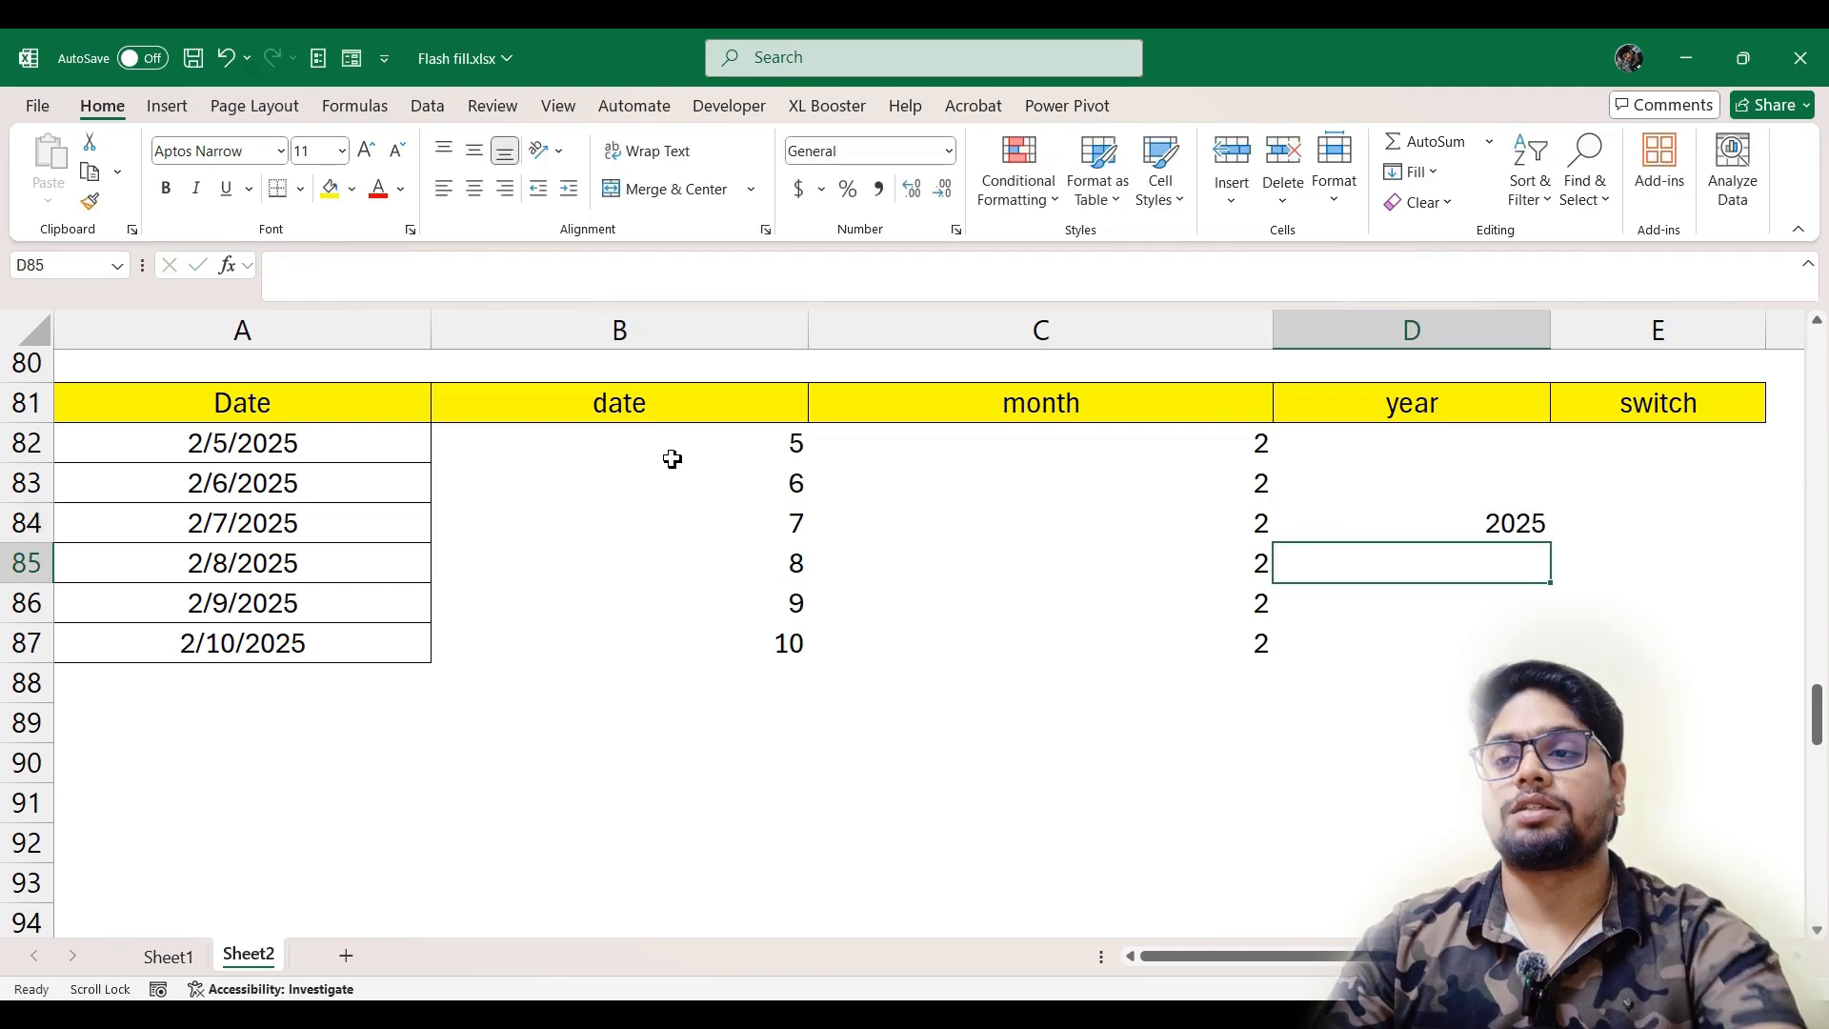
{"action": "key", "text": "ctrl+e"}
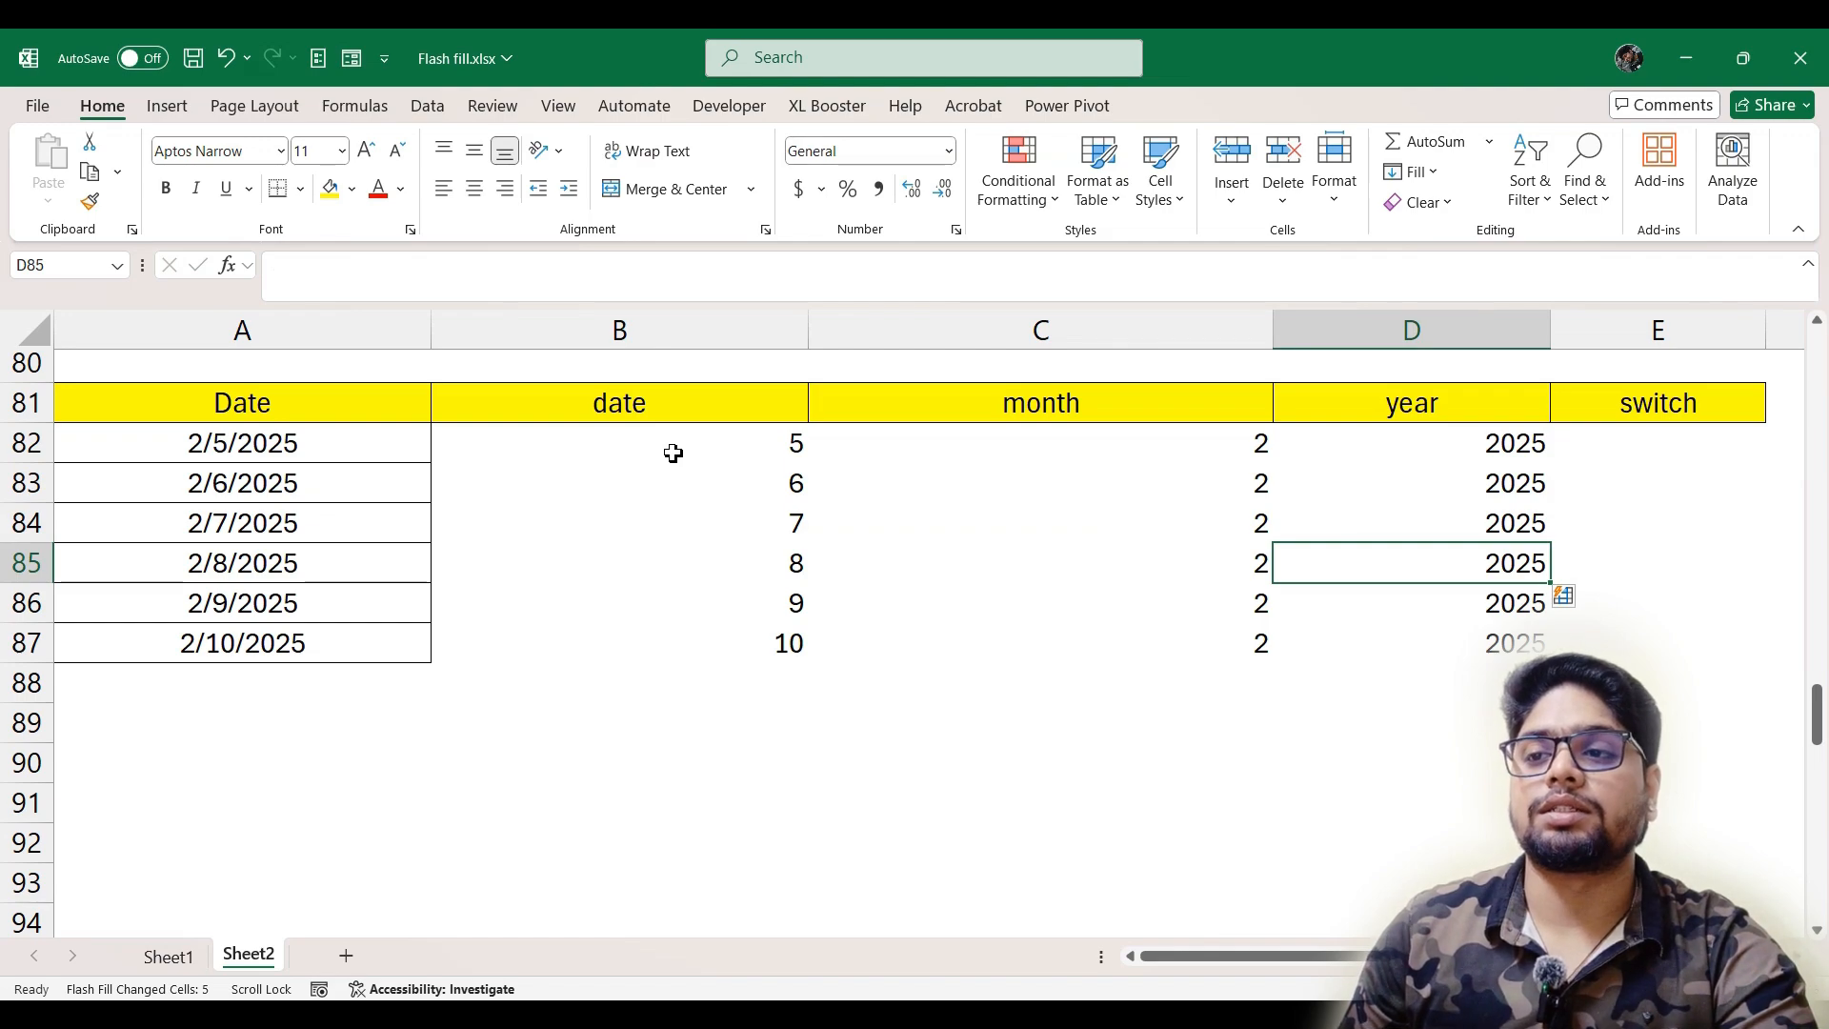
Enter 5-2-2025 in E82 with day and month swapped, and Flash Fill the switch column from it
{"action": "left_click", "coordinate": [1653, 460]}
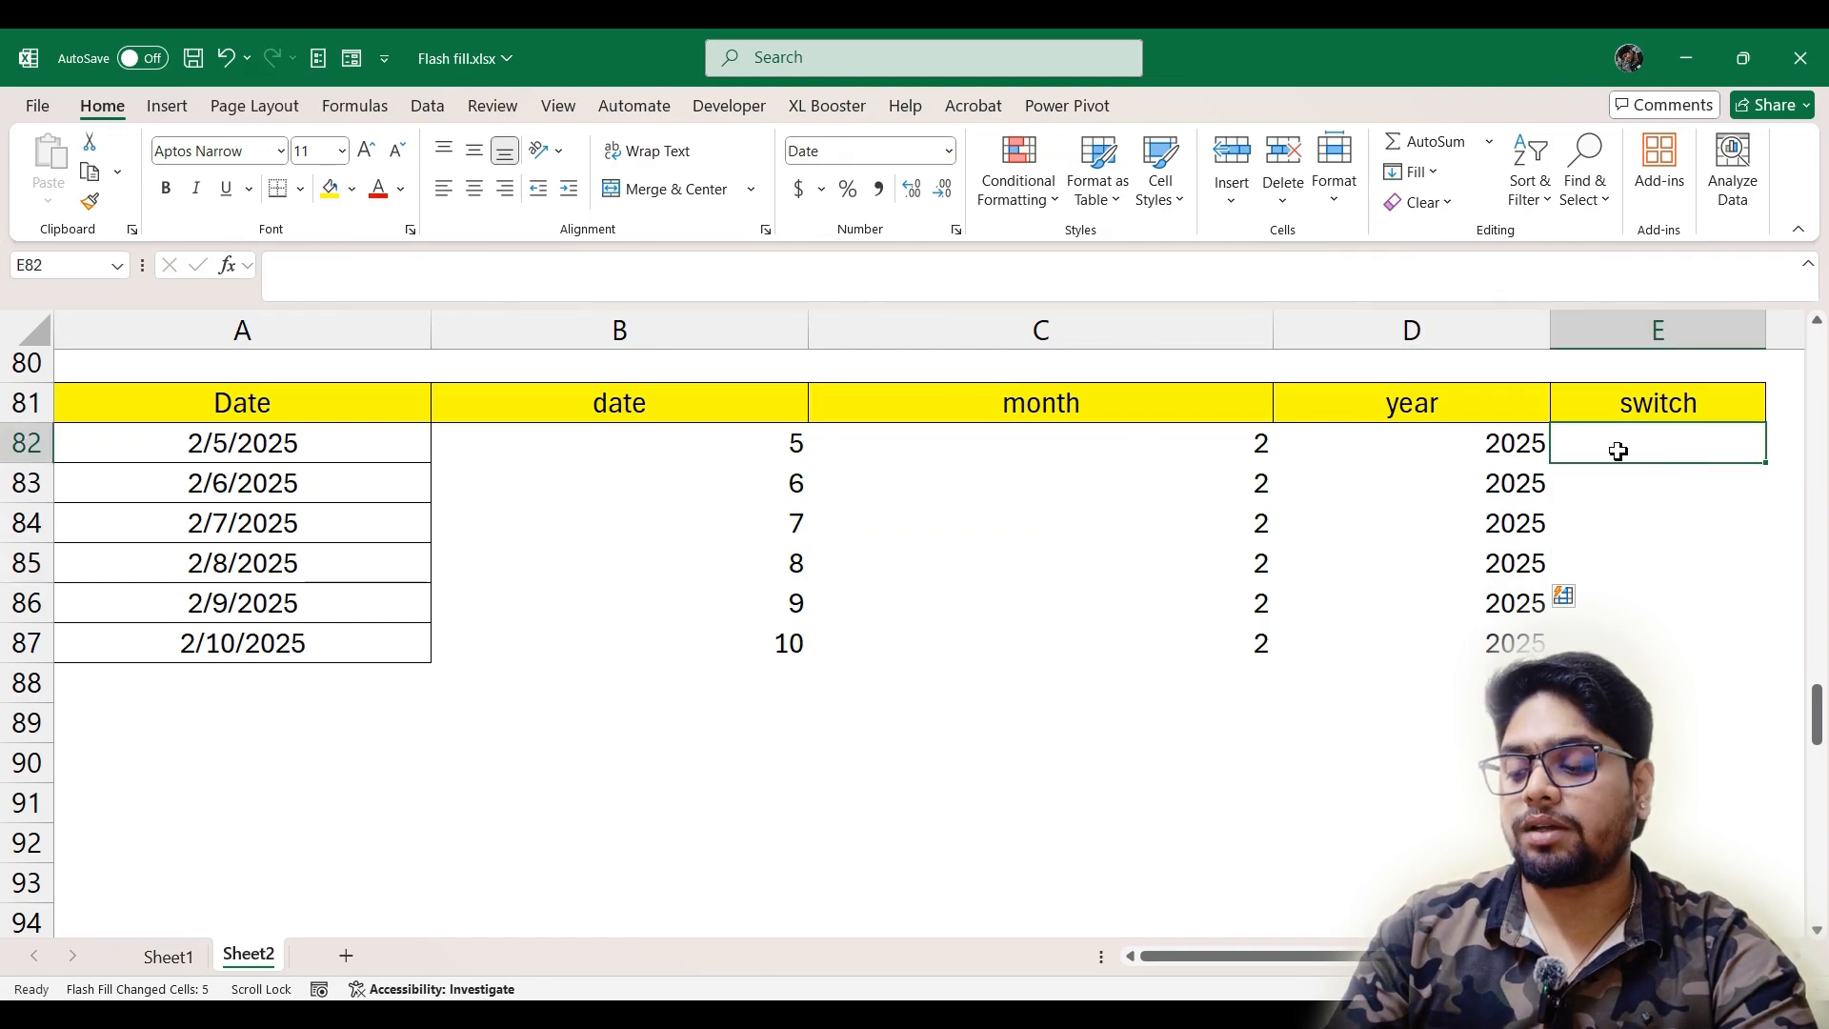
{"action": "type", "text": "5"}
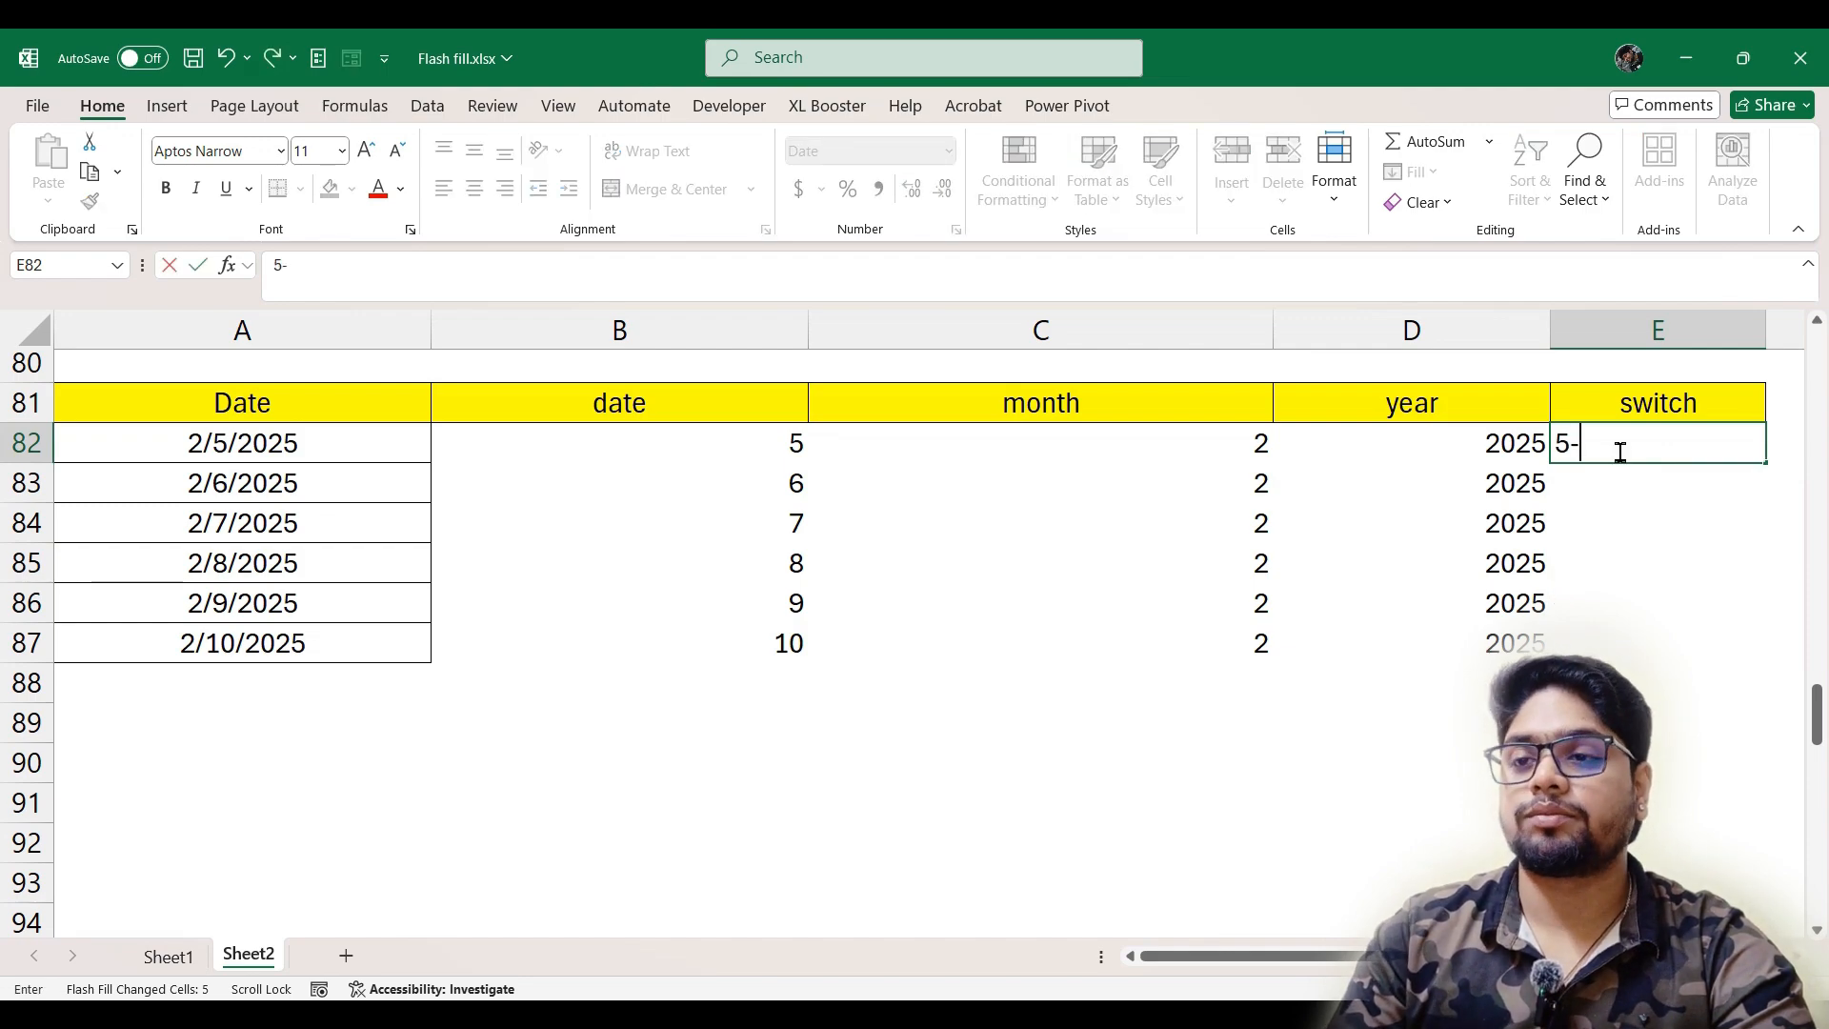
{"action": "type", "text": "-2"}
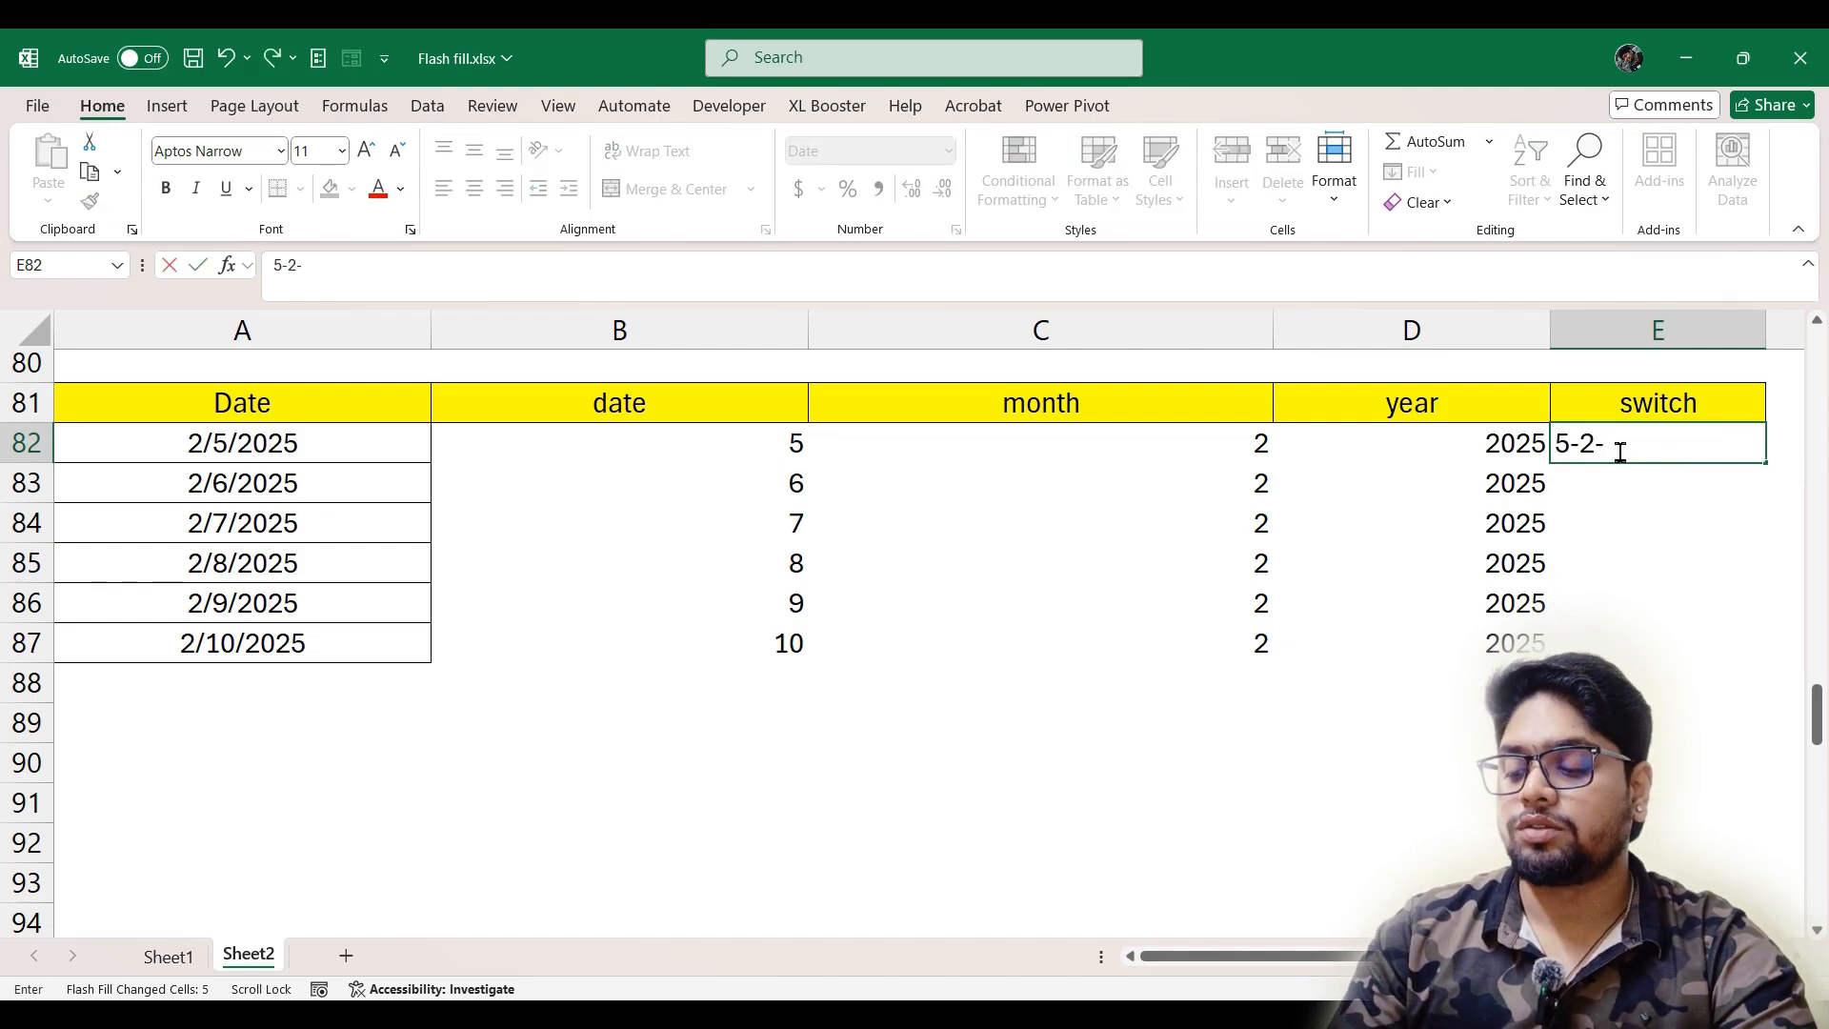
{"action": "type", "text": "-2025"}
{"action": "key", "text": "Return"}
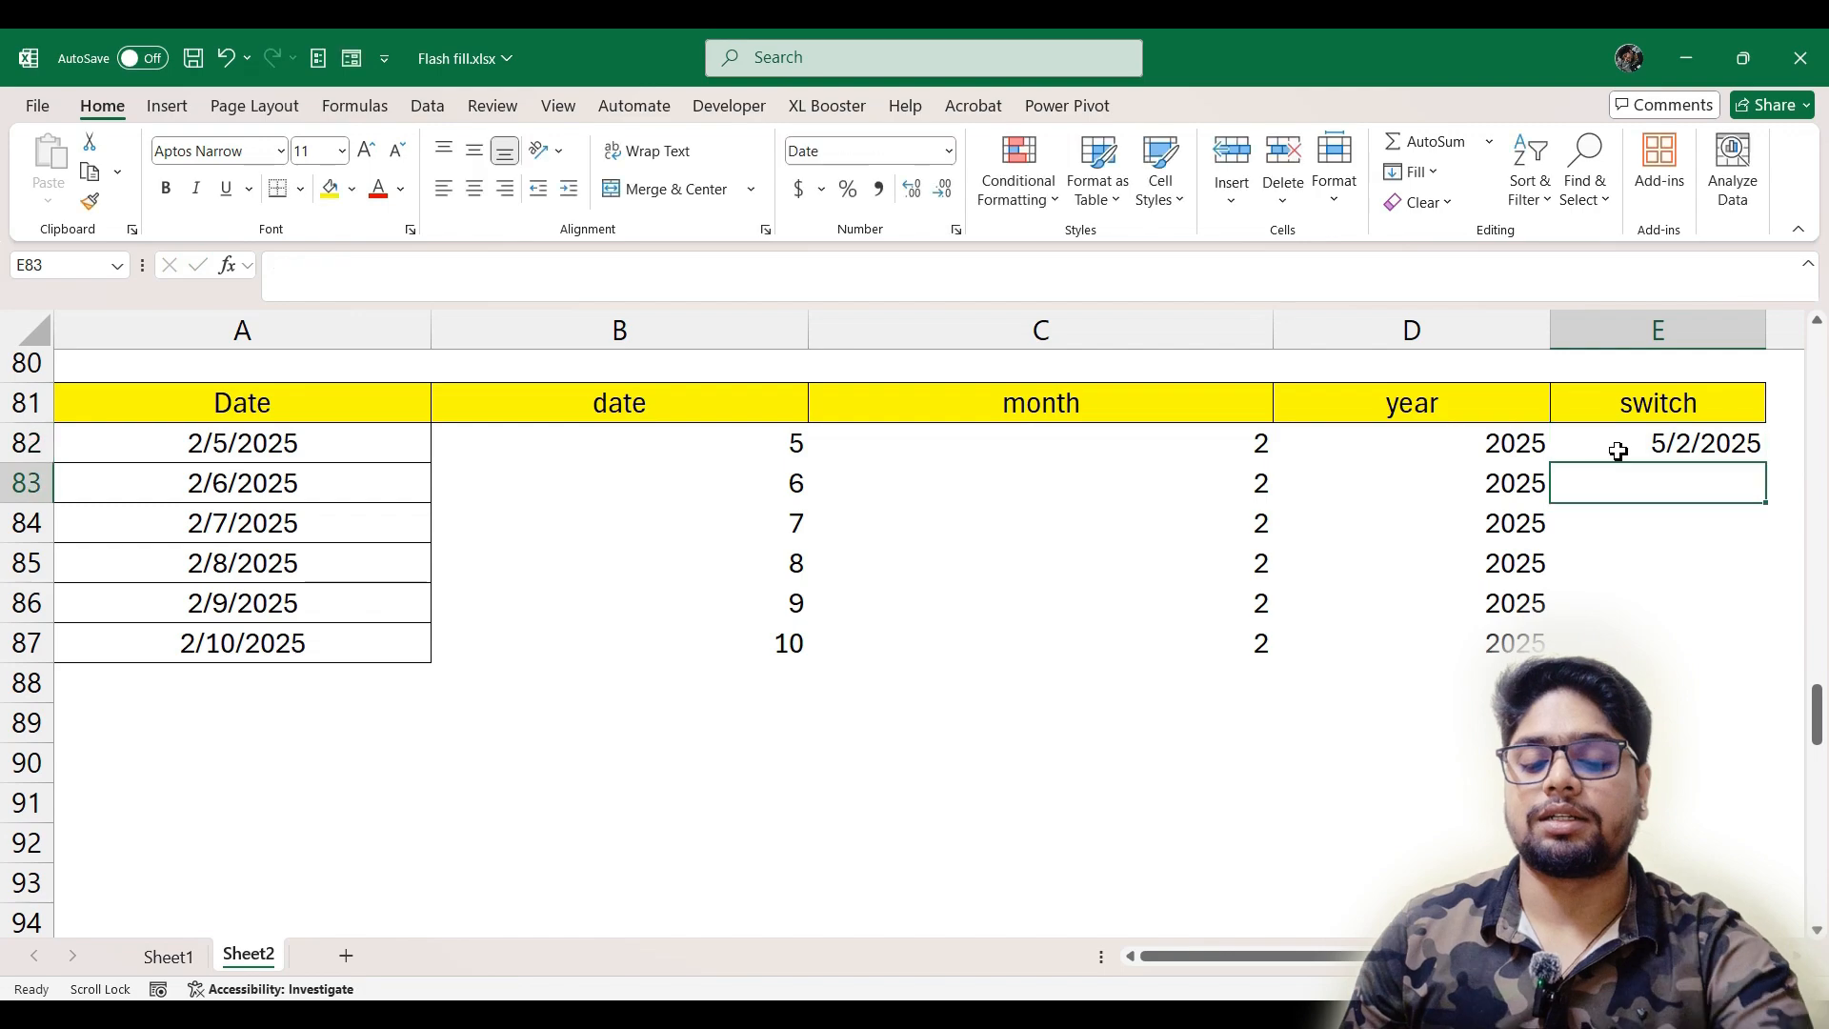
{"action": "key", "text": "ctrl+e"}
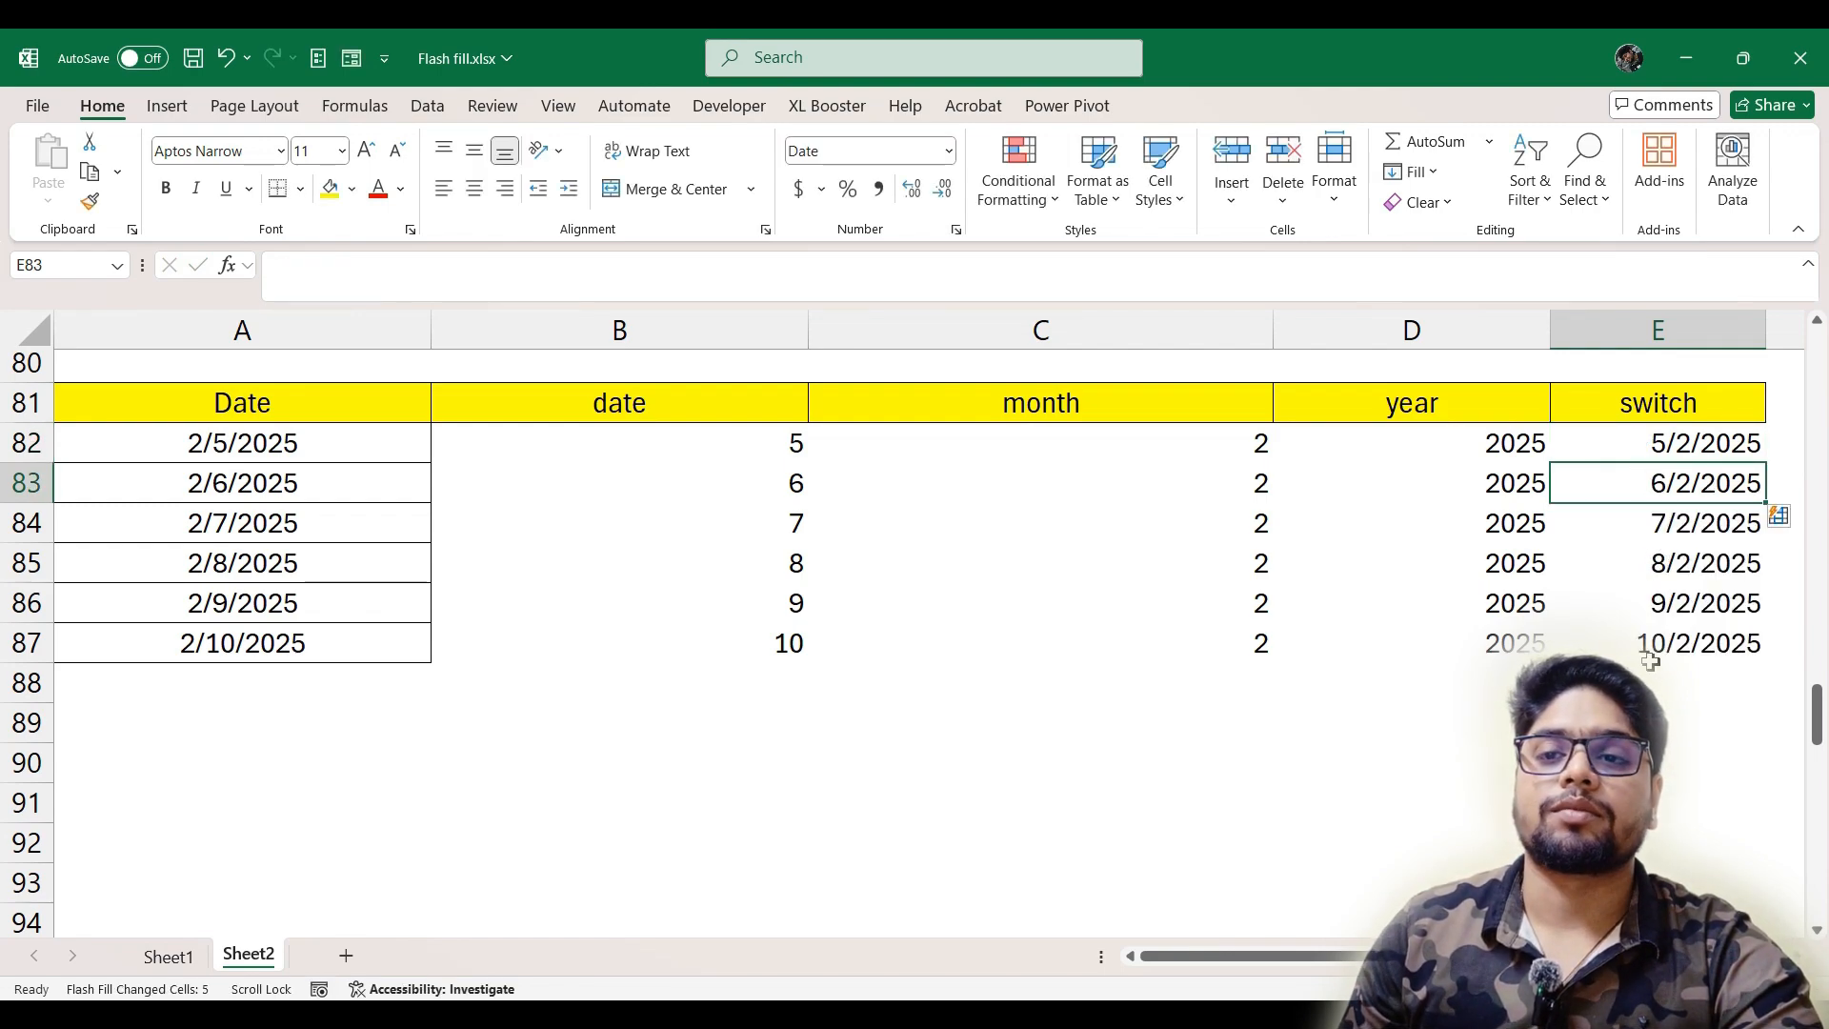
Enter the state code AP in B98 of the GSTIN table and Flash Fill the state code column
{"action": "scroll", "coordinate": [458, 619], "scroll_direction": "down", "scroll_amount": 4}
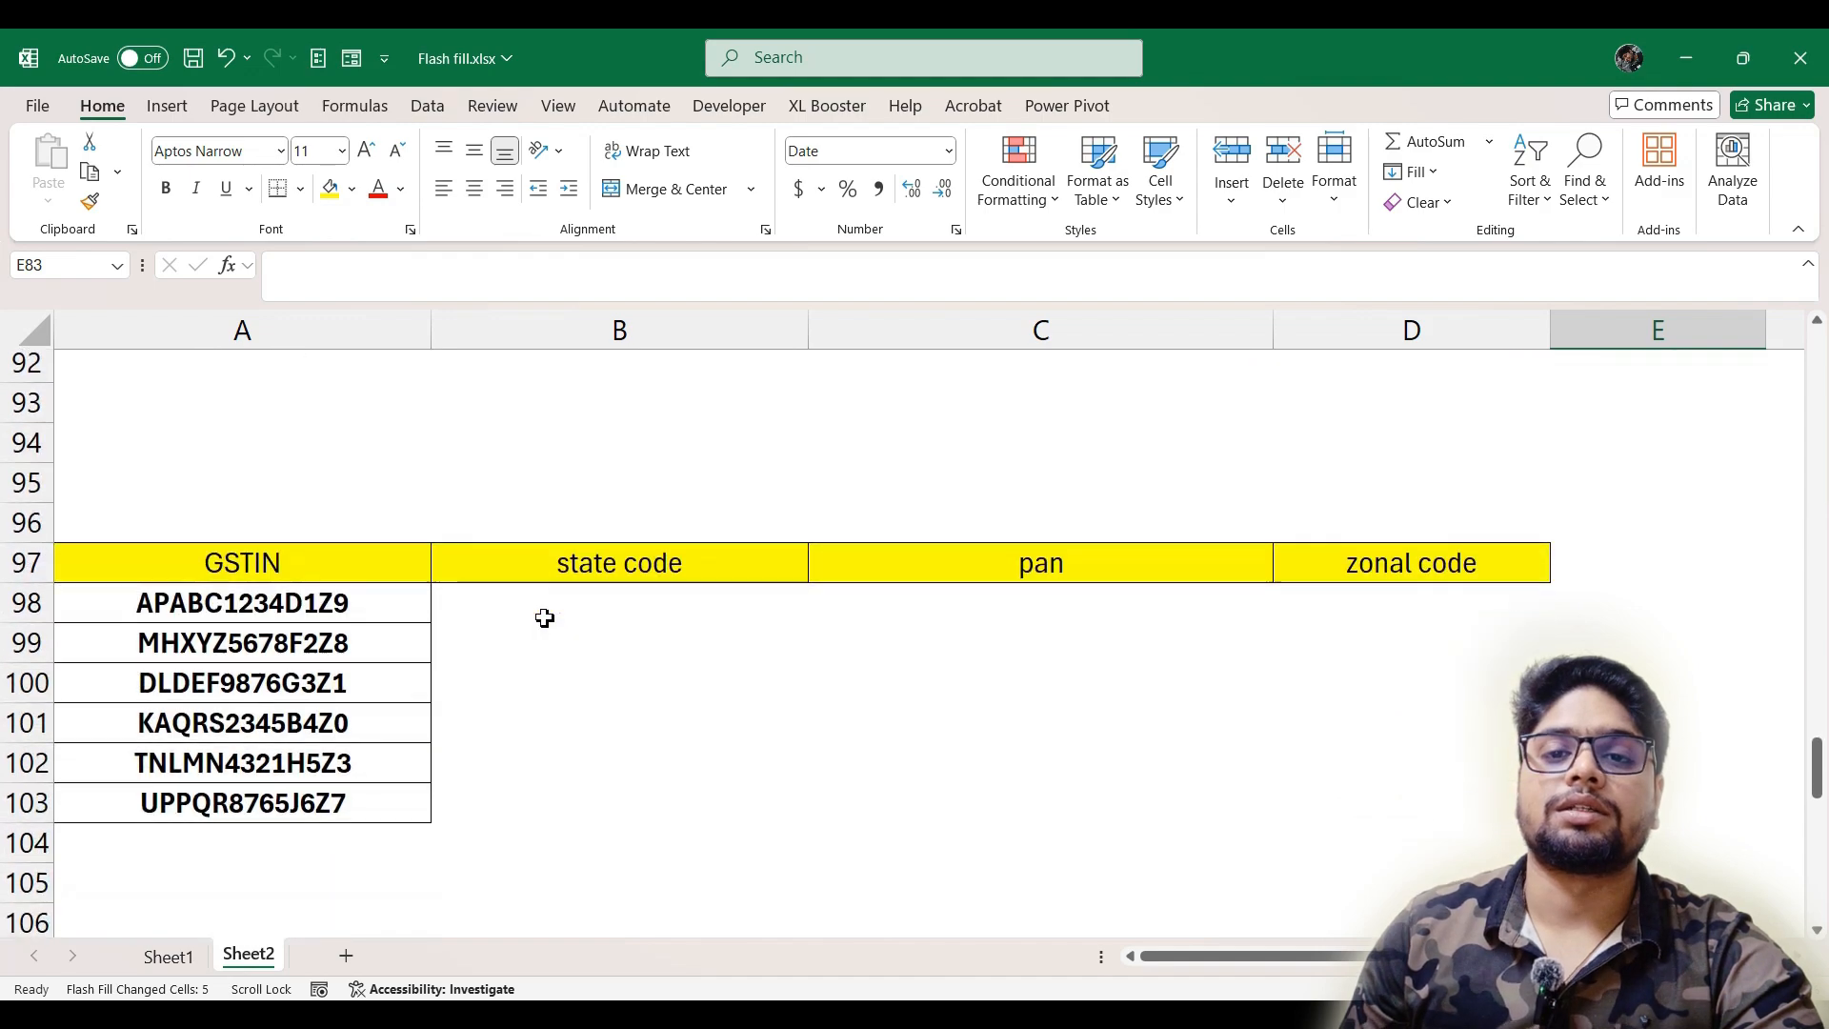
{"action": "scroll", "coordinate": [358, 625], "scroll_direction": "down", "scroll_amount": 1}
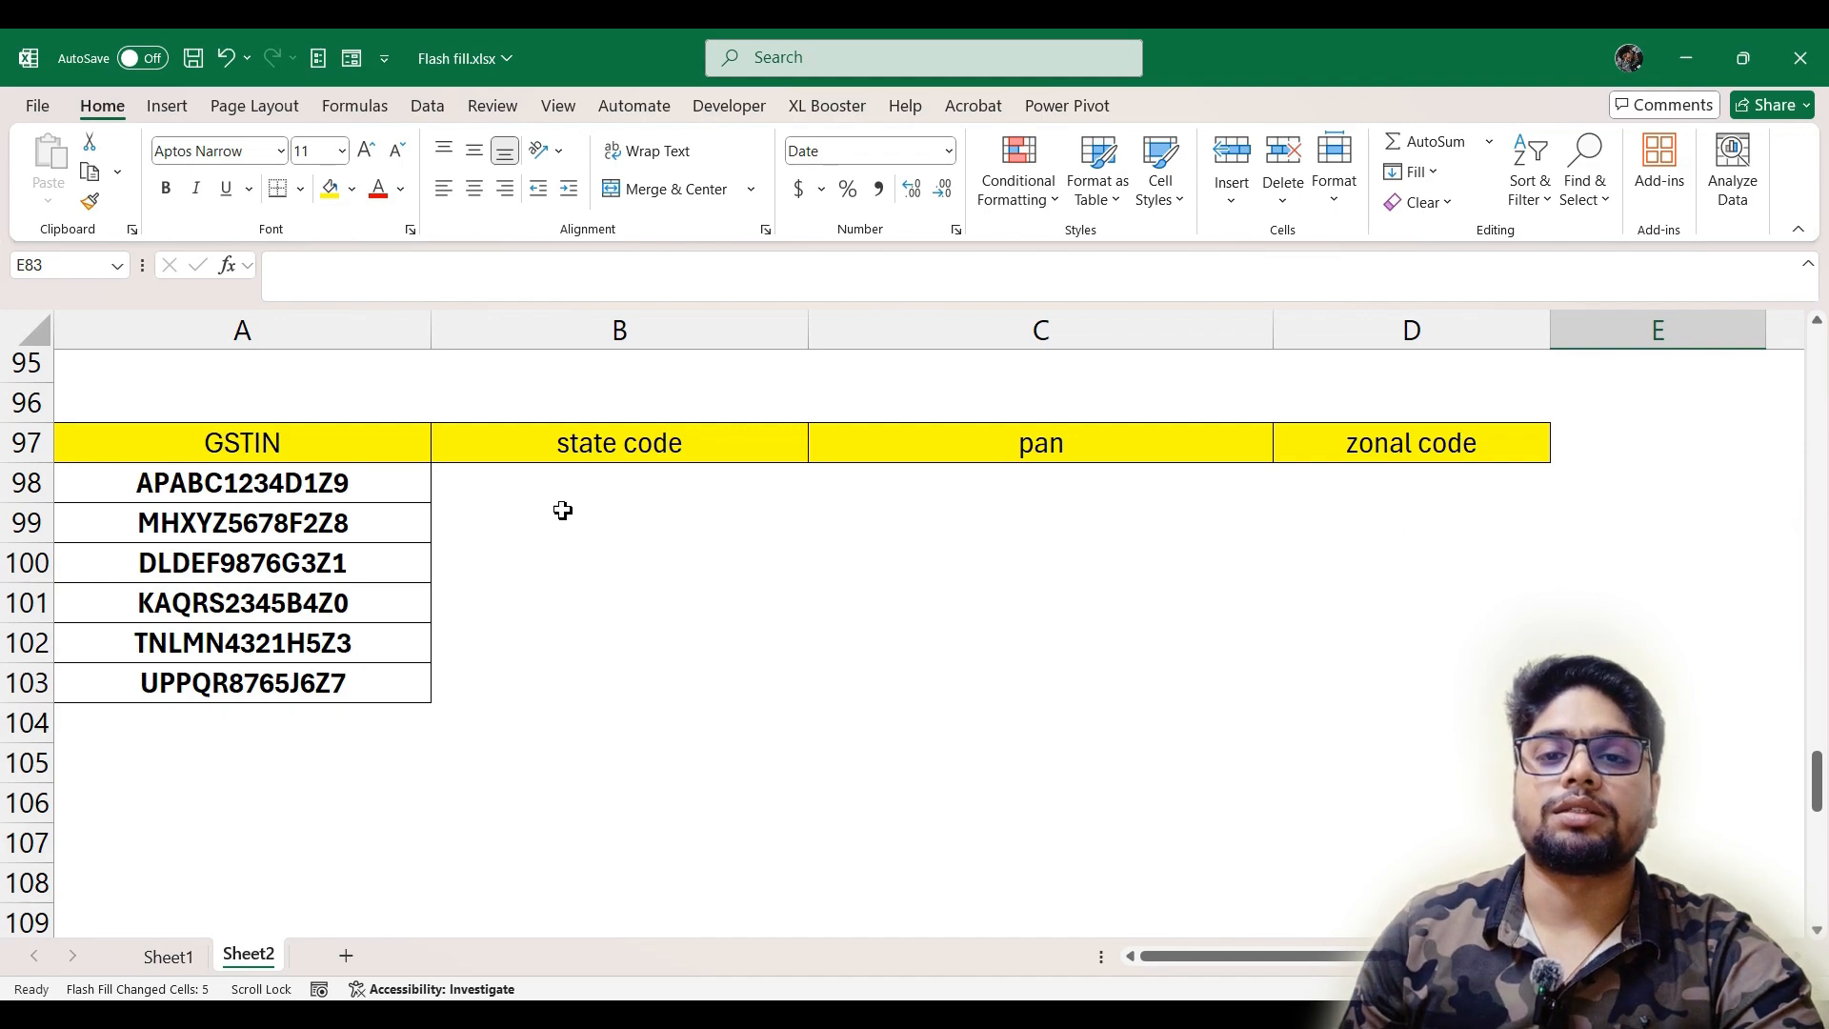
{"action": "left_click", "coordinate": [623, 503]}
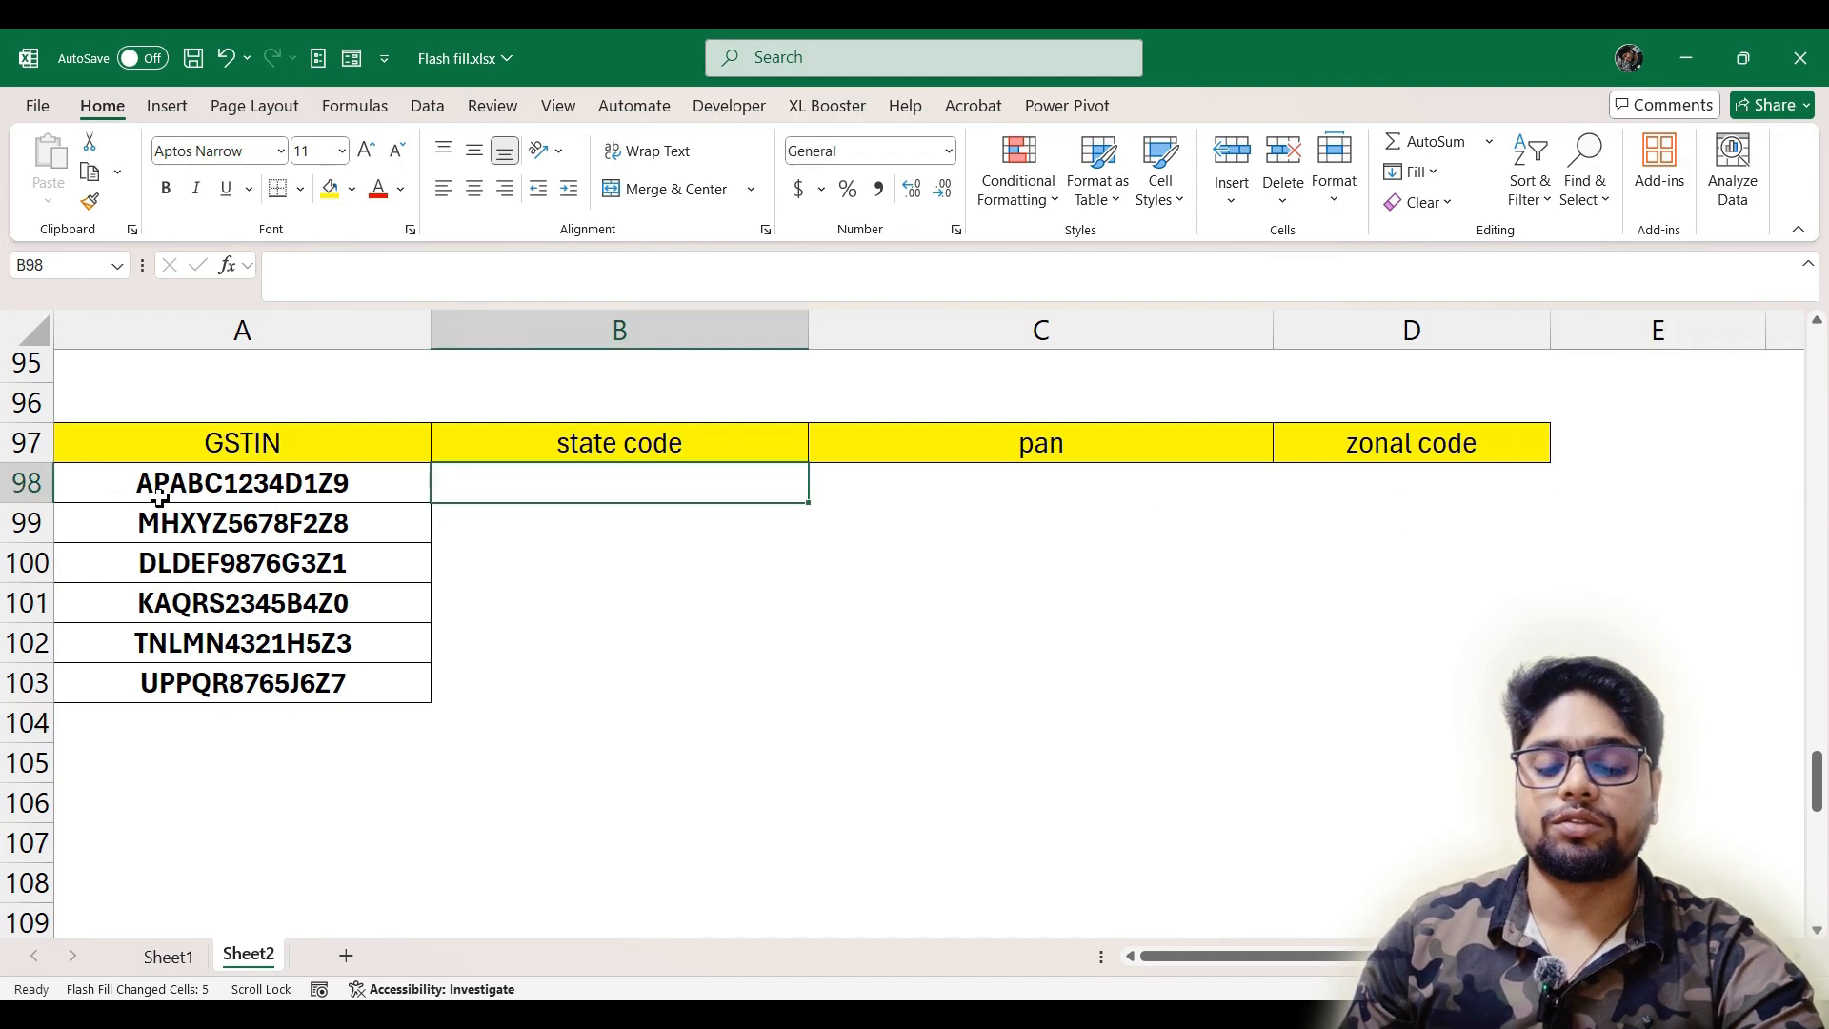
{"action": "type", "text": "AP"}
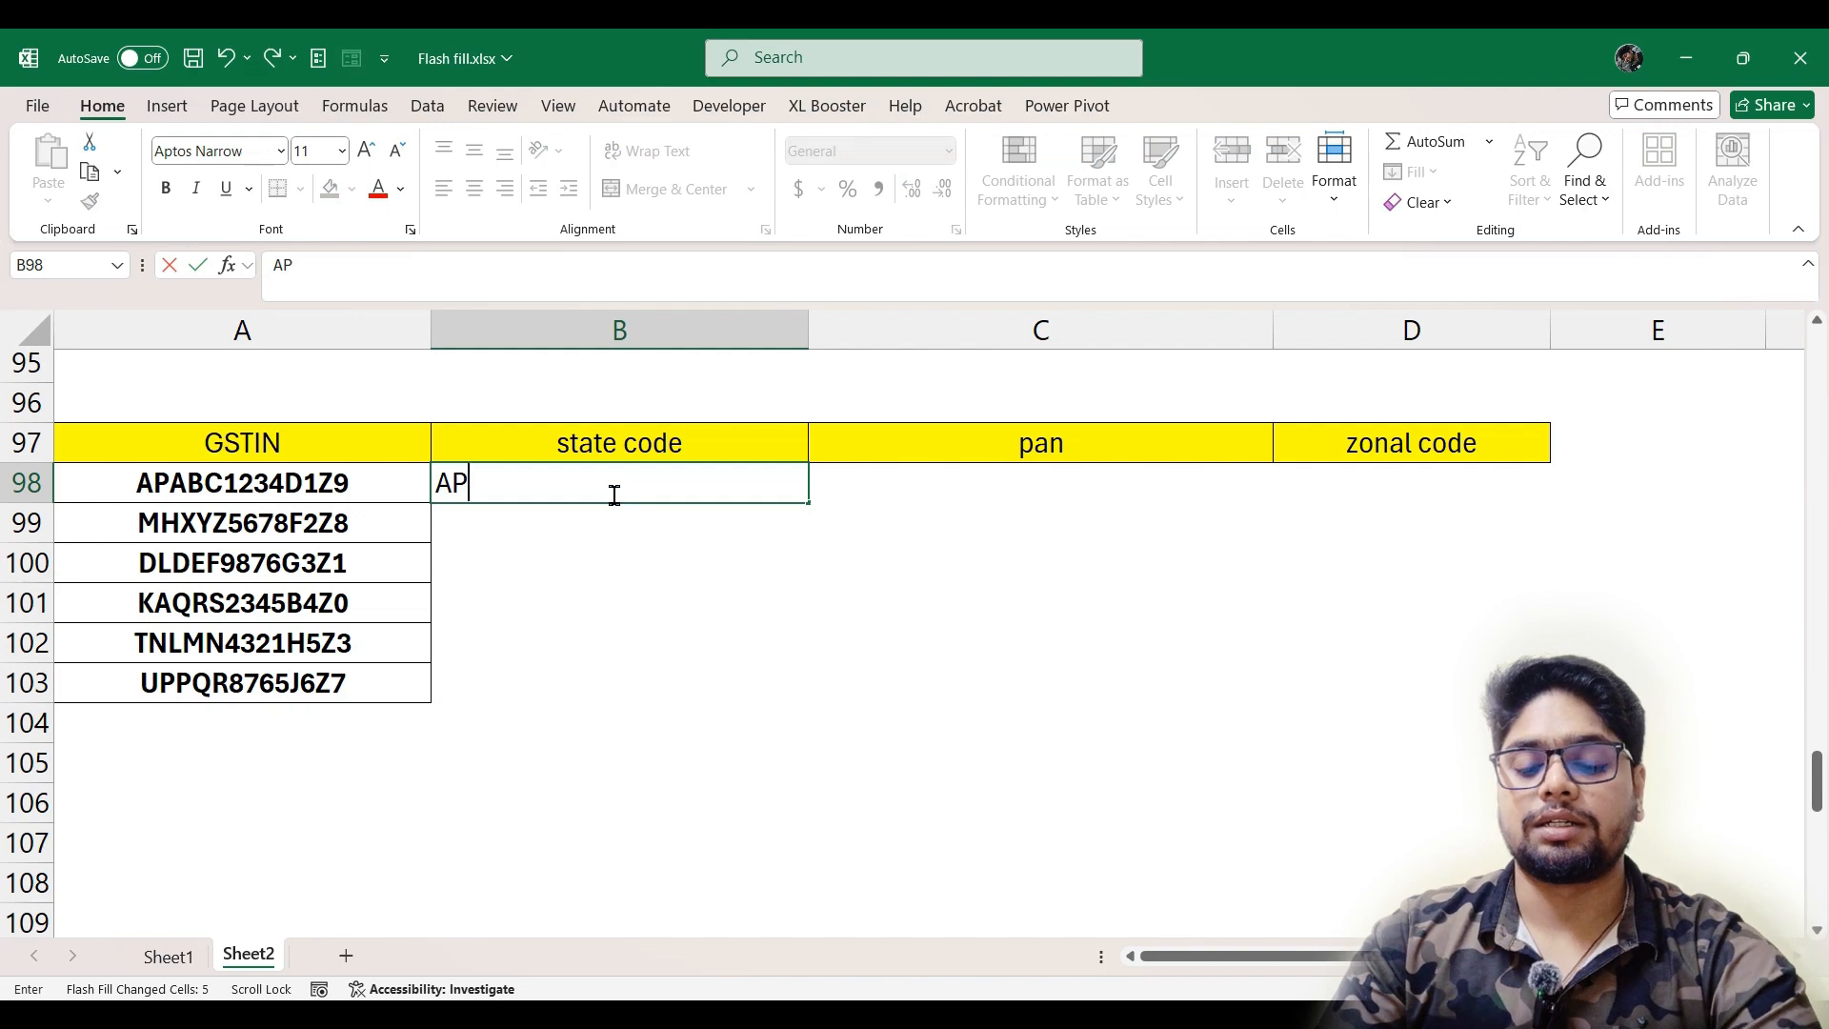
{"action": "key", "text": "Return"}
{"action": "key", "text": "ctrl+e"}
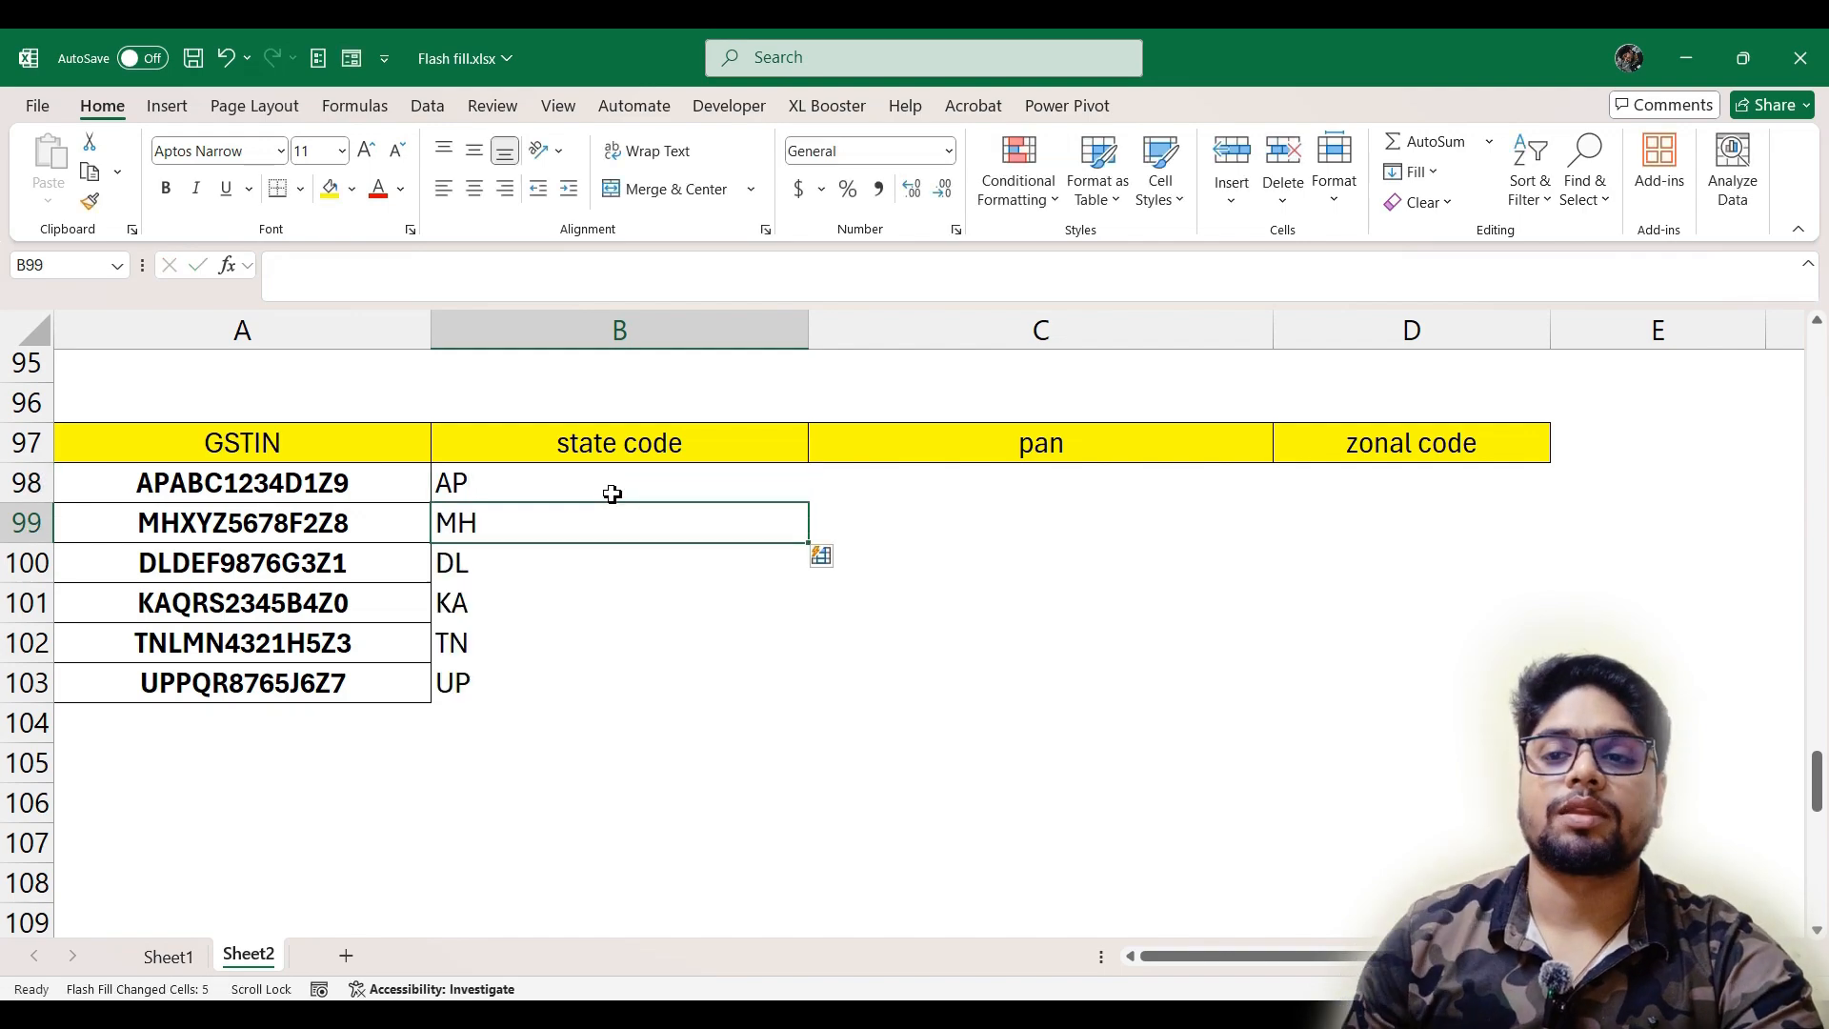
Copy the eight-character PAN portion after the state code in A98's GSTIN and paste it into C98 under pan
{"action": "left_click", "coordinate": [991, 498]}
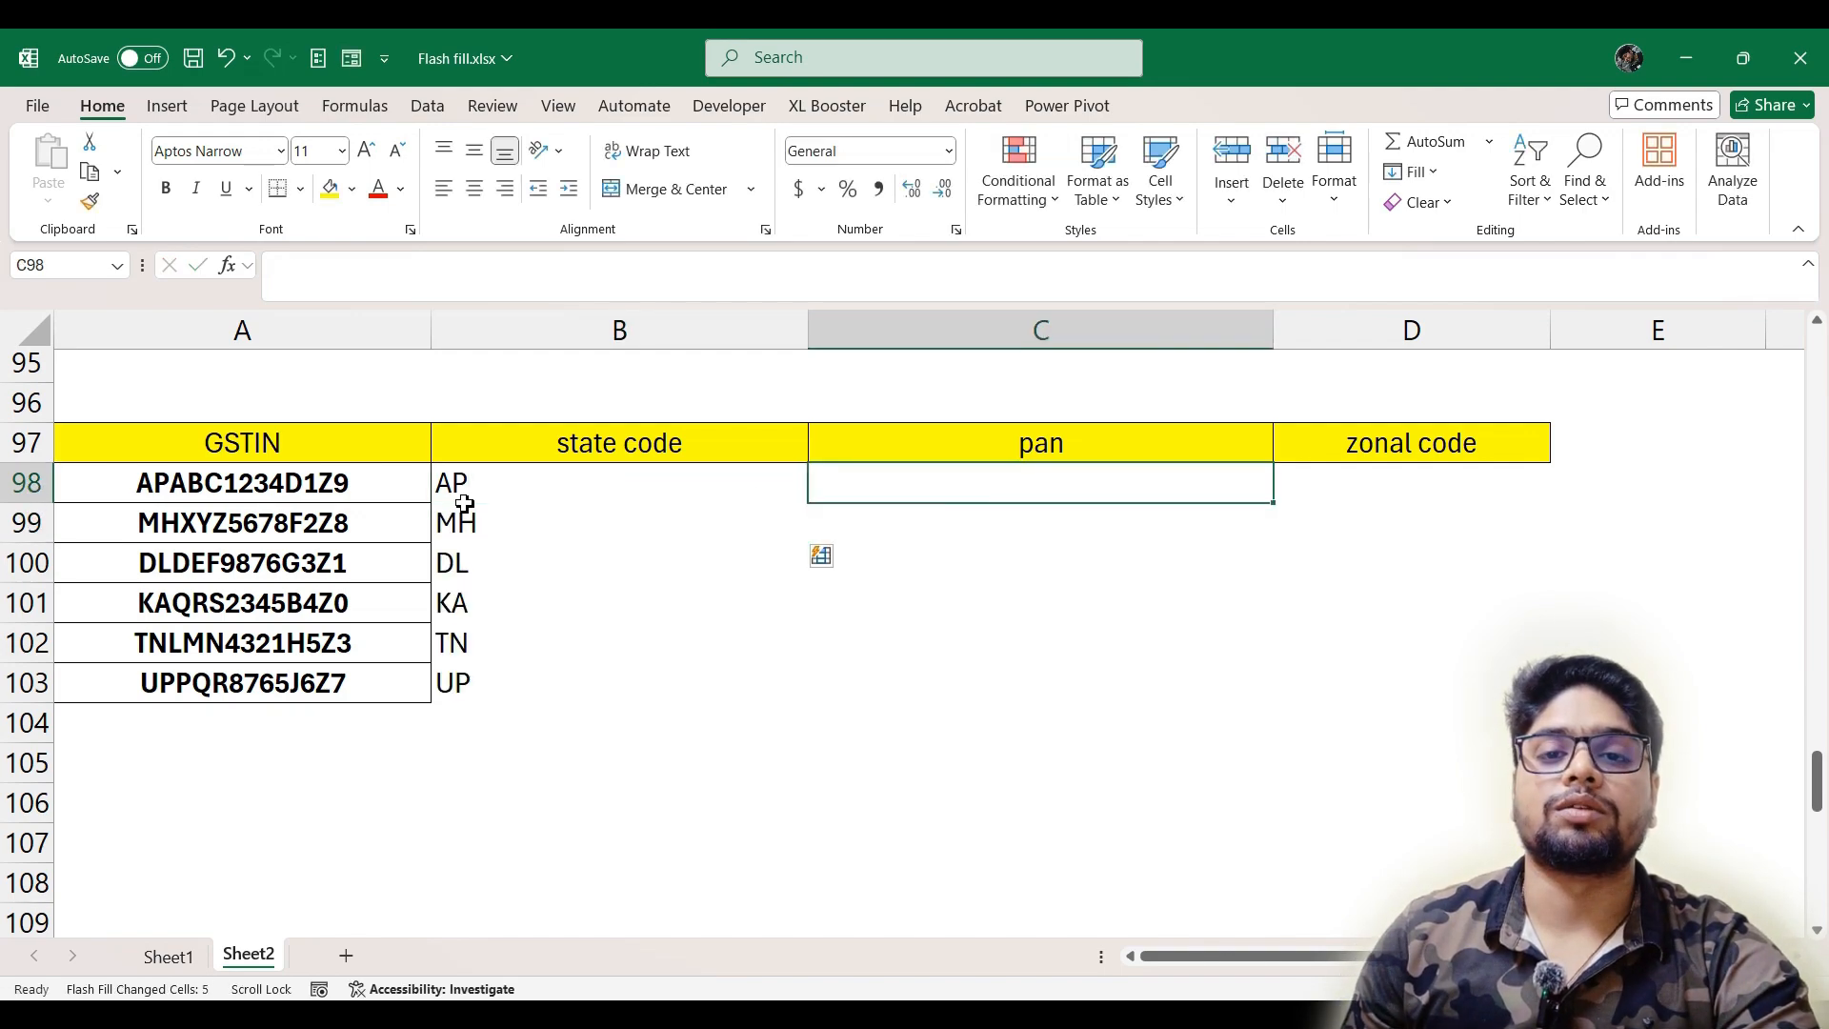
{"action": "left_click", "coordinate": [309, 494]}
{"action": "double_click", "coordinate": [177, 483]}
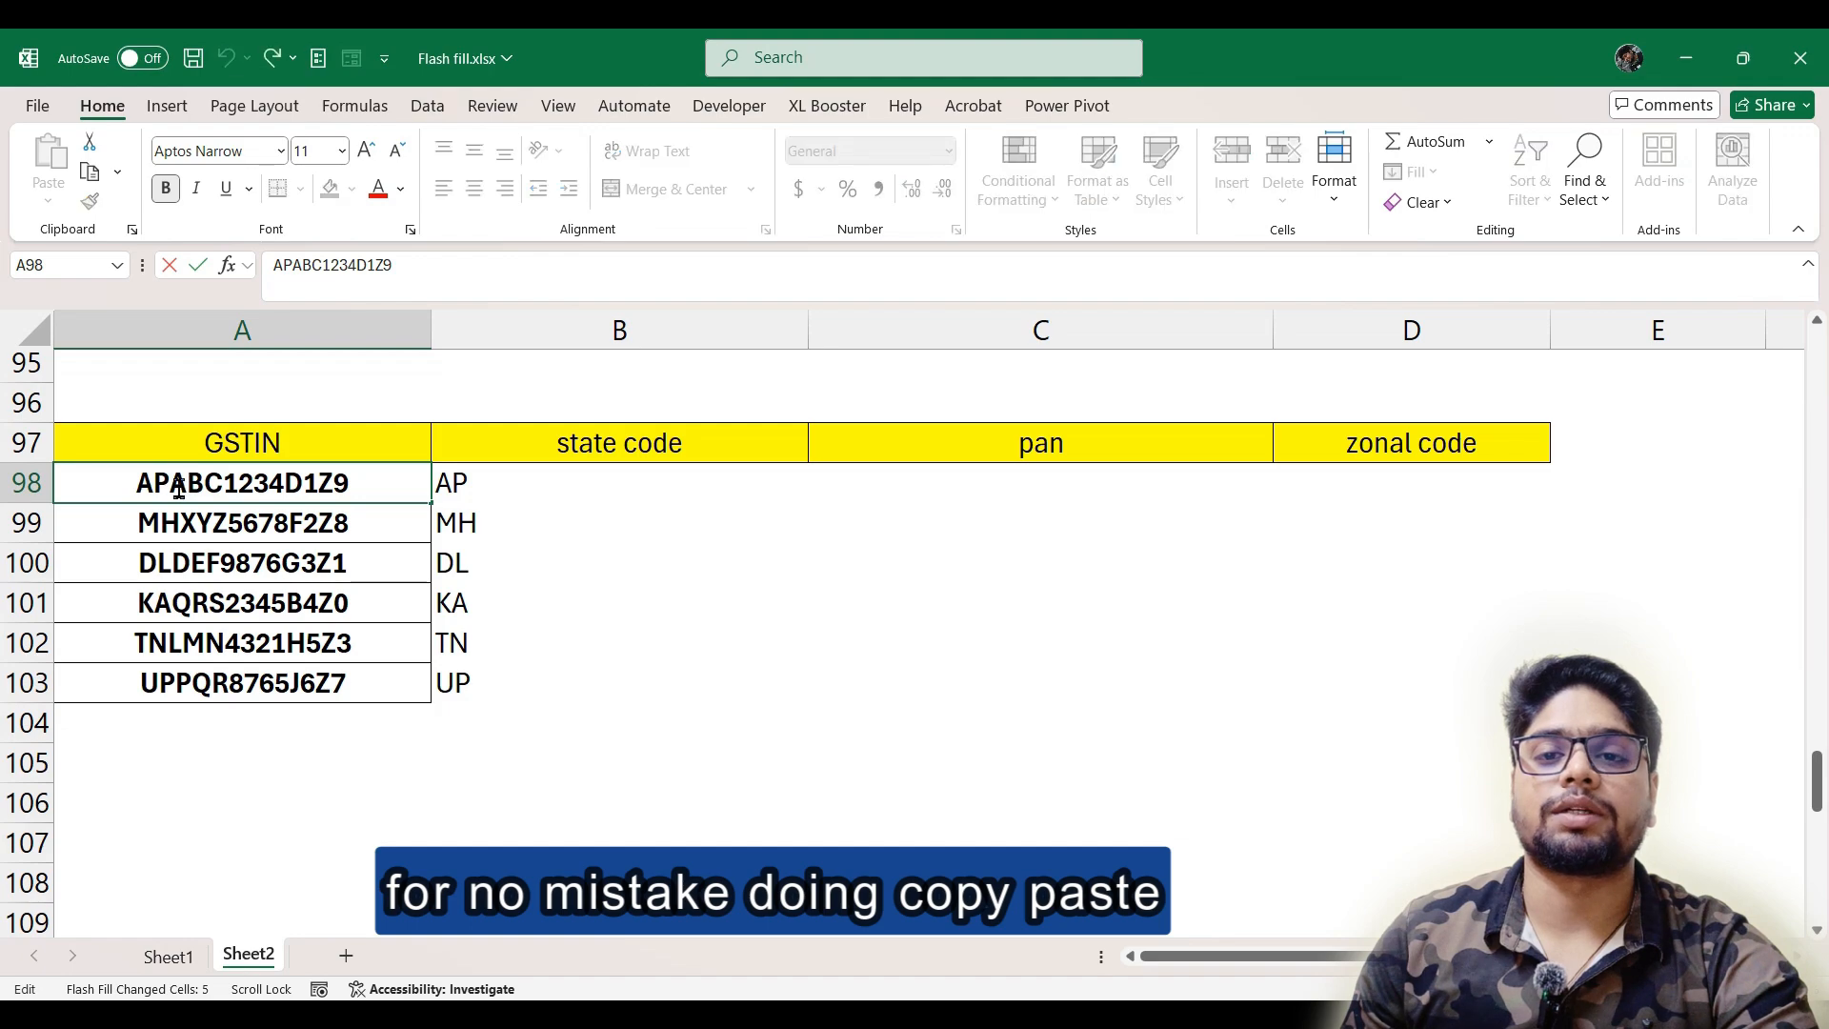
{"action": "left_click_drag", "start_coordinate": [171, 483], "coordinate": [305, 491]}
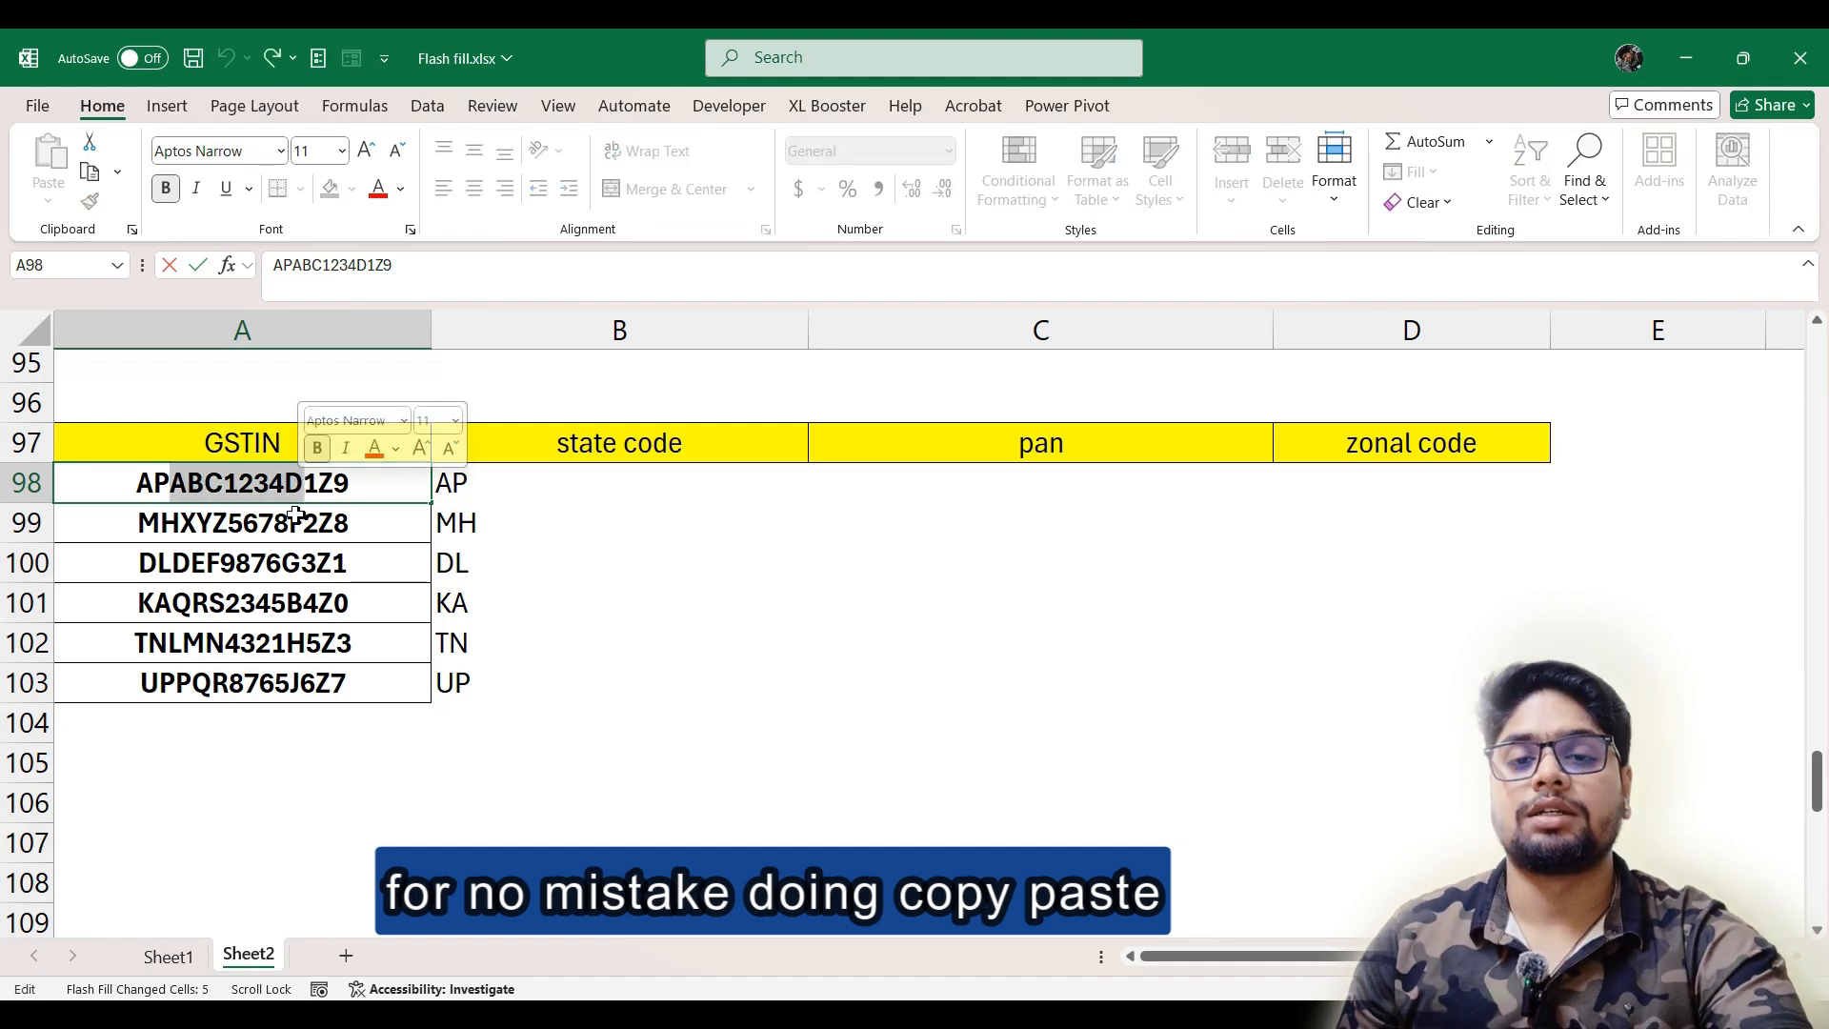
{"action": "key", "text": "ctrl+c"}
{"action": "left_click", "coordinate": [992, 490]}
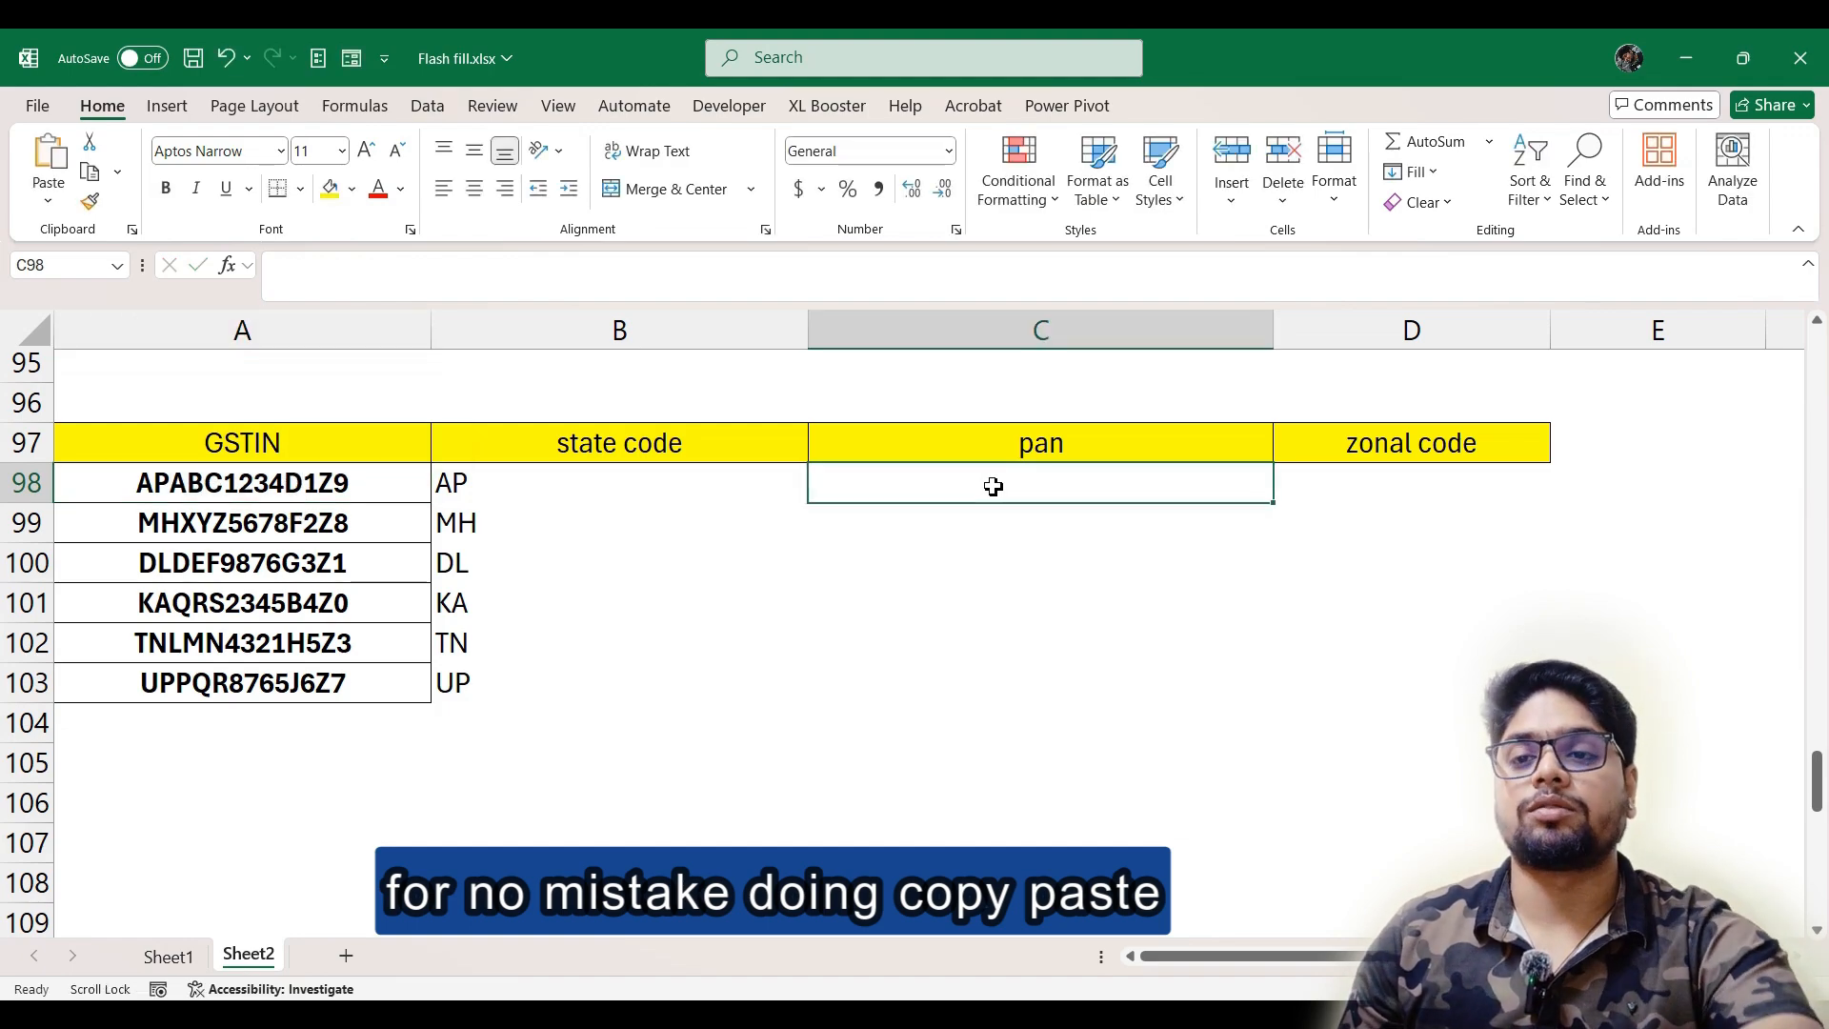
{"action": "key", "text": "ctrl+v"}
{"action": "key", "text": "Down"}
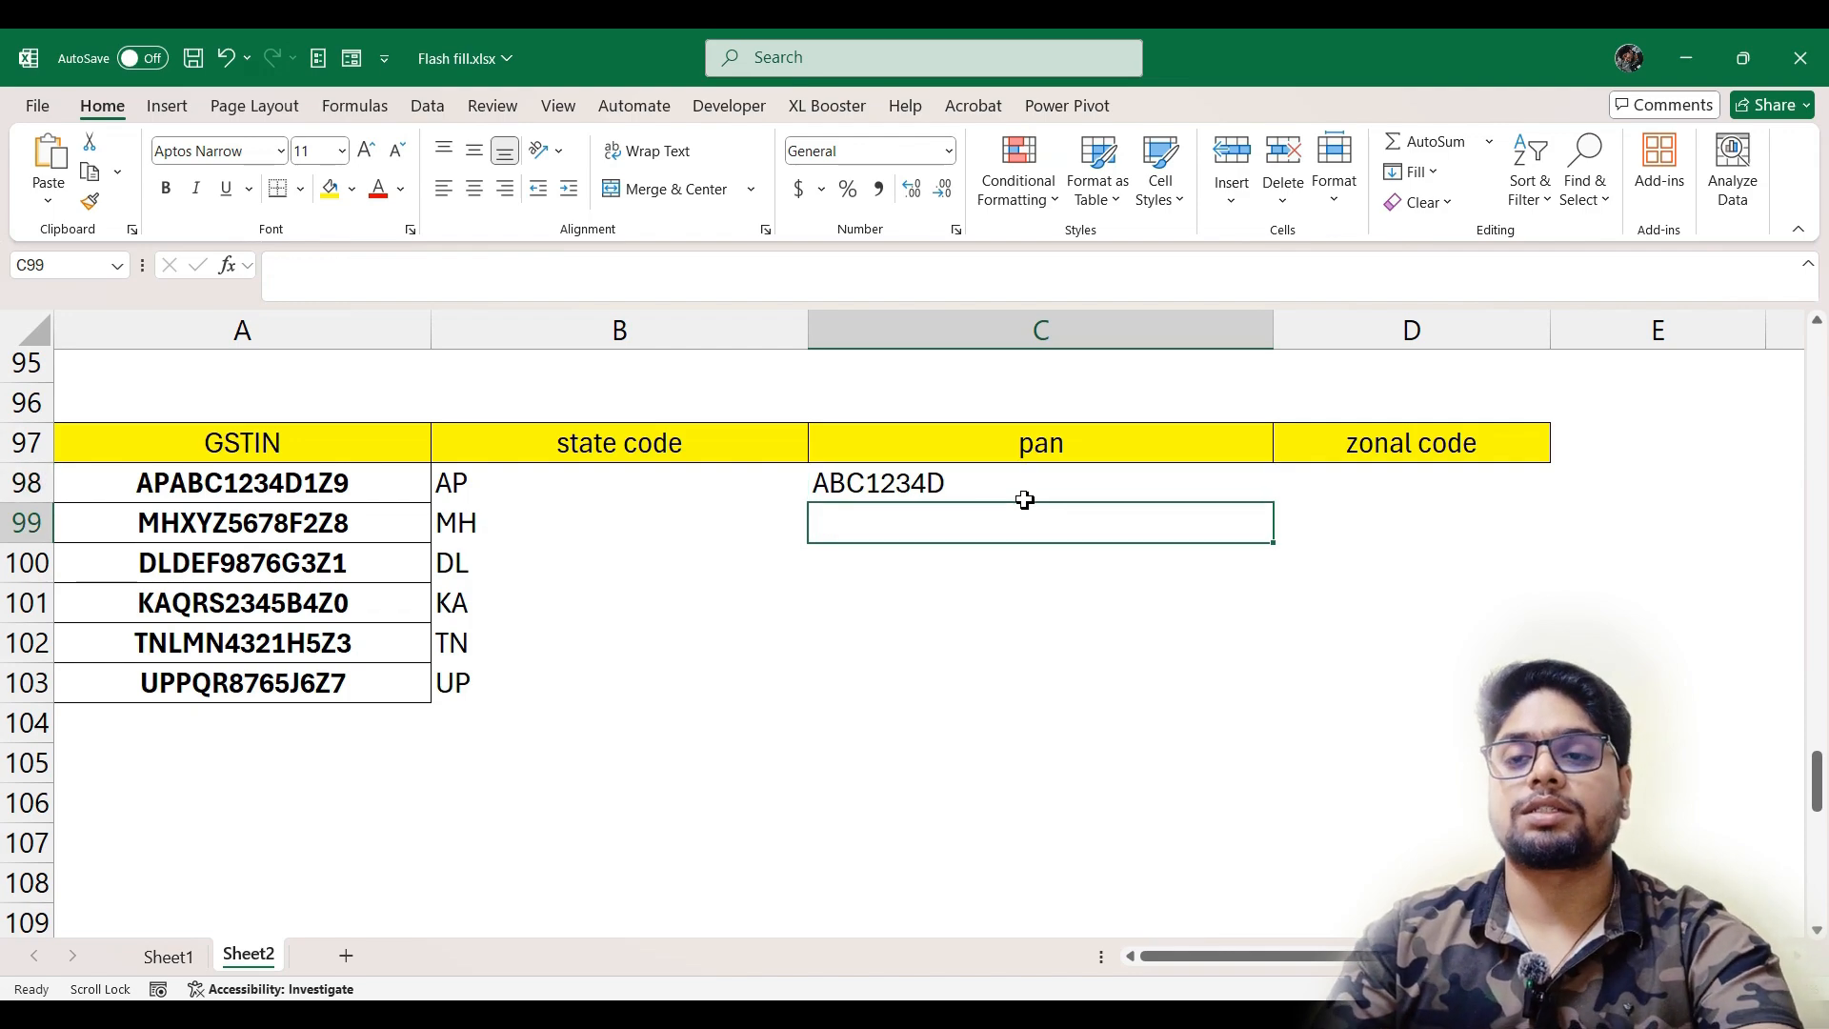
Flash Fill the pan column from C98, and enter 1z9 in D98 to Flash Fill the zonal code column
{"action": "key", "text": "ctrl+e"}
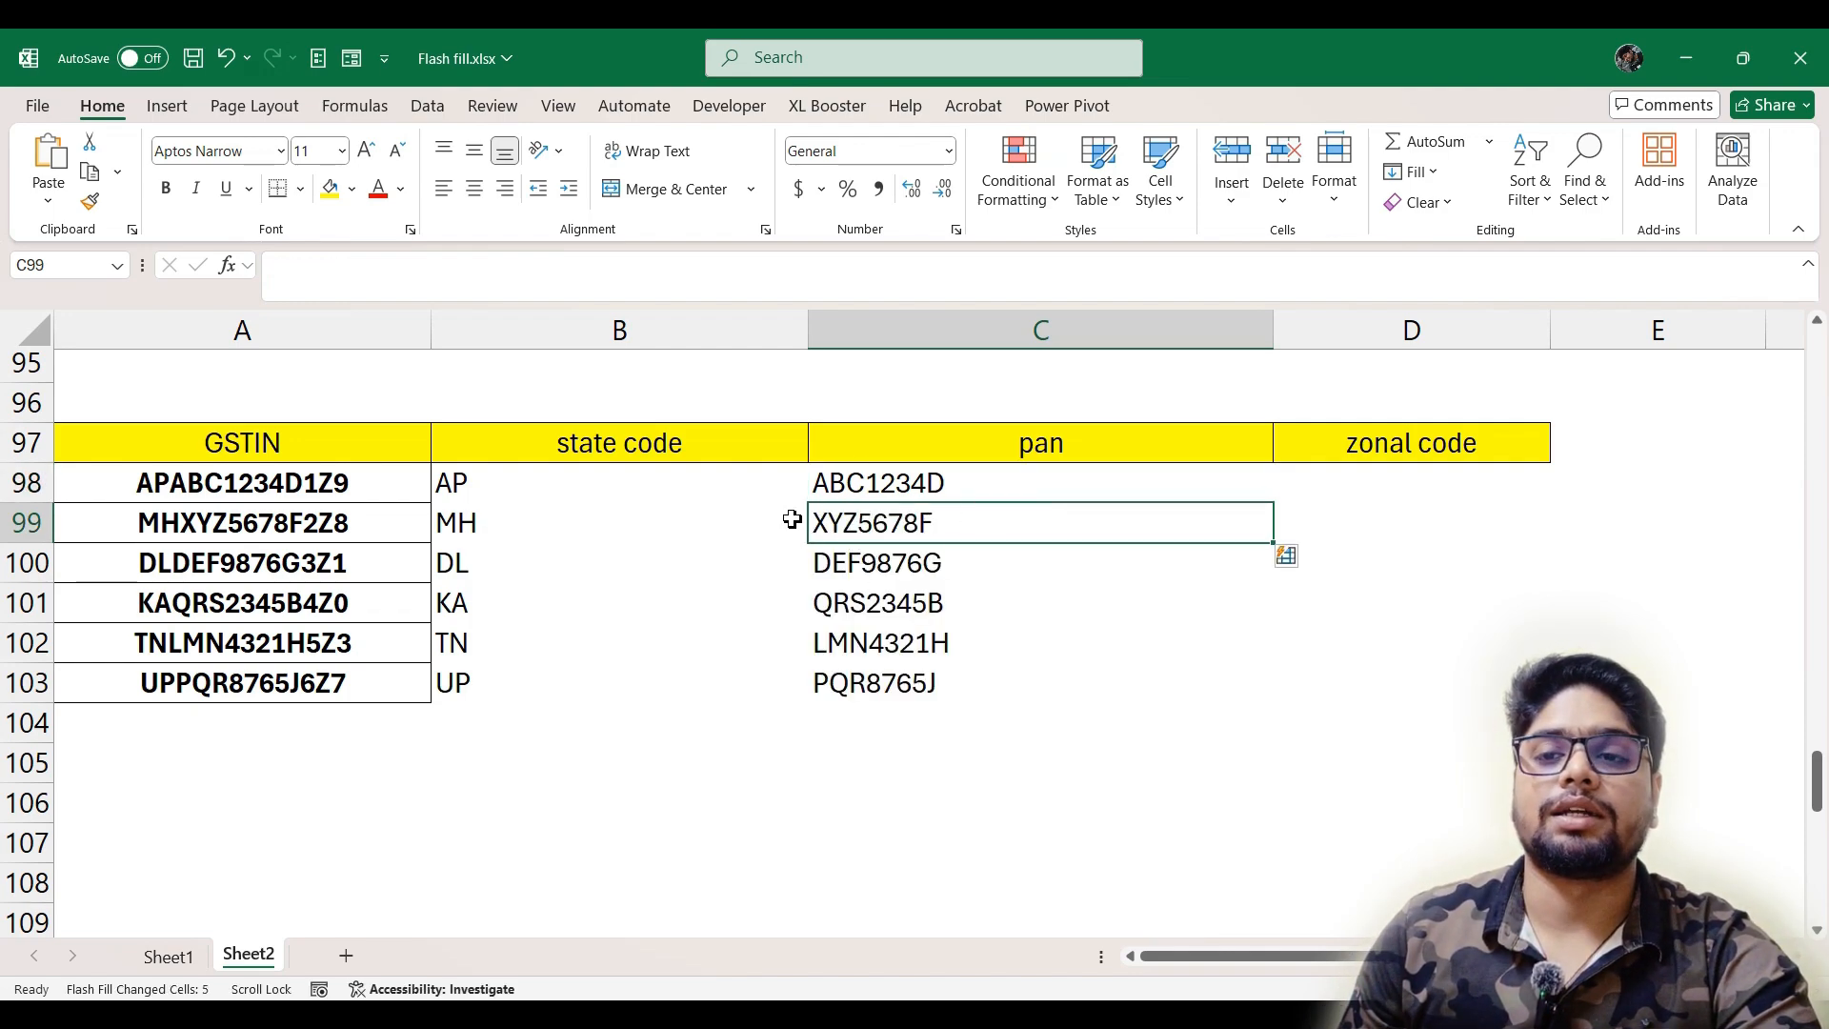
{"action": "left_click", "coordinate": [1403, 481]}
{"action": "type", "text": "1z"}
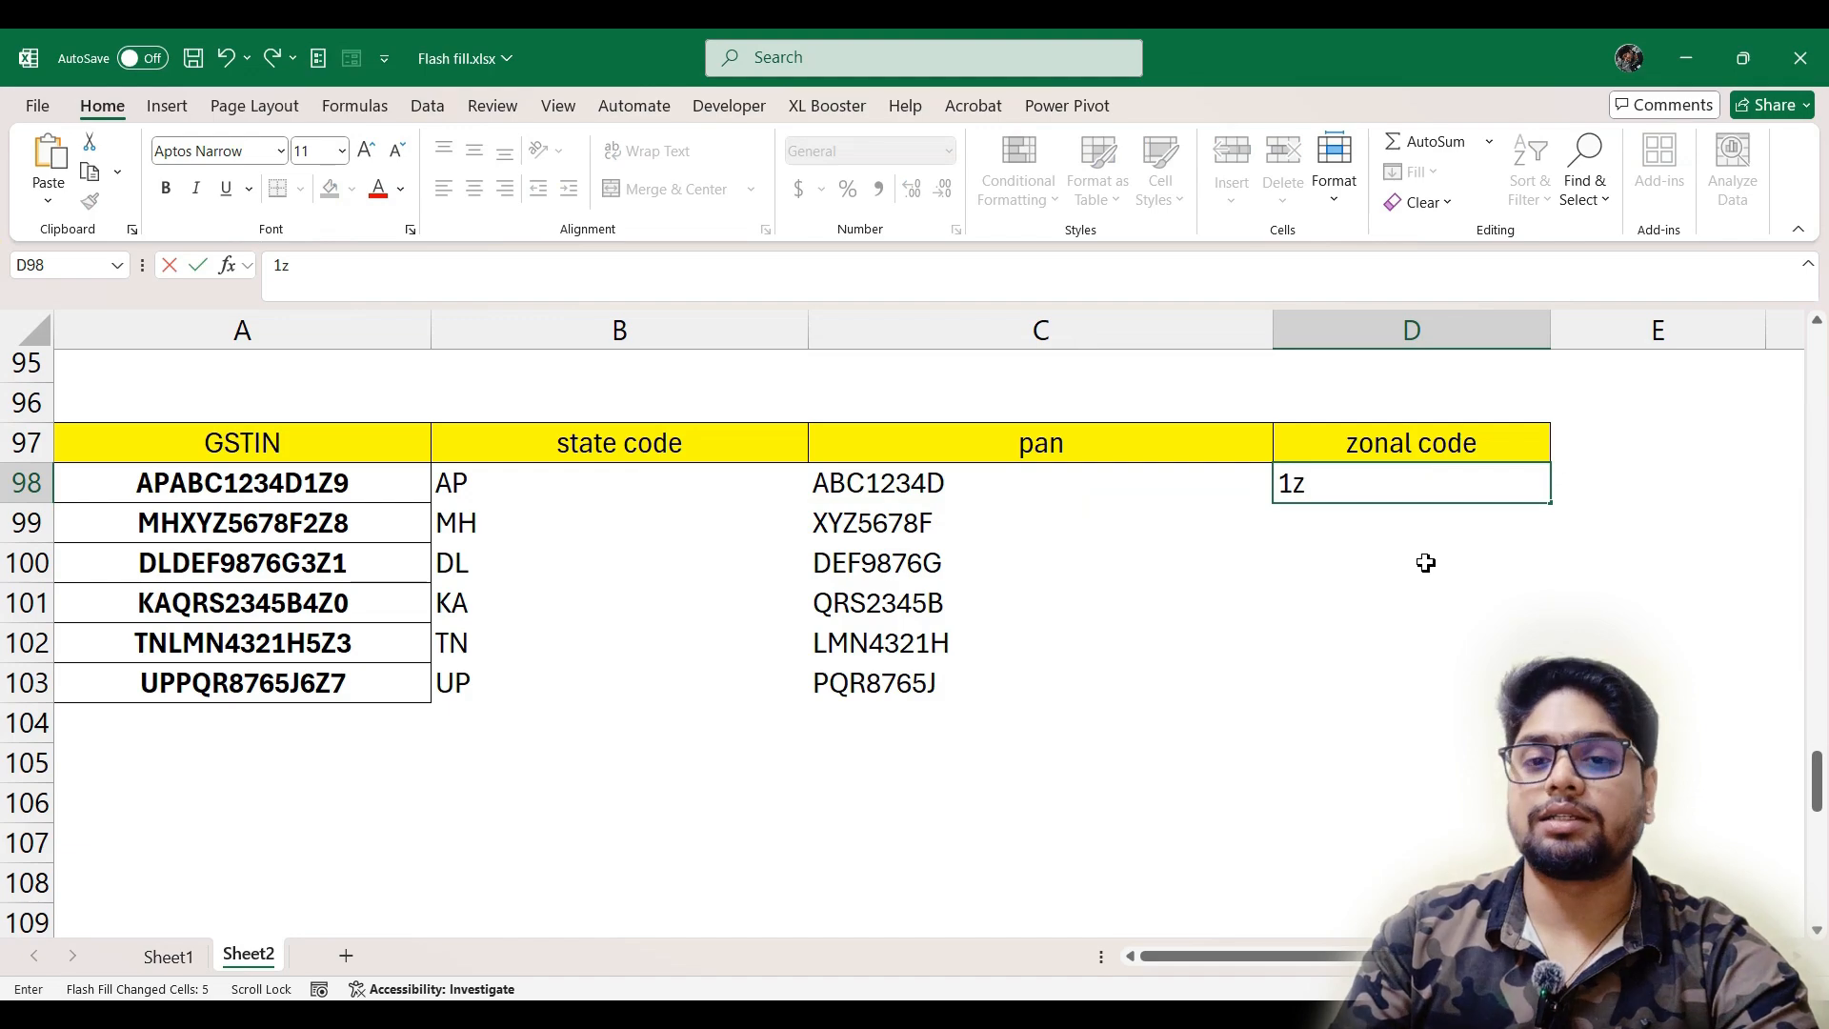
{"action": "type", "text": "9"}
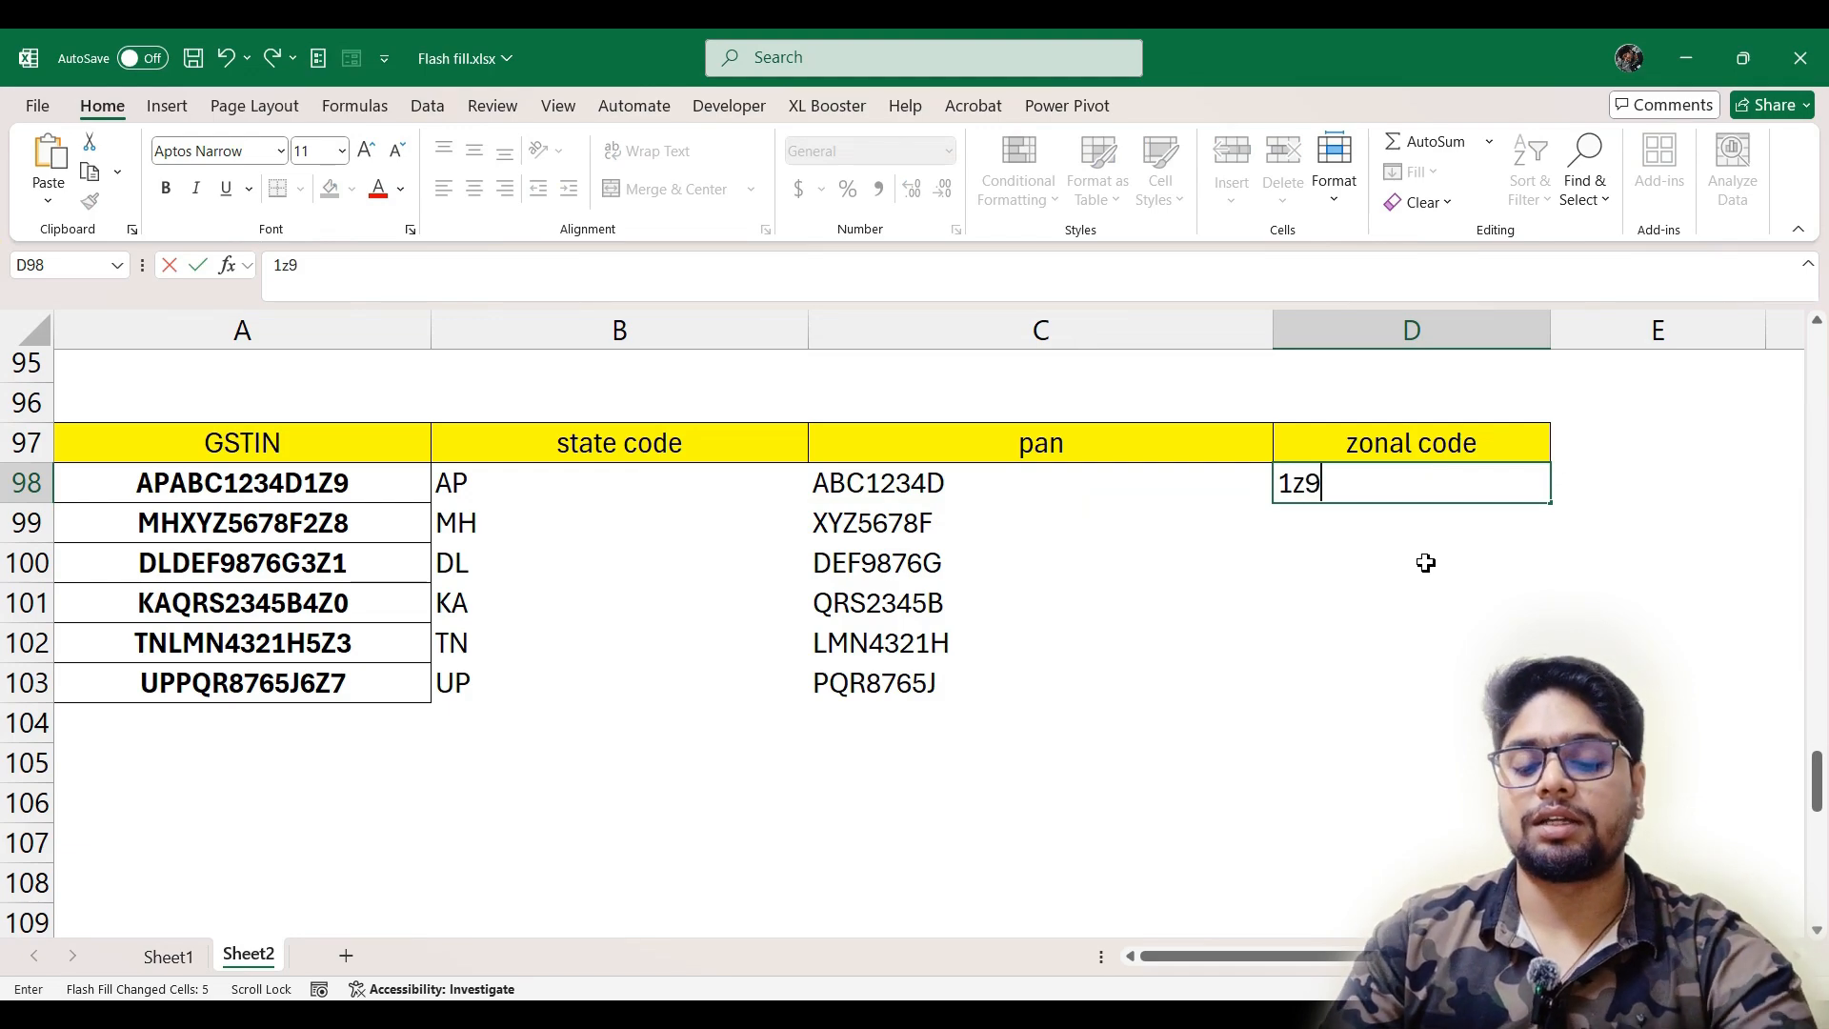
{"action": "key", "text": "Return"}
{"action": "key", "text": "ctrl+e"}
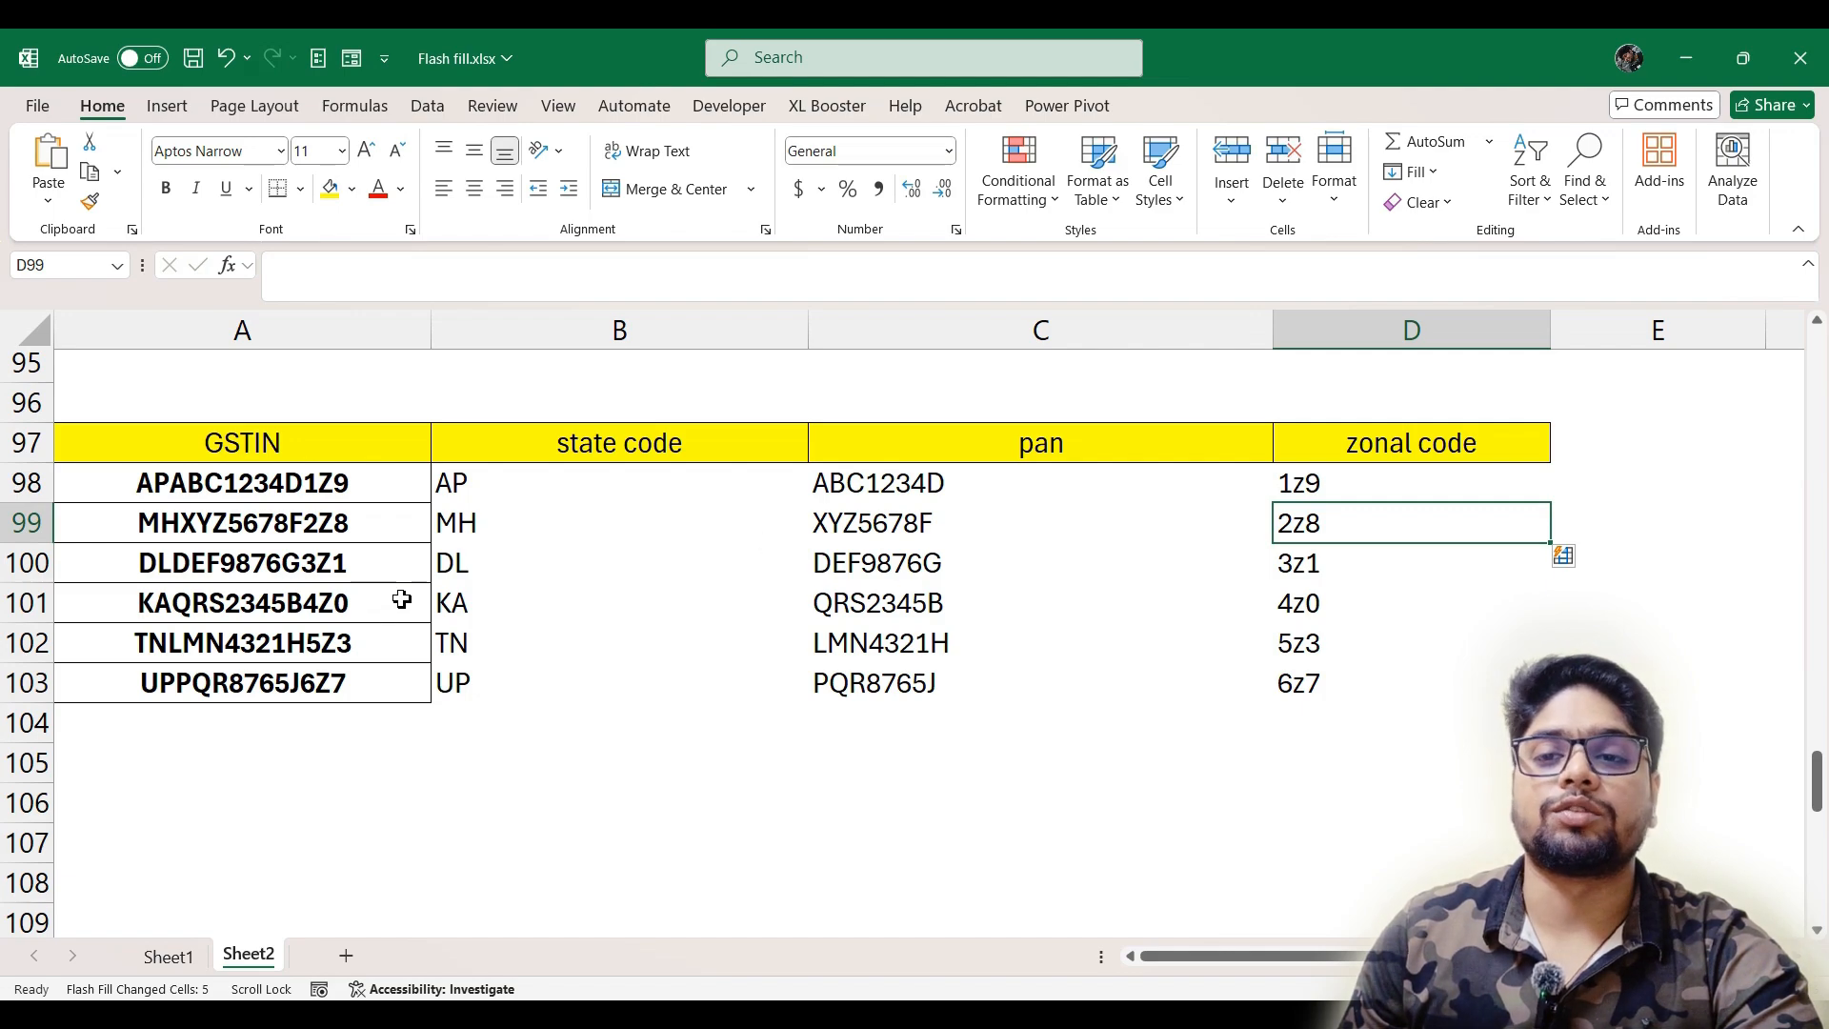
{"action": "scroll", "coordinate": [548, 634], "scroll_direction": "down", "scroll_amount": 4}
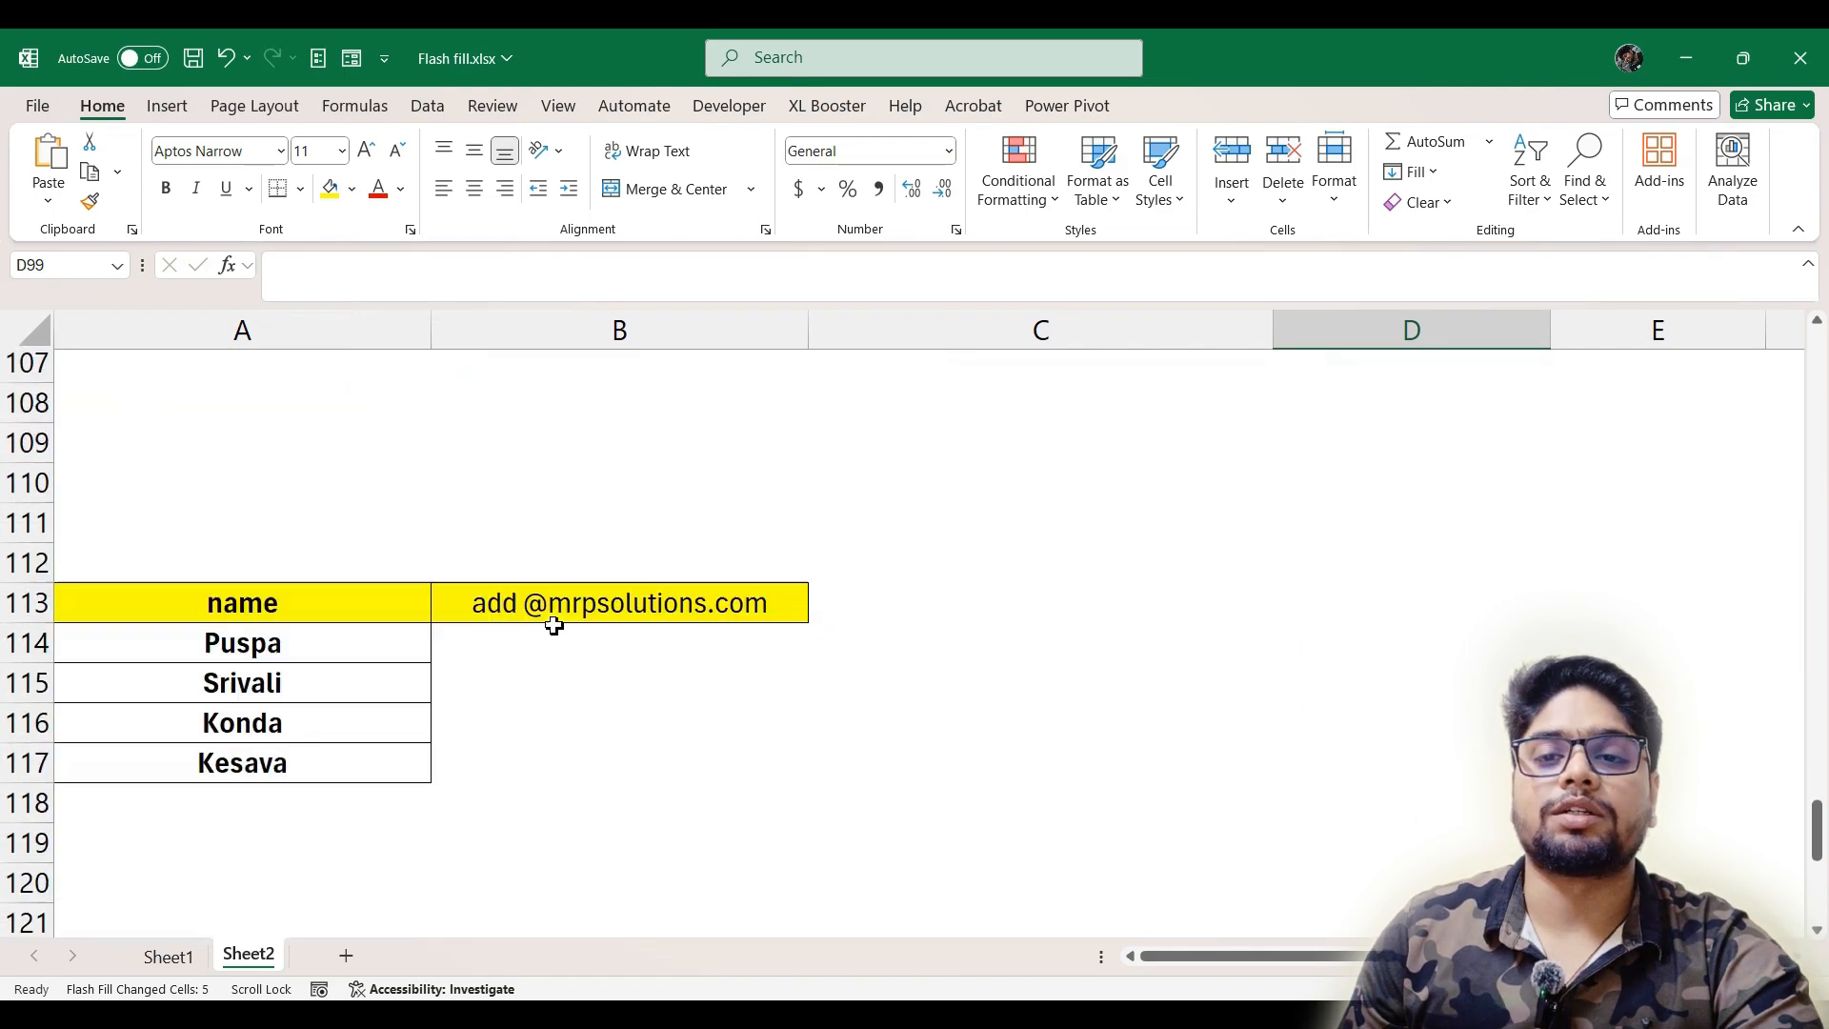
{"action": "left_click", "coordinate": [554, 646]}
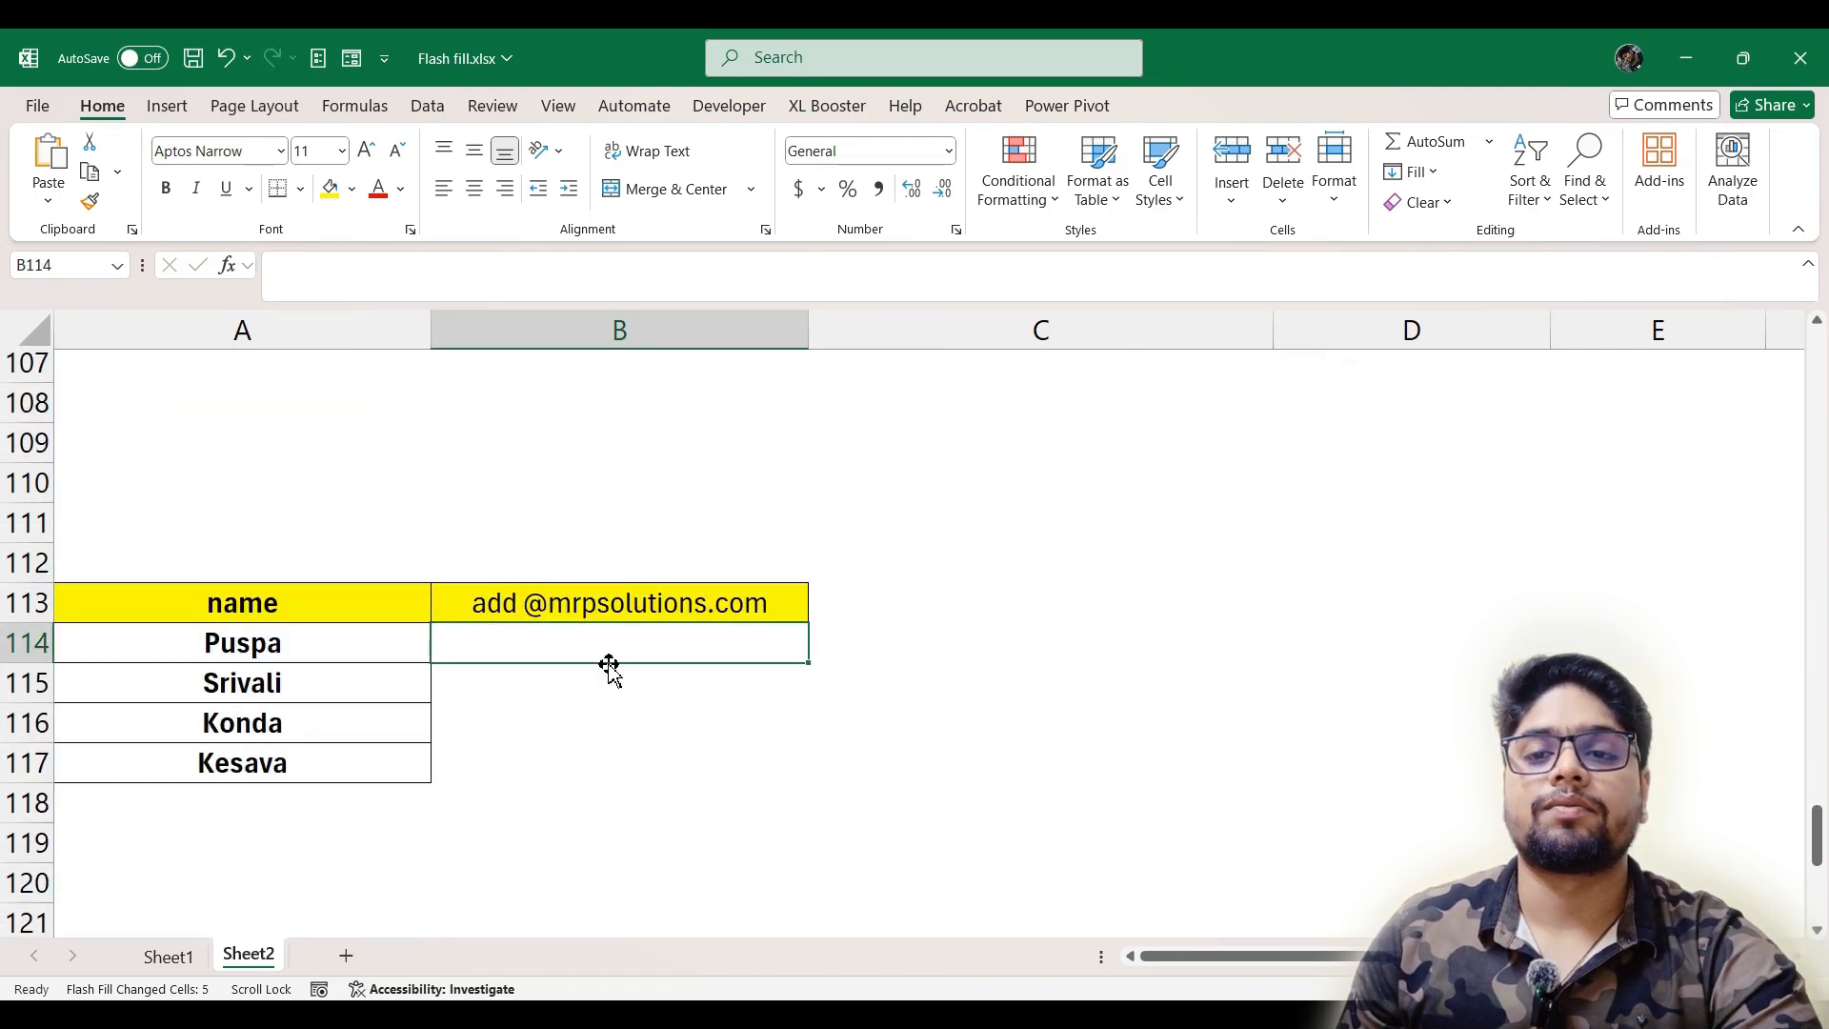
{"action": "scroll", "coordinate": [494, 591], "scroll_direction": "down", "scroll_amount": 1}
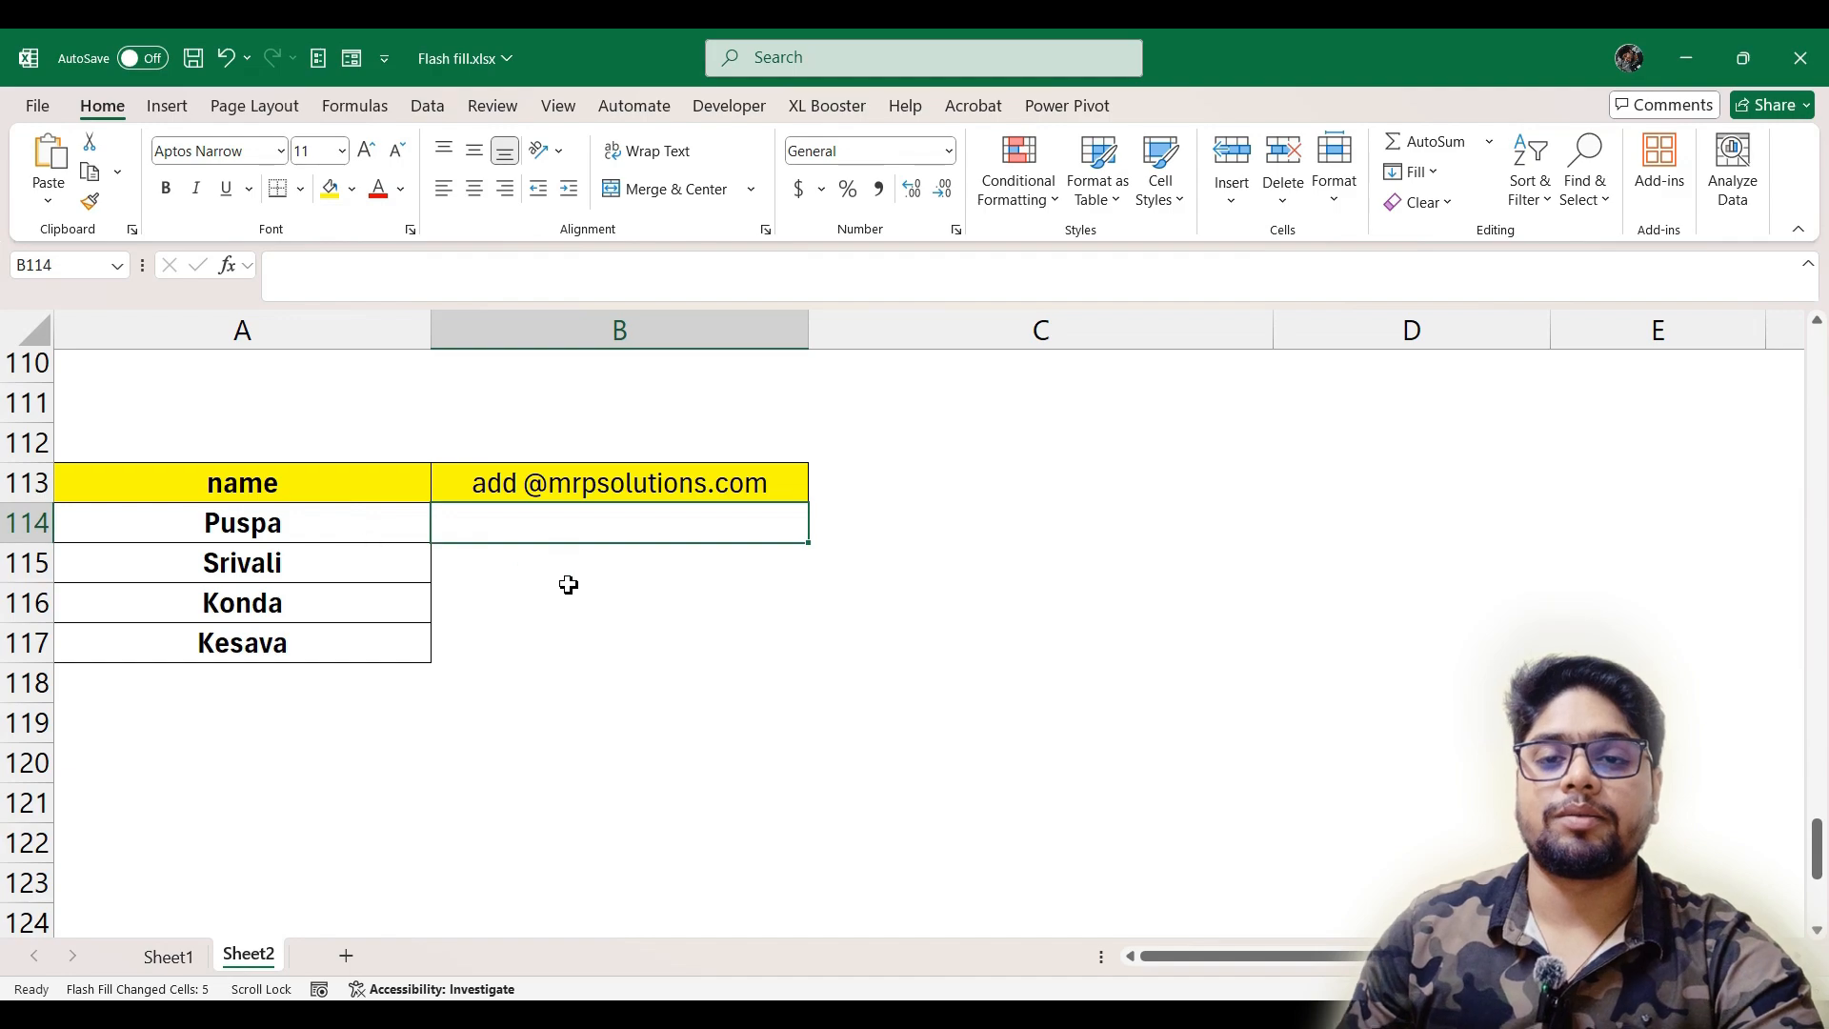
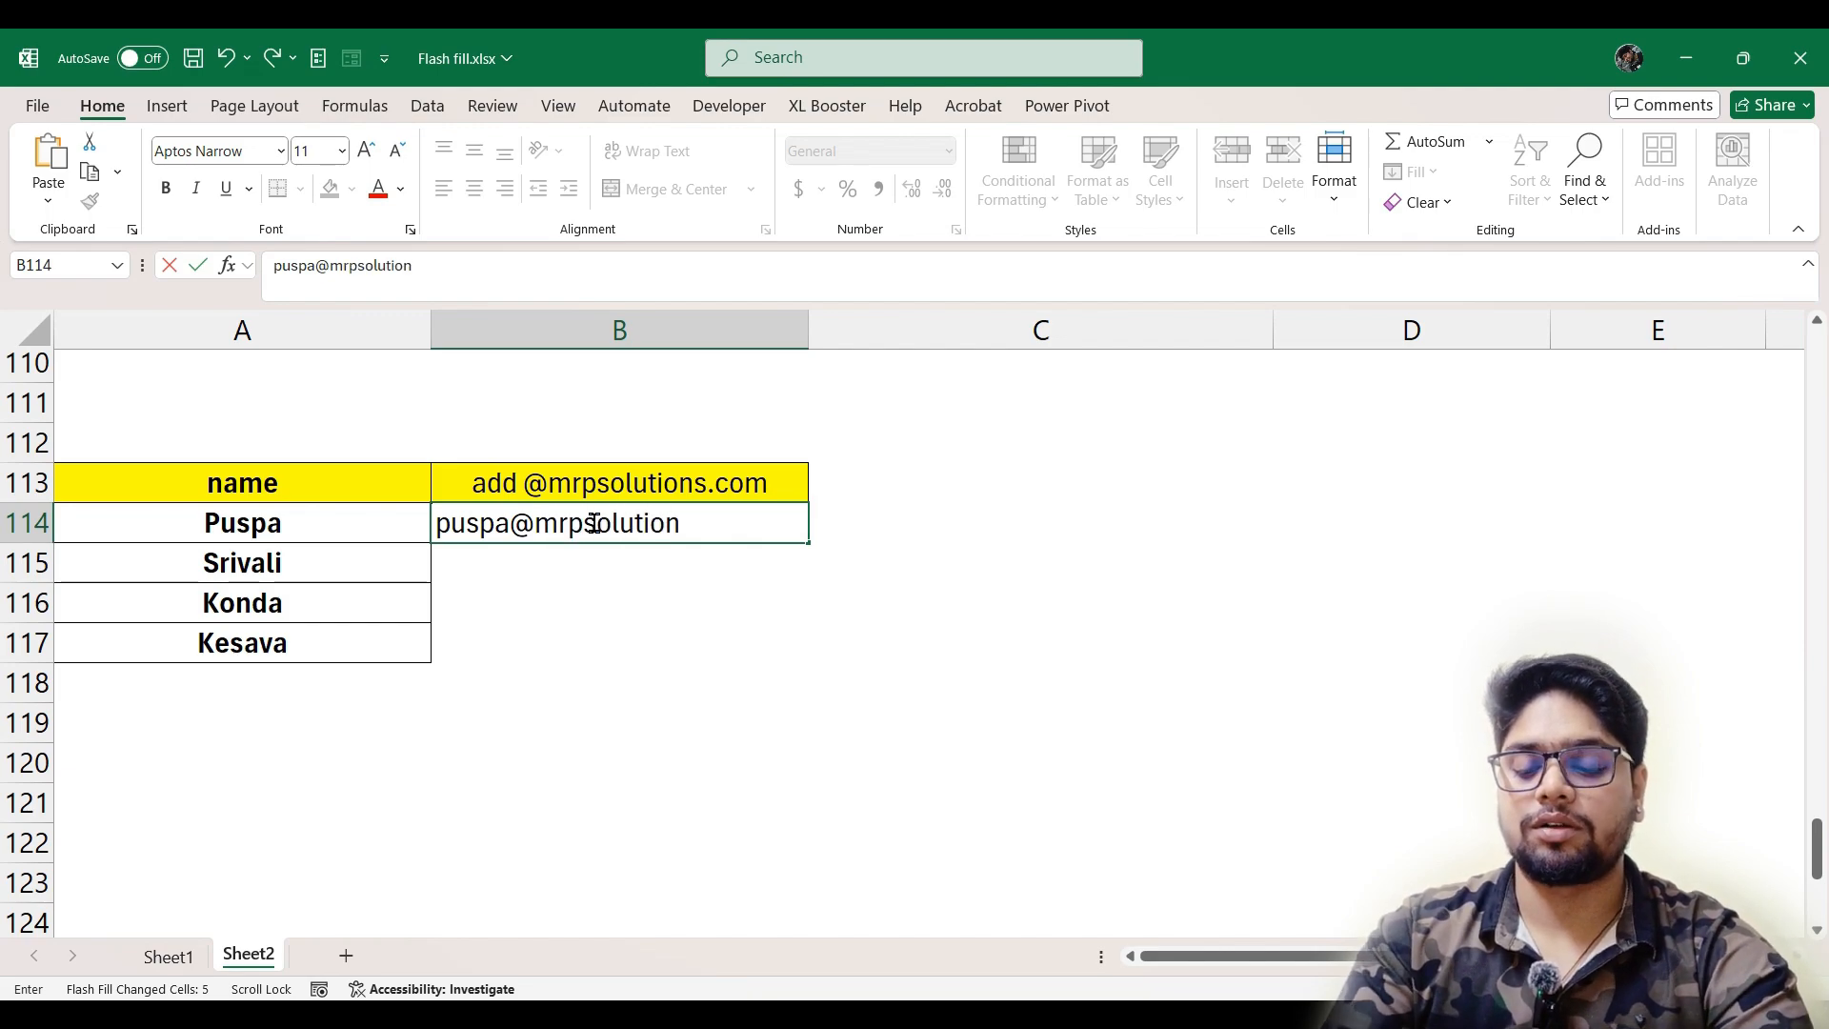
{"action": "key", "text": "Return"}
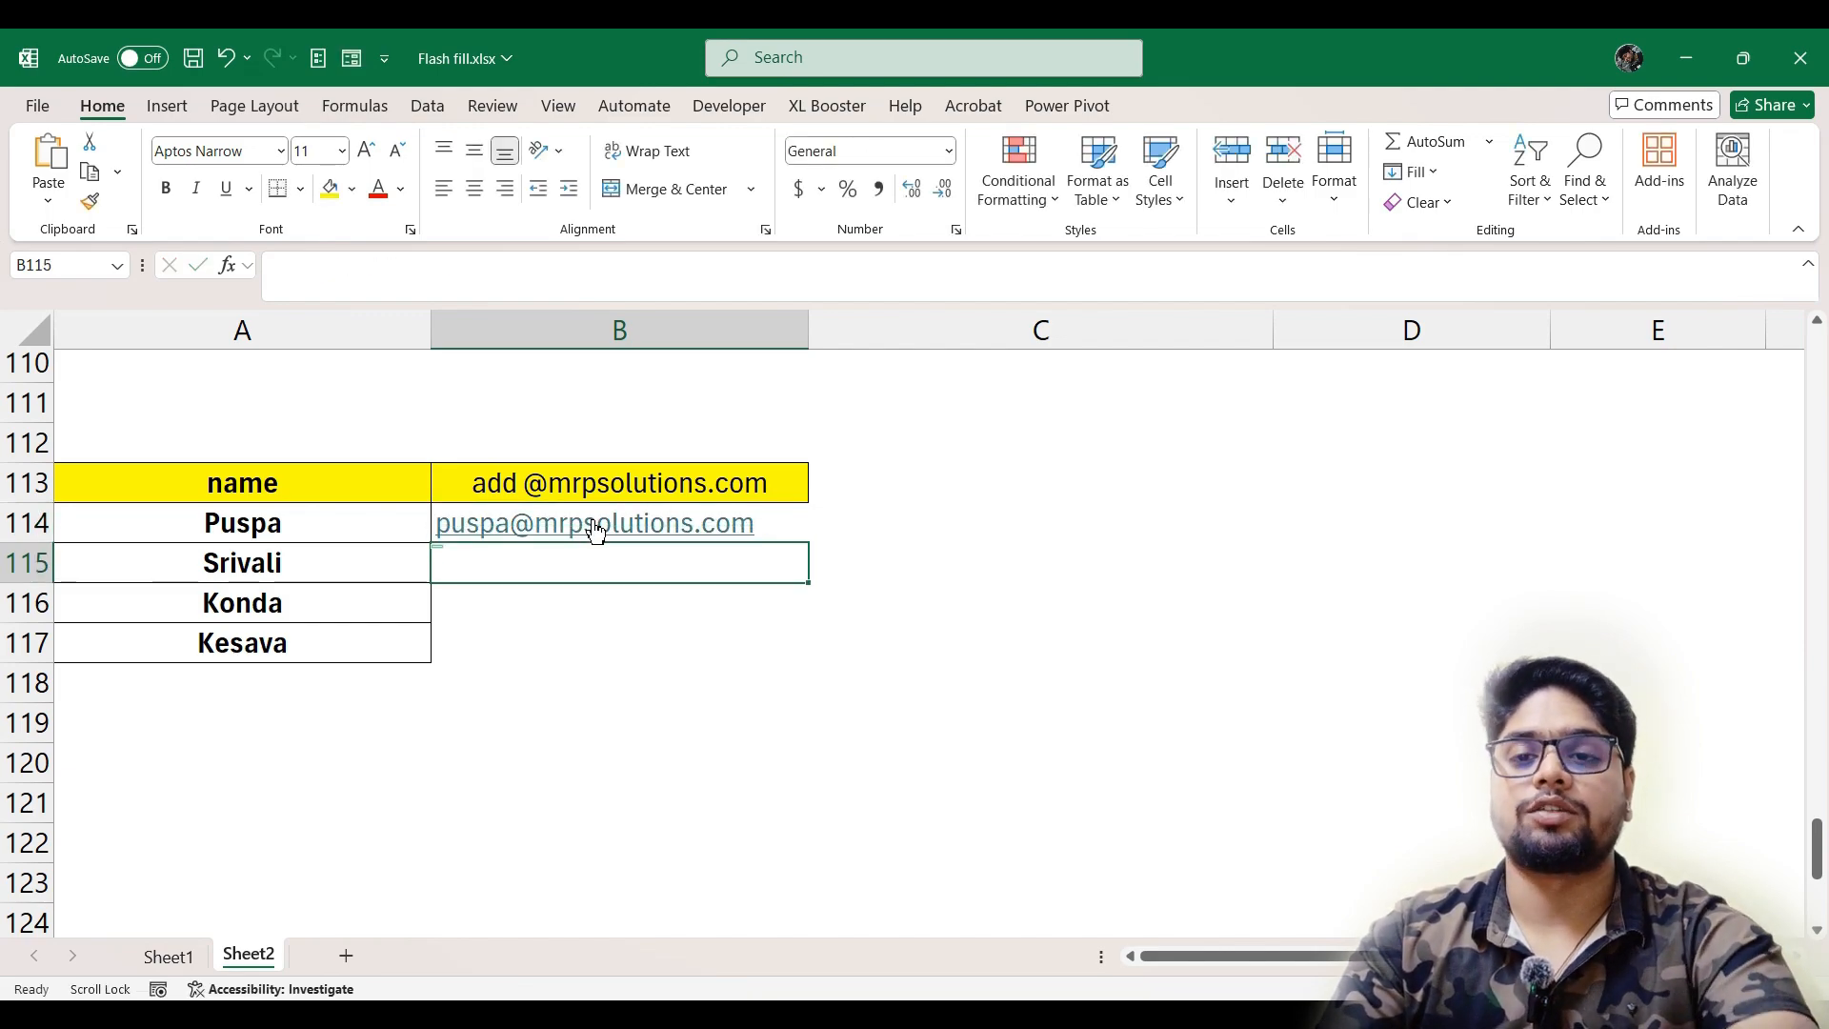
{"action": "key", "text": "ctrl+e"}
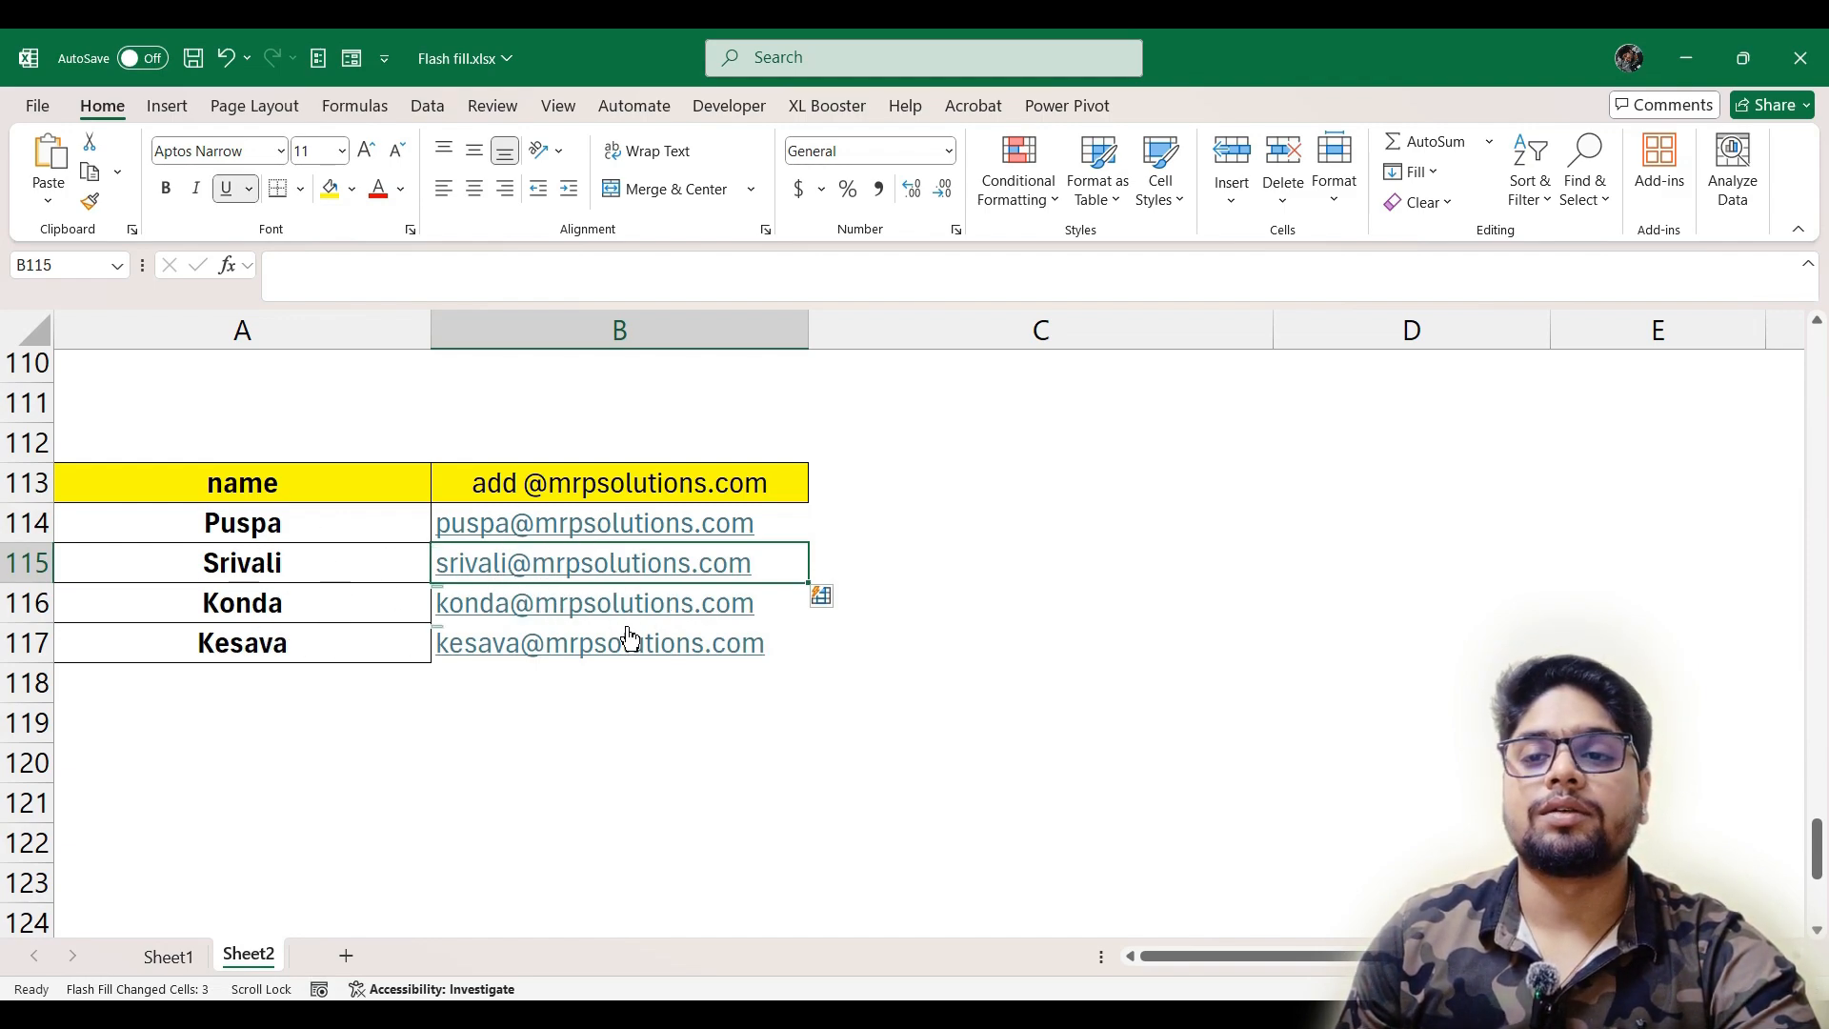
Enter A127's phone number in B127 prefixed with +91 and a space, and accept the proposed formula correction
{"action": "scroll", "coordinate": [694, 640], "scroll_direction": "down", "scroll_amount": 1}
{"action": "scroll", "coordinate": [694, 641], "scroll_direction": "down", "scroll_amount": 3}
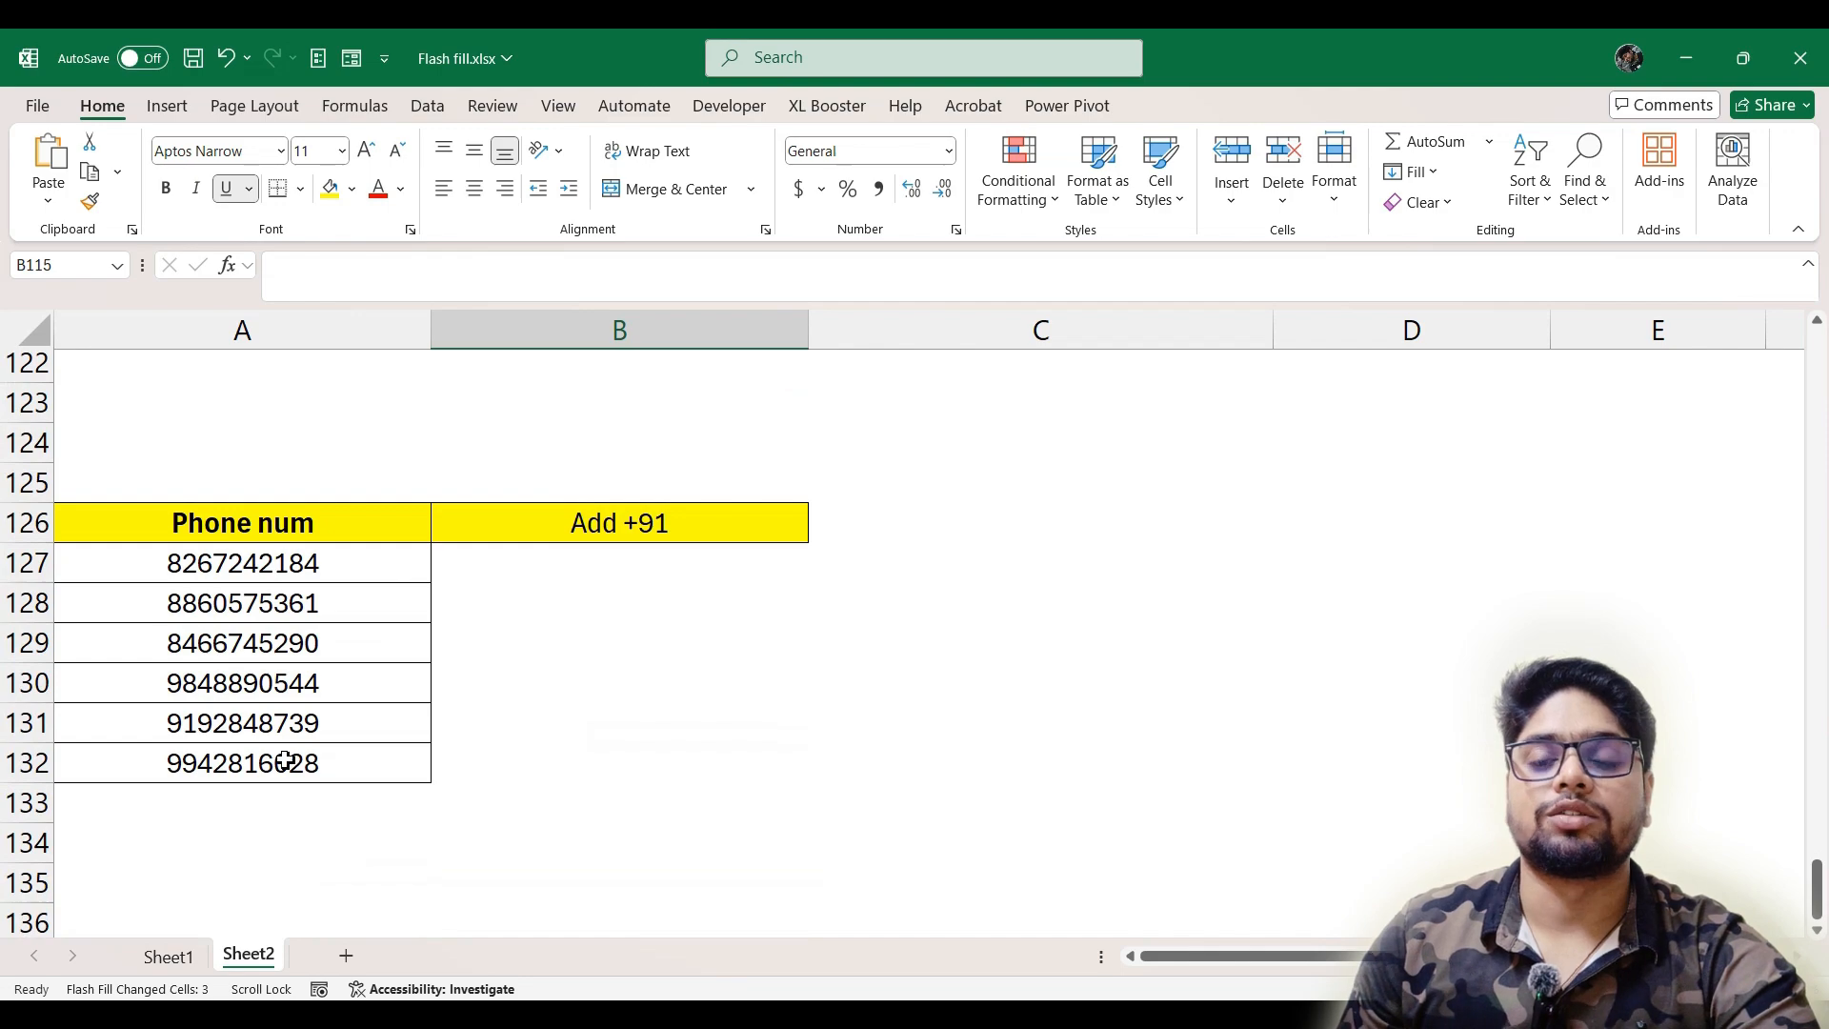
{"action": "left_click", "coordinate": [575, 576]}
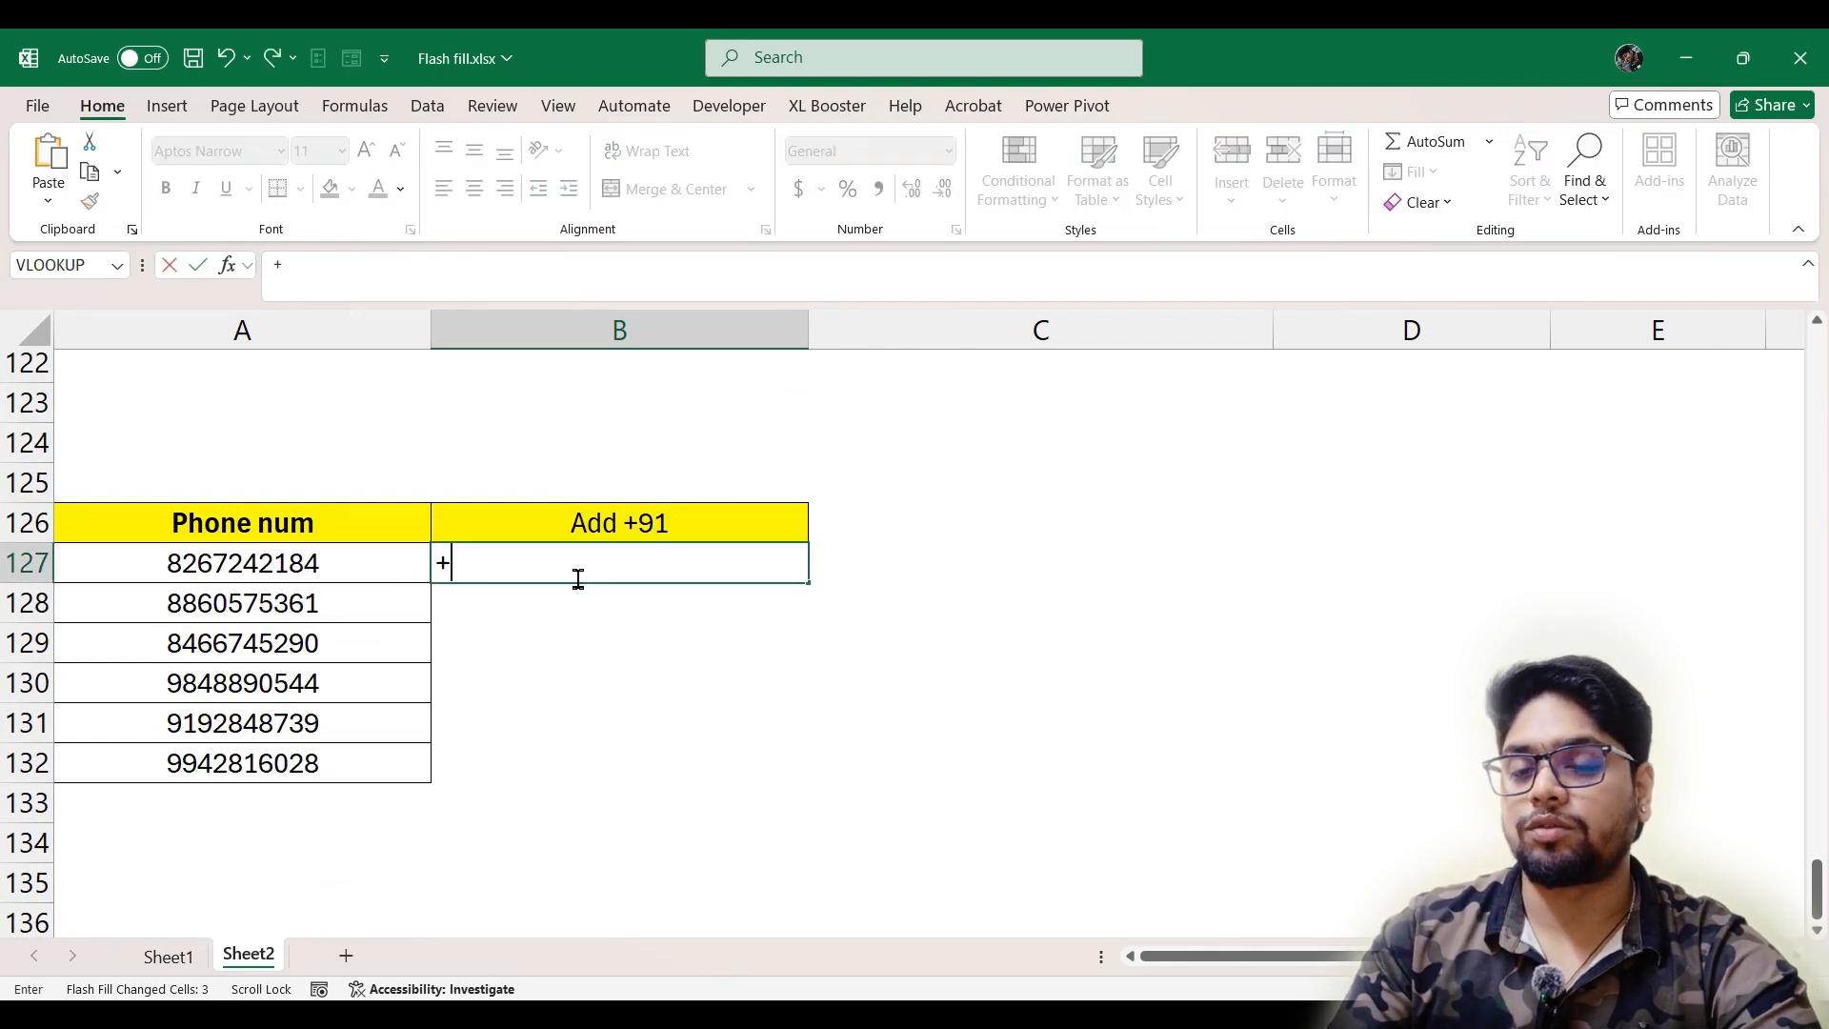
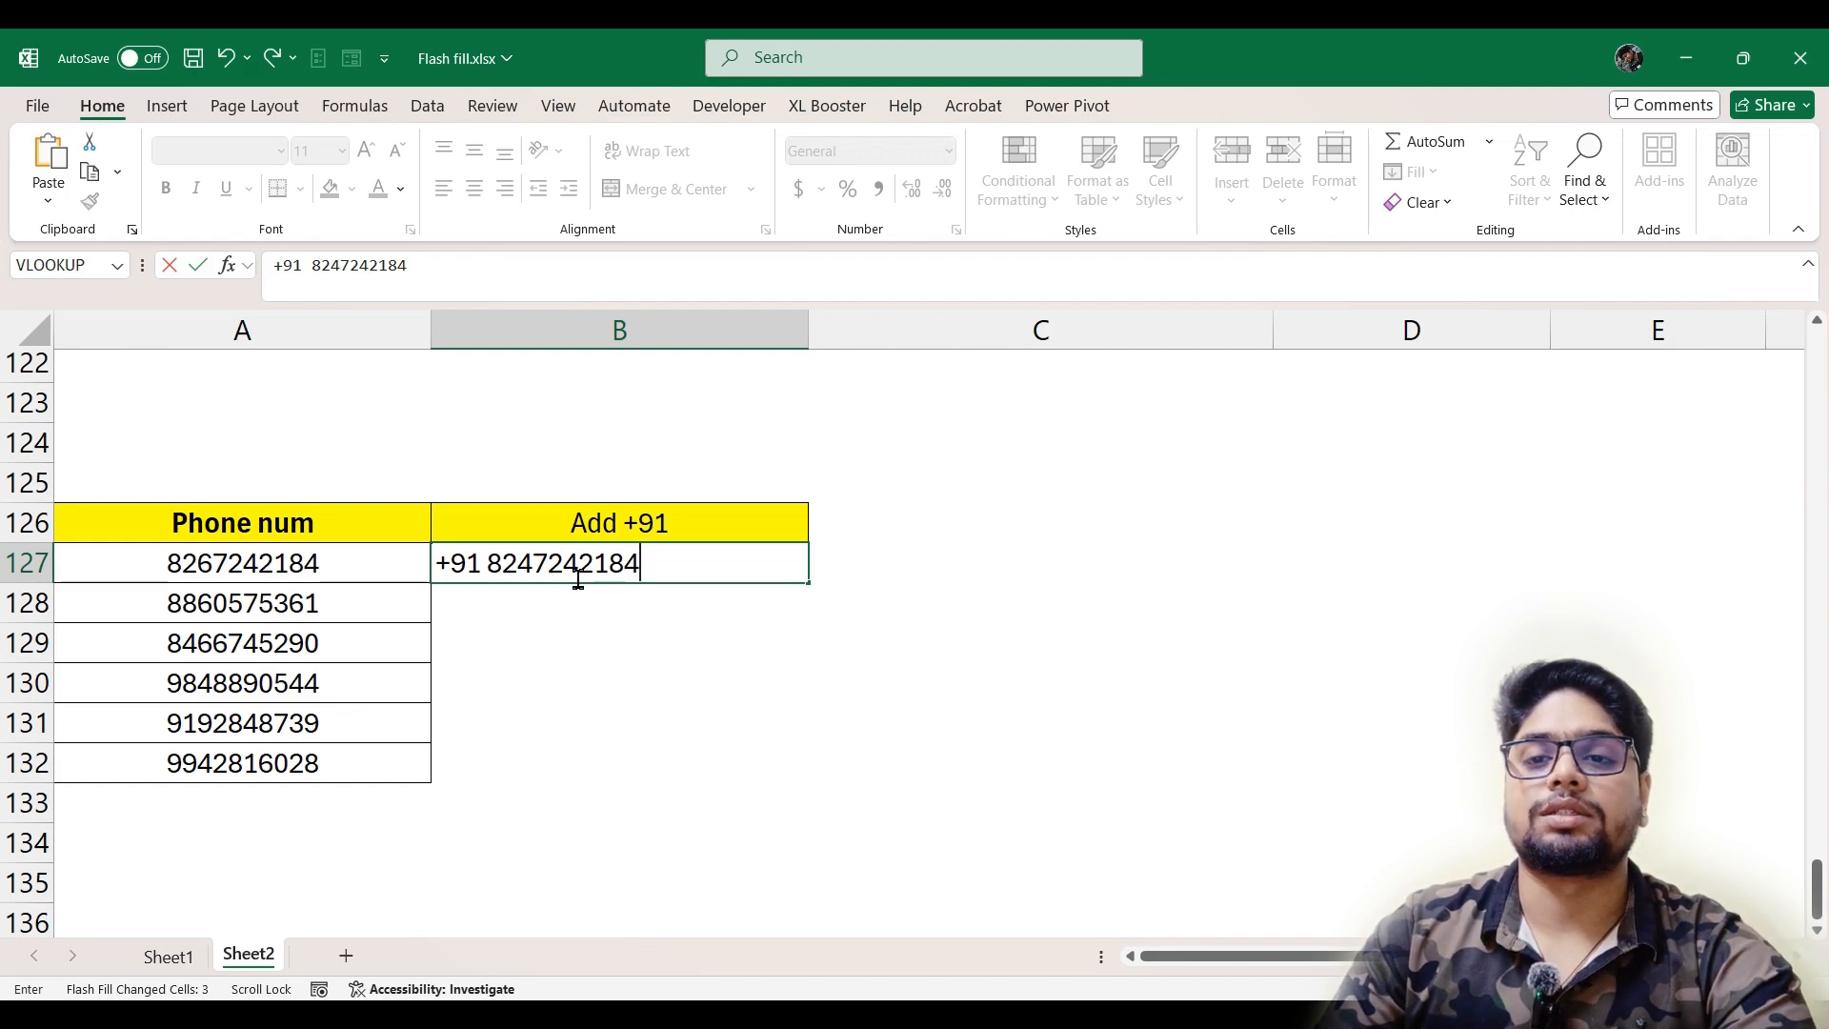
{"action": "key", "text": "F2"}
{"action": "key", "text": "BackSpace"}
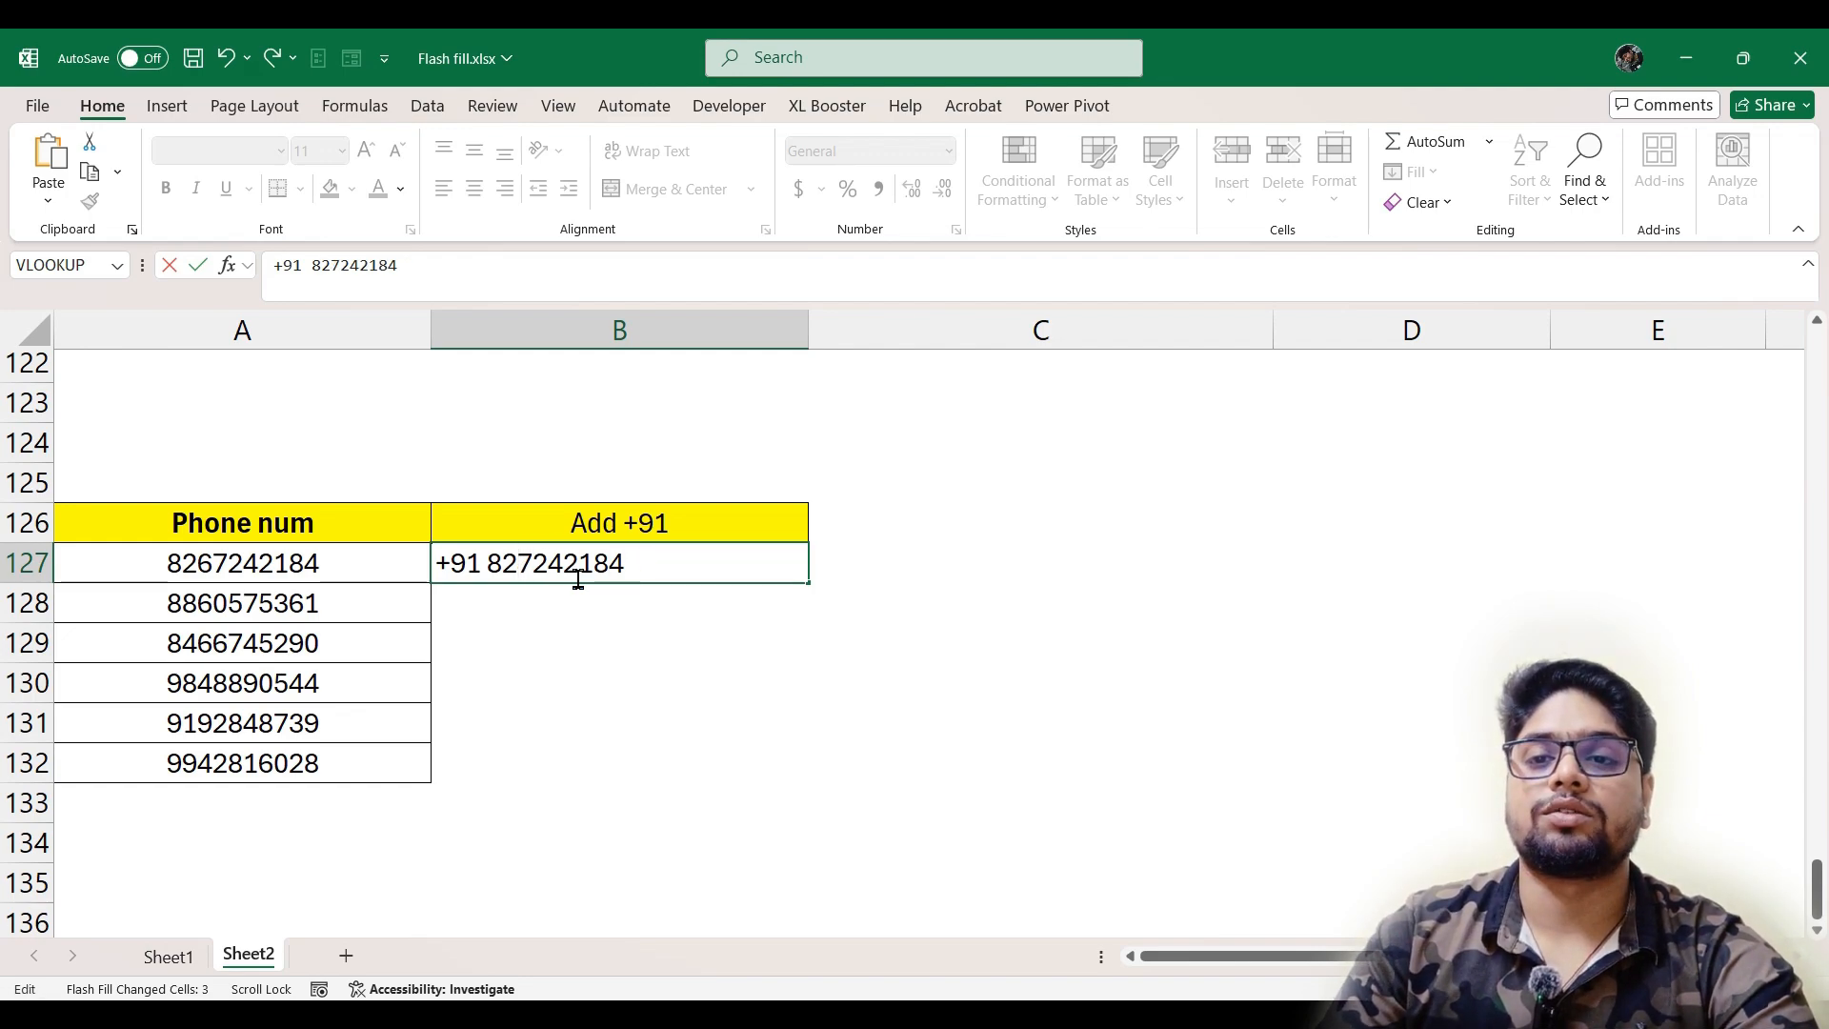
{"action": "type", "text": "6"}
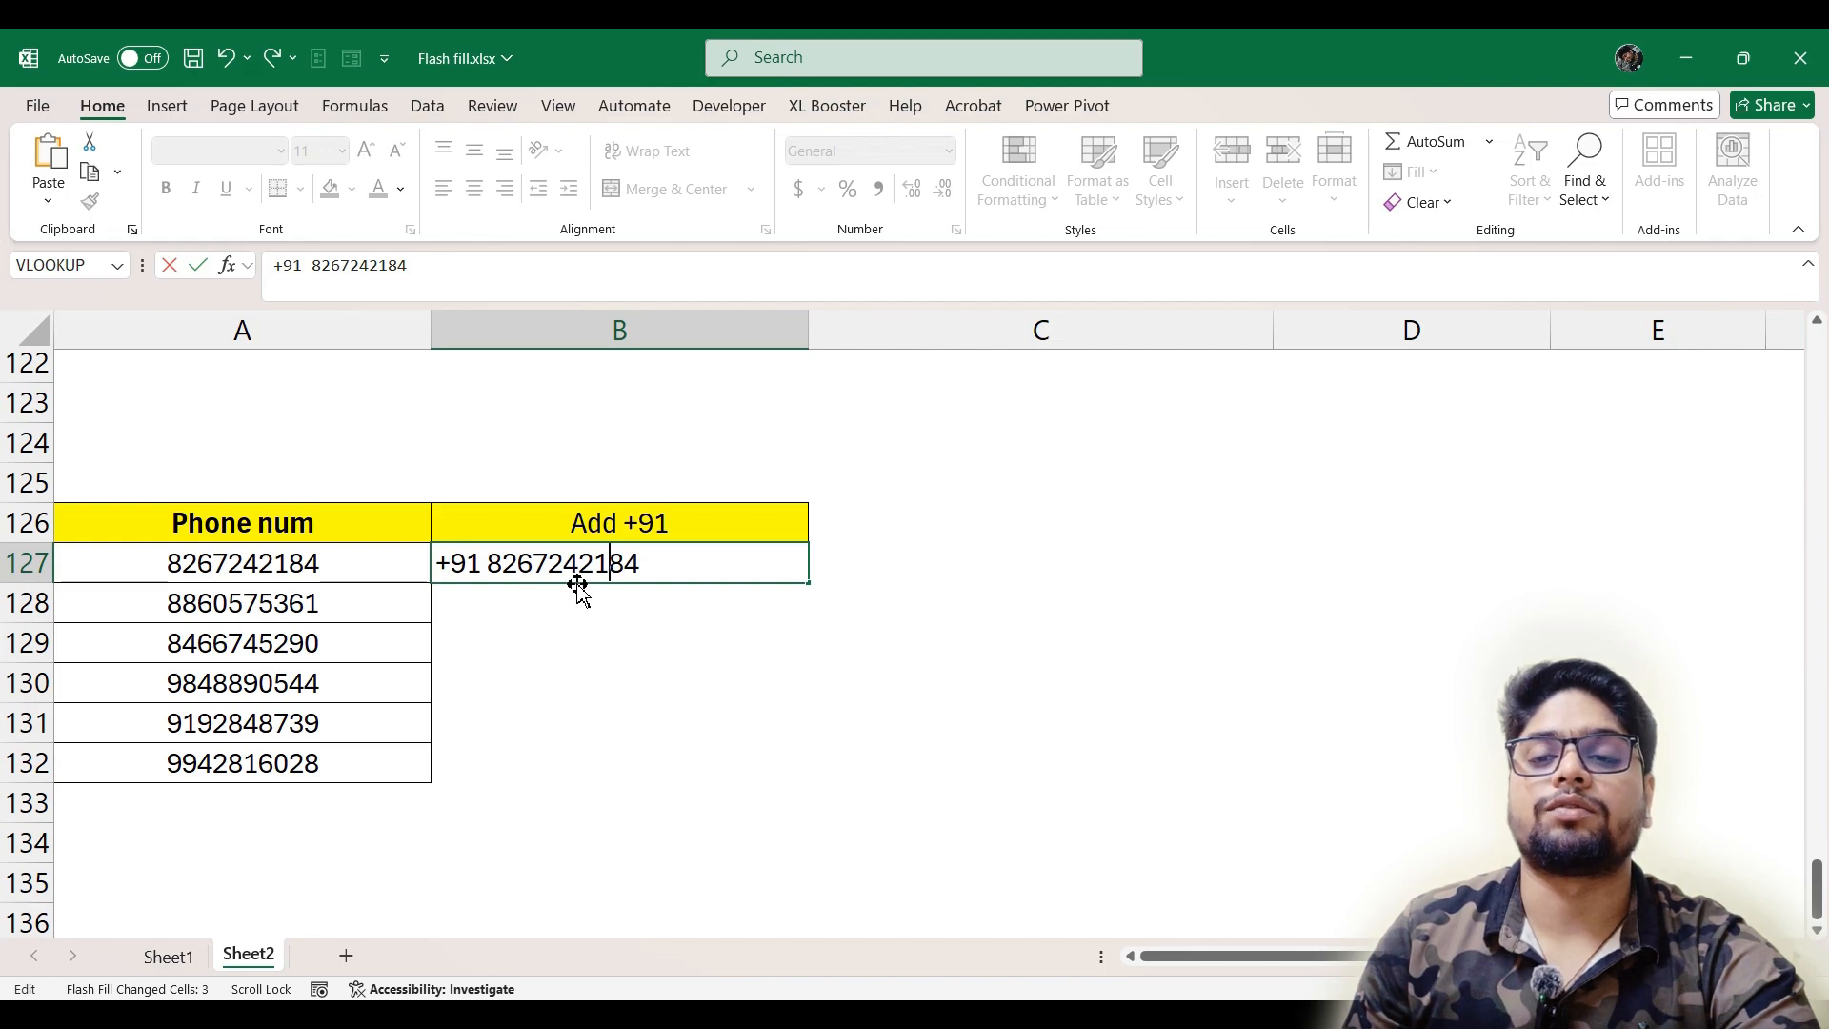
{"action": "left_click", "coordinate": [748, 618]}
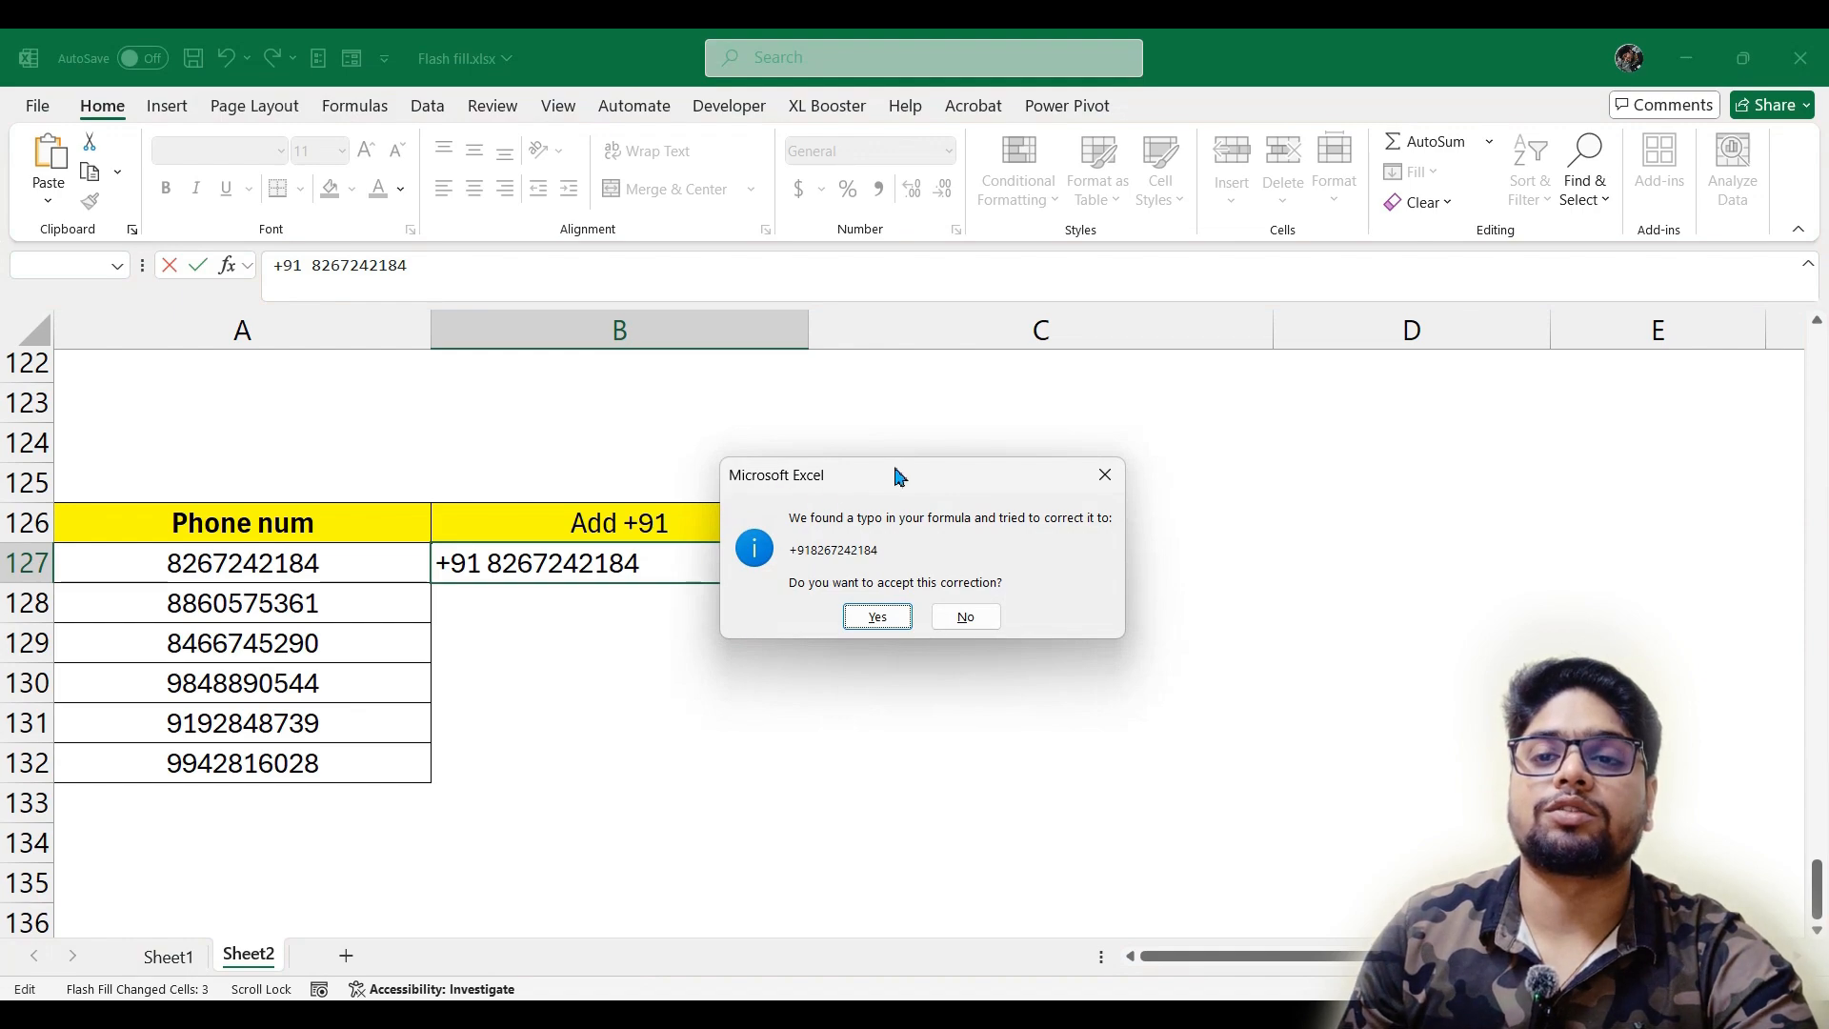
{"action": "left_click_drag", "start_coordinate": [896, 474], "coordinate": [766, 407]}
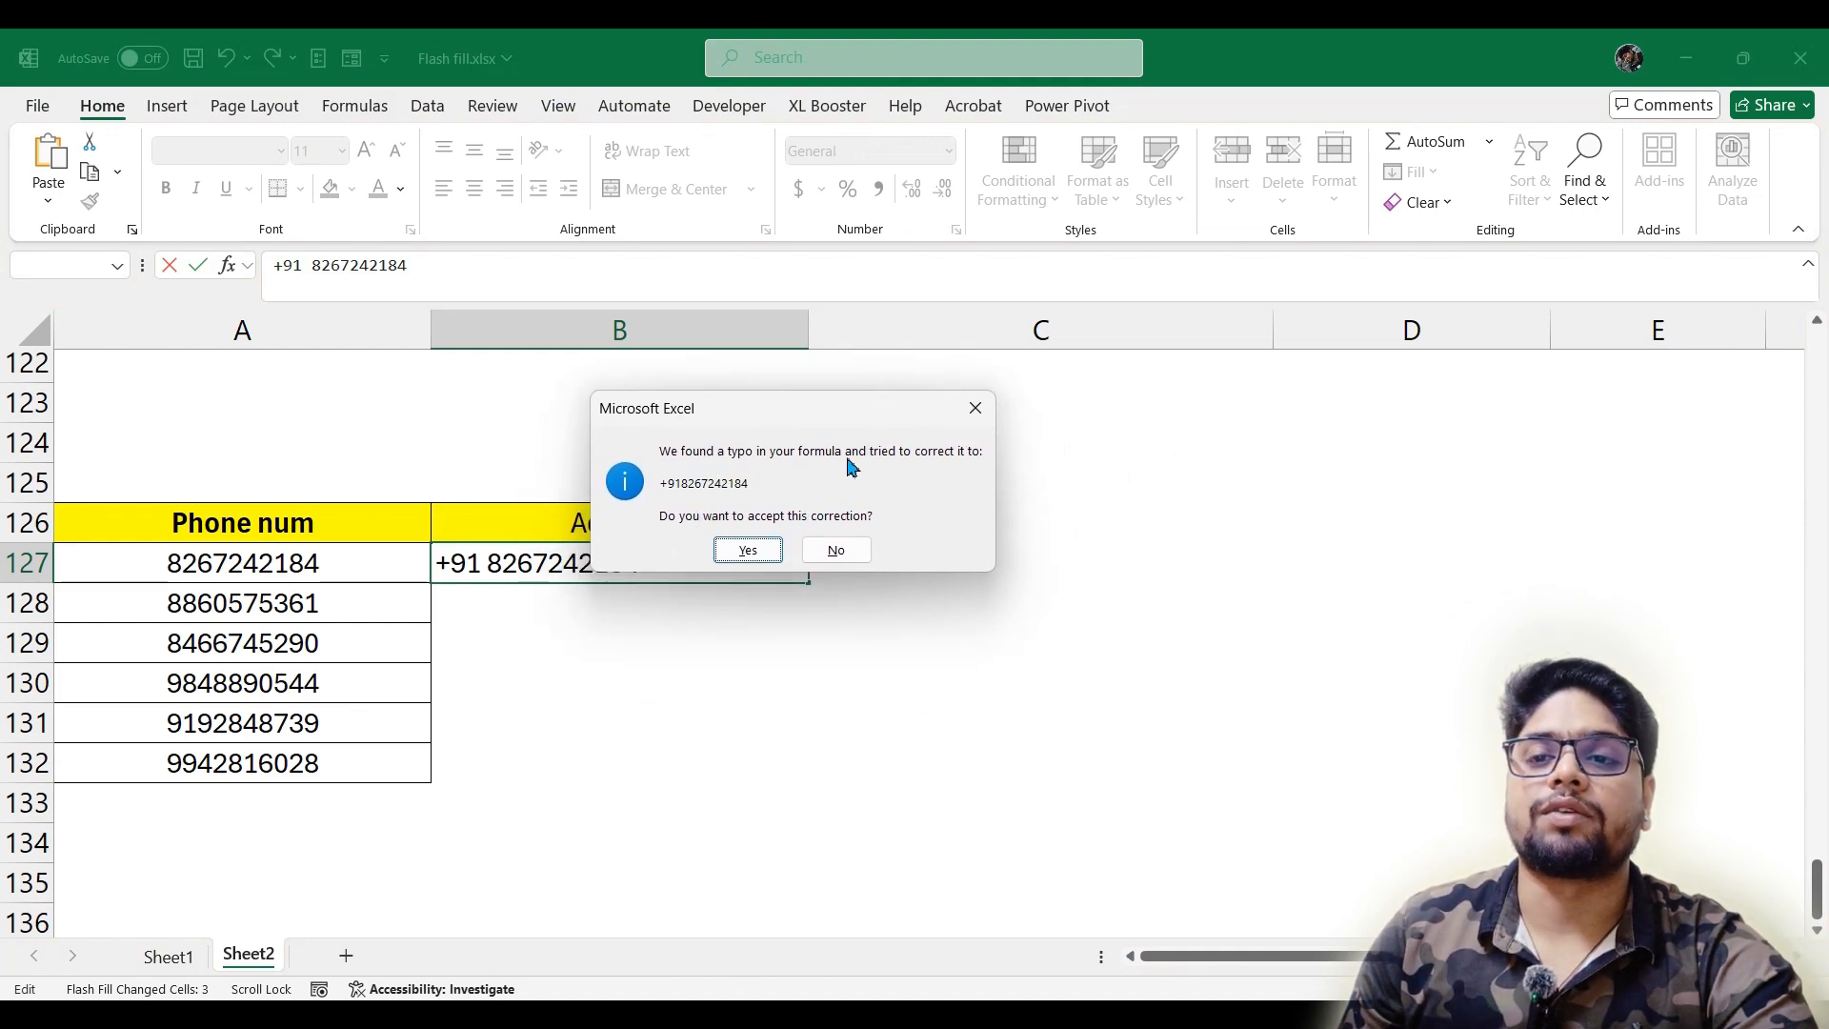
{"action": "left_click", "coordinate": [748, 550]}
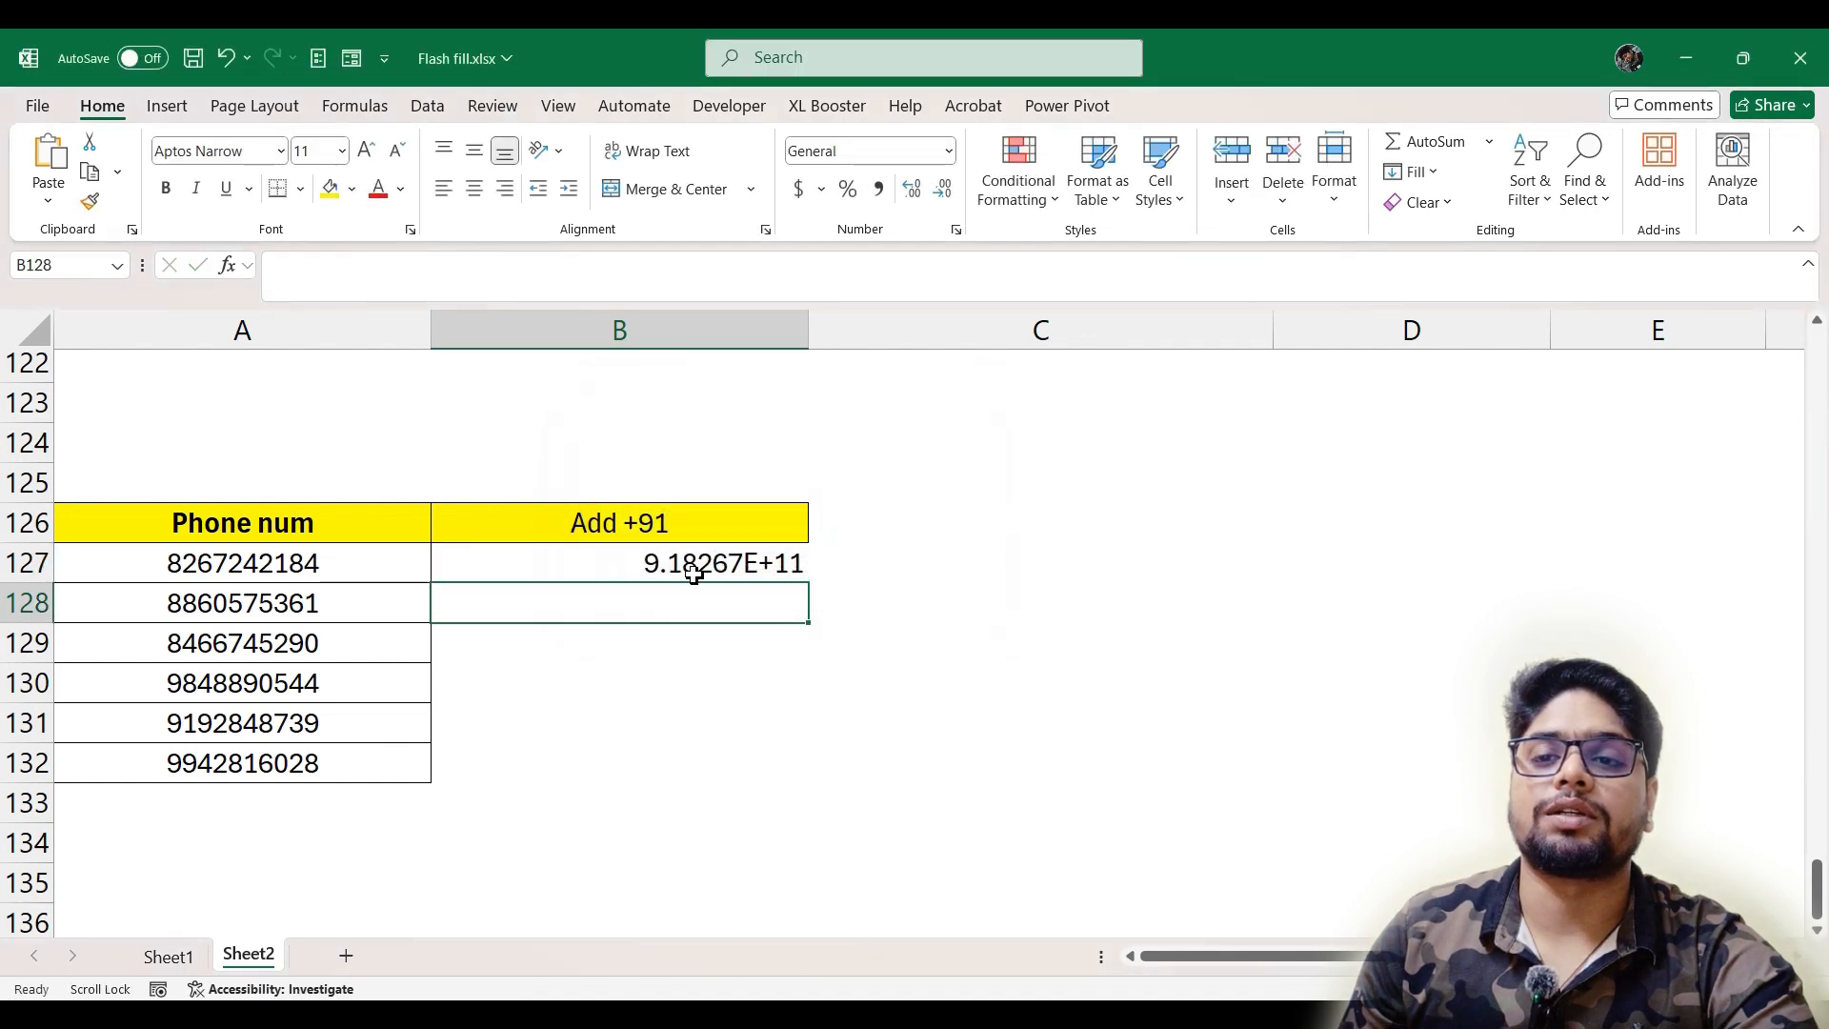
Format B127 as Number with no decimal places
{"action": "left_click", "coordinate": [734, 562]}
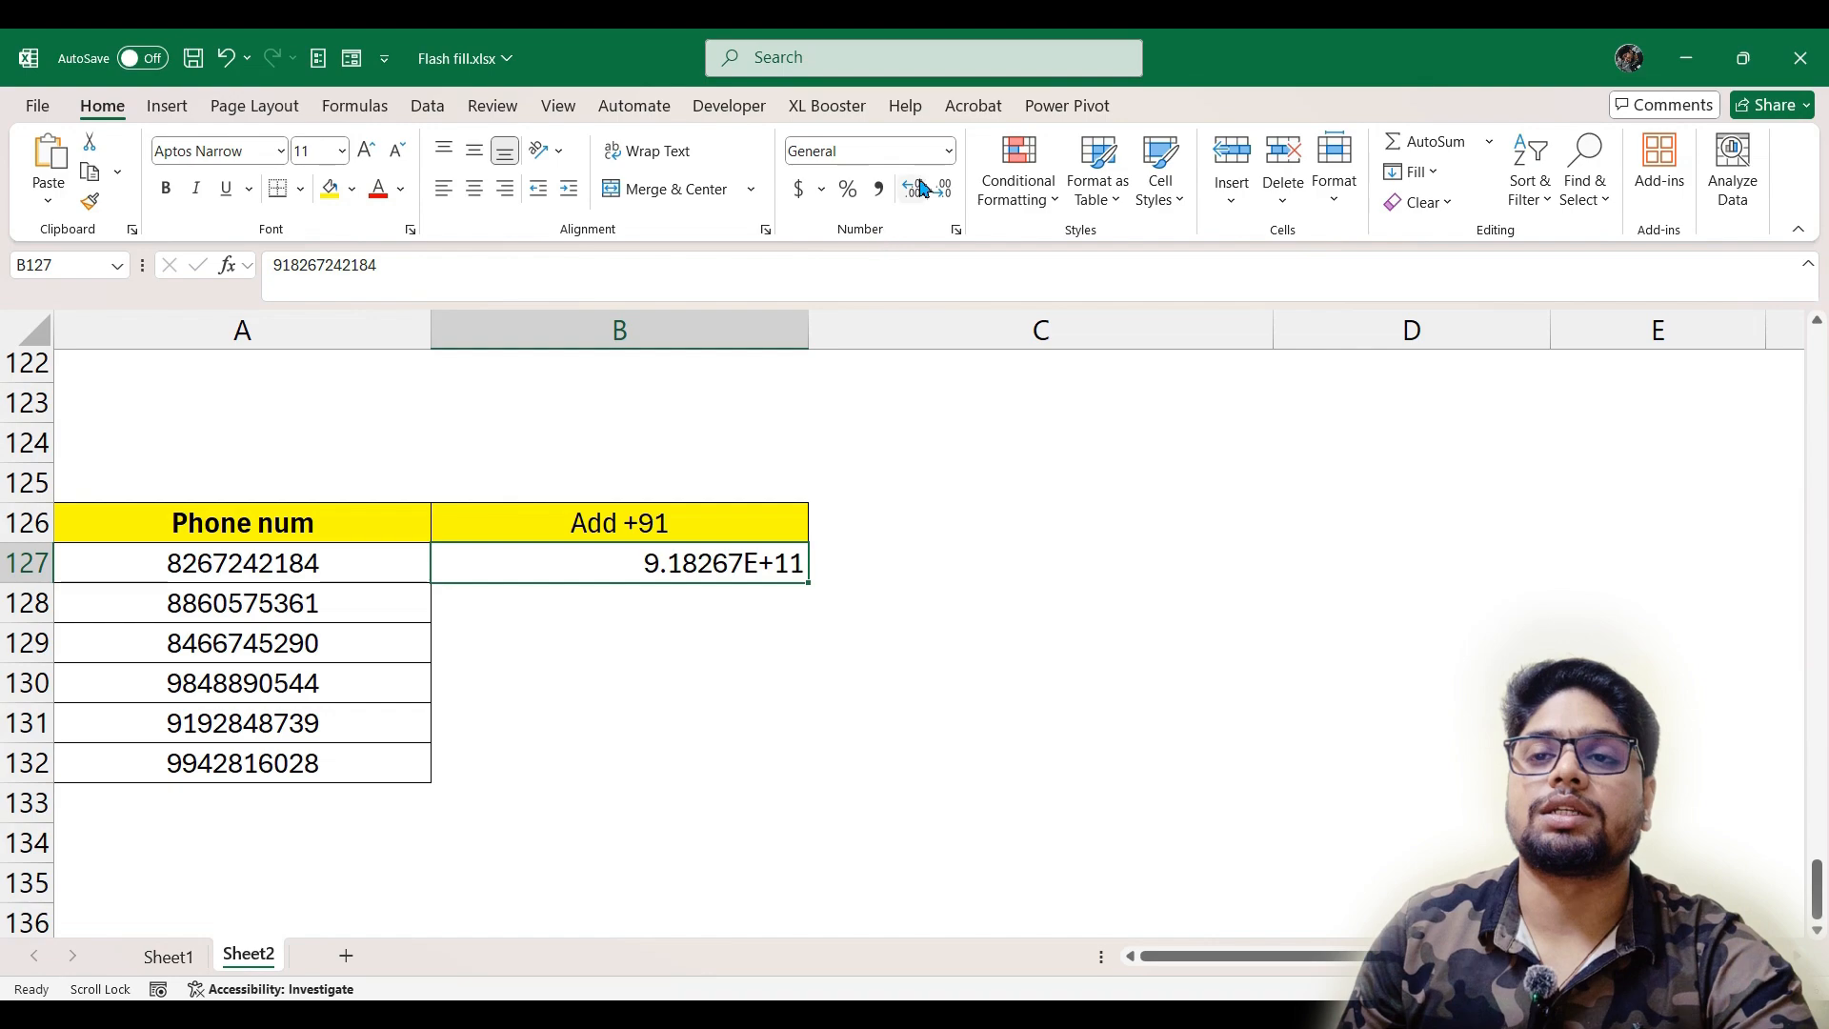
{"action": "left_click", "coordinate": [949, 151]}
{"action": "left_click", "coordinate": [924, 254]}
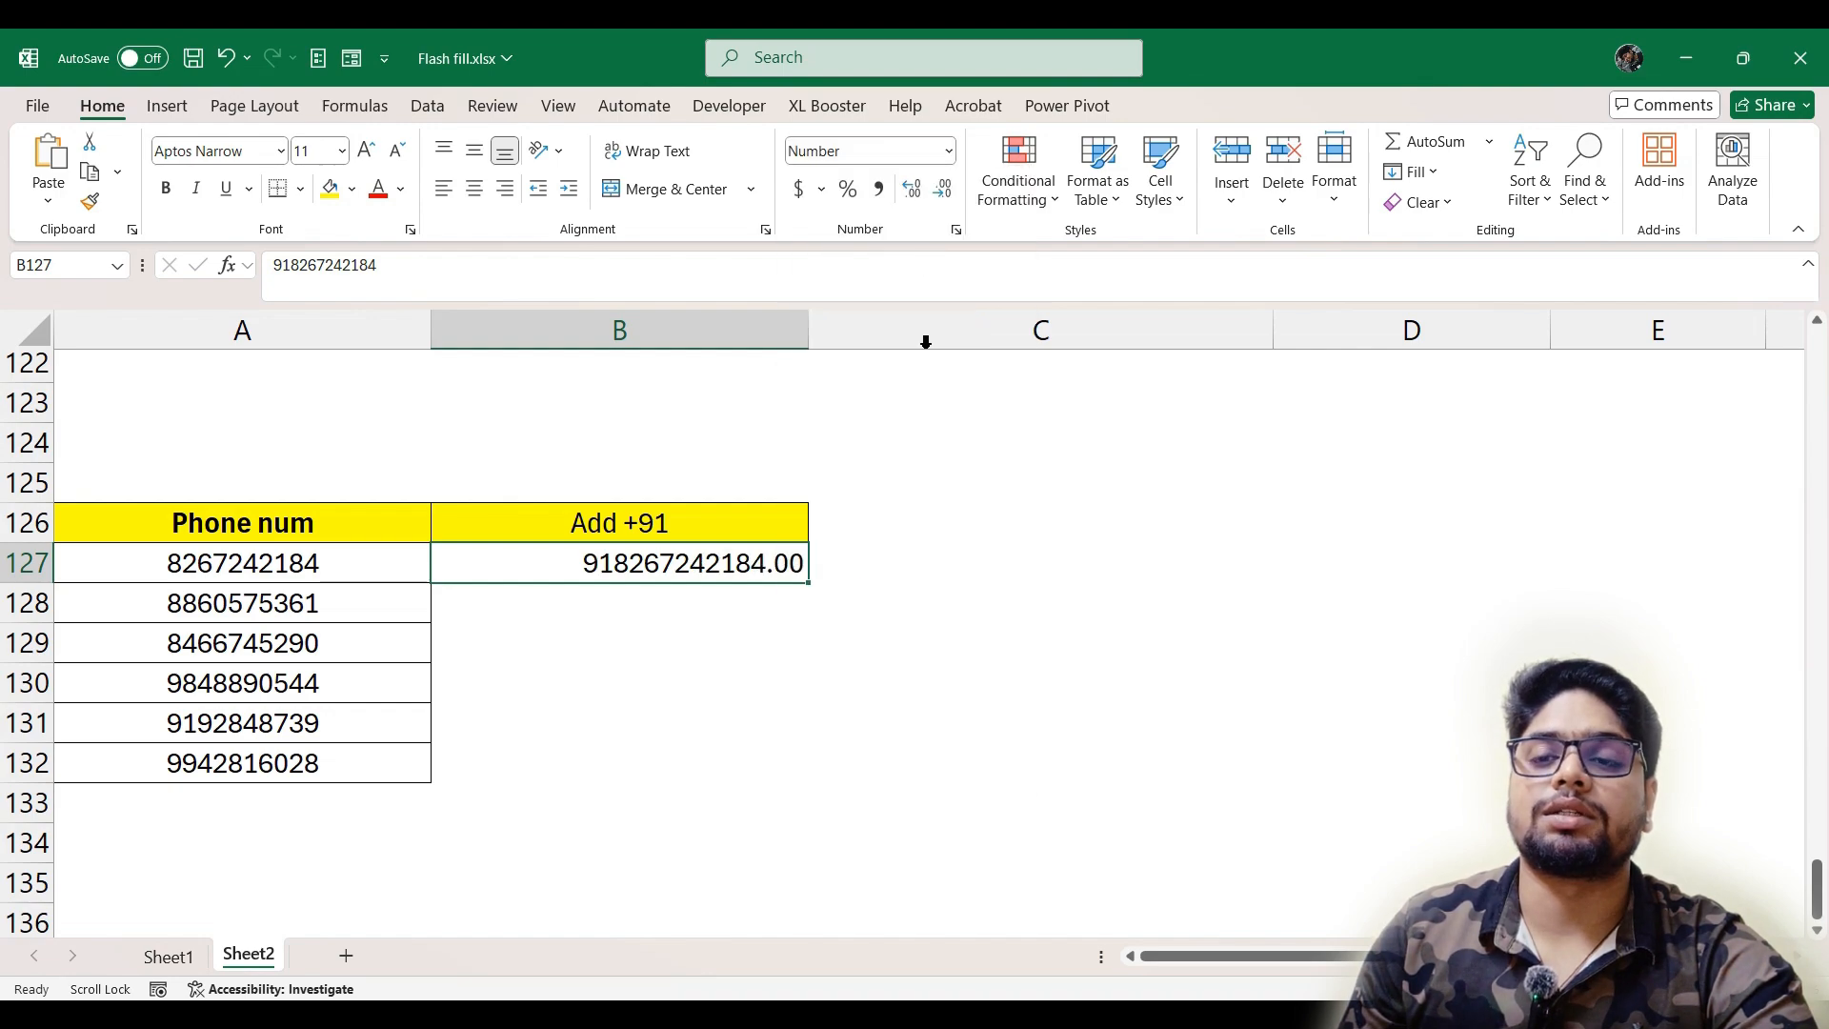
{"action": "left_click", "coordinate": [946, 195]}
{"action": "left_click", "coordinate": [946, 195]}
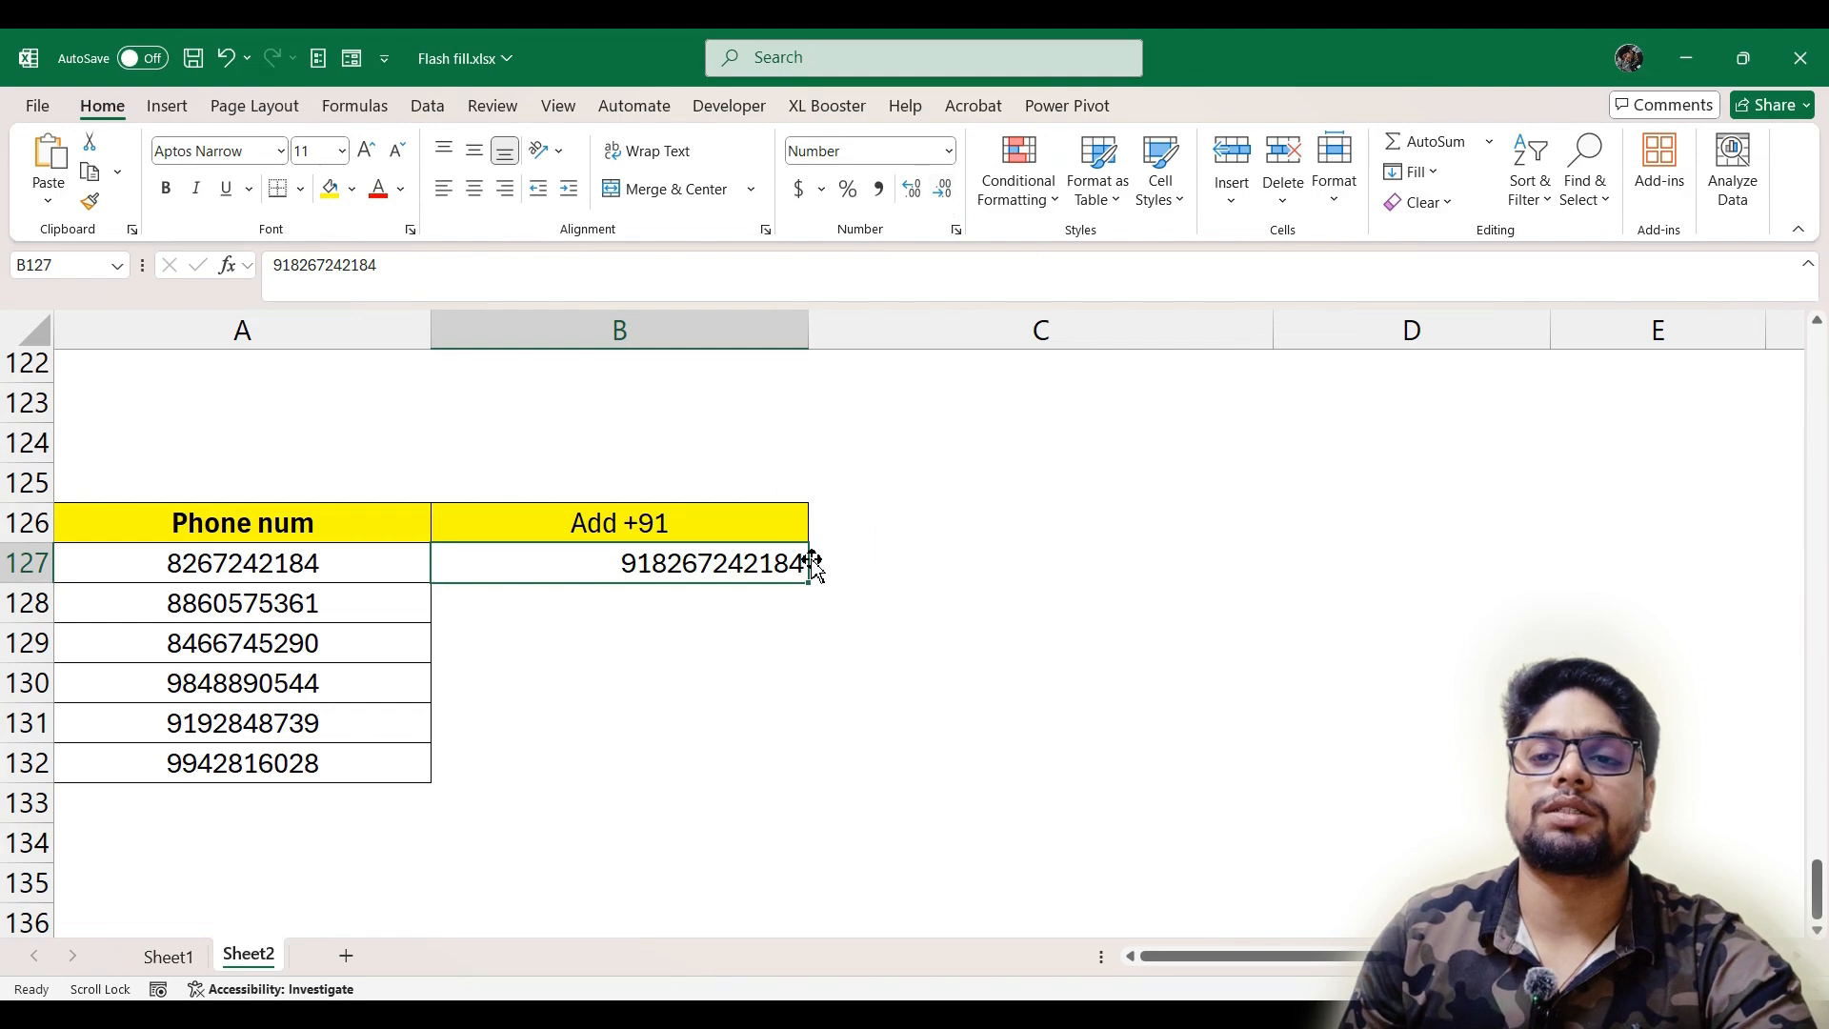
Convert B127 to text with a leading apostrophe and add a plus sign before its 91 prefix
{"action": "double_click", "coordinate": [621, 567]}
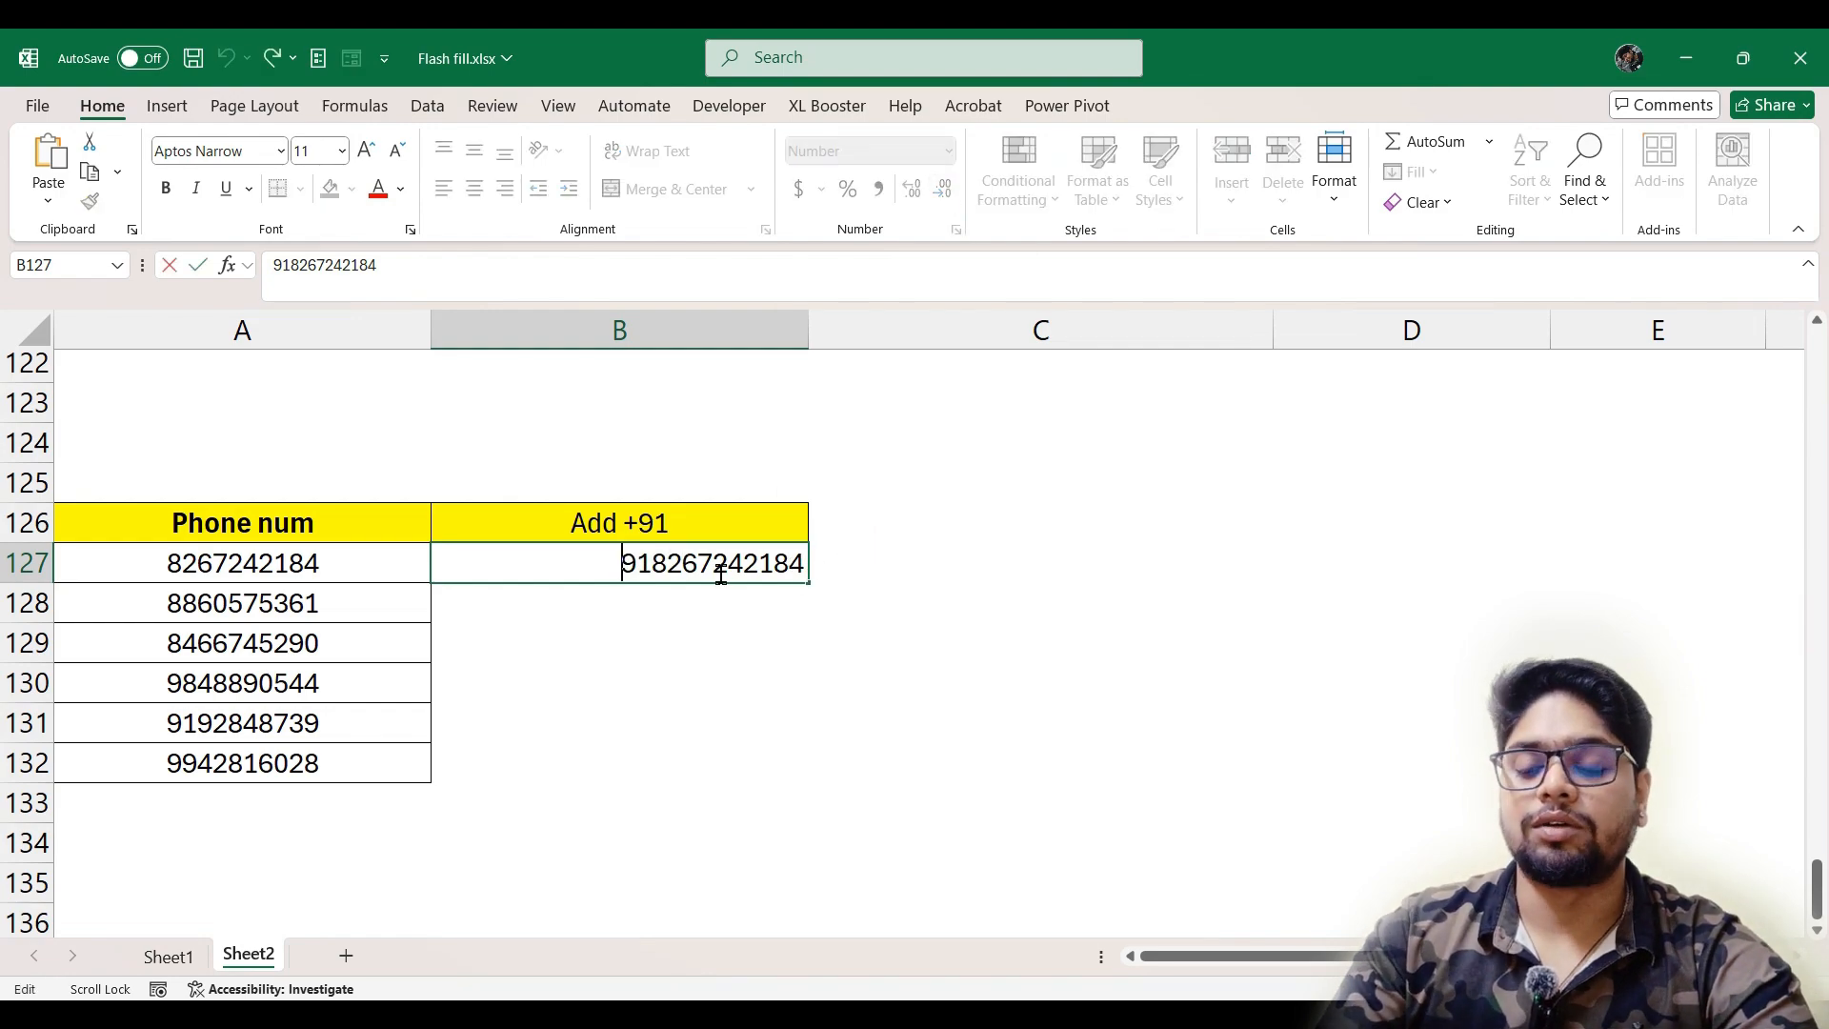
{"action": "type", "text": "'"}
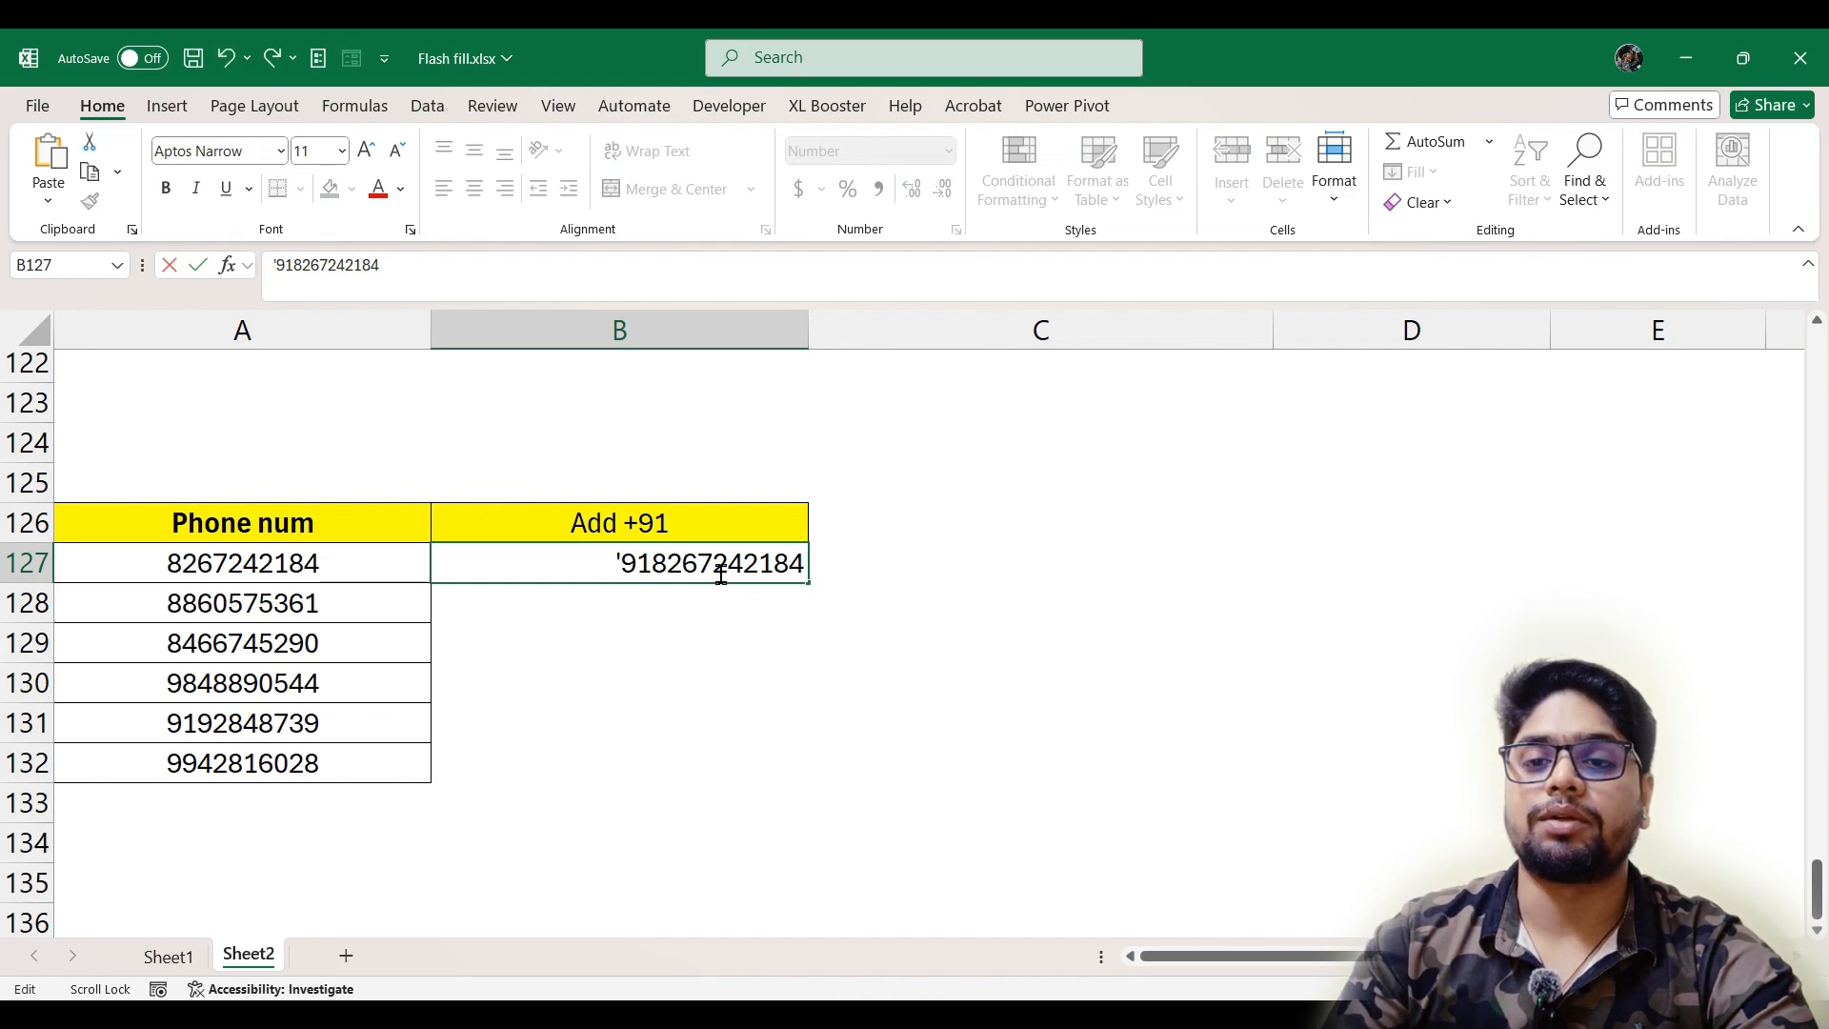
{"action": "type", "text": "+91"}
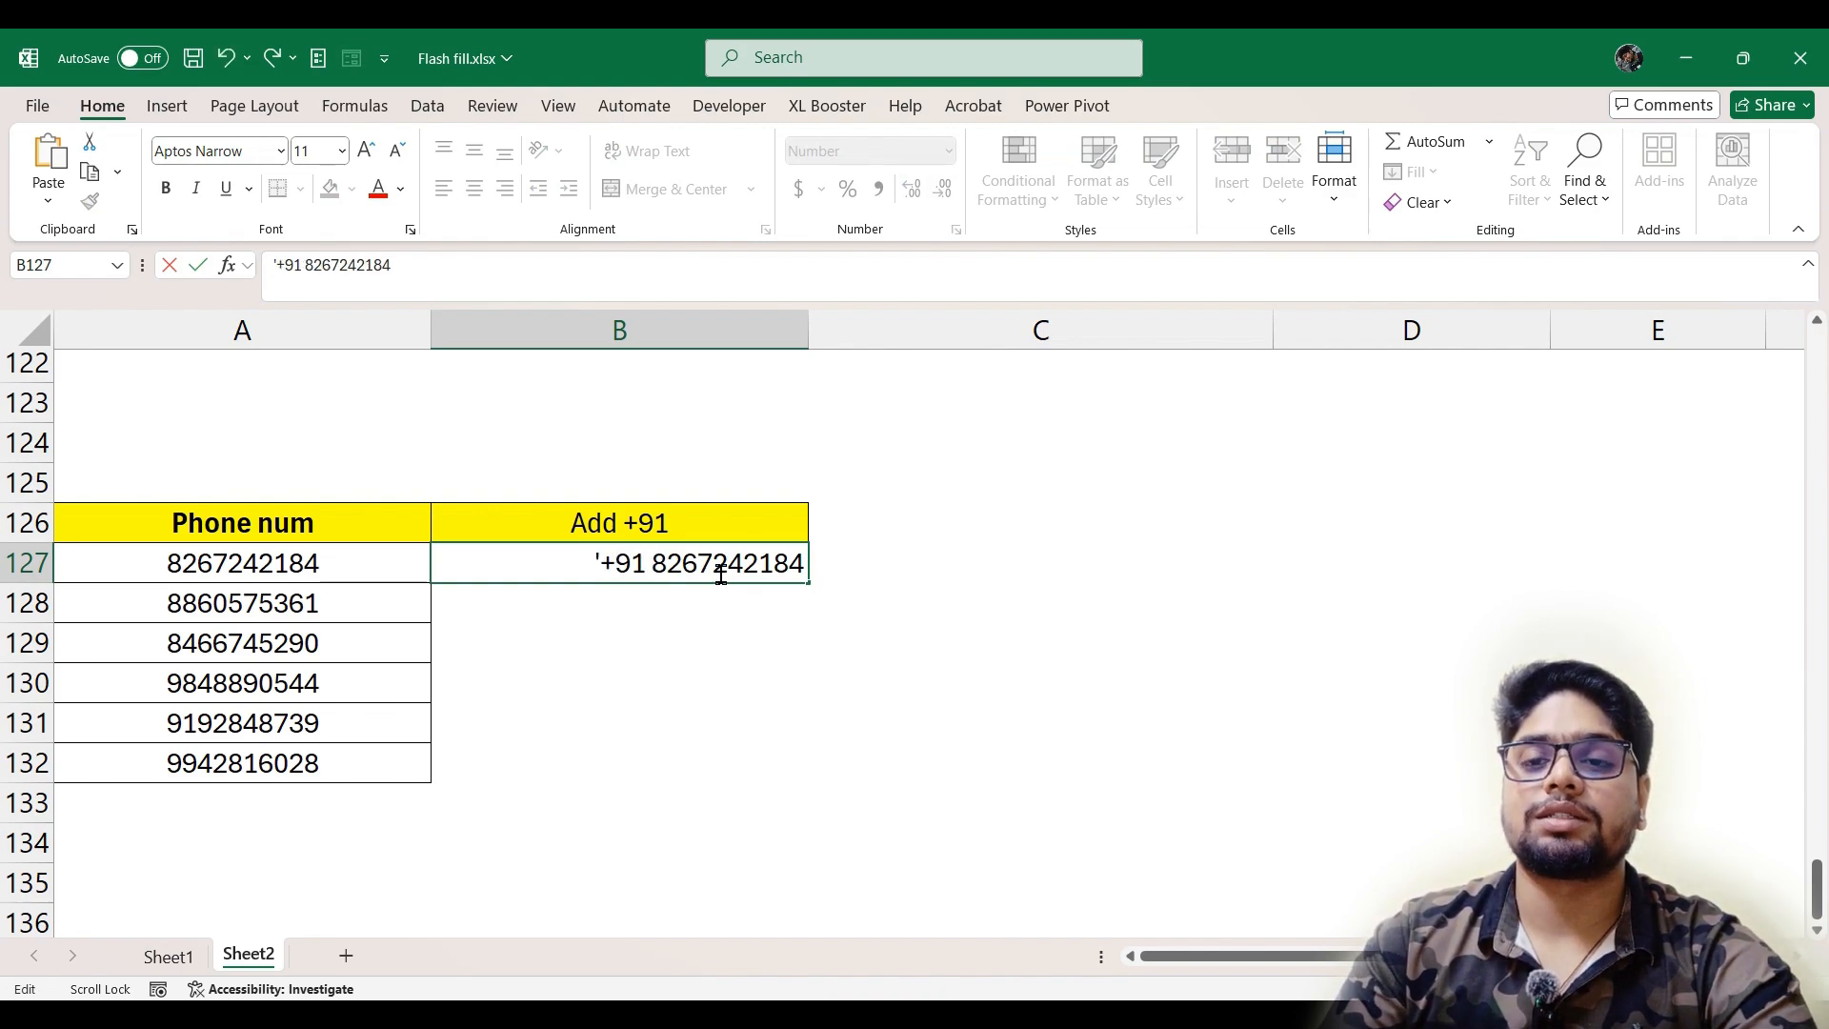
{"action": "key", "text": "BackSpace"}
{"action": "key", "text": "Return"}
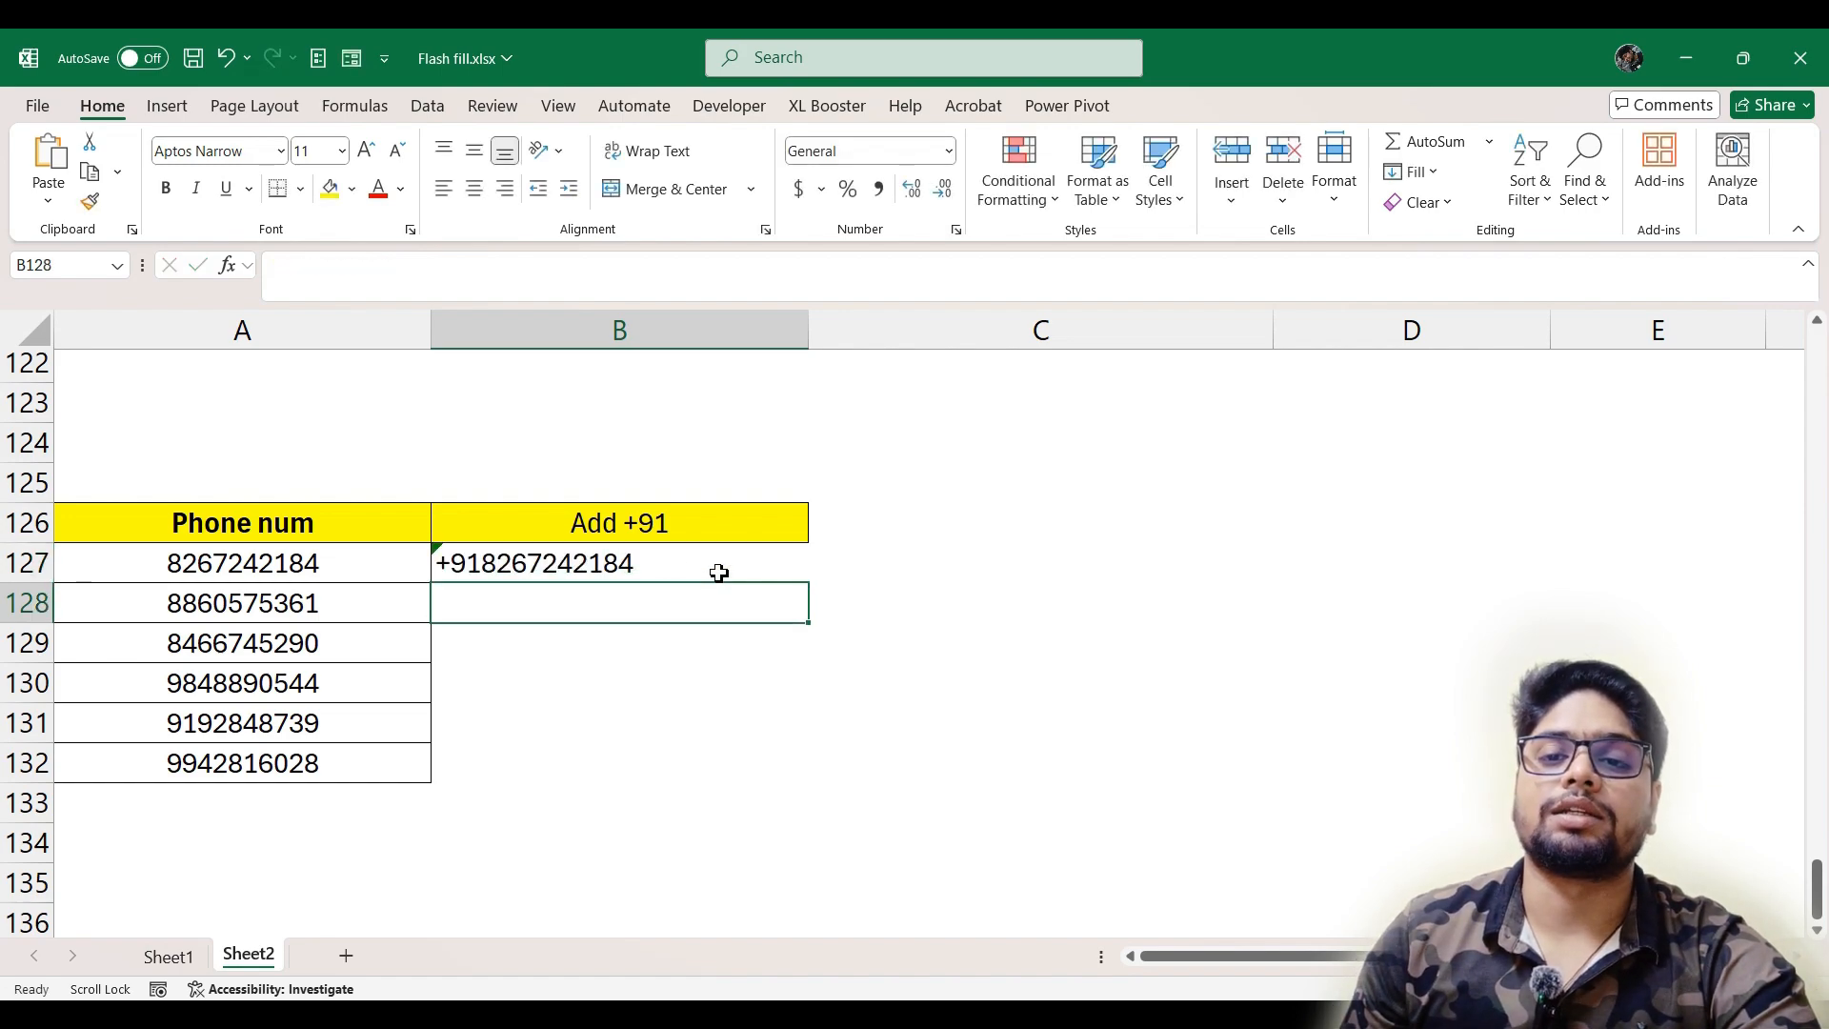
Insert a space after +91 in B127 and Flash Fill the Add +91 column from it
{"action": "double_click", "coordinate": [667, 570]}
{"action": "left_click", "coordinate": [491, 567]}
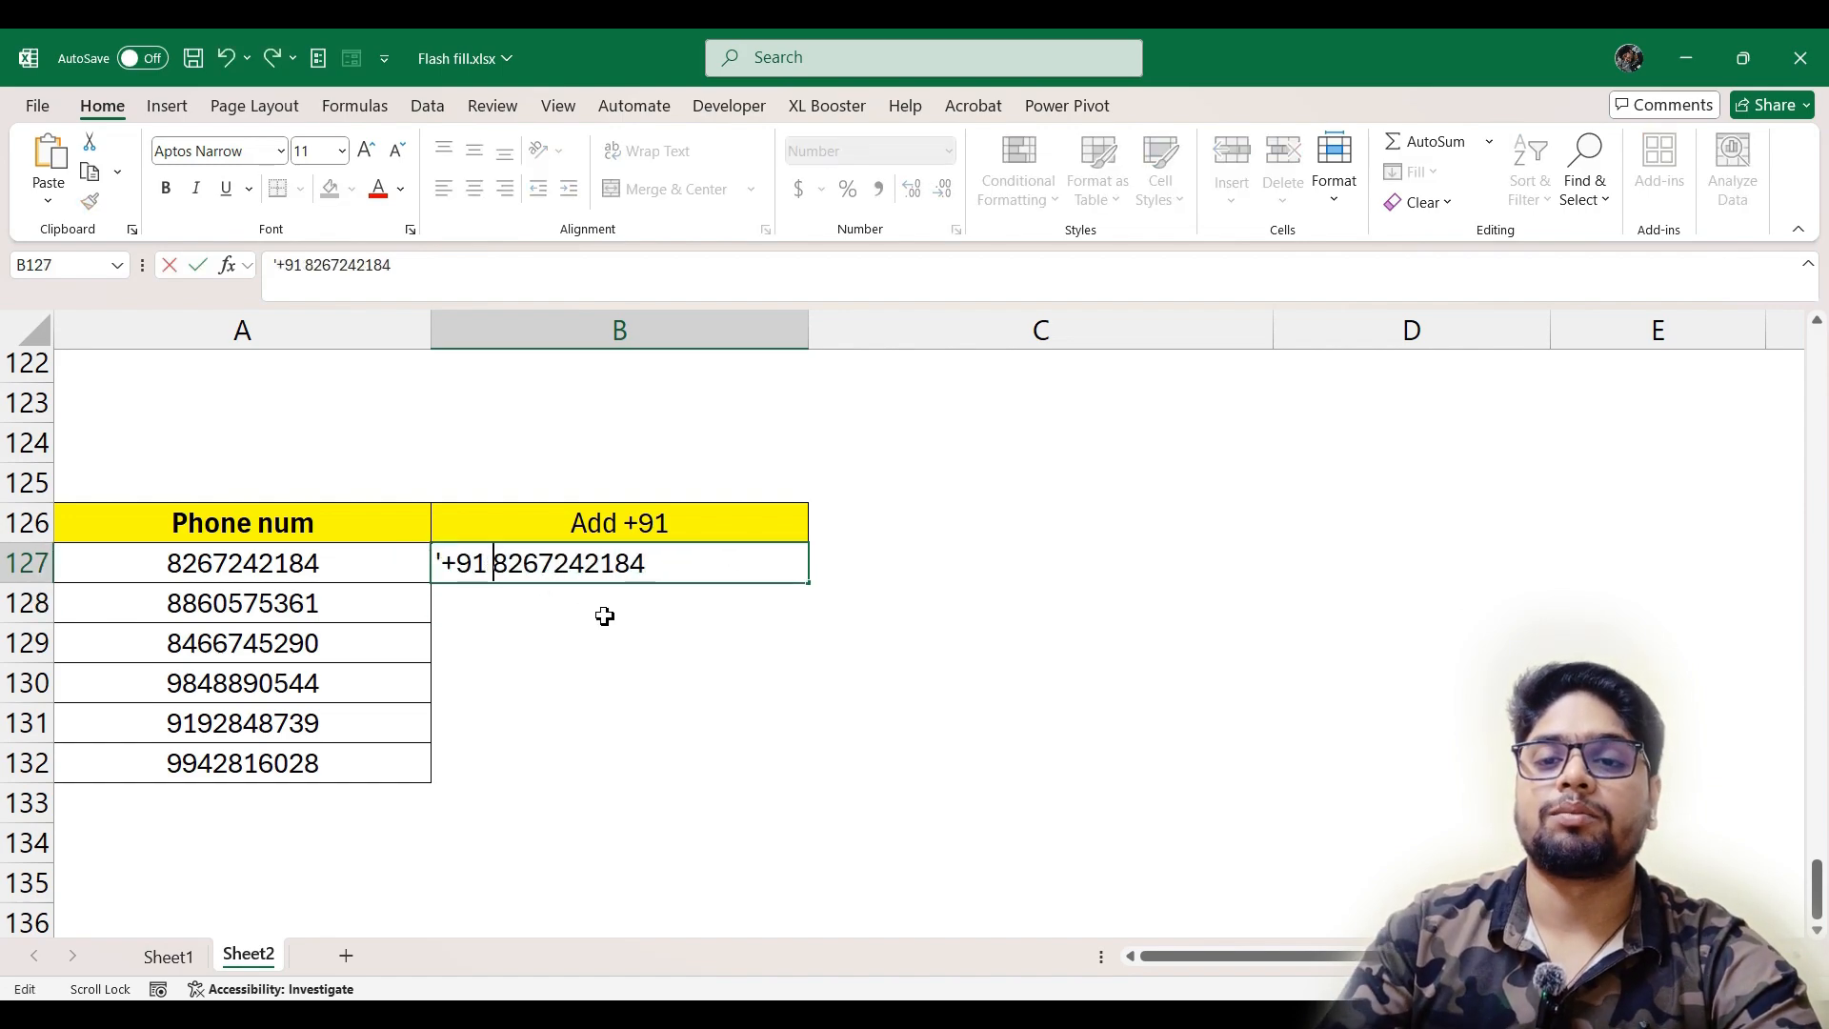
{"action": "key", "text": "Return"}
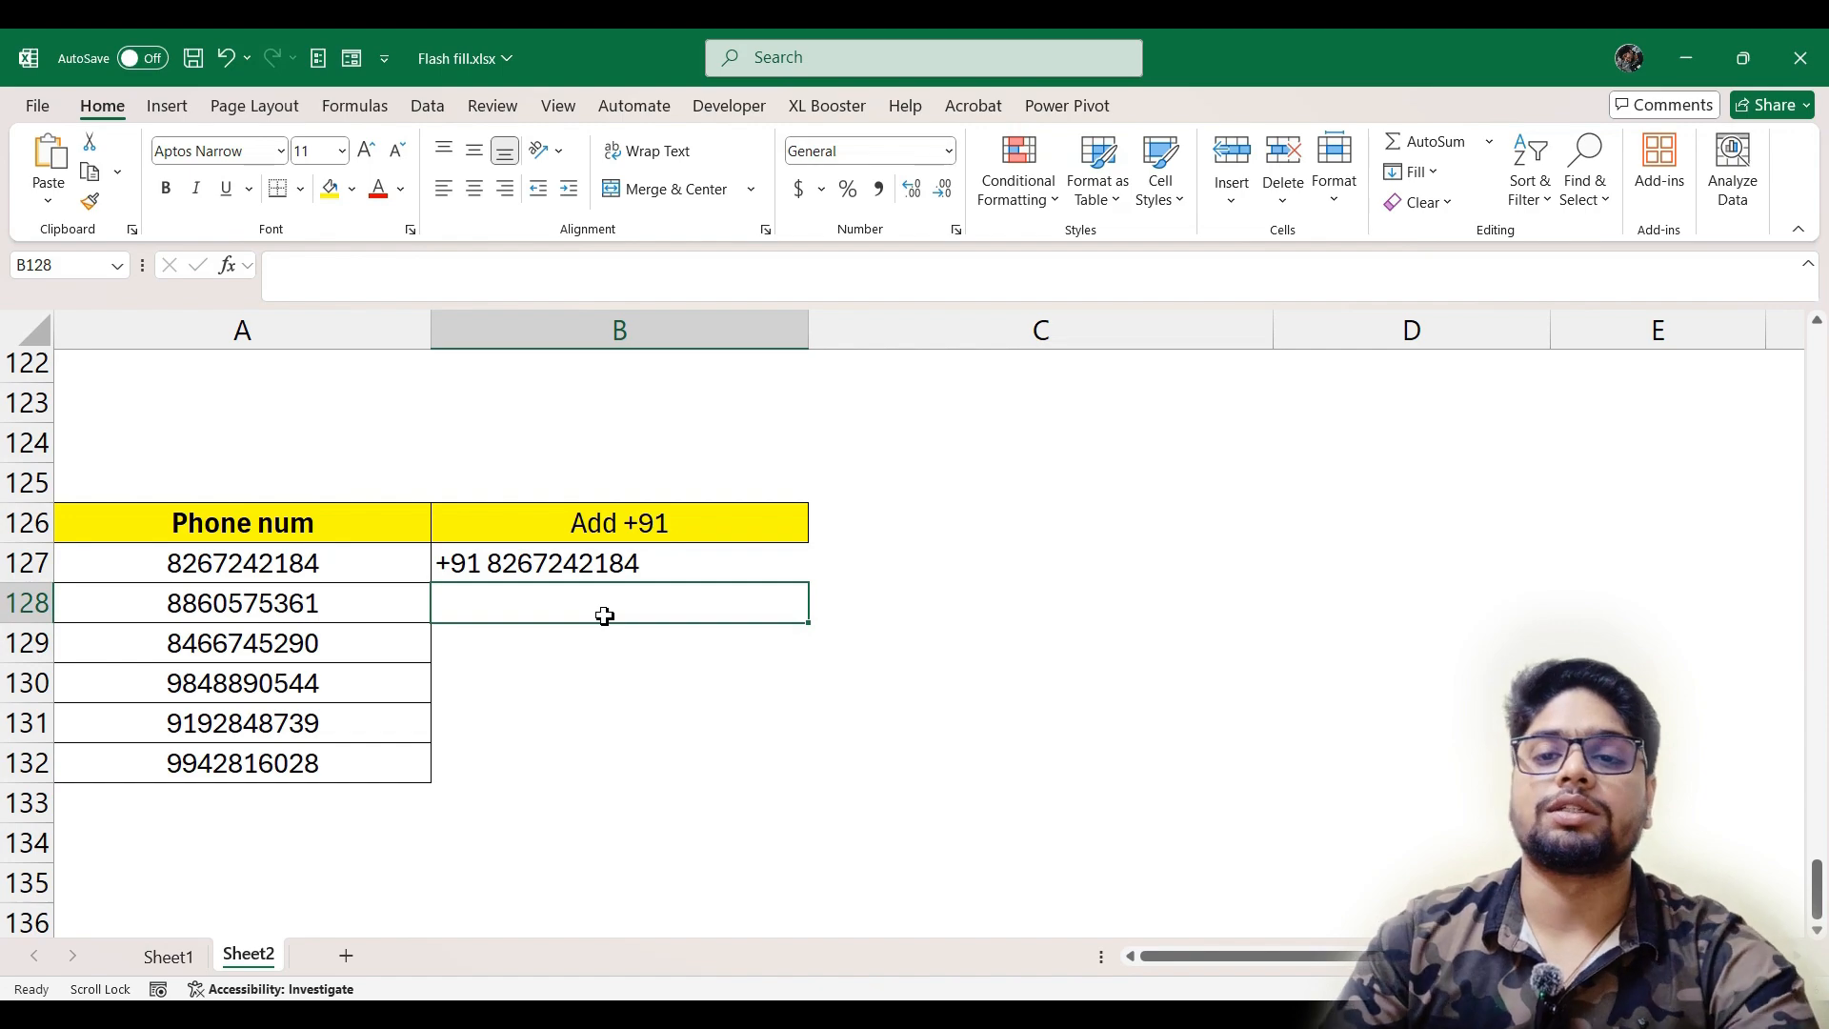
{"action": "key", "text": "ctrl+e"}
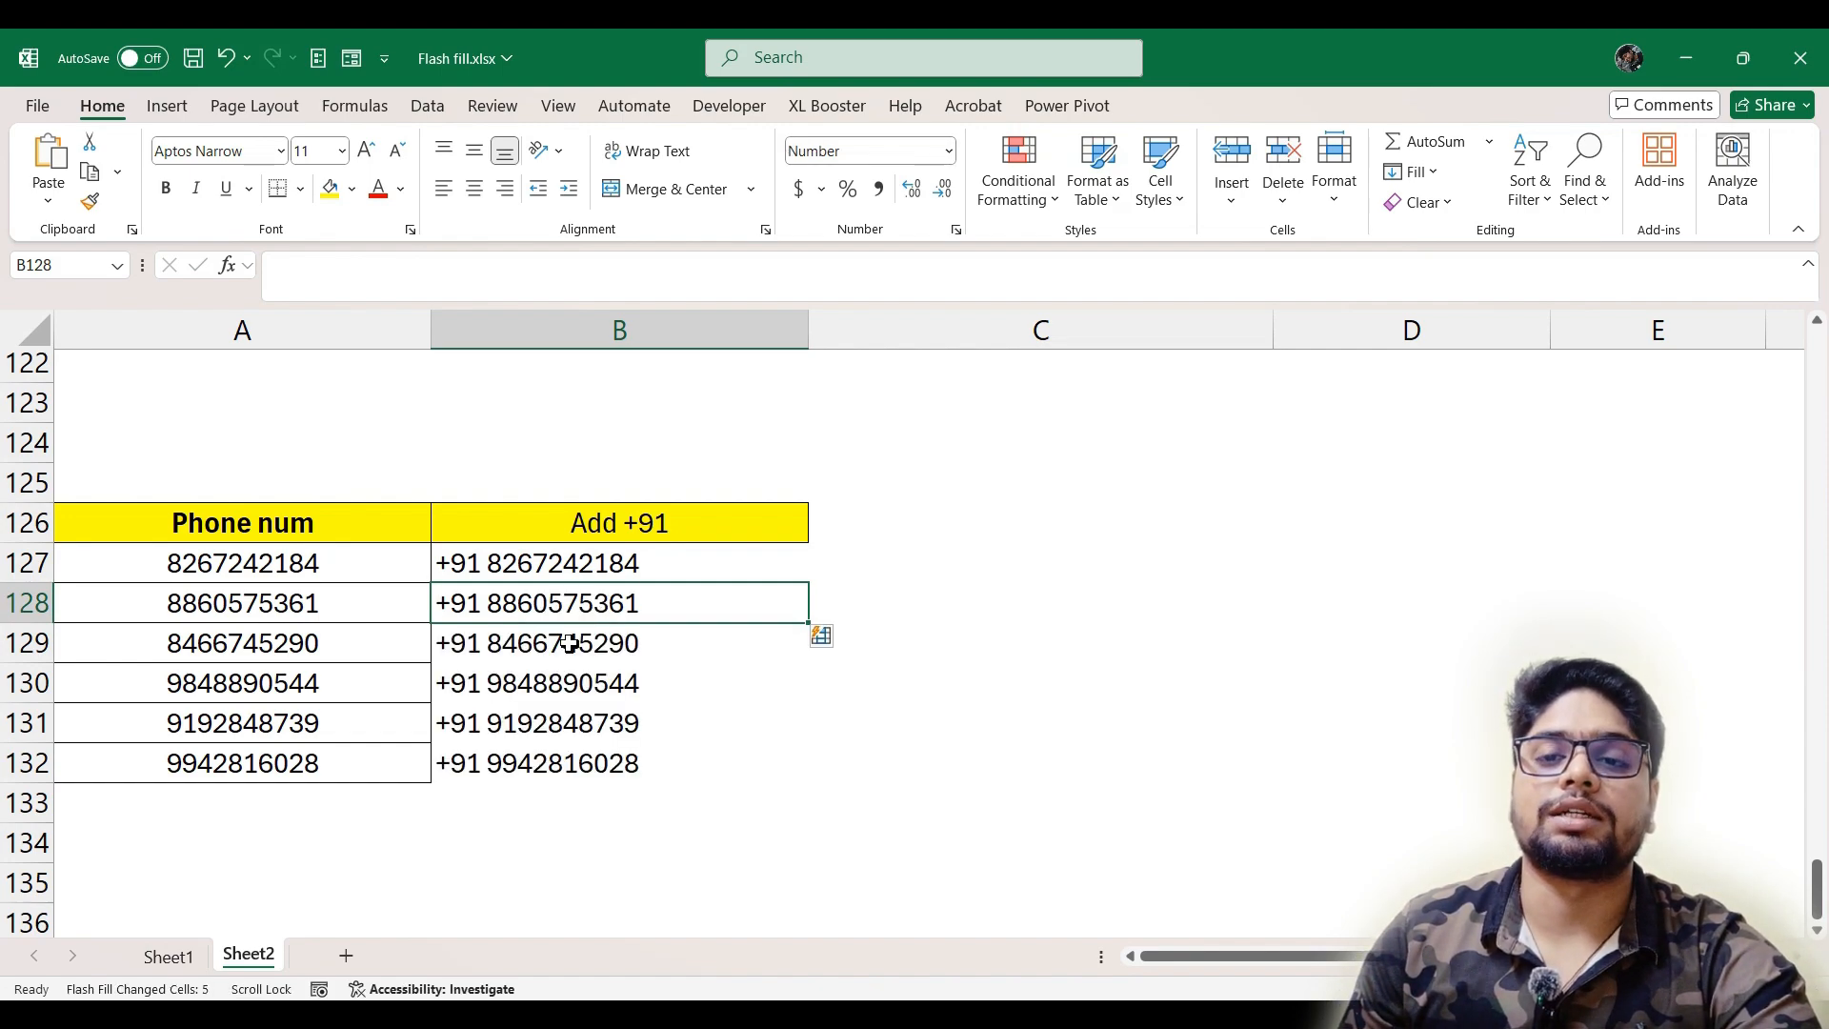